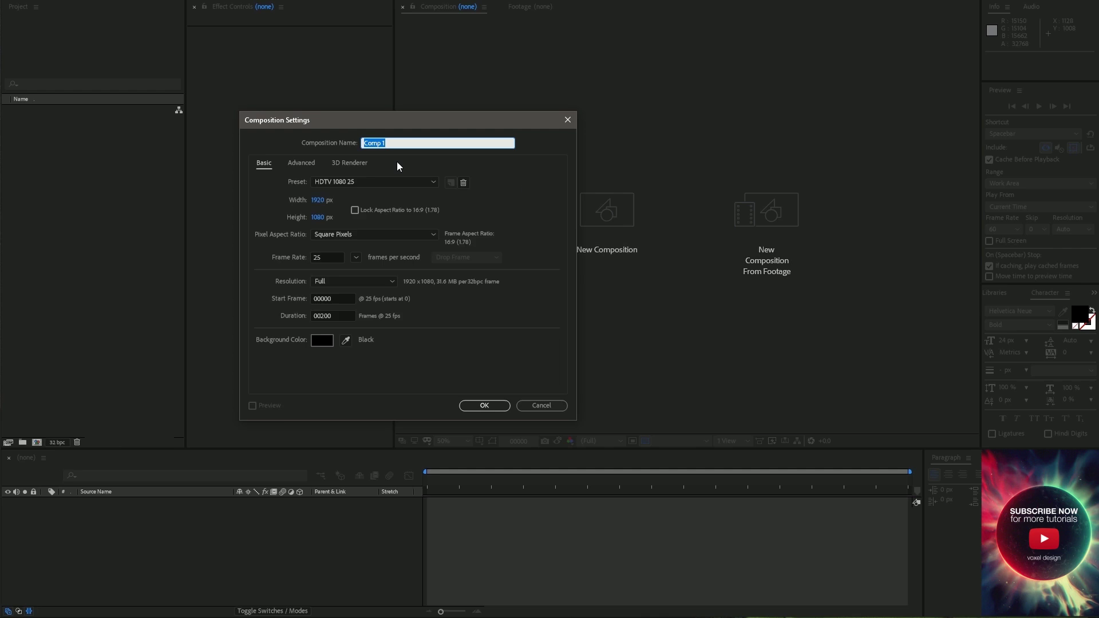
Step: Create the 100-frame comp nebula_title_design_01 with a black BG solid, duplicate it and pre-compose the copy
{"action": "type", "text": "nebula_title"}
{"action": "type", "text": "100"}
{"action": "key", "text": "Return"}
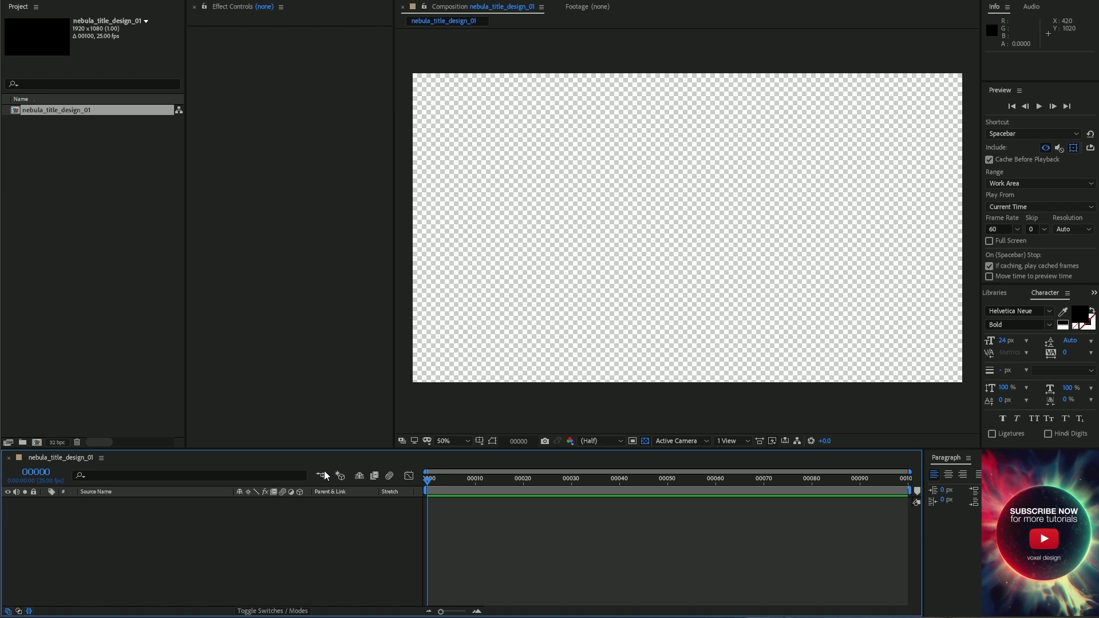
{"action": "key", "text": "Return"}
{"action": "key", "text": "Return"}
{"action": "type", "text": "B"}
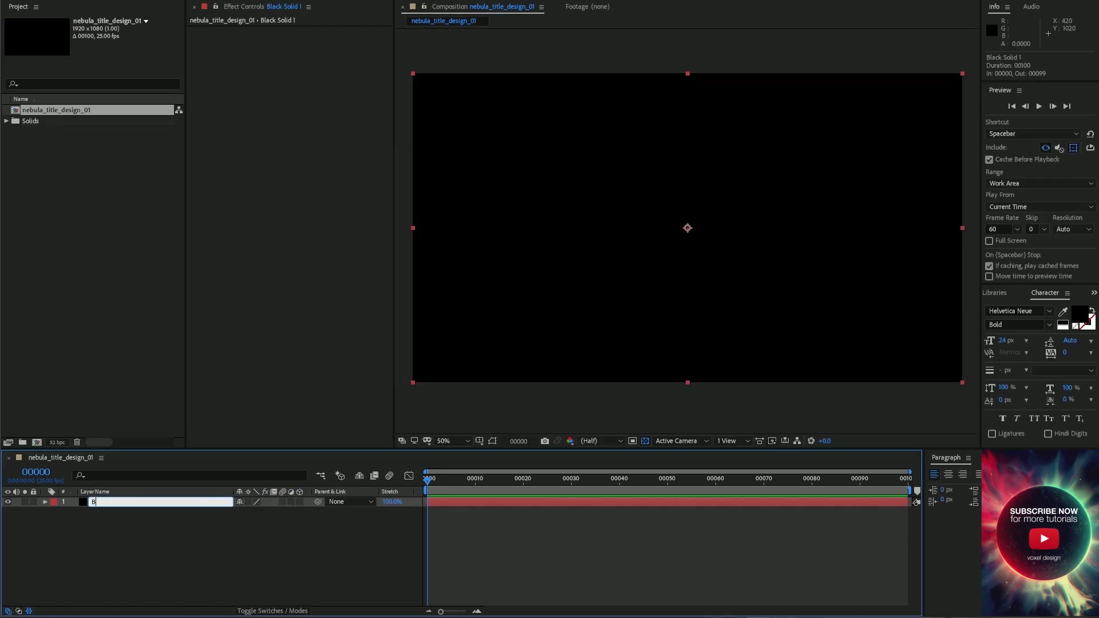
{"action": "type", "text": "BG"}
{"action": "key", "text": "Return"}
{"action": "key", "text": "ctrl+d"}
{"action": "key", "text": "Return"}
{"action": "type", "text": "nebula_1"}
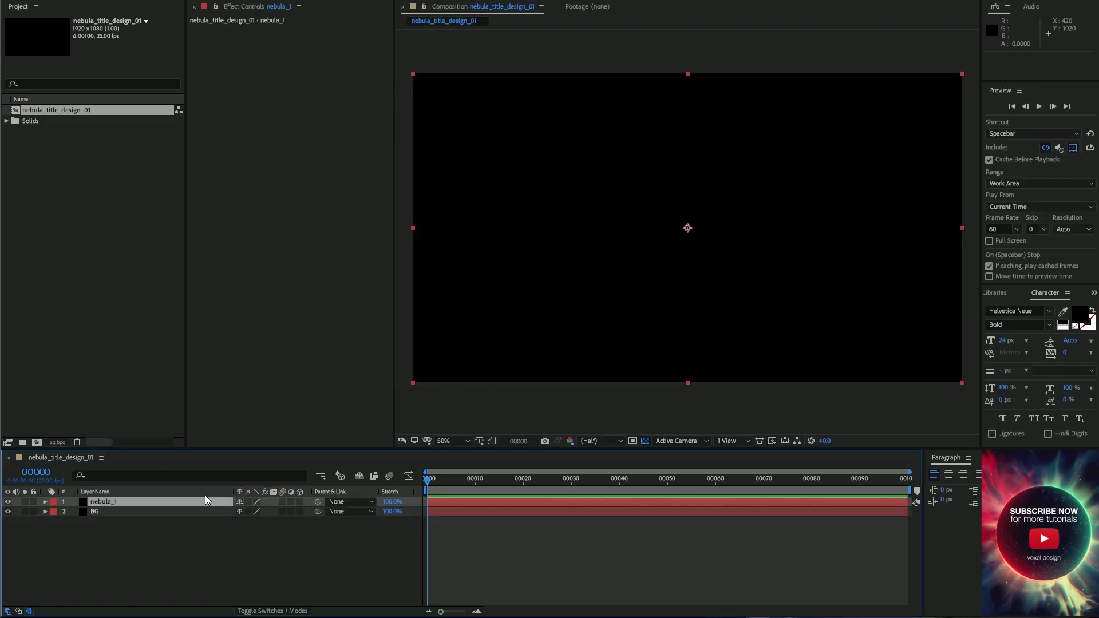
{"action": "key", "text": "ctrl+shift+c"}
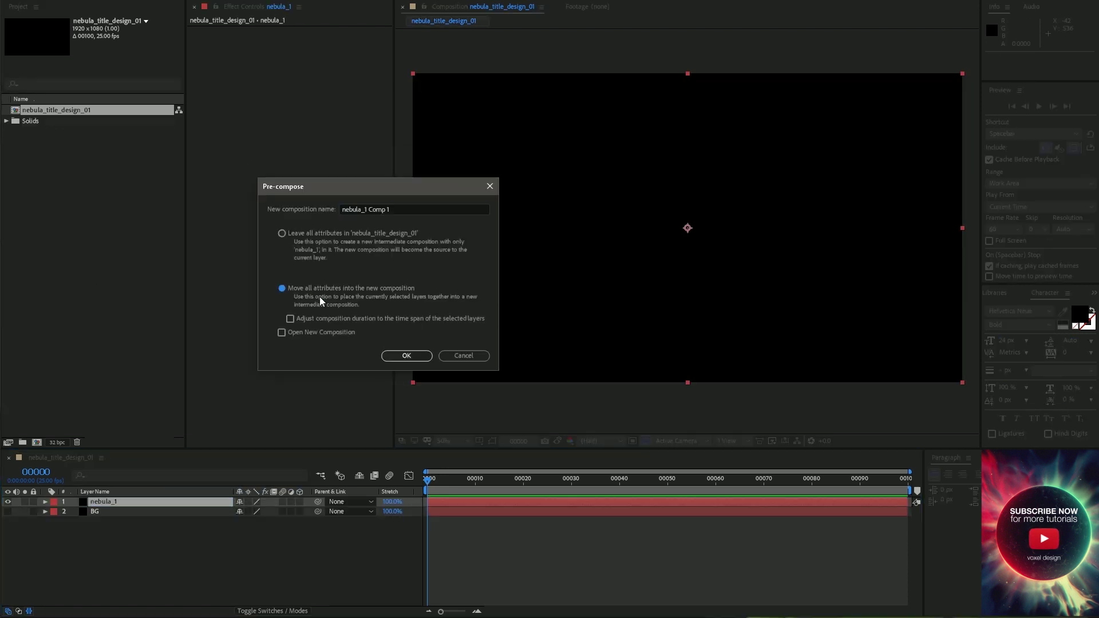
Step: Confirm pre-composing nebula_1 and apply Fractal Noise to it
{"action": "left_click", "coordinate": [402, 357]}
{"action": "key", "text": "ctrl+space"}
{"action": "type", "text": "fractal"}
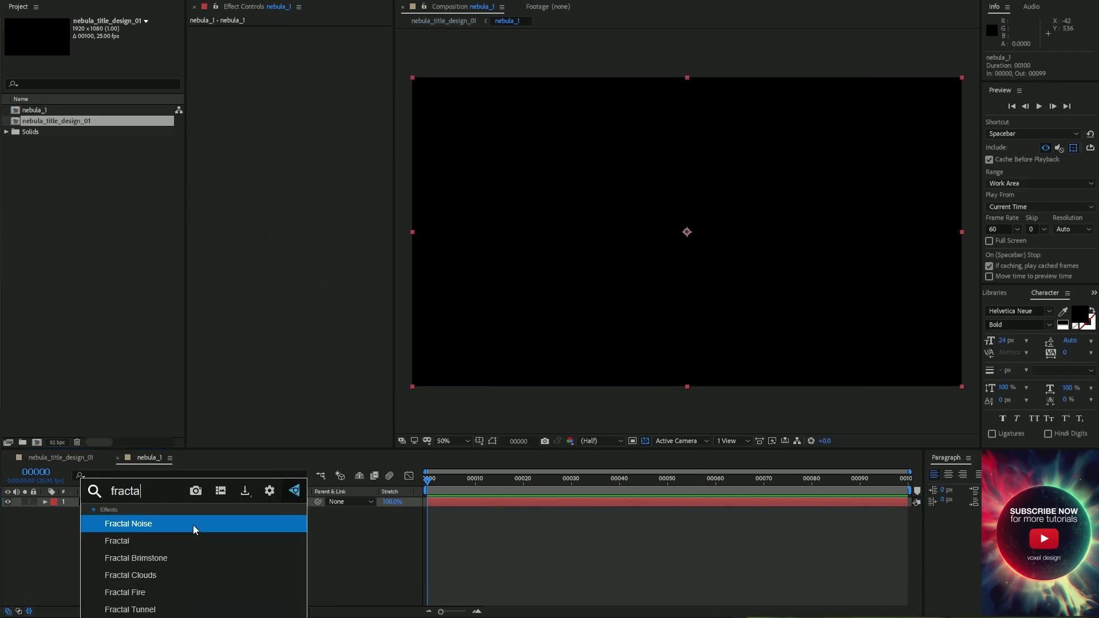
{"action": "key", "text": "Return"}
Step: Set Fractal Noise scale to 615 and noise type to Spline
{"action": "left_click", "coordinate": [332, 40]}
{"action": "left_click", "coordinate": [340, 136]}
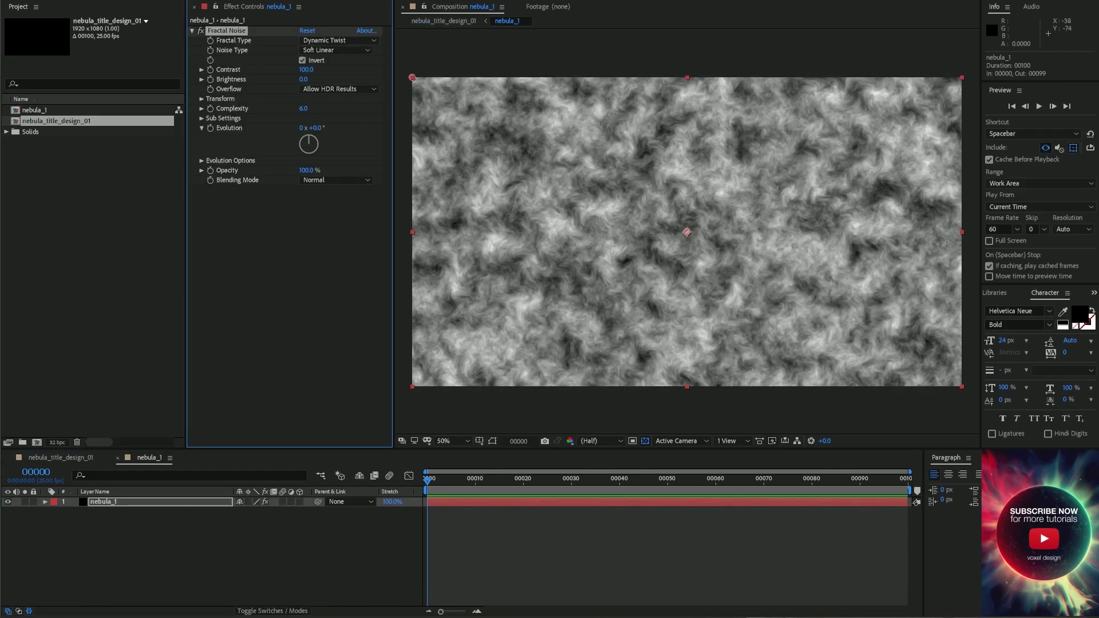
{"action": "left_click", "coordinate": [206, 100]}
{"action": "left_click", "coordinate": [211, 127]}
{"action": "left_click_drag", "start_coordinate": [303, 128], "coordinate": [309, 68]}
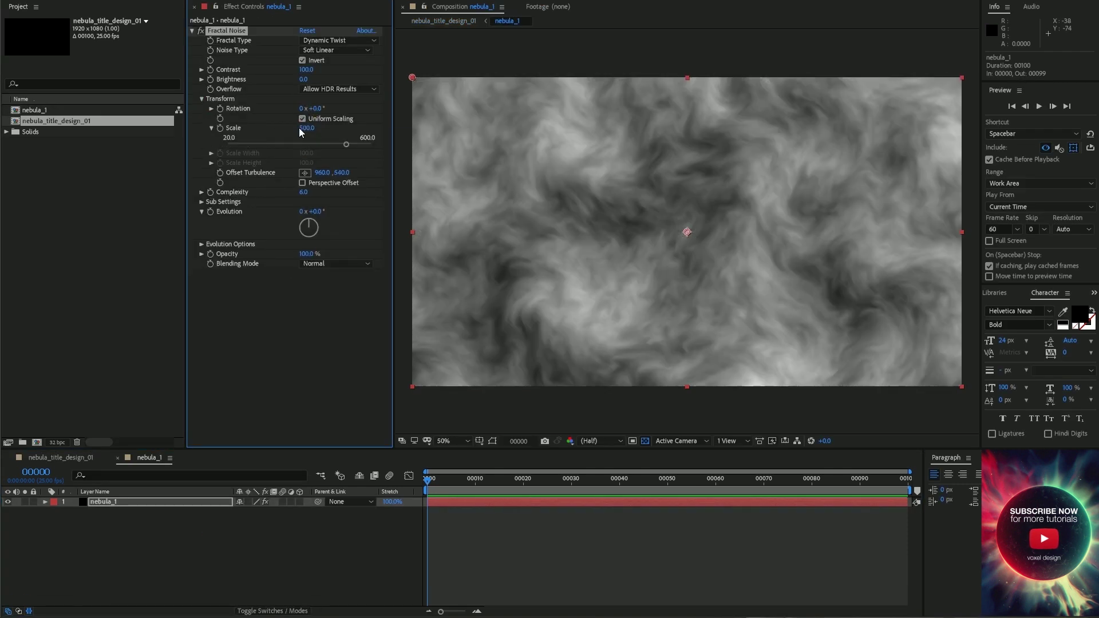
{"action": "left_click", "coordinate": [336, 50]}
{"action": "left_click", "coordinate": [321, 102]}
Step: Switch fractal type to Dynamic Progressive, raise contrast to 264, and add an Evolution expression
{"action": "left_click", "coordinate": [337, 40]}
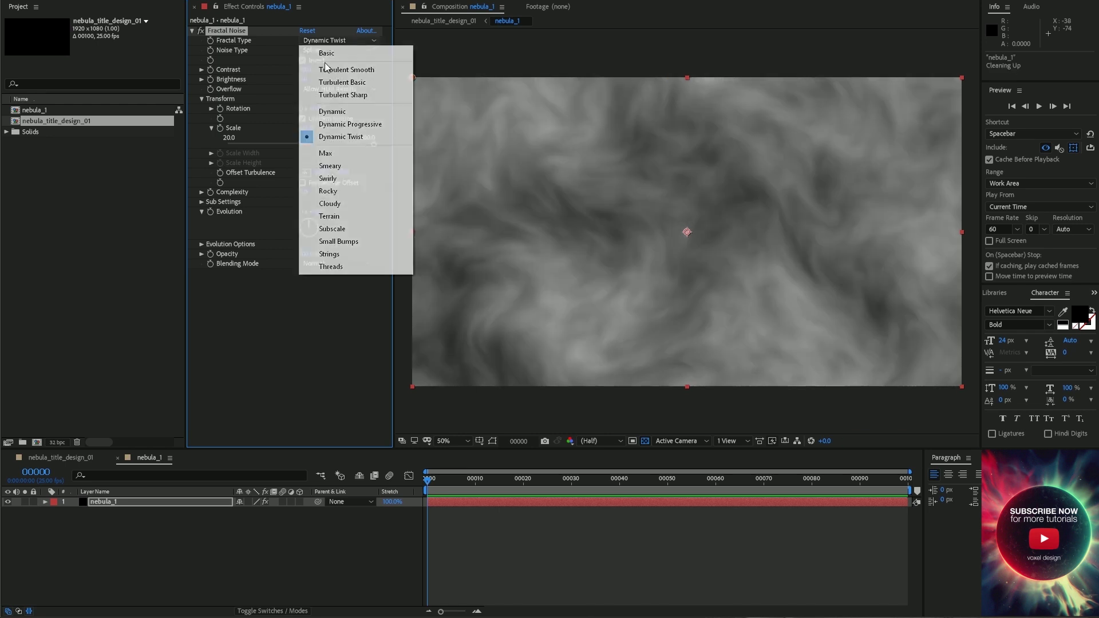
{"action": "left_click", "coordinate": [337, 125]}
{"action": "left_click_drag", "start_coordinate": [307, 70], "coordinate": [398, 71]}
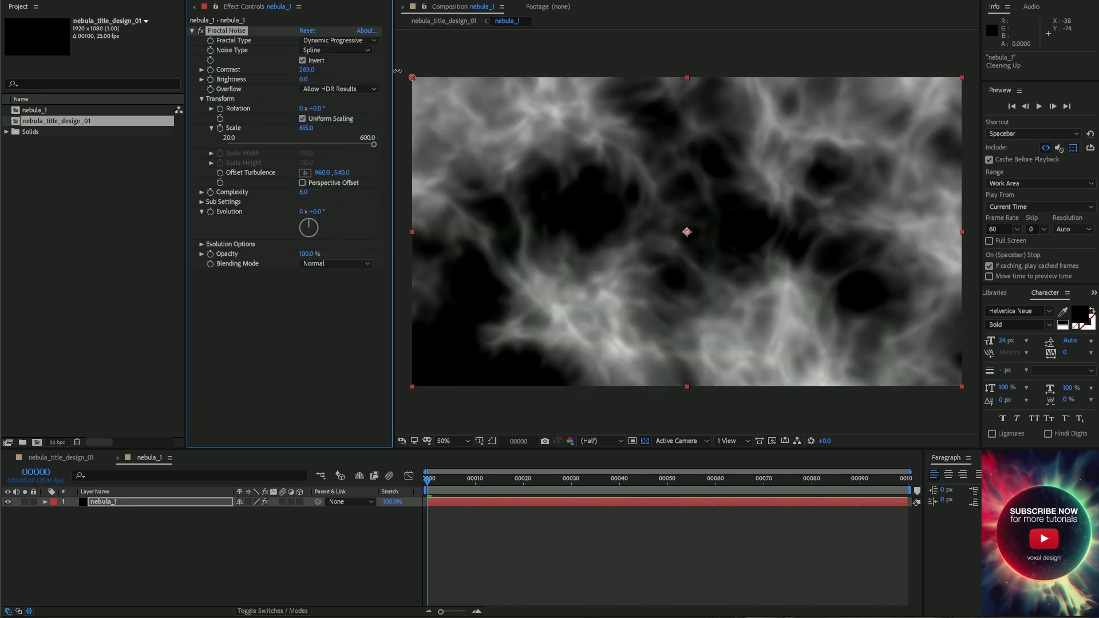
{"action": "left_click", "coordinate": [210, 212], "text": "alt"}
Step: Finish the Evolution expression with 50 and unlink scaling to set Scale Width 800
{"action": "type", "text": "50"}
{"action": "key", "text": "KP_Enter"}
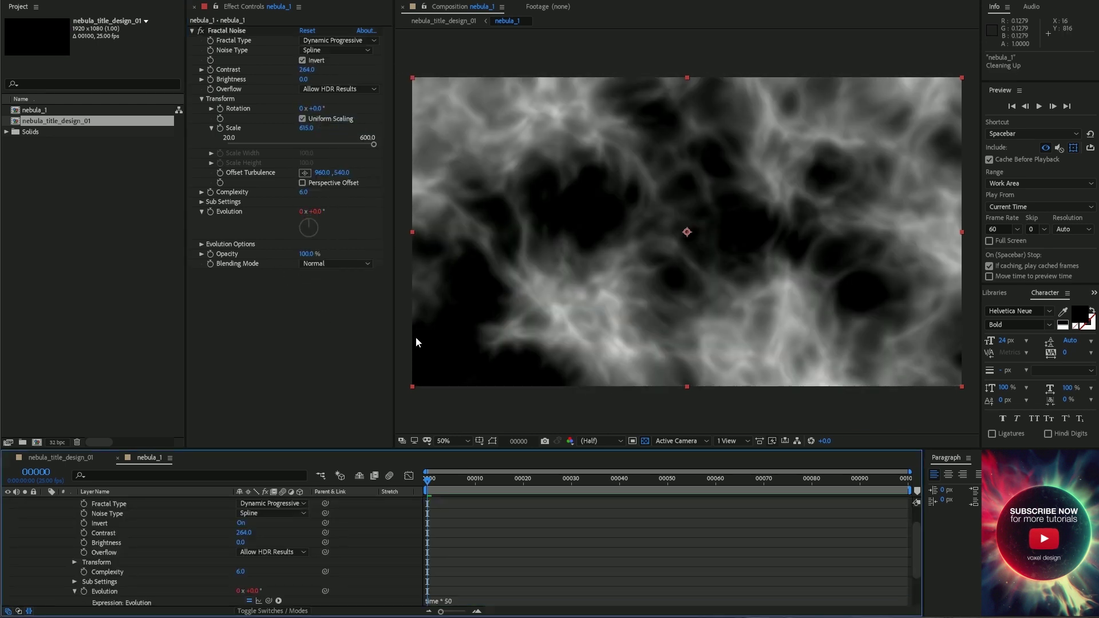
{"action": "left_click_drag", "start_coordinate": [484, 478], "coordinate": [509, 478]}
{"action": "left_click", "coordinate": [302, 119]}
{"action": "left_click", "coordinate": [306, 137]}
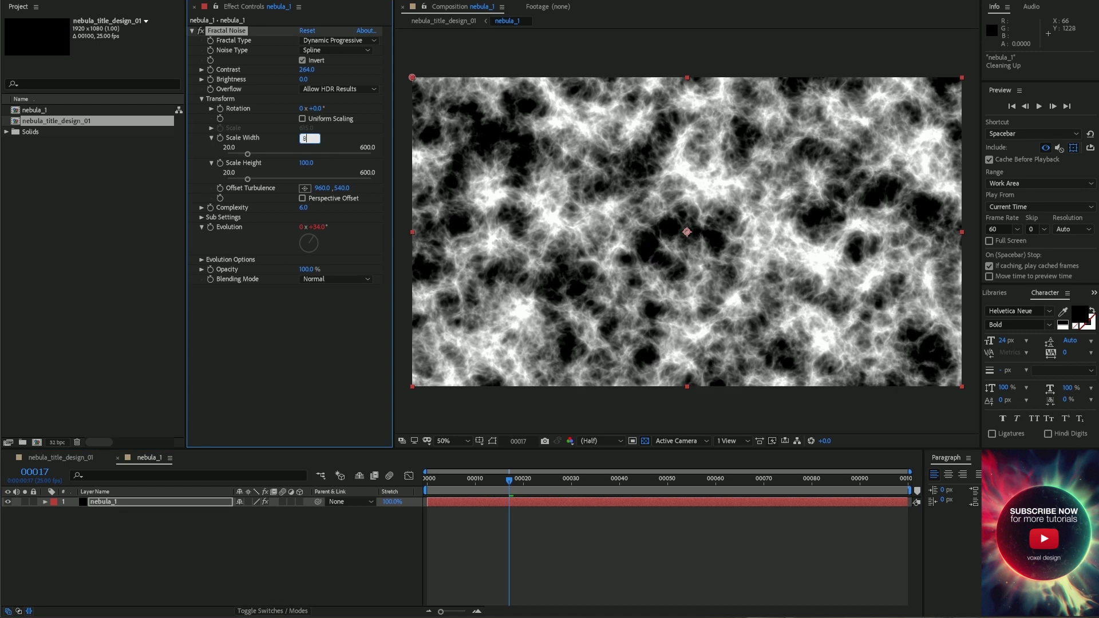
{"action": "type", "text": "800"}
{"action": "key", "text": "Tab"}
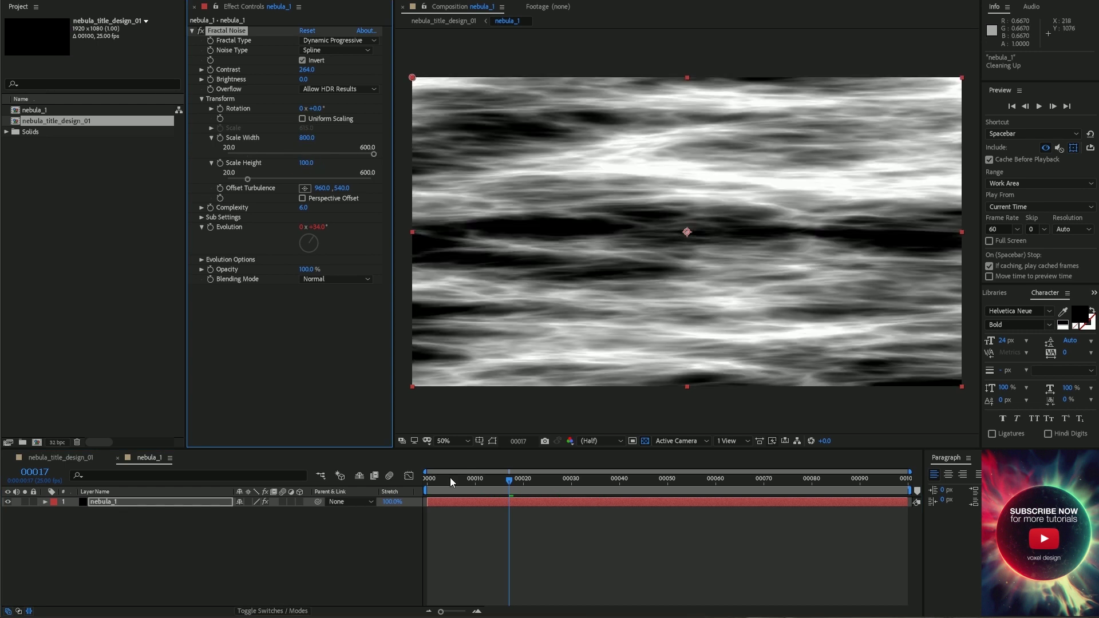
Step: Drive Offset Turbulence with [time*50, value[1]] and Evolution with time*50, then preview
{"action": "left_click_drag", "start_coordinate": [450, 477], "coordinate": [547, 478]}
{"action": "left_click", "coordinate": [221, 188], "text": "alt"}
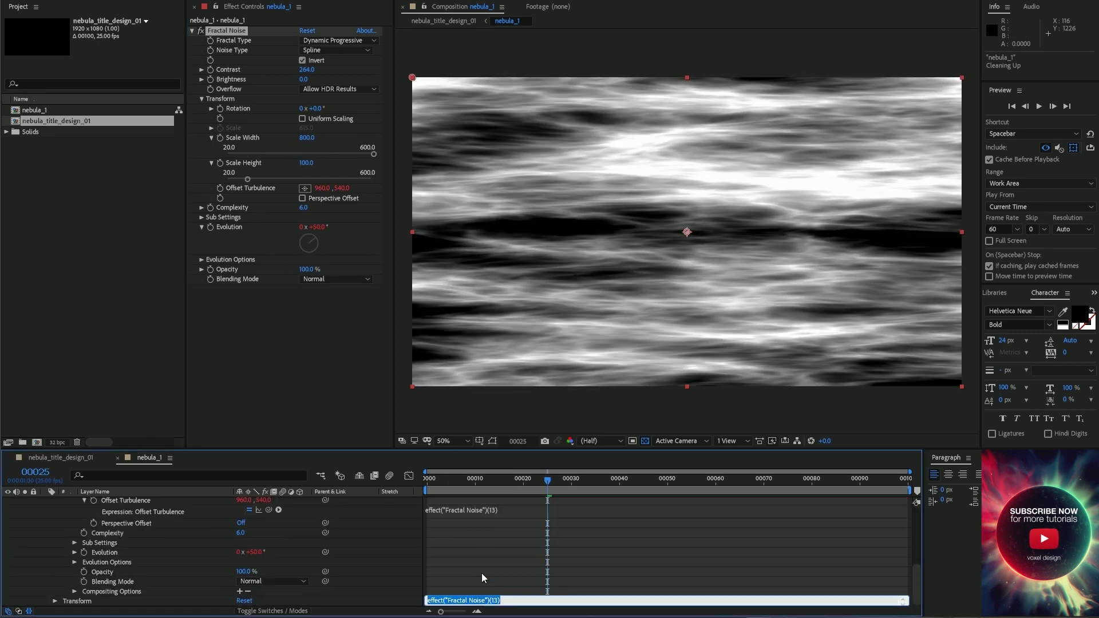
{"action": "type", "text": "[time * 50, value[1"}
{"action": "left_click", "coordinate": [451, 486]}
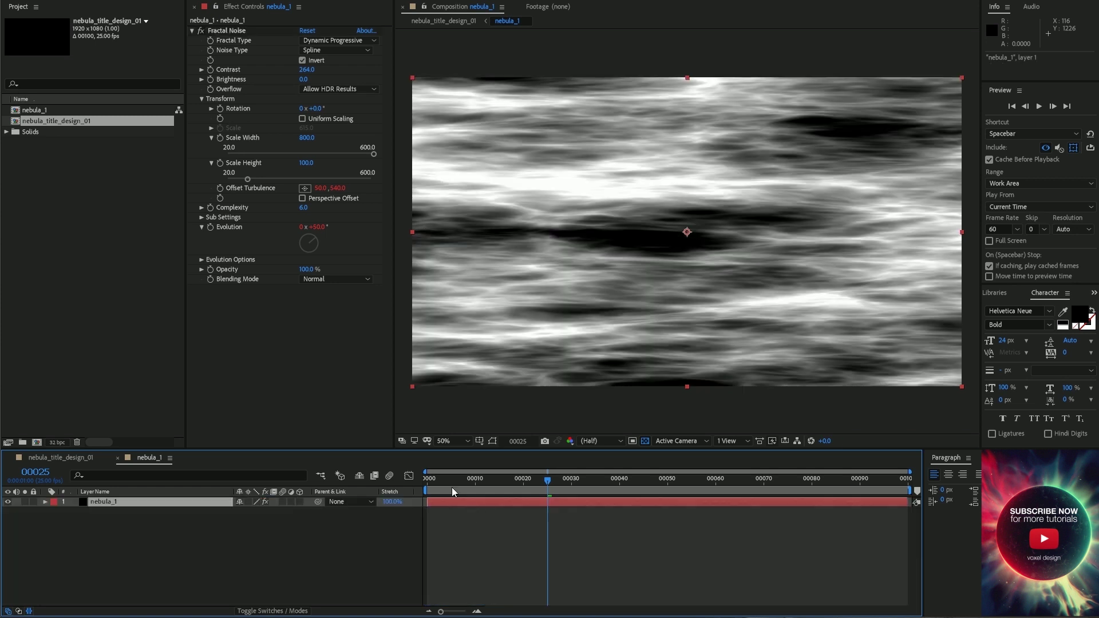
{"action": "left_click", "coordinate": [83, 588], "text": "alt"}
{"action": "type", "text": "time * 50"}
{"action": "left_click", "coordinate": [532, 576]}
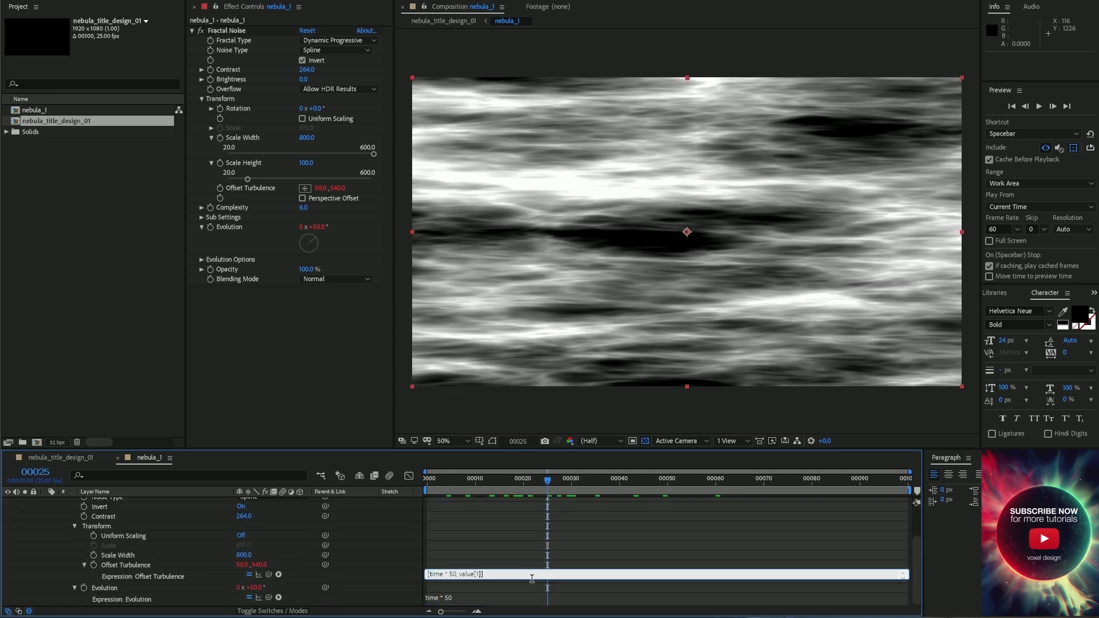
{"action": "key", "text": "u"}
{"action": "key", "text": "space"}
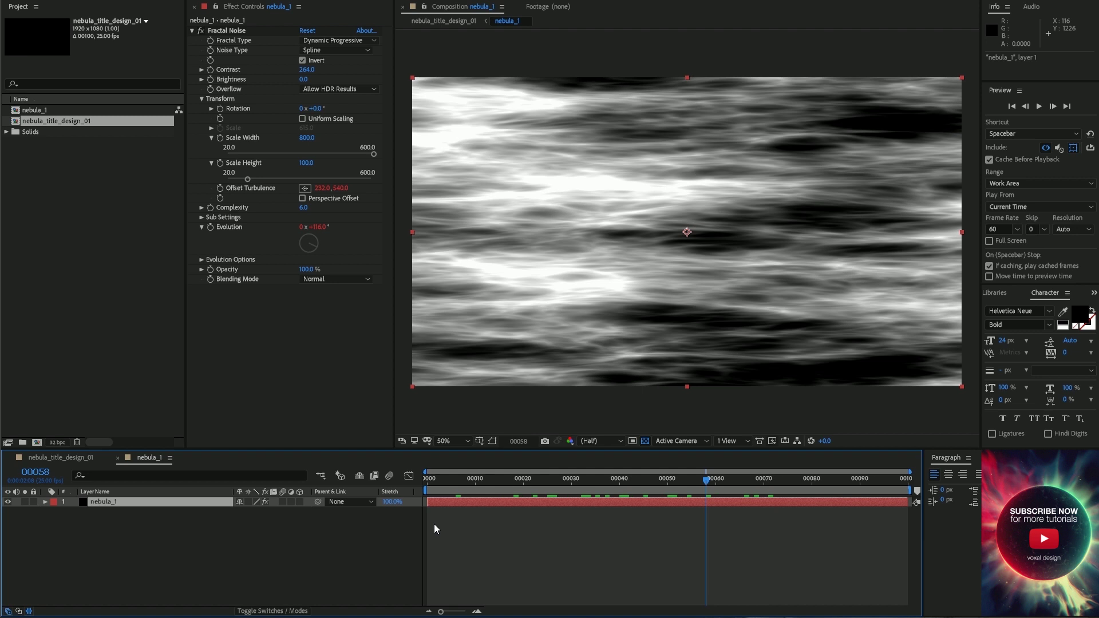
Step: Apply Turbulent Displace to nebula_1
{"action": "key", "text": "ctrl+space"}
{"action": "type", "text": "tu"}
{"action": "key", "text": "Return"}
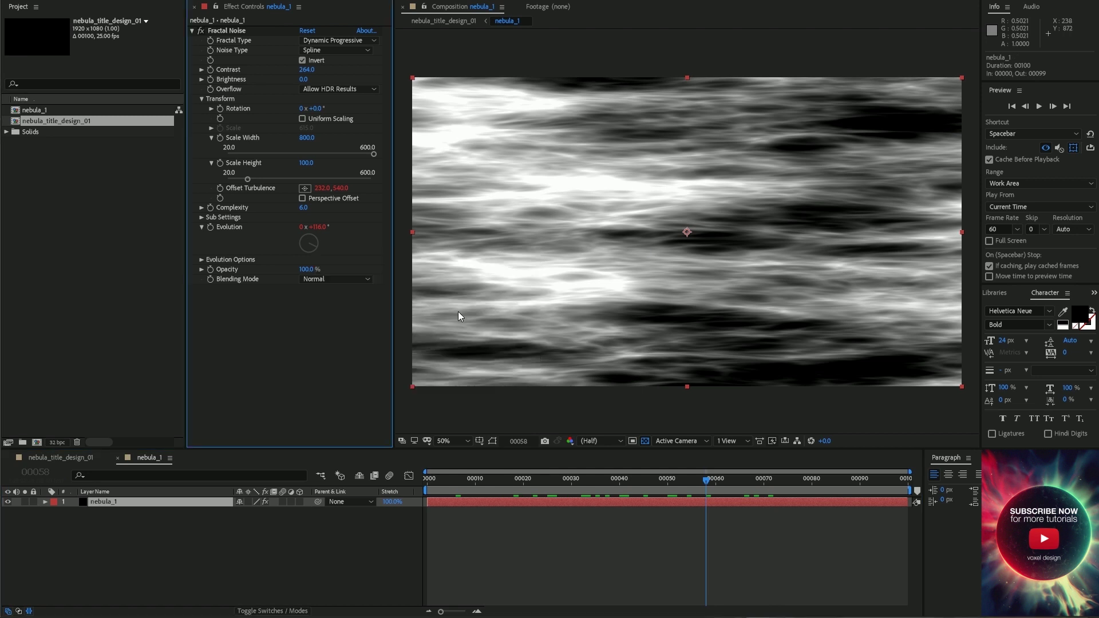
{"action": "left_click", "coordinate": [338, 298]}
Step: Set Turbulent Displace to Bulge with size 200, keeping the original complexity
{"action": "left_click", "coordinate": [343, 360]}
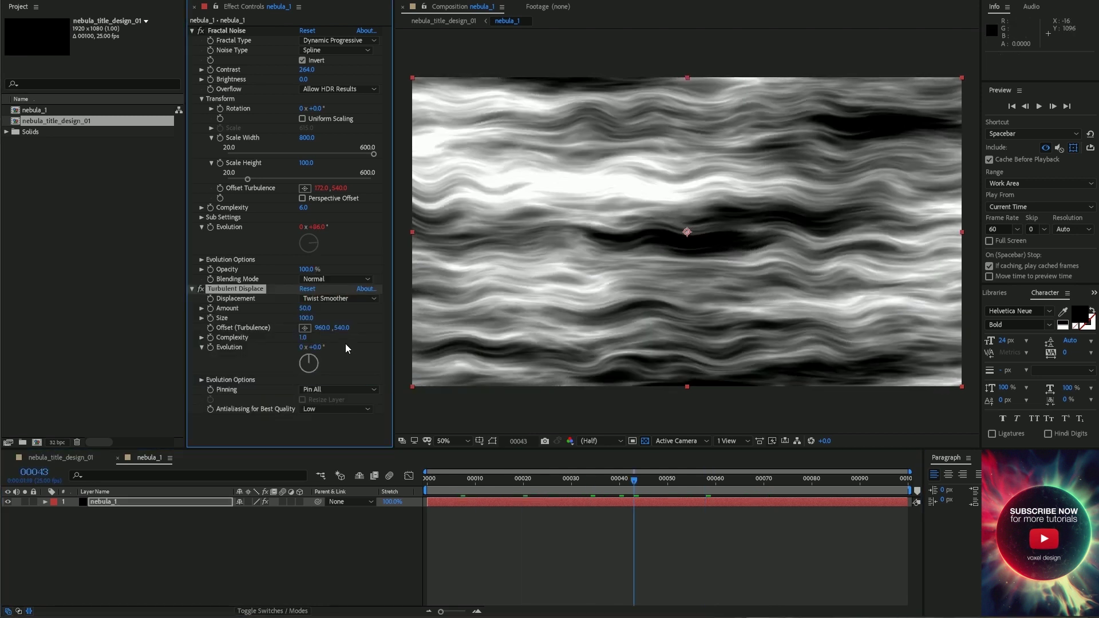
{"action": "left_click", "coordinate": [325, 298]}
{"action": "left_click", "coordinate": [329, 312]}
{"action": "left_click", "coordinate": [307, 318]}
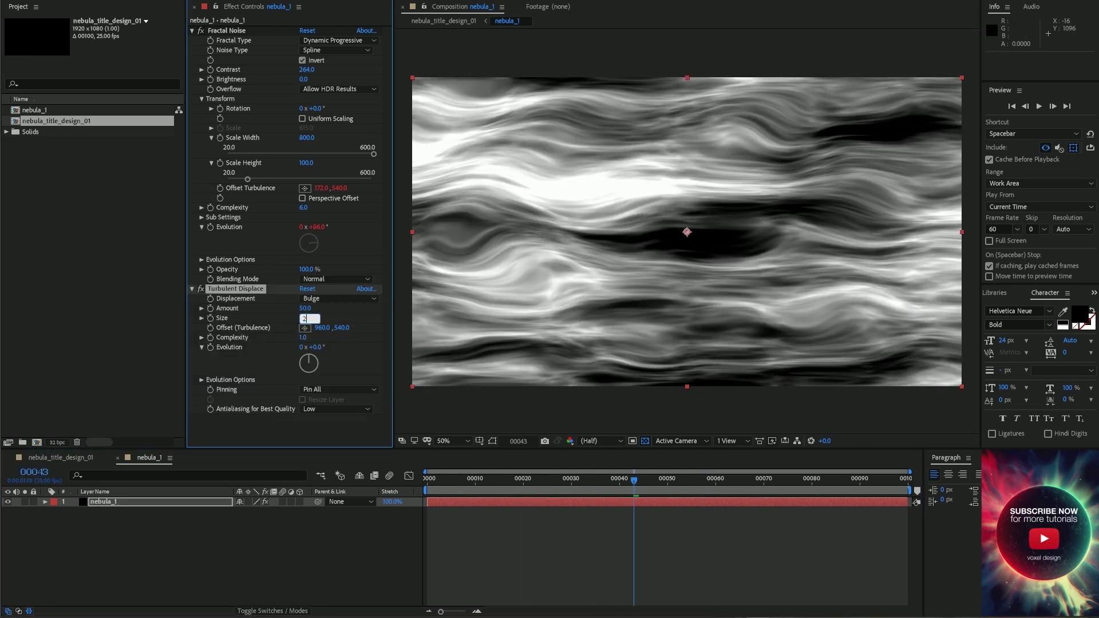
{"action": "type", "text": "00"}
{"action": "key", "text": "Return"}
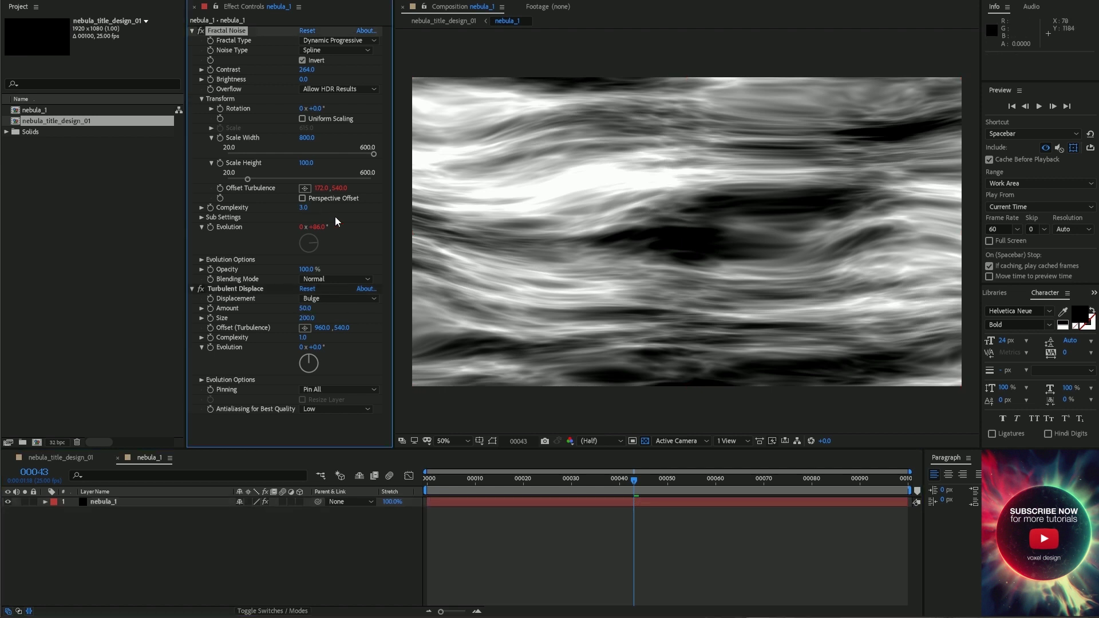
{"action": "left_click_drag", "start_coordinate": [303, 207], "coordinate": [325, 207]}
{"action": "key", "text": "ctrl+z"}
{"action": "key", "text": "ctrl+z"}
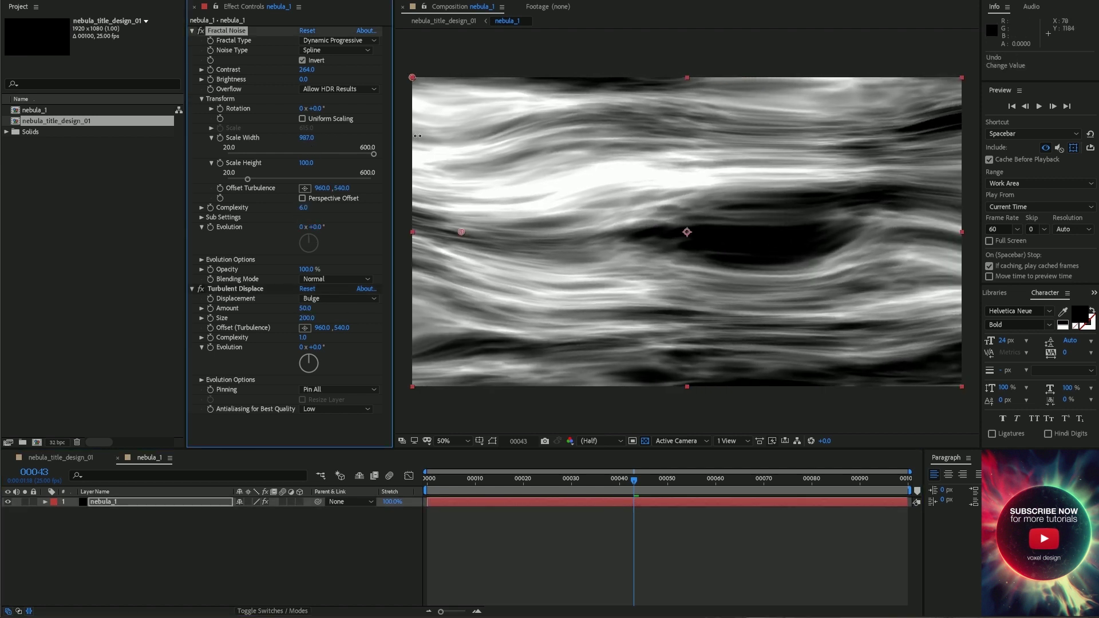
Step: Preview the warp and end the work area around frame 41
{"action": "left_click", "coordinate": [522, 532]}
{"action": "left_click", "coordinate": [600, 479]}
{"action": "key", "text": "space"}
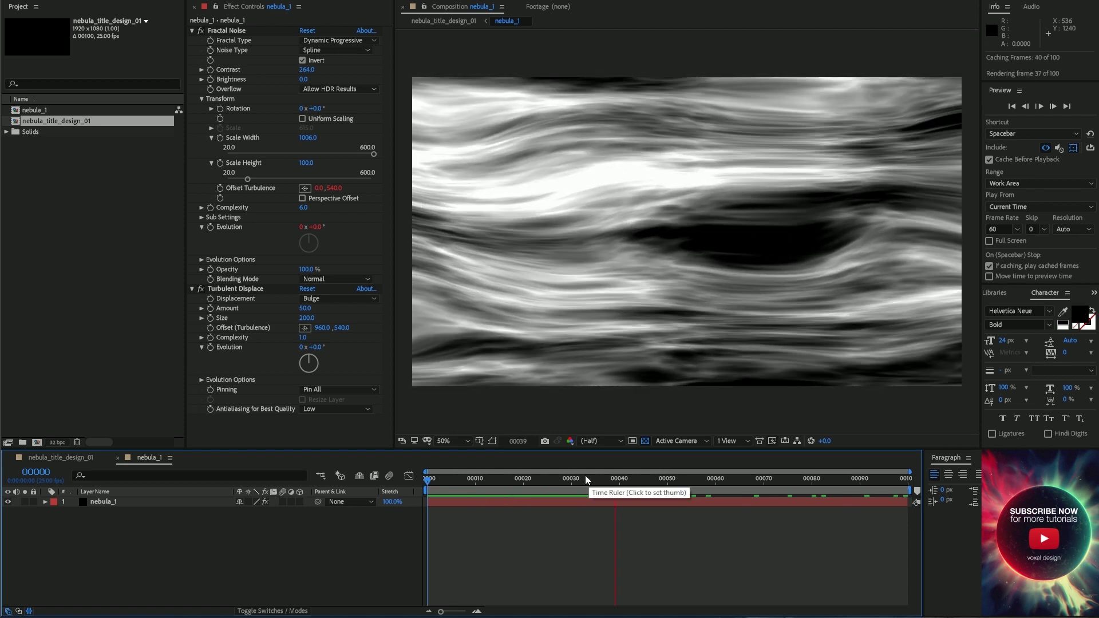
{"action": "left_click", "coordinate": [619, 485]}
{"action": "key", "text": "n"}
{"action": "key", "text": "space"}
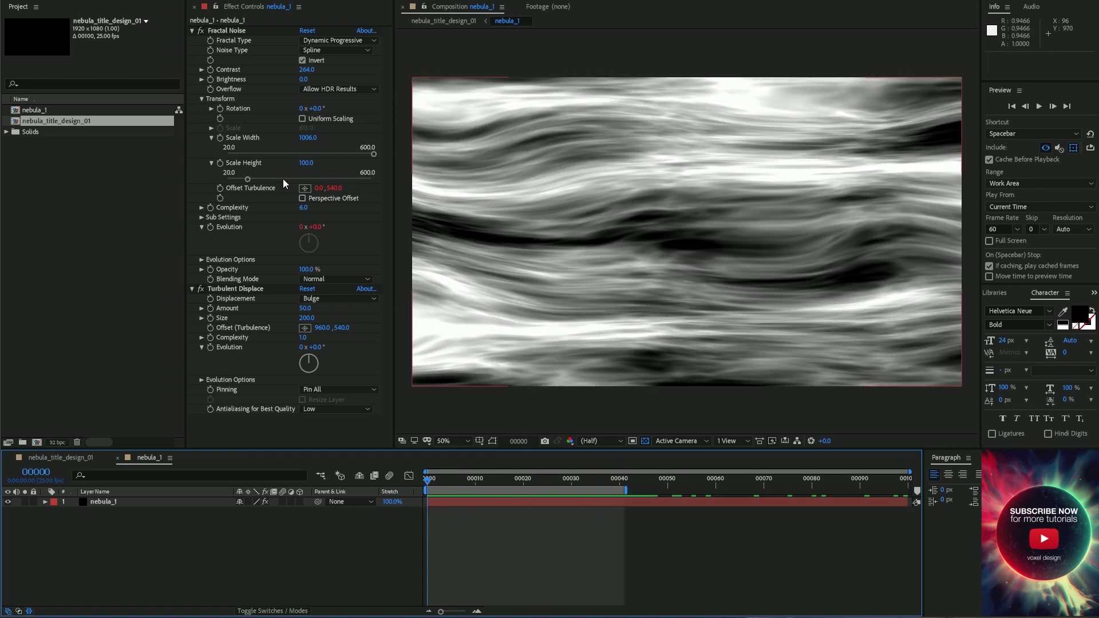
Step: Set noise Scale Width to 500, adjust displacement amount to 20, and return to the title comp
{"action": "left_click", "coordinate": [307, 138]}
{"action": "type", "text": "1"}
{"action": "key", "text": "Return"}
{"action": "left_click", "coordinate": [625, 348]}
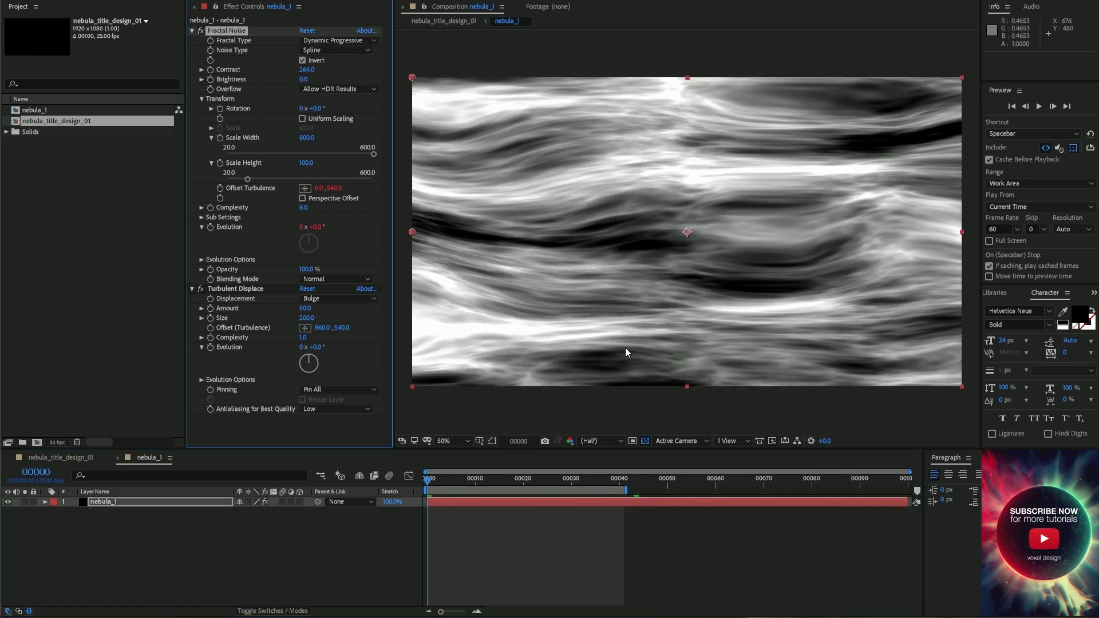
{"action": "left_click_drag", "start_coordinate": [528, 479], "coordinate": [571, 479]}
{"action": "left_click", "coordinate": [509, 479]}
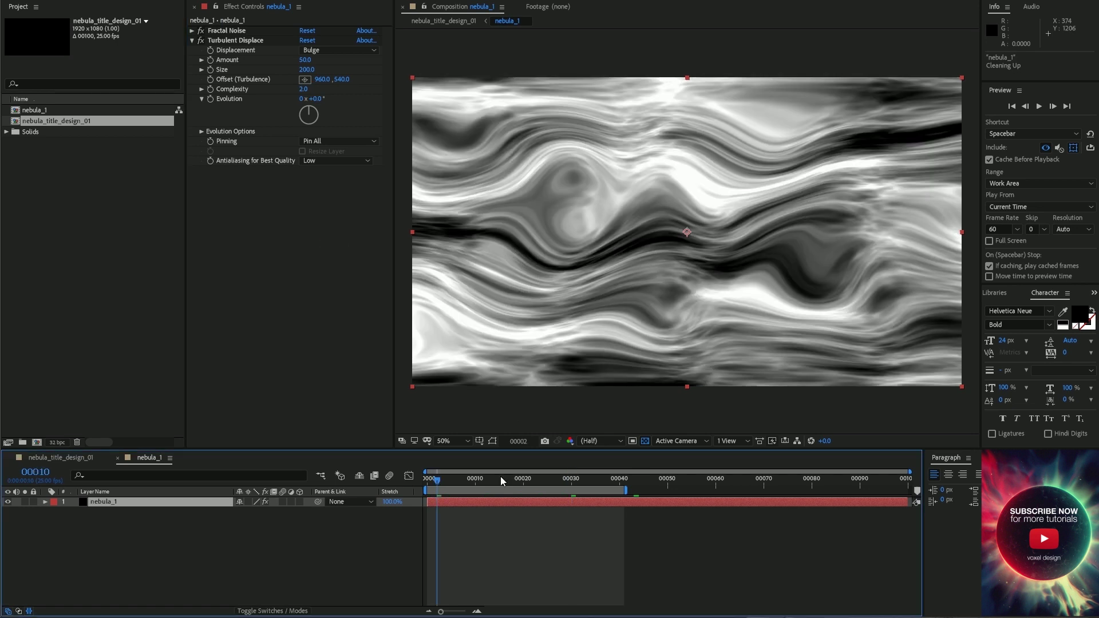
{"action": "left_click", "coordinate": [309, 70]}
{"action": "key", "text": "Return"}
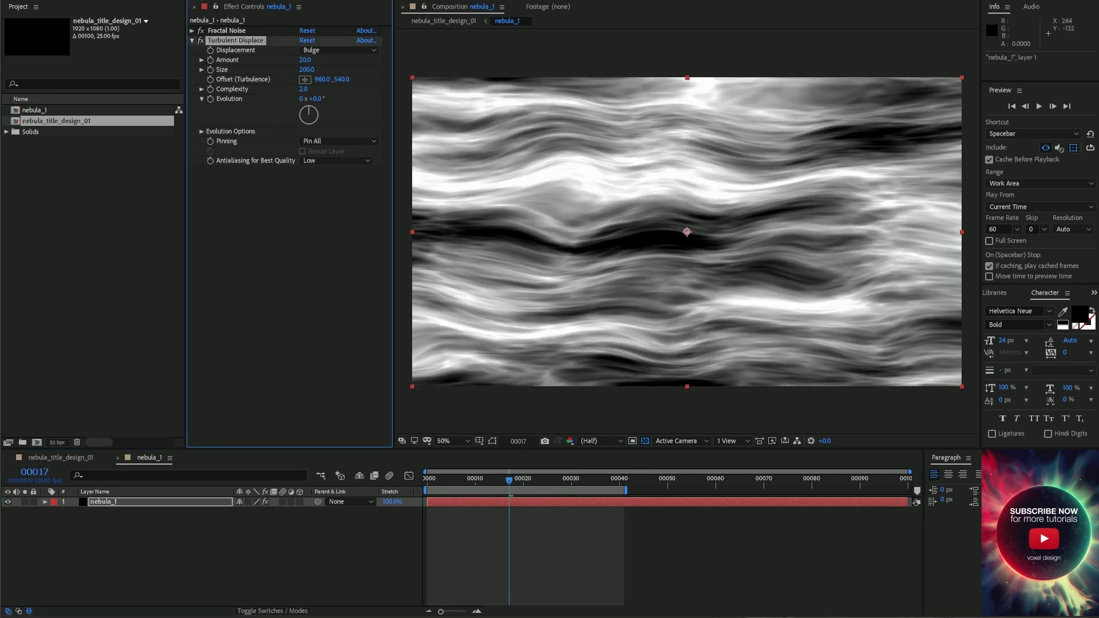
{"action": "key", "text": "ctrl+z"}
{"action": "type", "text": "500"}
{"action": "key", "text": "Return"}
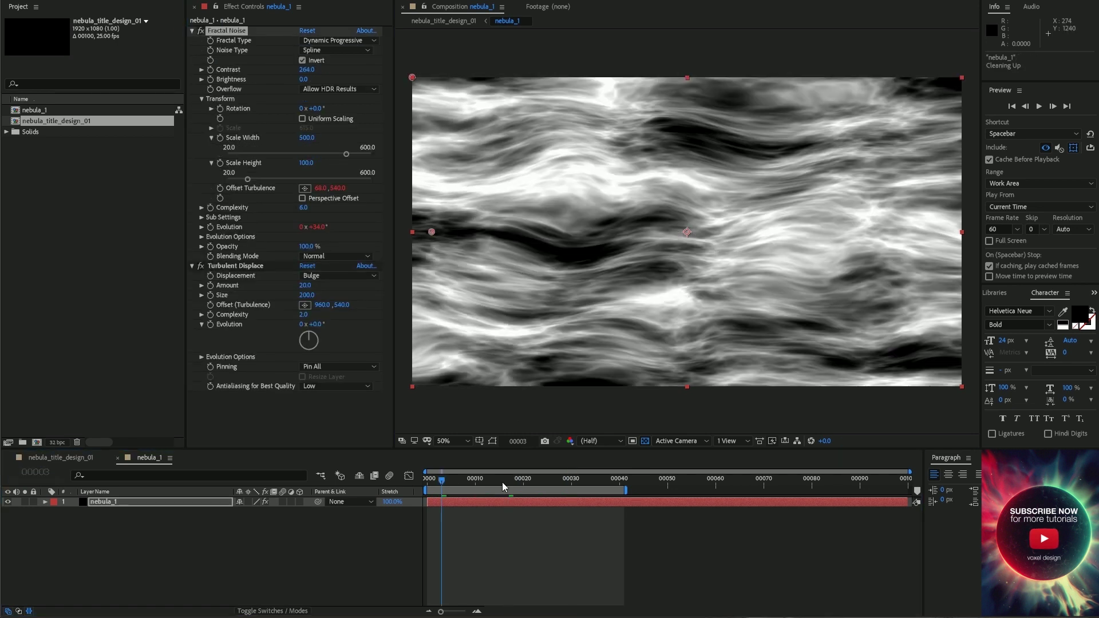
{"action": "left_click_drag", "start_coordinate": [502, 482], "coordinate": [504, 482]}
{"action": "left_click", "coordinate": [61, 457]}
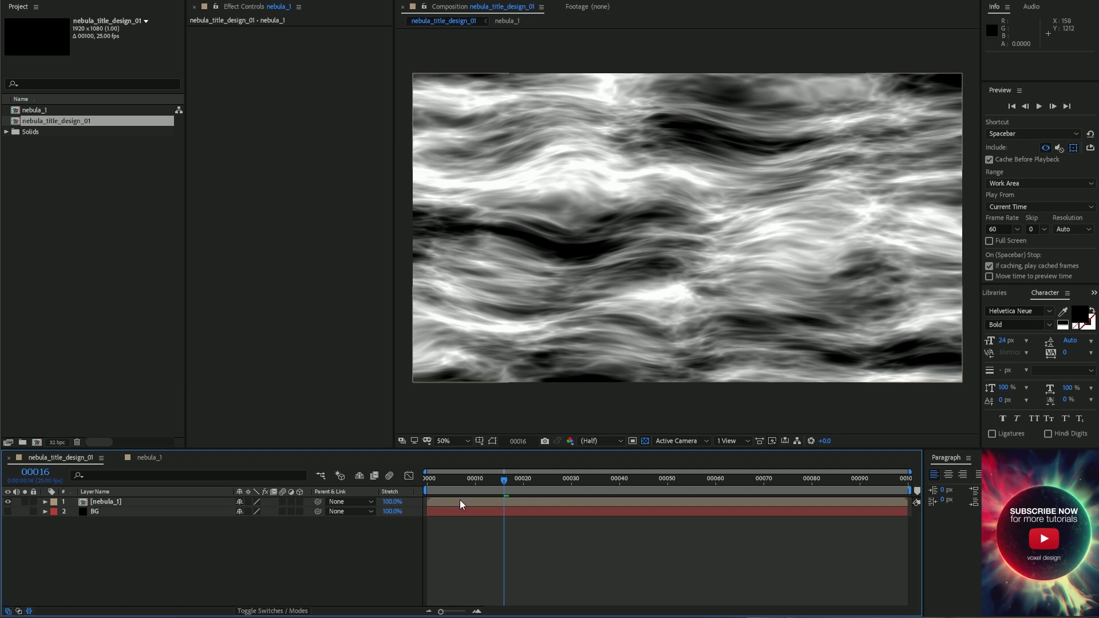
Step: Make nebula_1 3D and add a 24mm Camera 1 pulled back to Z -1834
{"action": "left_click", "coordinate": [461, 503]}
{"action": "left_click", "coordinate": [299, 501]}
{"action": "key", "text": "ctrl+alt+shift+c"}
{"action": "left_click", "coordinate": [438, 184]}
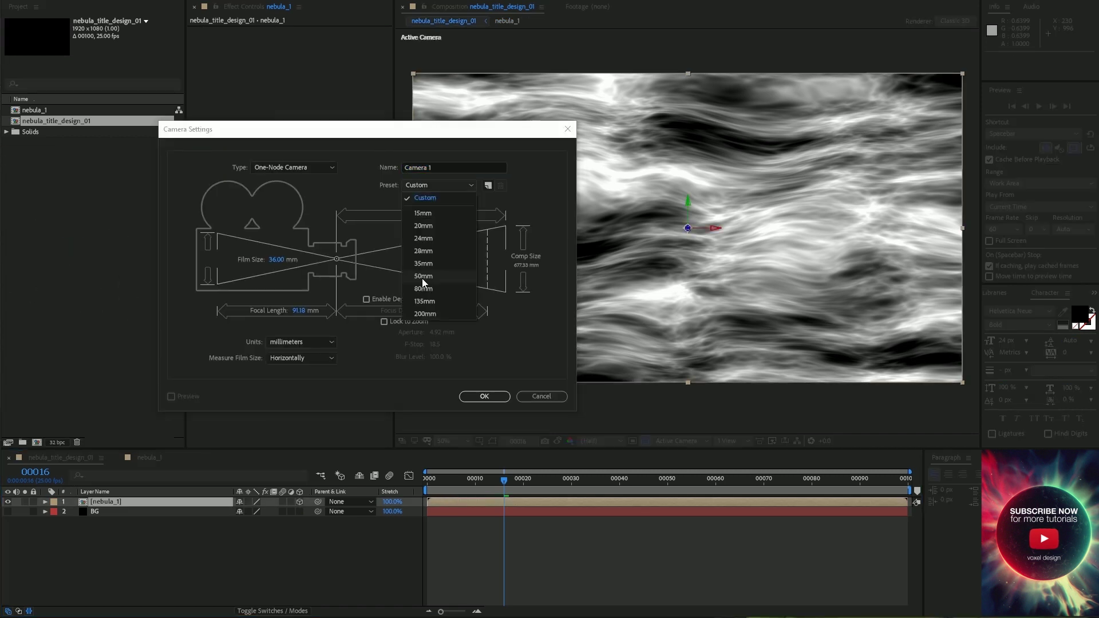
{"action": "left_click", "coordinate": [424, 238]}
{"action": "left_click", "coordinate": [484, 396]}
{"action": "key", "text": "p"}
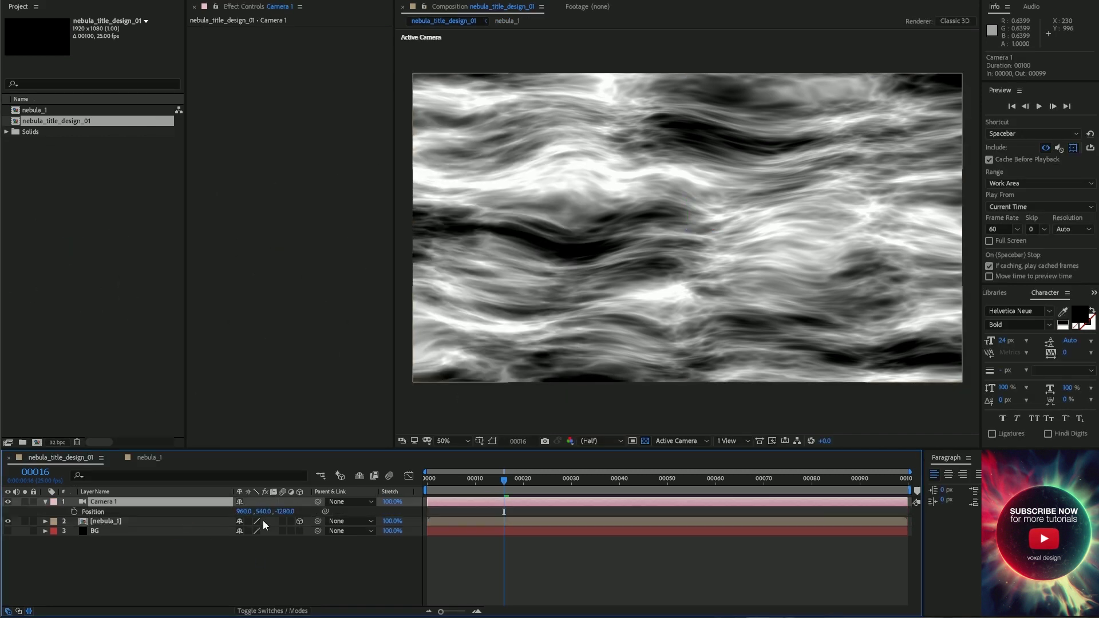
{"action": "left_click_drag", "start_coordinate": [285, 511], "coordinate": [252, 511]}
Step: Show the BG layer and start a Pen mask on nebula_1
{"action": "left_click", "coordinate": [8, 531]}
{"action": "left_click", "coordinate": [124, 522]}
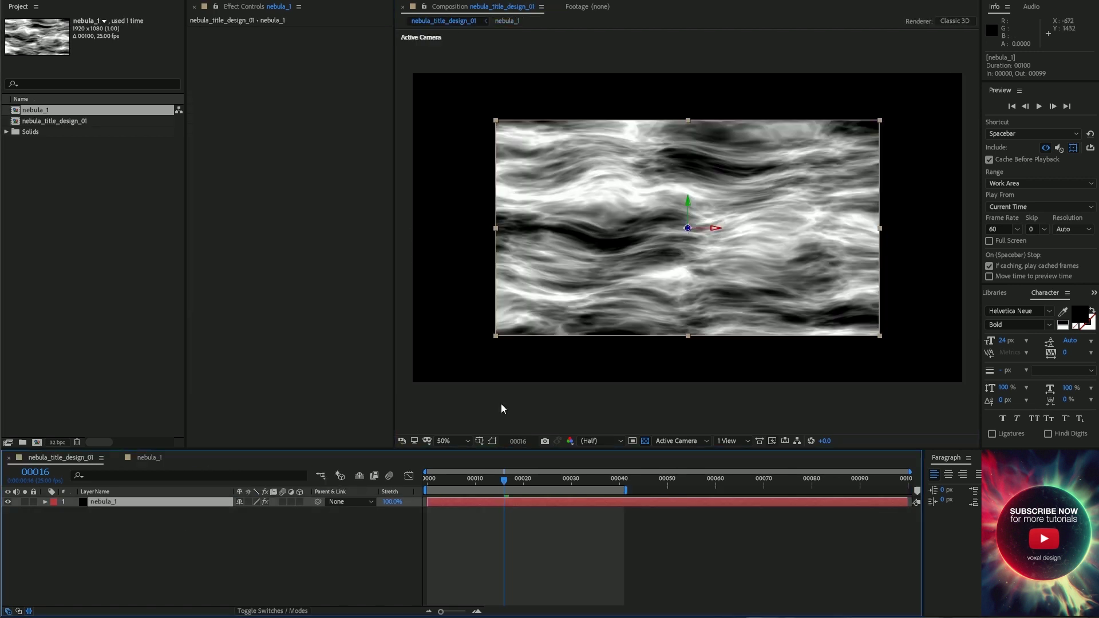
{"action": "key", "text": "g"}
{"action": "left_click", "coordinate": [481, 235]}
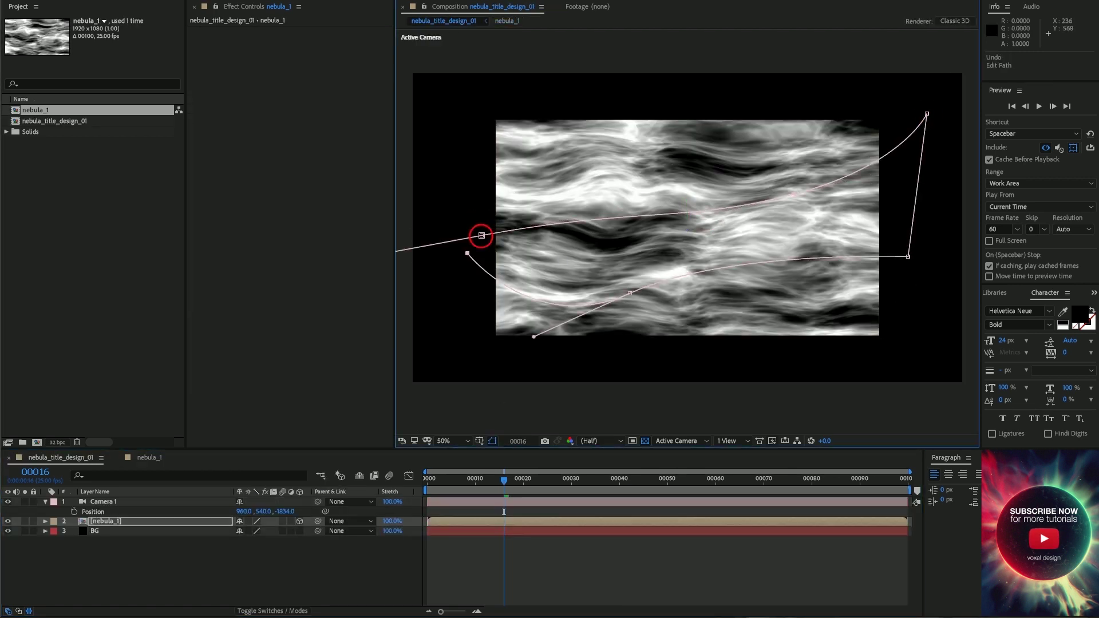
Step: Close the mask, feather it 331 px, reshape its points and handles, then open nebula_1
{"action": "left_click_drag", "start_coordinate": [481, 236], "coordinate": [405, 247]}
{"action": "key", "text": "f"}
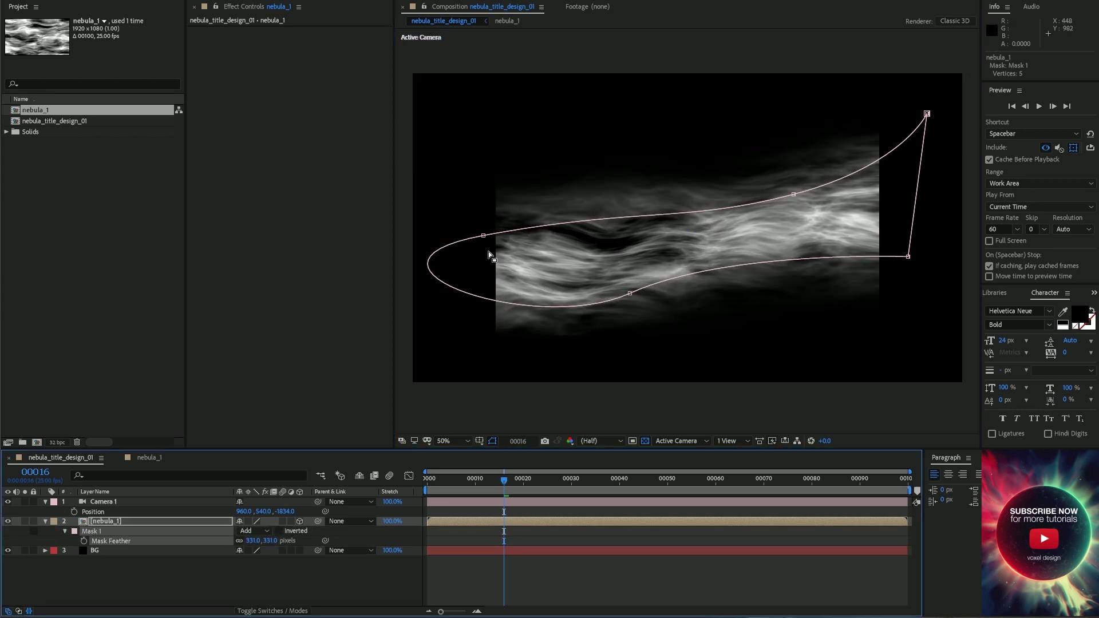
{"action": "left_click_drag", "start_coordinate": [490, 256], "coordinate": [563, 213]}
{"action": "left_click_drag", "start_coordinate": [907, 256], "coordinate": [814, 269]}
{"action": "left_click_drag", "start_coordinate": [927, 113], "coordinate": [876, 156]}
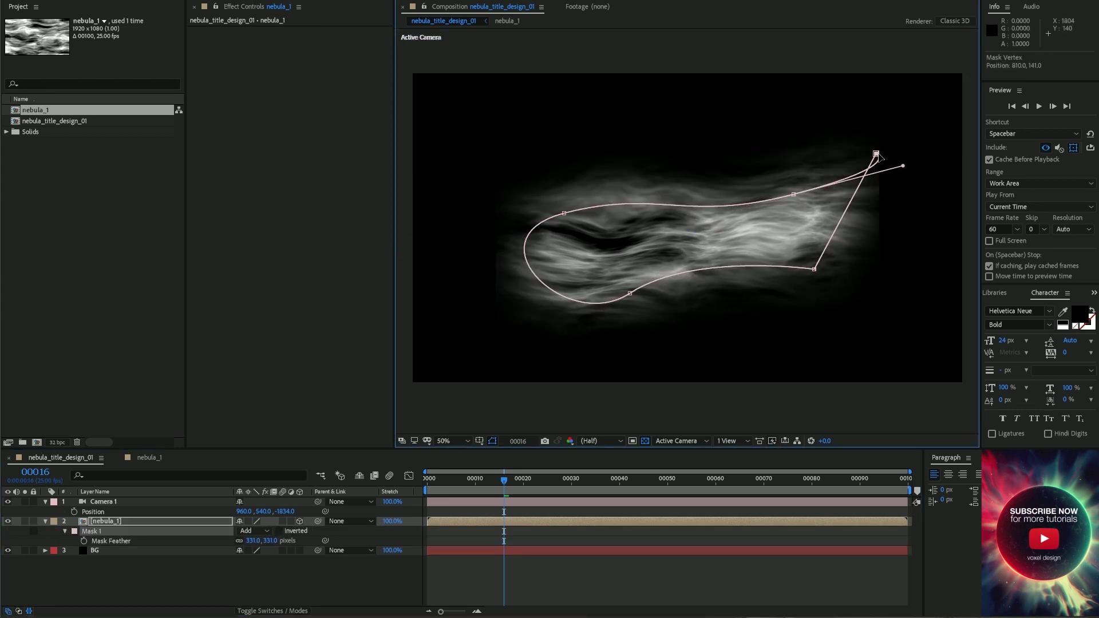
{"action": "left_click_drag", "start_coordinate": [814, 268], "coordinate": [770, 275]}
{"action": "left_click_drag", "start_coordinate": [893, 170], "coordinate": [876, 154]}
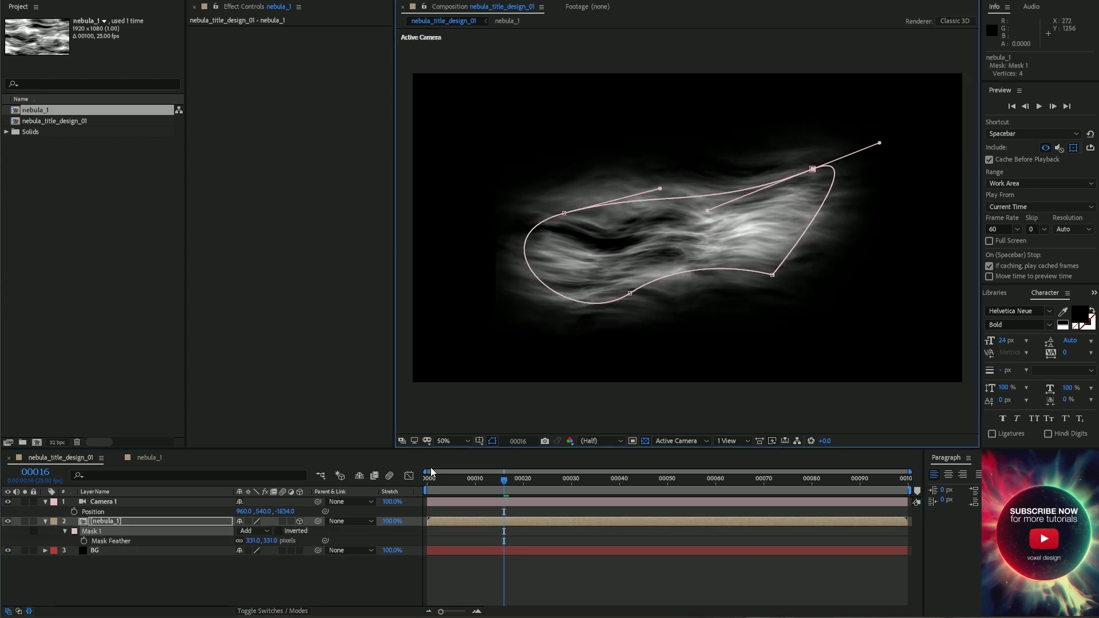
{"action": "double_click", "coordinate": [141, 507]}
Step: Change the Offset Turbulence expression to use time*100 inside nebula_1
{"action": "key", "text": "Return"}
{"action": "type", "text": "50"}
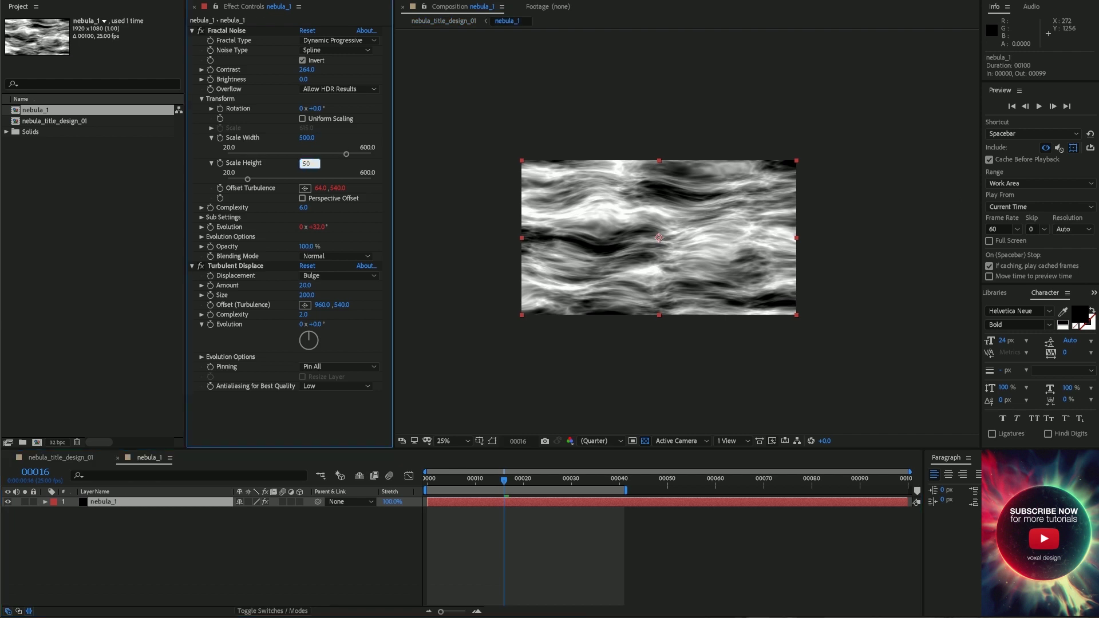
{"action": "left_click", "coordinate": [60, 458]}
{"action": "left_click", "coordinate": [548, 532]}
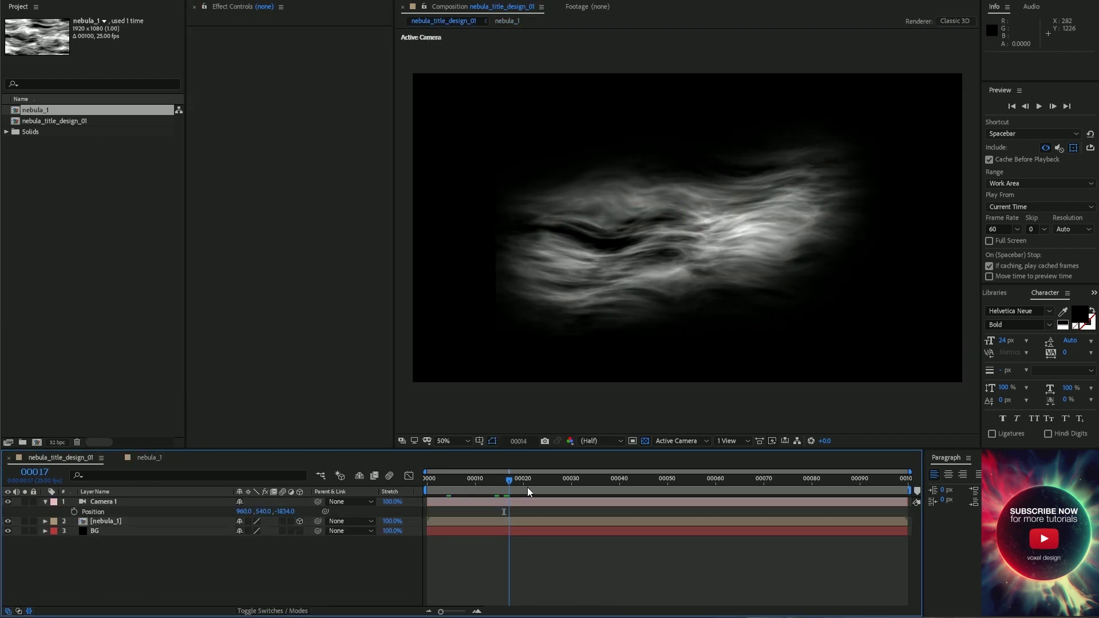
{"action": "left_click", "coordinate": [523, 480]}
{"action": "double_click", "coordinate": [109, 520]}
{"action": "left_click", "coordinate": [433, 568]}
{"action": "scroll", "coordinate": [455, 527], "scroll_direction": "down", "scroll_amount": 3}
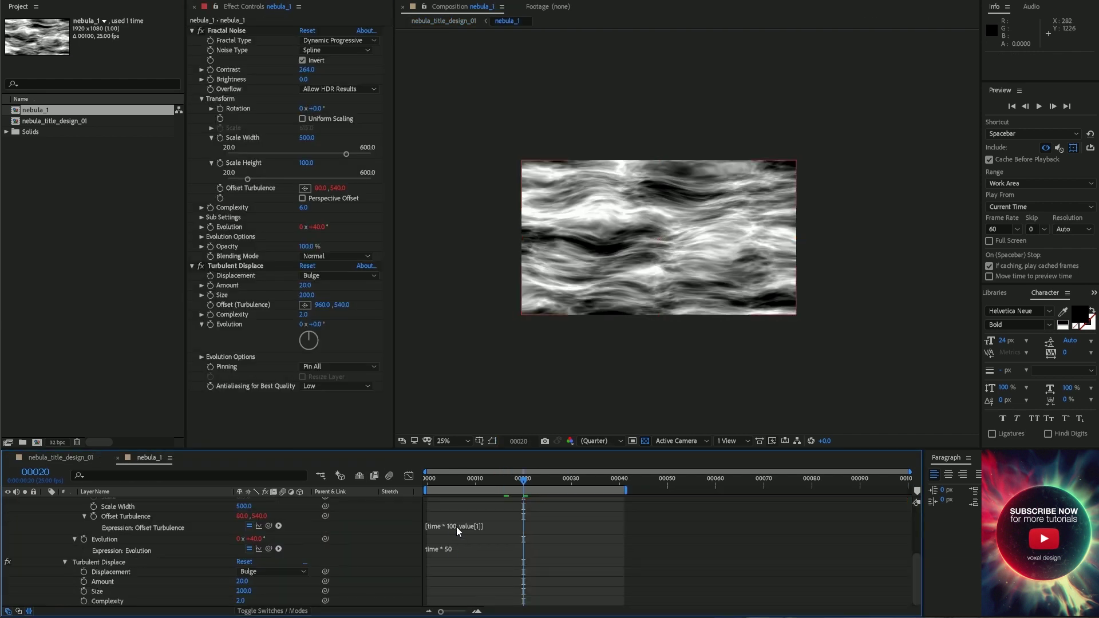
{"action": "key", "text": "Return"}
{"action": "left_click", "coordinate": [60, 457]}
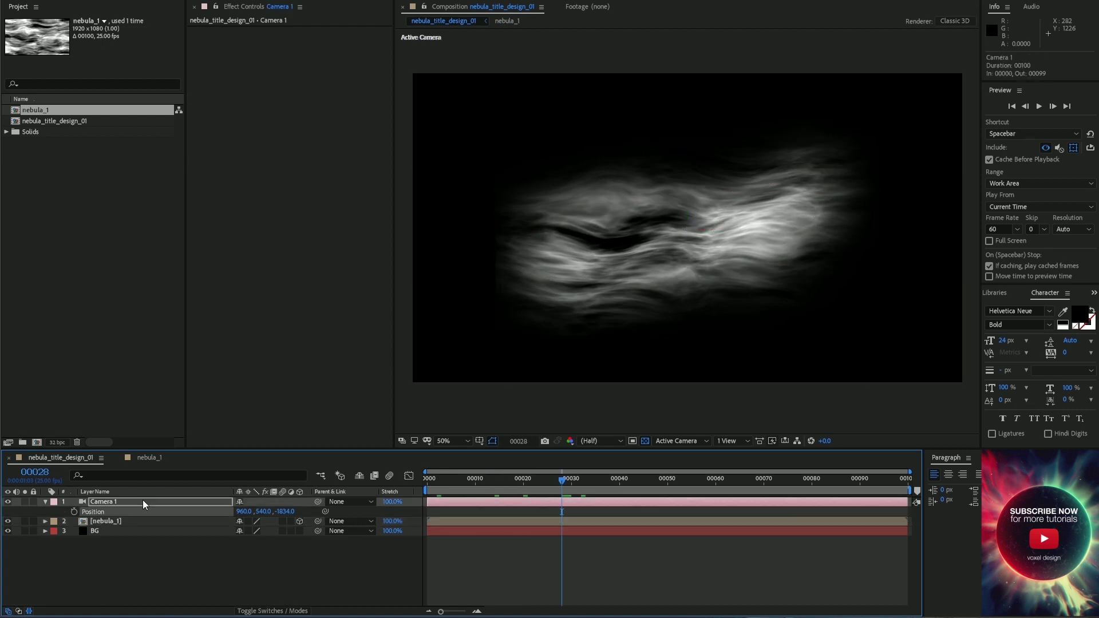
Step: Add a null named cam_controller and parent Camera 1 to it
{"action": "key", "text": "ctrl+alt+shift+y"}
{"action": "key", "text": "Return"}
{"action": "type", "text": "cam_controller"}
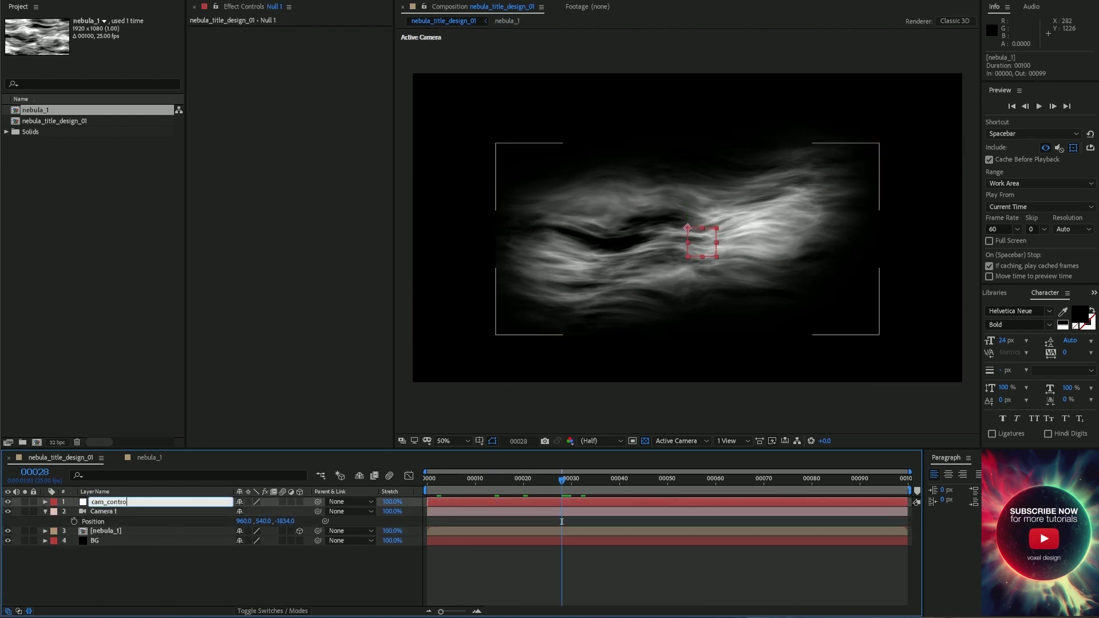
{"action": "key", "text": "Return"}
{"action": "left_click_drag", "start_coordinate": [271, 518], "coordinate": [114, 502]}
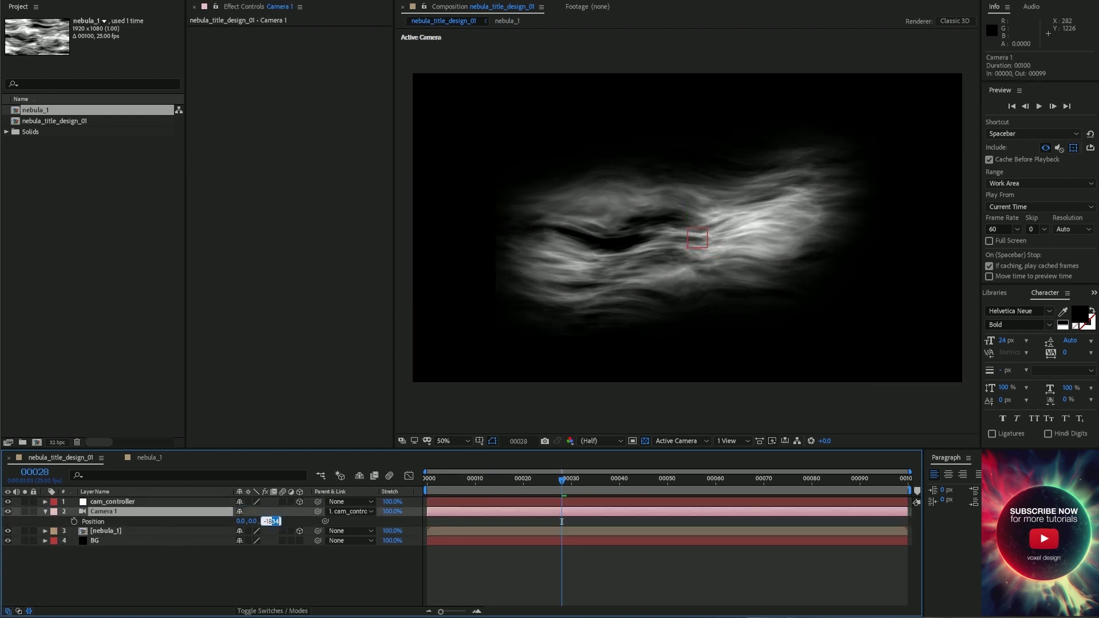
{"action": "type", "text": "-1800"}
{"action": "left_click", "coordinate": [118, 554]}
{"action": "left_click", "coordinate": [114, 521]}
Step: Tilt the nebula layer in 3D, apply Bezier Warp, and bend its left and top sides
{"action": "key", "text": "a"}
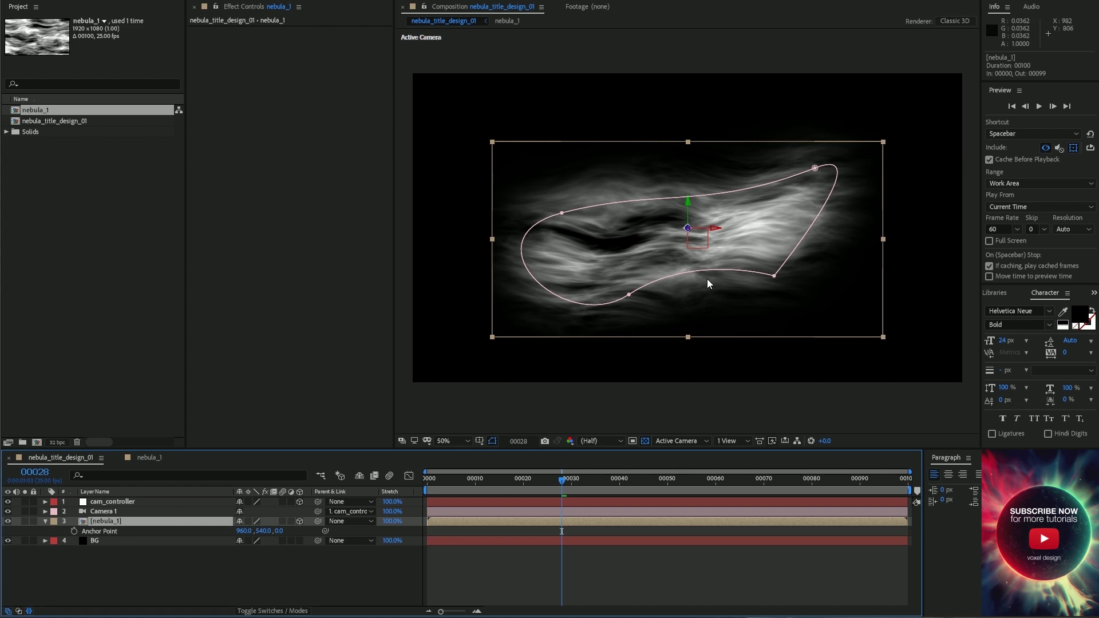
{"action": "mouse_move", "coordinate": [706, 279]}
{"action": "left_mouse_down"}
{"action": "mouse_move", "coordinate": [729, 239]}
{"action": "mouse_move", "coordinate": [613, 264]}
{"action": "mouse_move", "coordinate": [636, 240]}
{"action": "mouse_move", "coordinate": [633, 252]}
{"action": "left_mouse_up"}
{"action": "key", "text": "ctrl+space"}
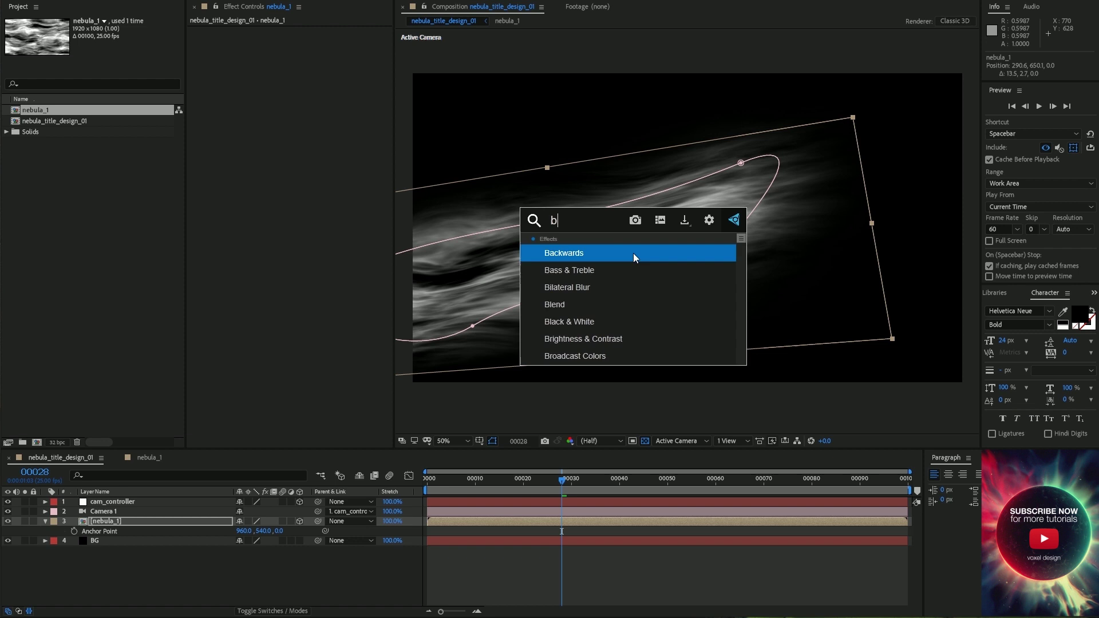
{"action": "key", "text": "Return"}
{"action": "left_click_drag", "start_coordinate": [510, 167], "coordinate": [543, 263]}
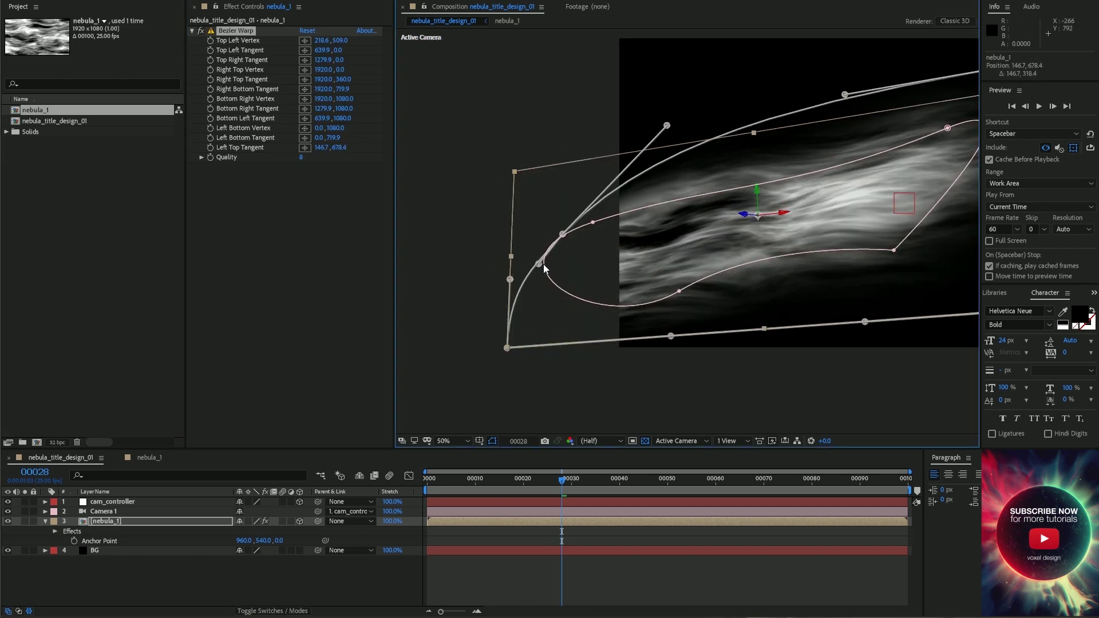
{"action": "left_click_drag", "start_coordinate": [502, 346], "coordinate": [581, 308]}
{"action": "mouse_move", "coordinate": [507, 346]}
{"action": "left_mouse_down"}
{"action": "mouse_move", "coordinate": [543, 266]}
{"action": "mouse_move", "coordinate": [693, 234]}
{"action": "left_mouse_up"}
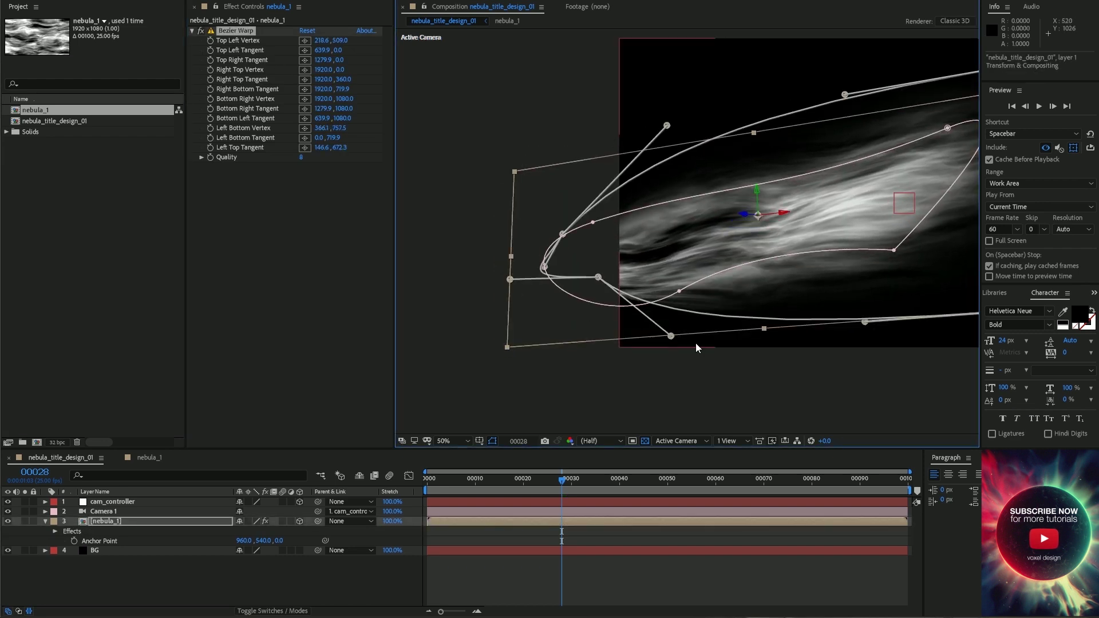
{"action": "mouse_move", "coordinate": [667, 124]}
{"action": "left_mouse_down"}
{"action": "mouse_move", "coordinate": [714, 170]}
{"action": "mouse_move", "coordinate": [478, 241]}
{"action": "left_mouse_up"}
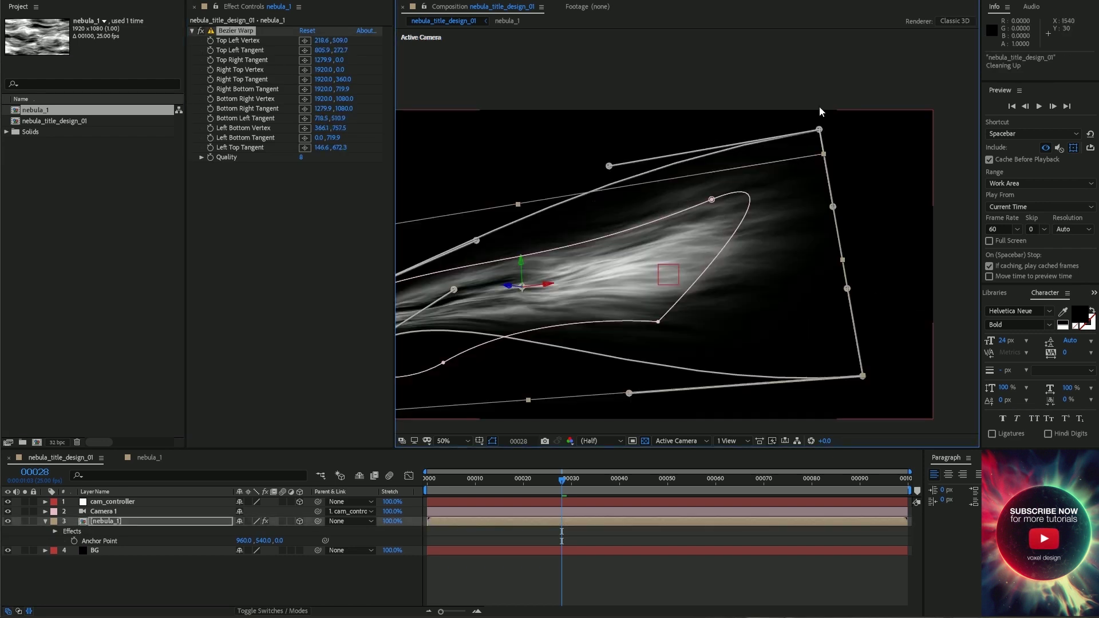
Step: Refine the Bezier Warp corners and tangents into a curved tail and re-tilt the layer
{"action": "left_click_drag", "start_coordinate": [816, 110], "coordinate": [853, 33]}
{"action": "left_click_drag", "start_coordinate": [862, 376], "coordinate": [922, 395]}
{"action": "left_click_drag", "start_coordinate": [658, 431], "coordinate": [760, 368]}
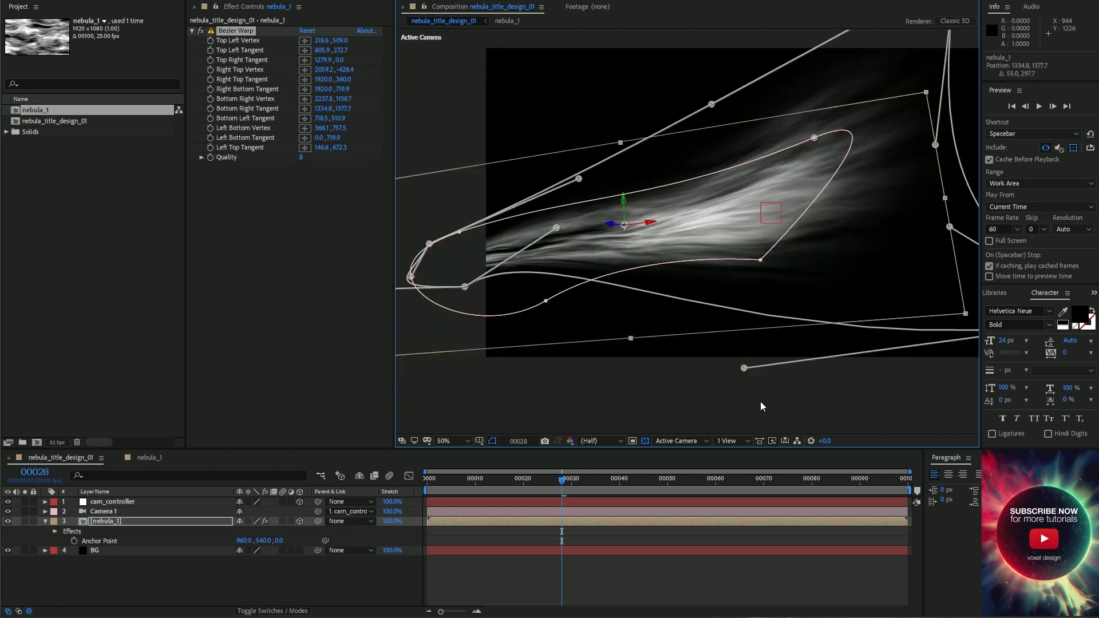
{"action": "left_click", "coordinate": [492, 441]}
{"action": "left_click_drag", "start_coordinate": [568, 253], "coordinate": [563, 221]}
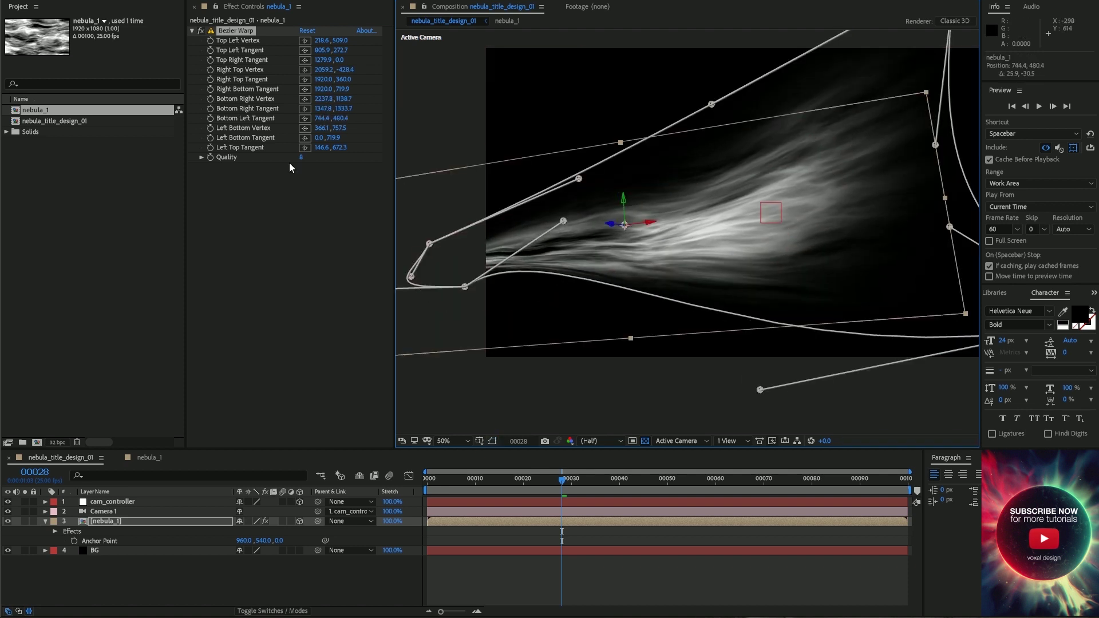
{"action": "left_click", "coordinate": [666, 597]}
{"action": "mouse_move", "coordinate": [641, 321]}
{"action": "left_mouse_down"}
{"action": "mouse_move", "coordinate": [635, 290]}
{"action": "mouse_move", "coordinate": [620, 304]}
{"action": "left_mouse_up"}
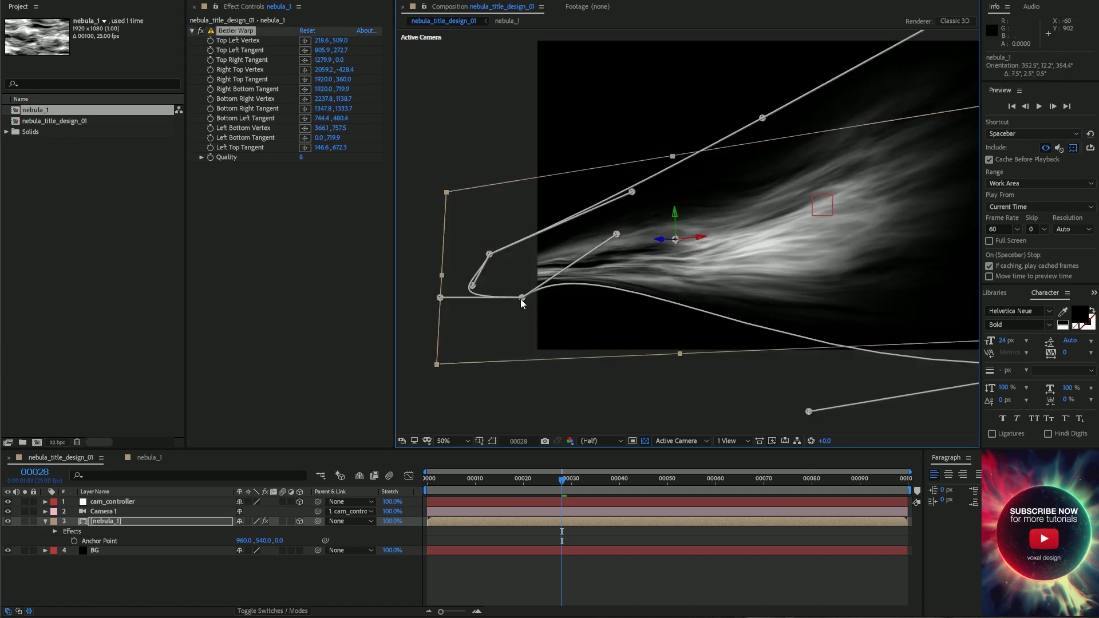
{"action": "left_click_drag", "start_coordinate": [520, 298], "coordinate": [521, 334]}
{"action": "left_click", "coordinate": [606, 390]}
Step: Duplicate the nebula layer and rotate the copy in 3D
{"action": "key", "text": "ctrl+d"}
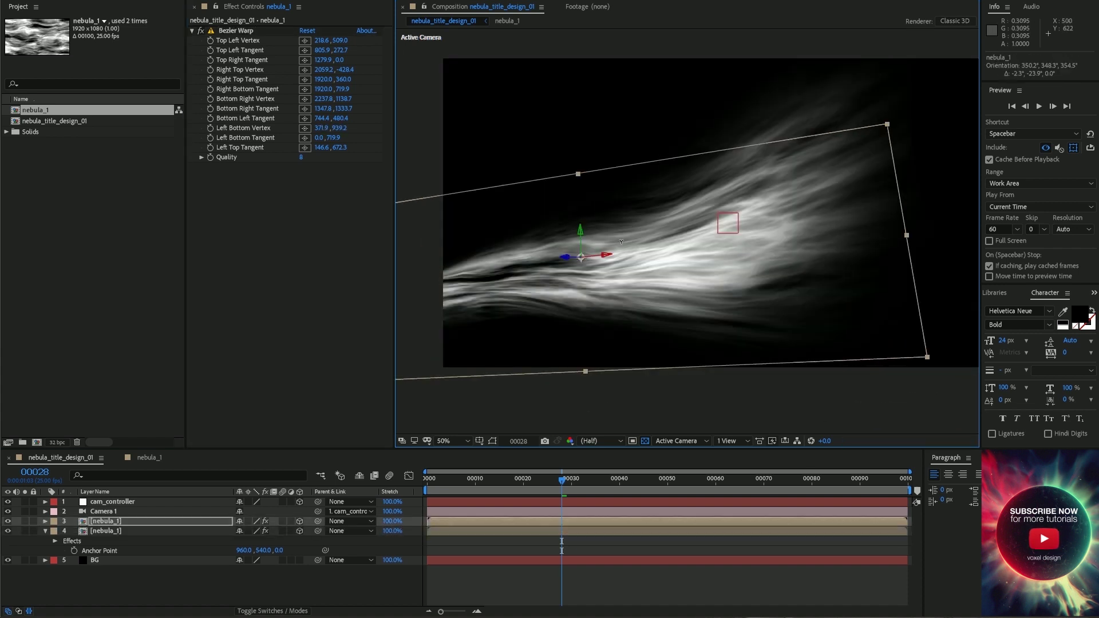
{"action": "mouse_move", "coordinate": [606, 390]}
{"action": "left_mouse_down"}
{"action": "mouse_move", "coordinate": [678, 242]}
{"action": "mouse_move", "coordinate": [773, 197]}
{"action": "mouse_move", "coordinate": [780, 178]}
{"action": "left_mouse_up"}
{"action": "scroll", "coordinate": [716, 223], "scroll_direction": "down", "scroll_amount": 2}
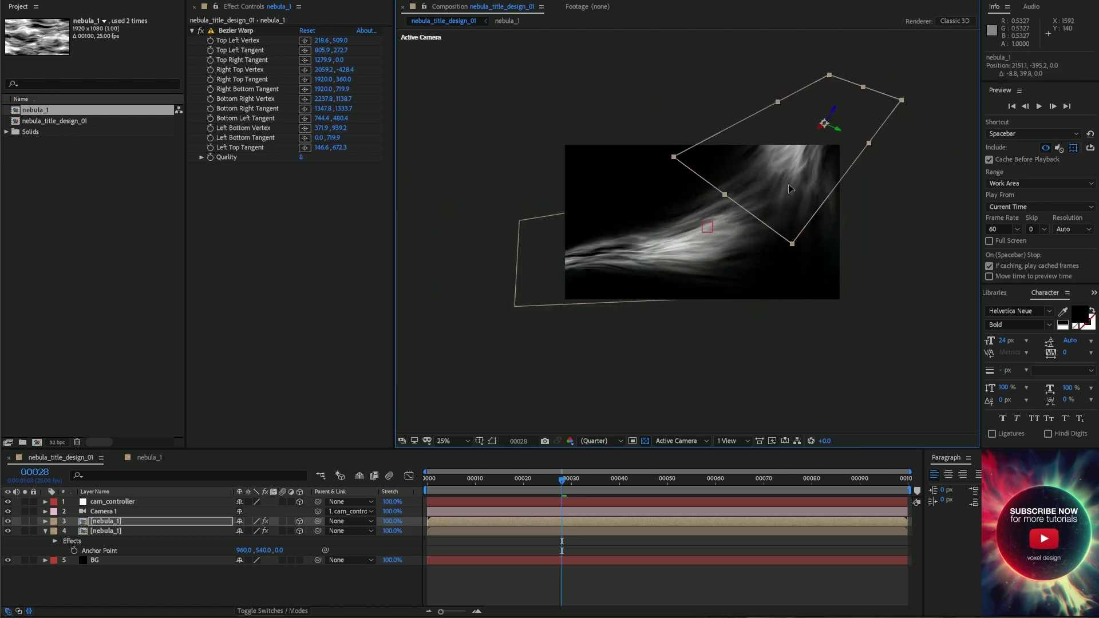
{"action": "left_click_drag", "start_coordinate": [778, 174], "coordinate": [789, 186]}
Step: Set the nebula_1 precomp's duration to 500 frames
{"action": "double_click", "coordinate": [885, 531]}
{"action": "key", "text": "ctrl+k"}
{"action": "type", "text": "500"}
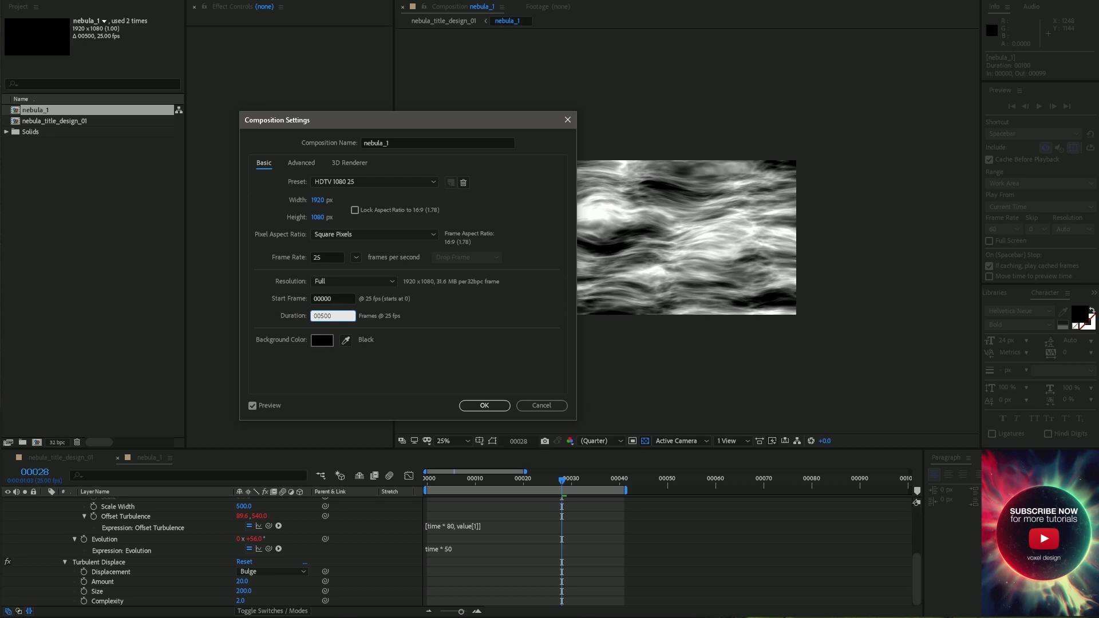
{"action": "key", "text": "Return"}
{"action": "key", "text": "shift+Escape"}
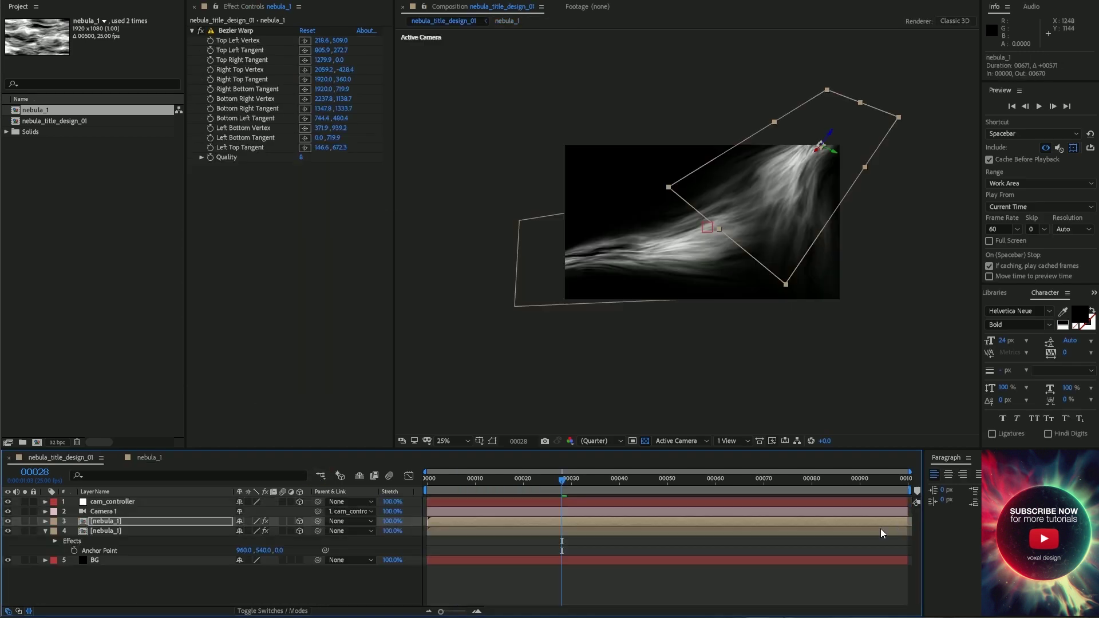
Step: Tilt the lower nebula layer and darken nebula_1's noise to Contrast 216, Brightness -34
{"action": "left_click", "coordinate": [627, 238]}
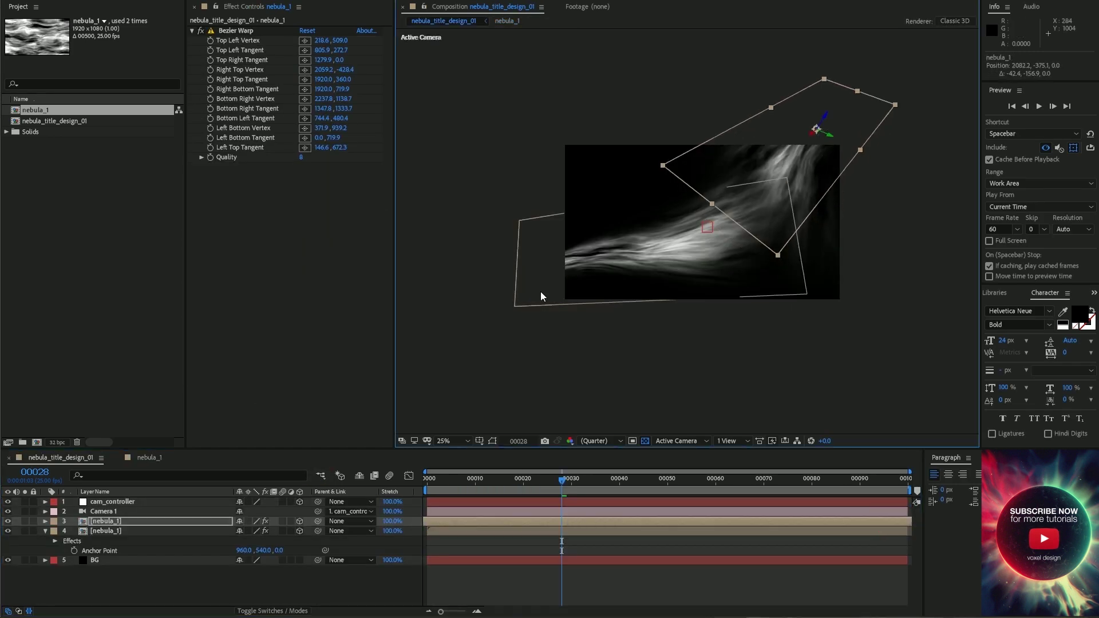
{"action": "left_click_drag", "start_coordinate": [626, 238], "coordinate": [619, 236]}
{"action": "double_click", "coordinate": [123, 530]}
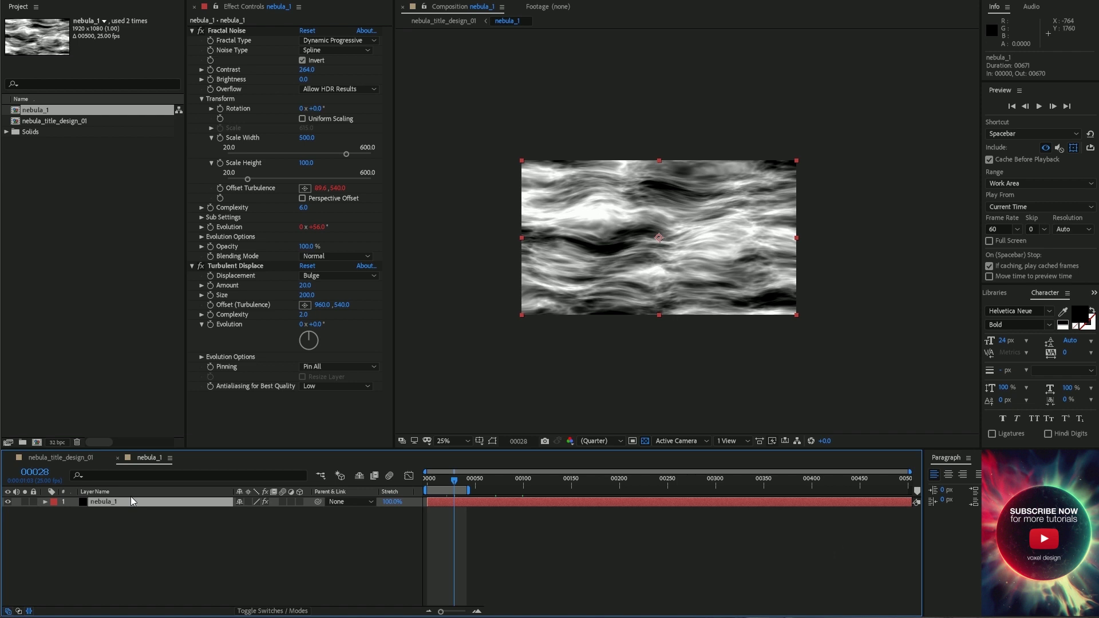
{"action": "left_click_drag", "start_coordinate": [306, 69], "coordinate": [317, 77]}
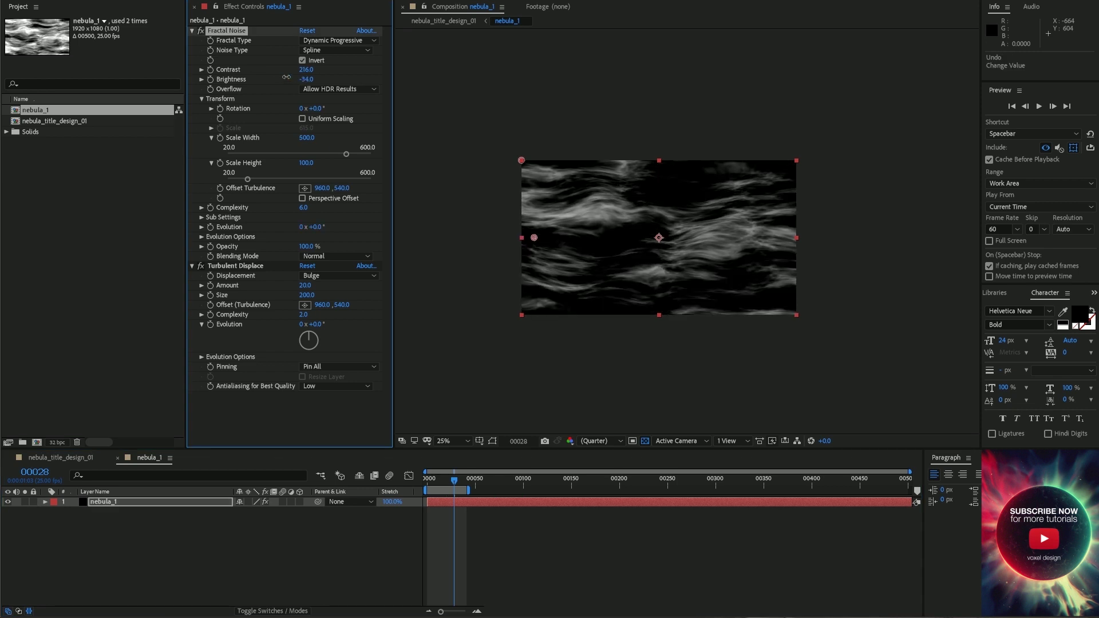
Step: Duplicate nebula_1 in nebula_title_design_01 and set the nebula layers to Screen blending
{"action": "left_click", "coordinate": [61, 457]}
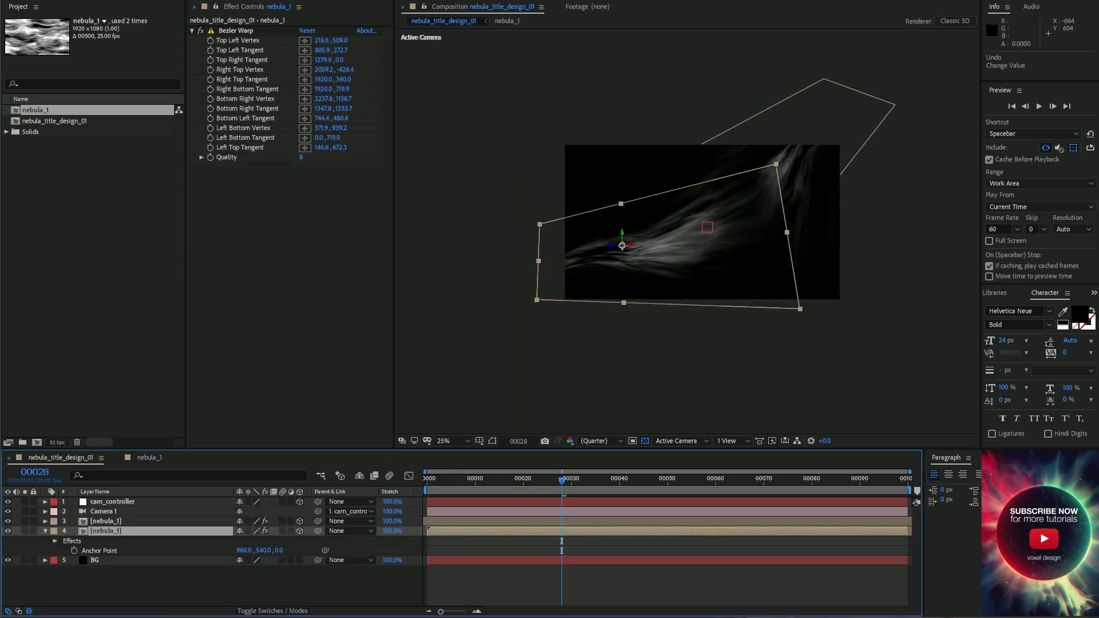
{"action": "key", "text": "ctrl+d"}
{"action": "key", "text": "F4"}
{"action": "left_click", "coordinate": [263, 521]}
{"action": "left_click", "coordinate": [274, 163]}
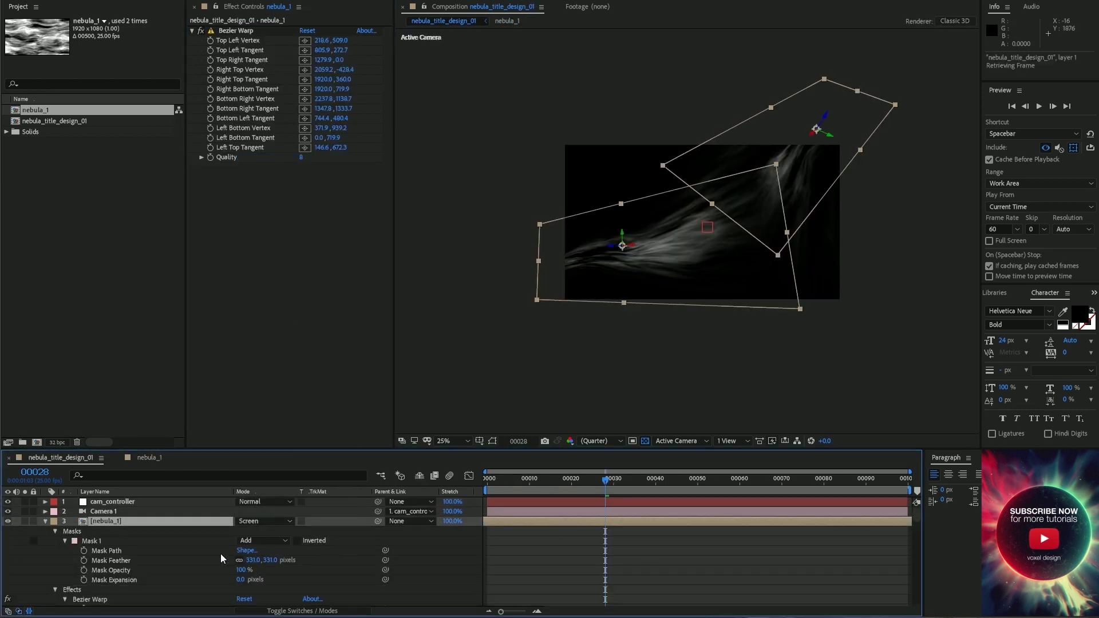
Step: Add a third nebula copy scaled to about 167%, tilted in 3D and moved higher
{"action": "left_click", "coordinate": [115, 531]}
{"action": "key", "text": "ctrl+d"}
{"action": "left_click_drag", "start_coordinate": [636, 299], "coordinate": [637, 338]}
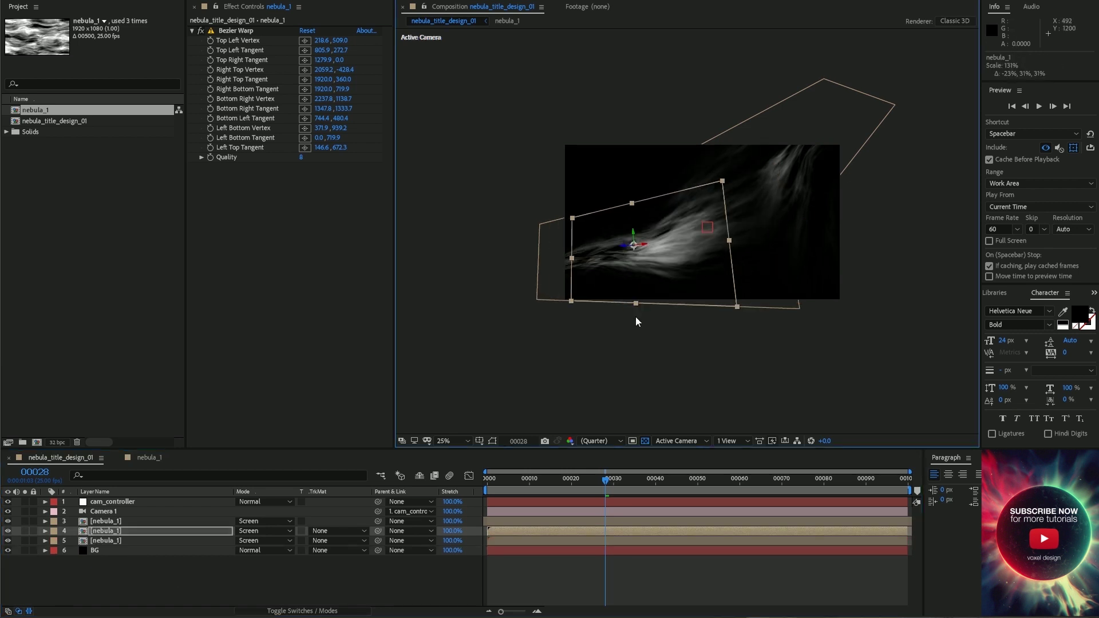
{"action": "left_click_drag", "start_coordinate": [719, 295], "coordinate": [630, 237]}
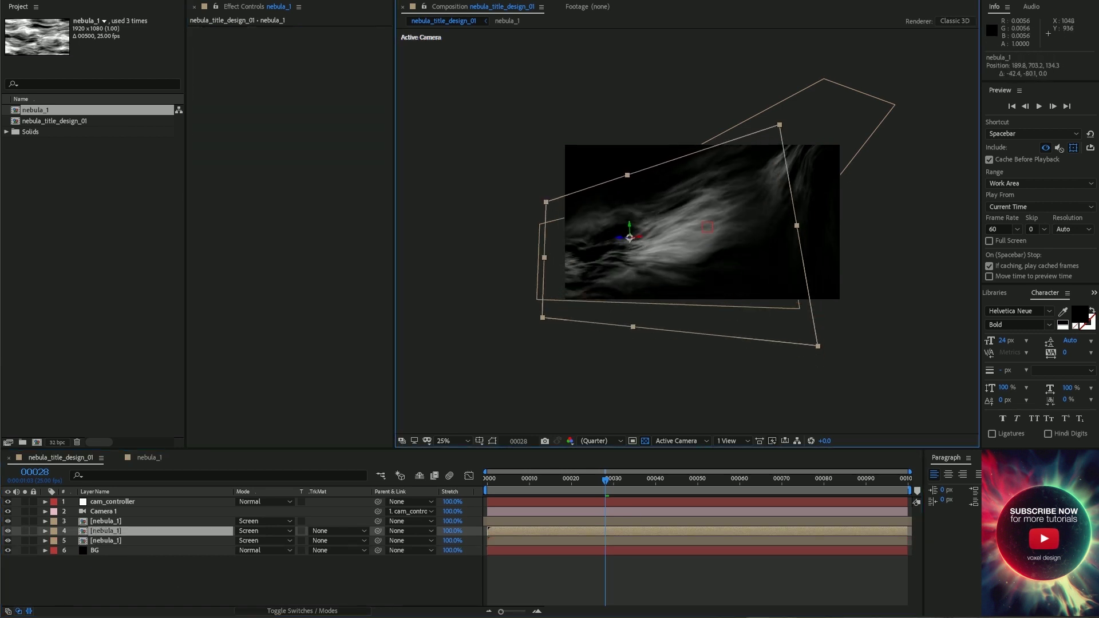
{"action": "scroll", "coordinate": [627, 238], "scroll_direction": "up", "scroll_amount": 2}
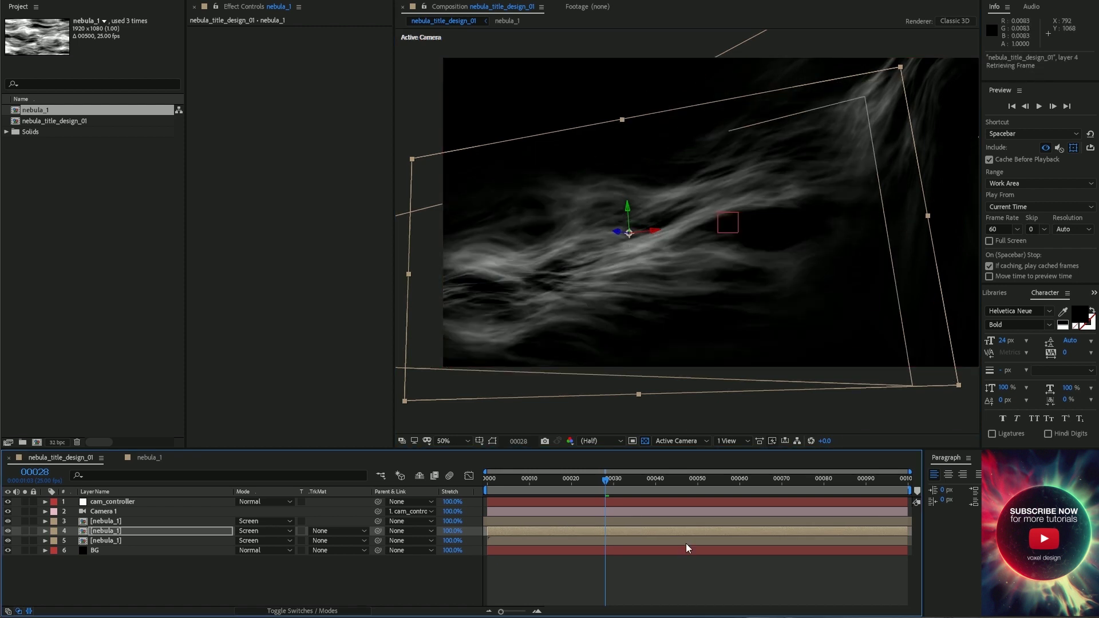
{"action": "left_click", "coordinate": [948, 459]}
{"action": "left_click", "coordinate": [952, 458]}
{"action": "left_click", "coordinate": [970, 500]}
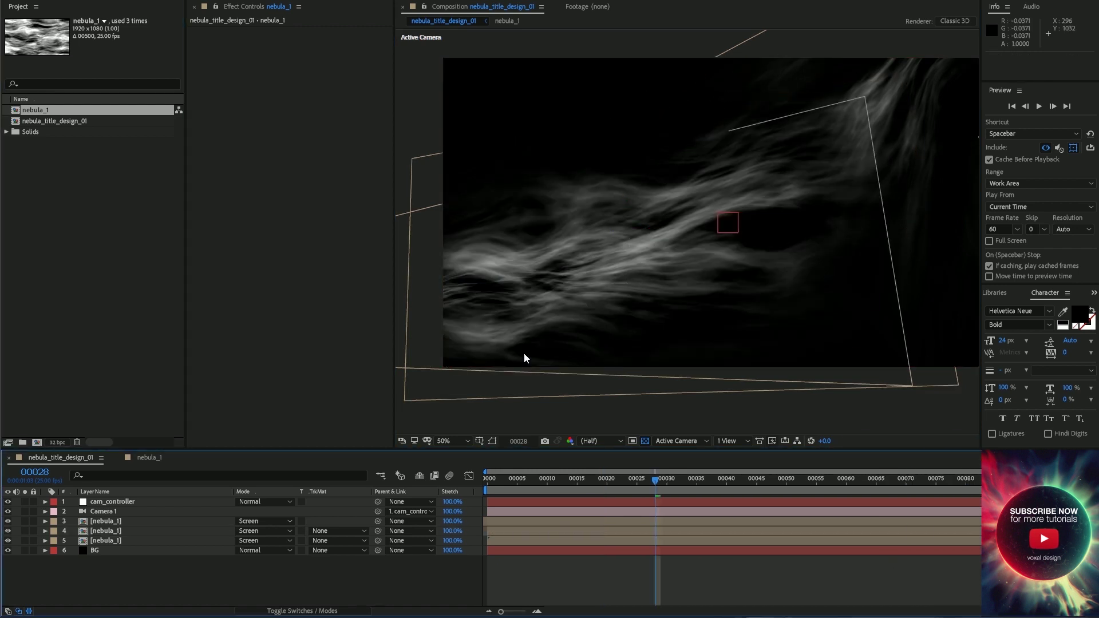
{"action": "mouse_move", "coordinate": [625, 235]}
{"action": "left_mouse_down"}
{"action": "mouse_move", "coordinate": [644, 236]}
{"action": "mouse_move", "coordinate": [638, 206]}
{"action": "left_mouse_up"}
{"action": "left_click", "coordinate": [46, 116]}
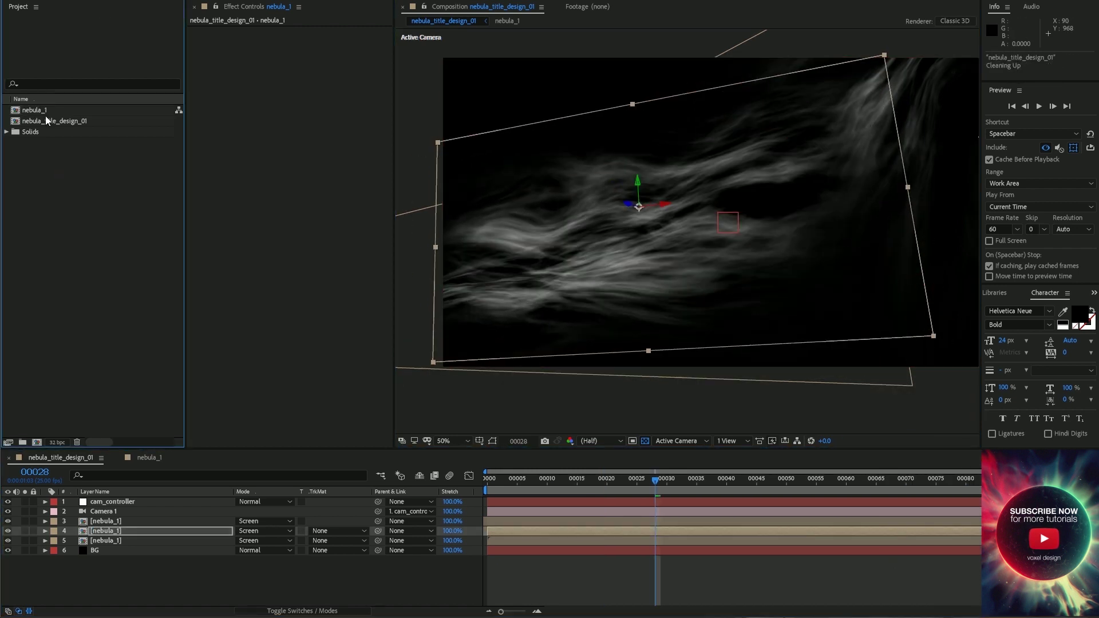
Step: In nebula_2, clear the layer's old effects and apply Fractal Noise
{"action": "double_click", "coordinate": [51, 122]}
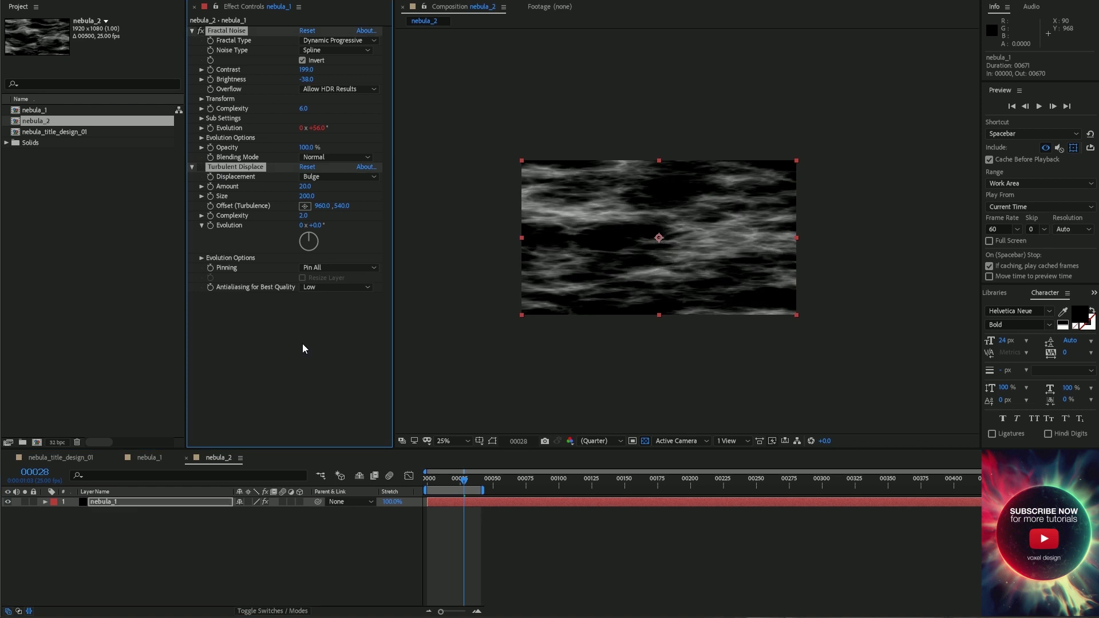
{"action": "left_click", "coordinate": [164, 503]}
{"action": "key", "text": "ctrl+space"}
{"action": "type", "text": "fractal noise"}
{"action": "key", "text": "Return"}
Step: Set the noise to Dynamic Fractal Type, Spline, inverted, with Brightness -57
{"action": "left_click", "coordinate": [338, 40]}
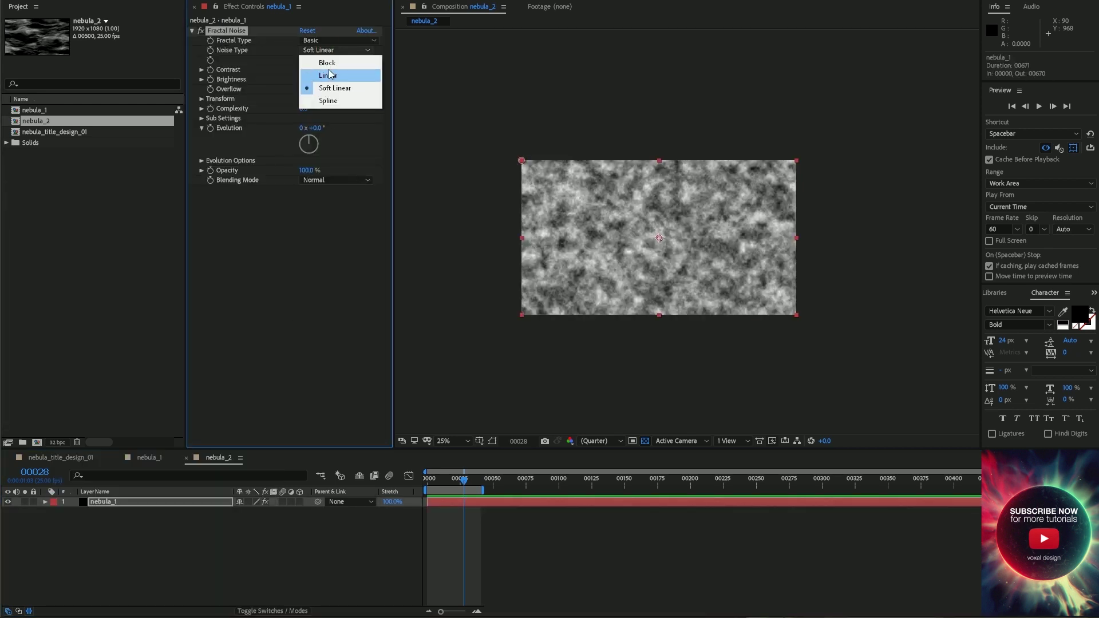
{"action": "left_click", "coordinate": [327, 44]}
{"action": "left_click", "coordinate": [327, 44]}
{"action": "left_click", "coordinate": [349, 64]}
{"action": "left_click", "coordinate": [302, 60]}
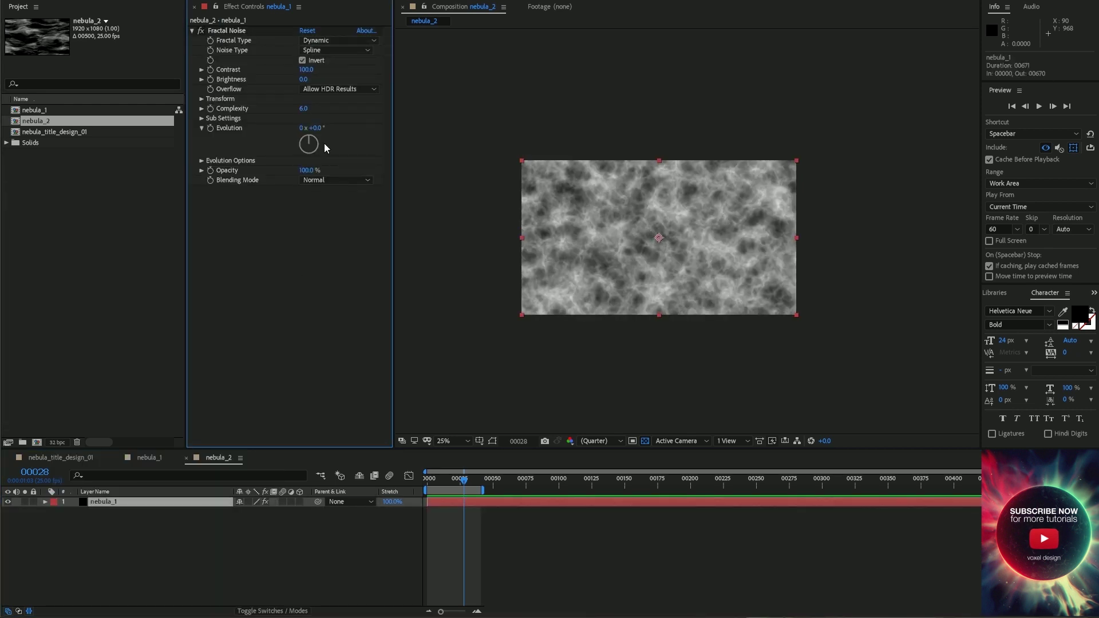
{"action": "type", "text": "-57"}
{"action": "key", "text": "Return"}
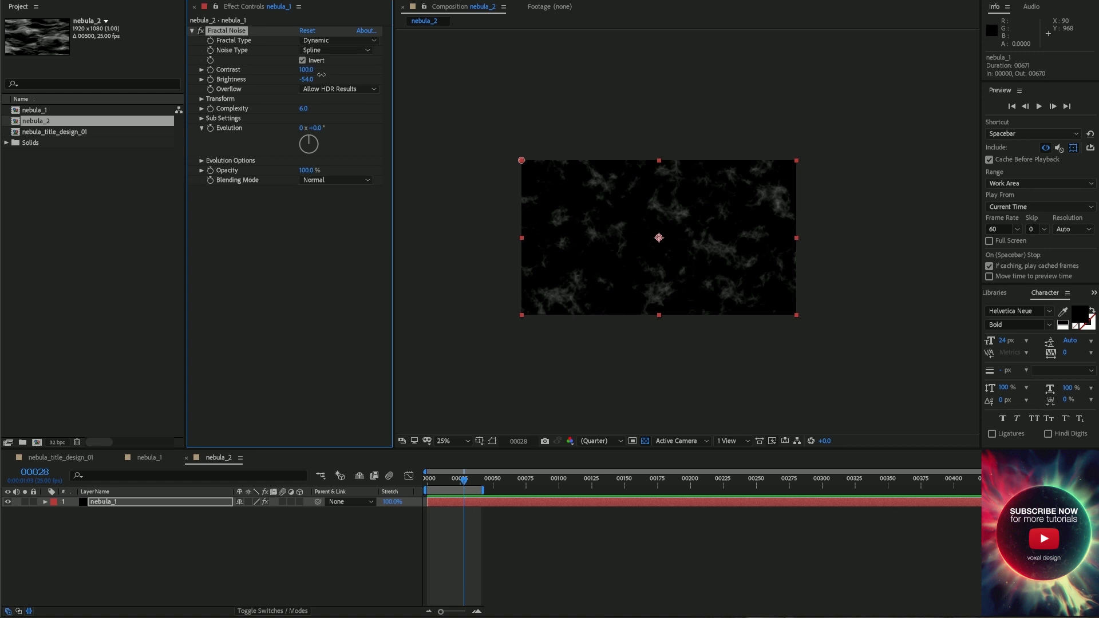
Step: Animate Evolution with a time*50 expression
{"action": "left_click", "coordinate": [210, 128], "text": "alt"}
{"action": "type", "text": "time * 100"}
{"action": "key", "text": "KP_Enter"}
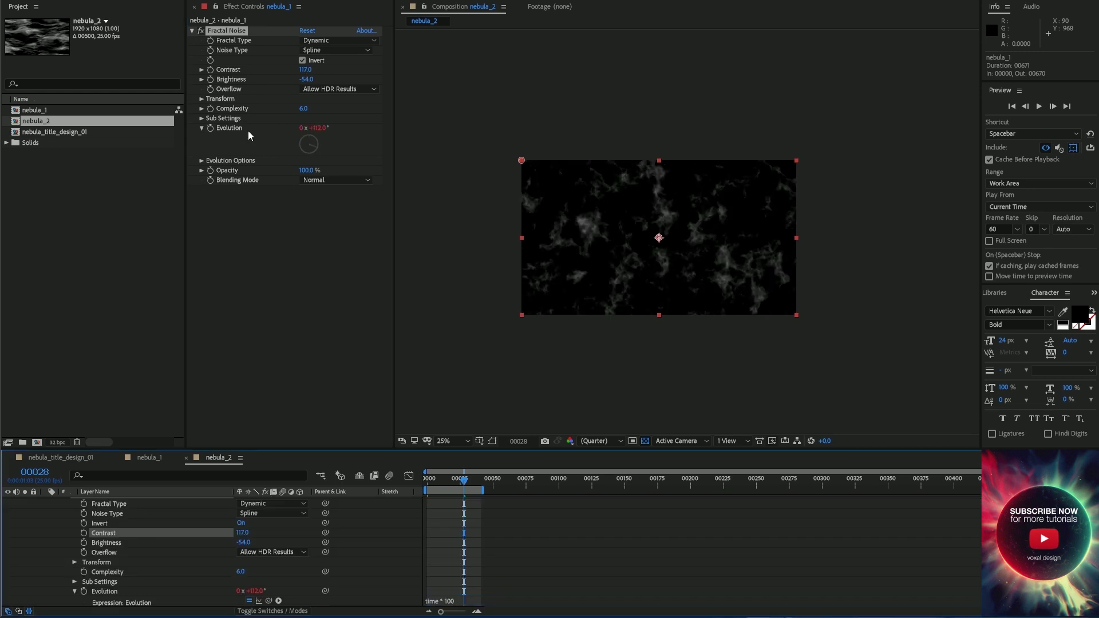
{"action": "left_click_drag", "start_coordinate": [464, 478], "coordinate": [439, 478]}
{"action": "double_click", "coordinate": [451, 591]}
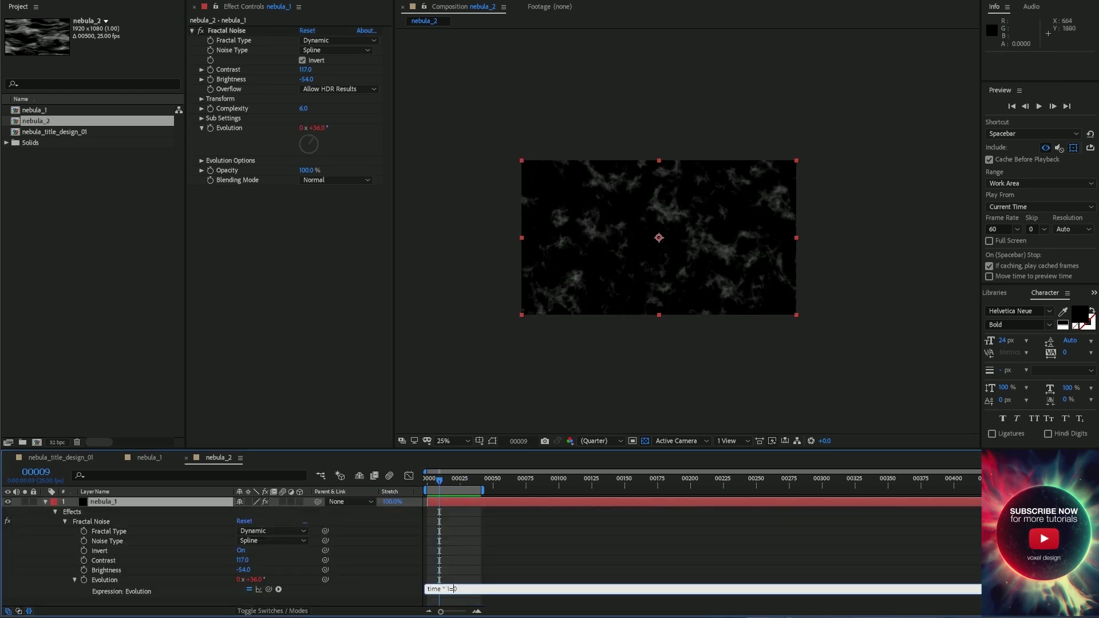
{"action": "type", "text": "50"}
{"action": "key", "text": "KP_Enter"}
{"action": "left_click", "coordinate": [482, 591]}
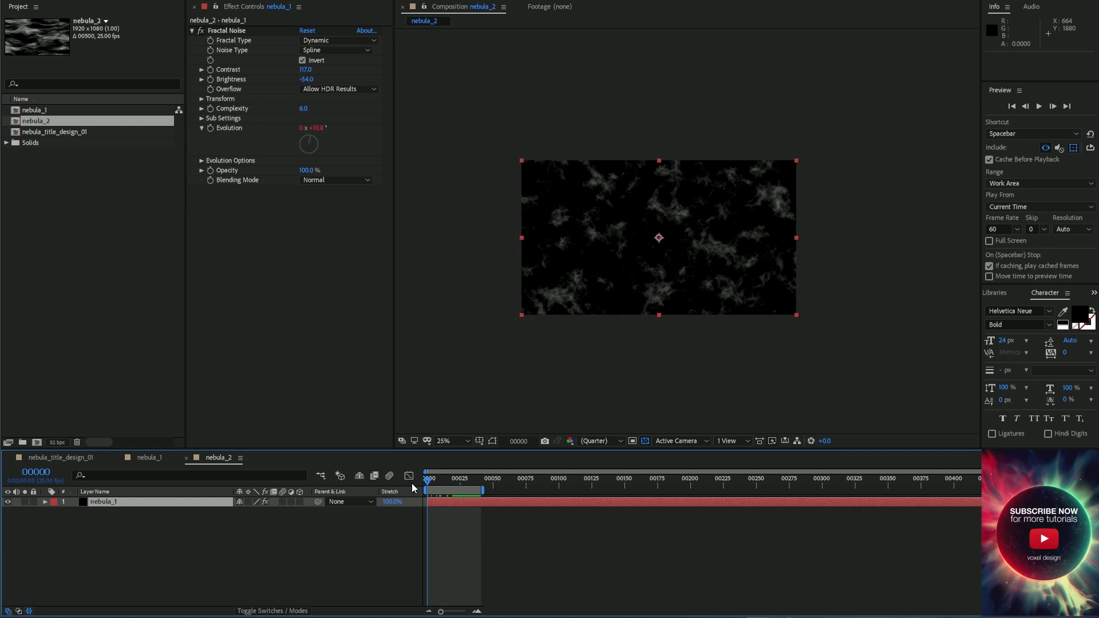
Step: Duplicate the nebula_2 comp and begin renaming the copy to stars
{"action": "key", "text": "period"}
{"action": "left_click", "coordinate": [66, 121]}
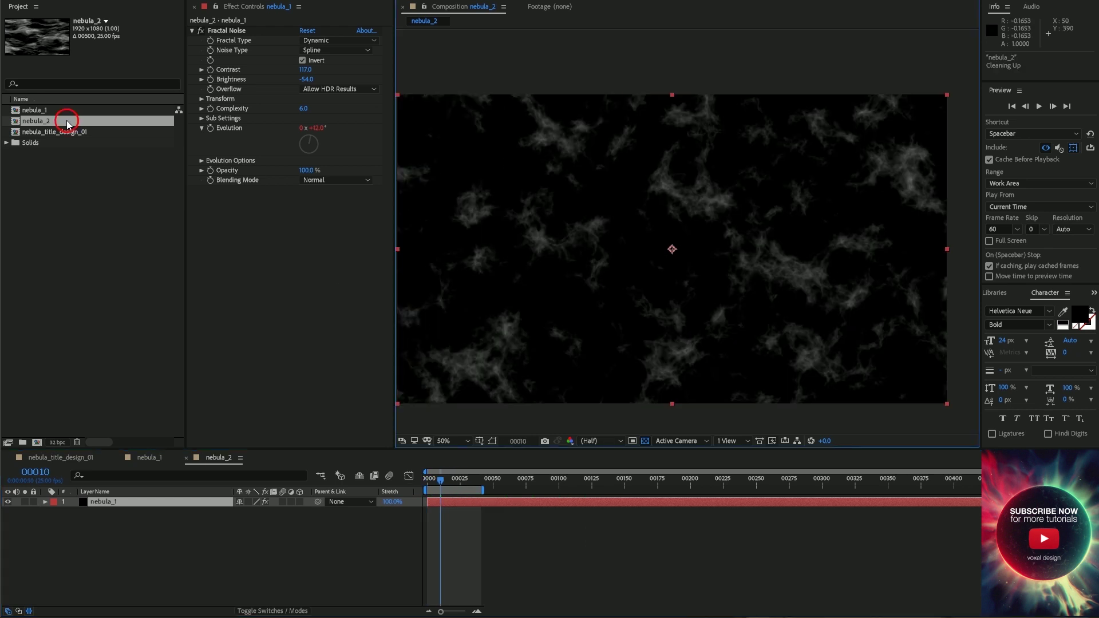
{"action": "key", "text": "ctrl+d"}
{"action": "key", "text": "Return"}
Step: Reset the stars comp's Fractal Noise to Scale 2, Contrast 152, Brightness -88, checking frame 108
{"action": "double_click", "coordinate": [115, 154]}
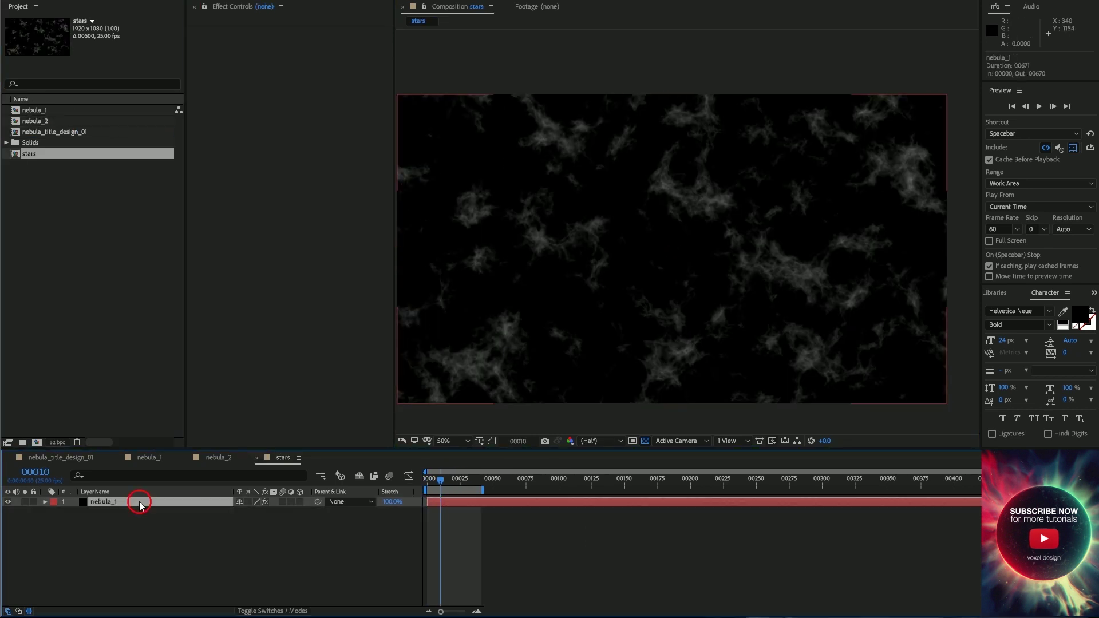
{"action": "left_click", "coordinate": [308, 31]}
{"action": "left_click", "coordinate": [323, 50]}
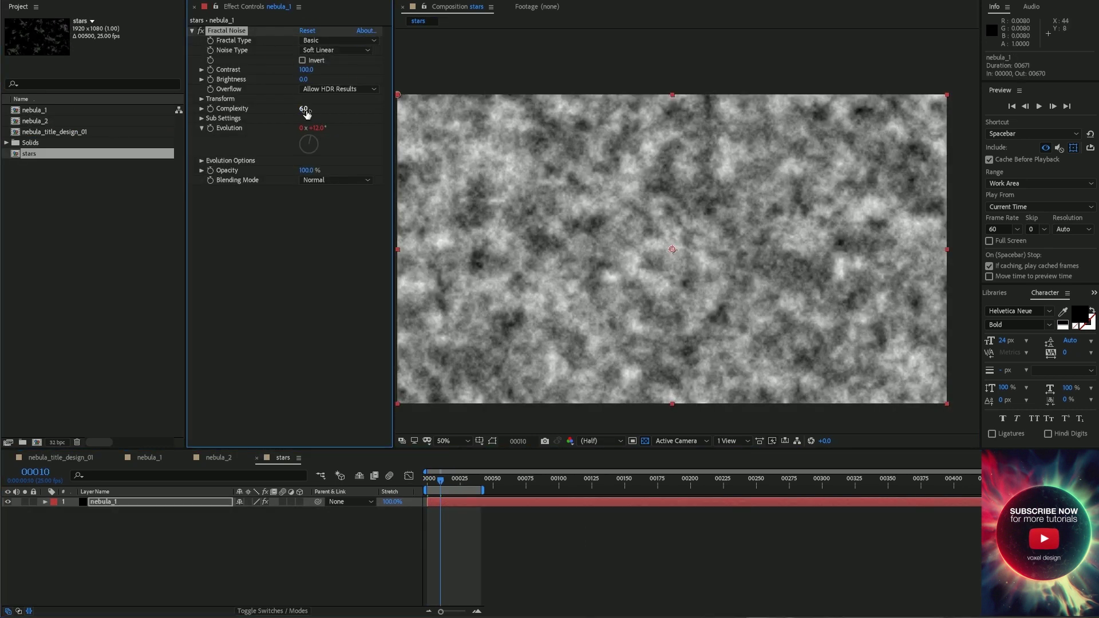
{"action": "left_click", "coordinate": [211, 128]}
{"action": "left_click_drag", "start_coordinate": [304, 79], "coordinate": [262, 81]}
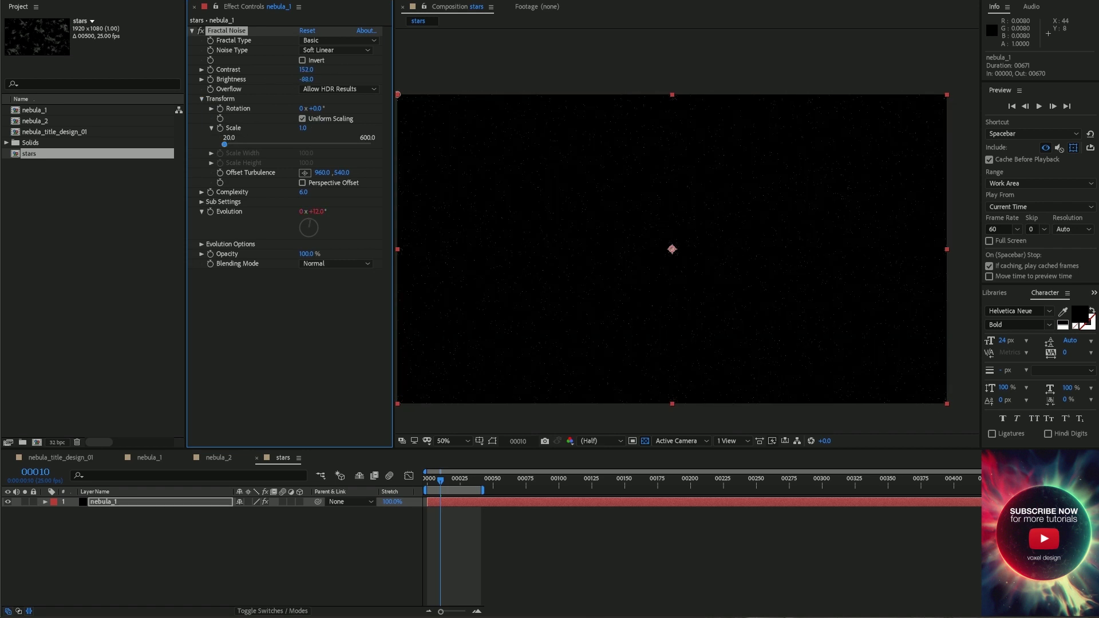
{"action": "left_click", "coordinate": [467, 480]}
{"action": "left_click", "coordinate": [570, 483]}
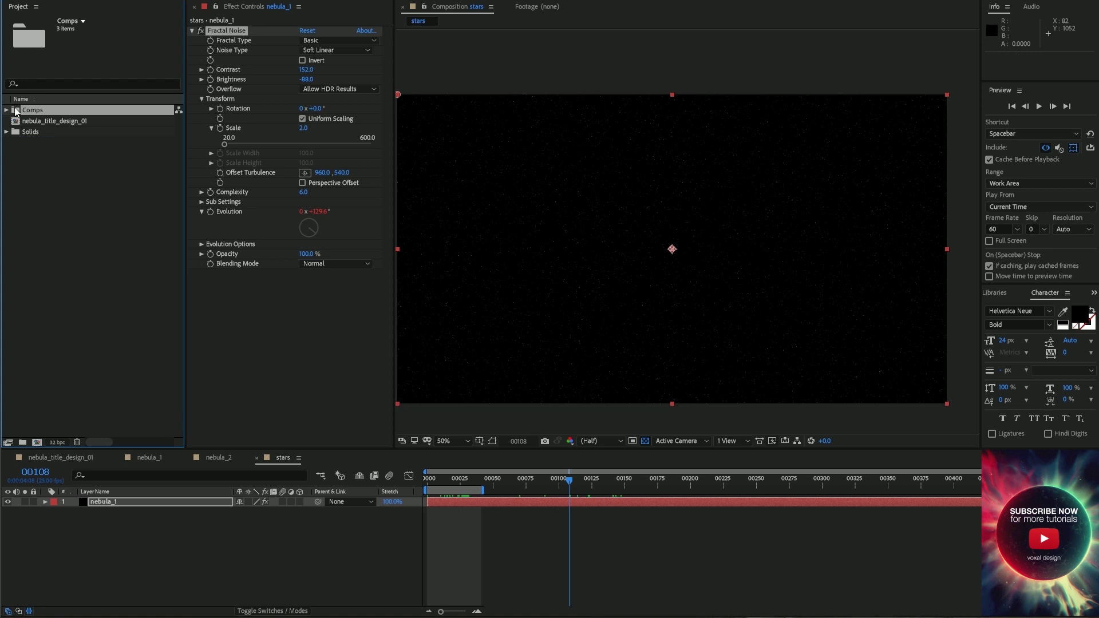
Step: Group nebula_1, nebula_2 and stars into a new elements folder, then reopen nebula_title_design_01
{"action": "left_click", "coordinate": [43, 143], "text": "shift"}
{"action": "left_click", "coordinate": [23, 442]}
{"action": "type", "text": "elements"}
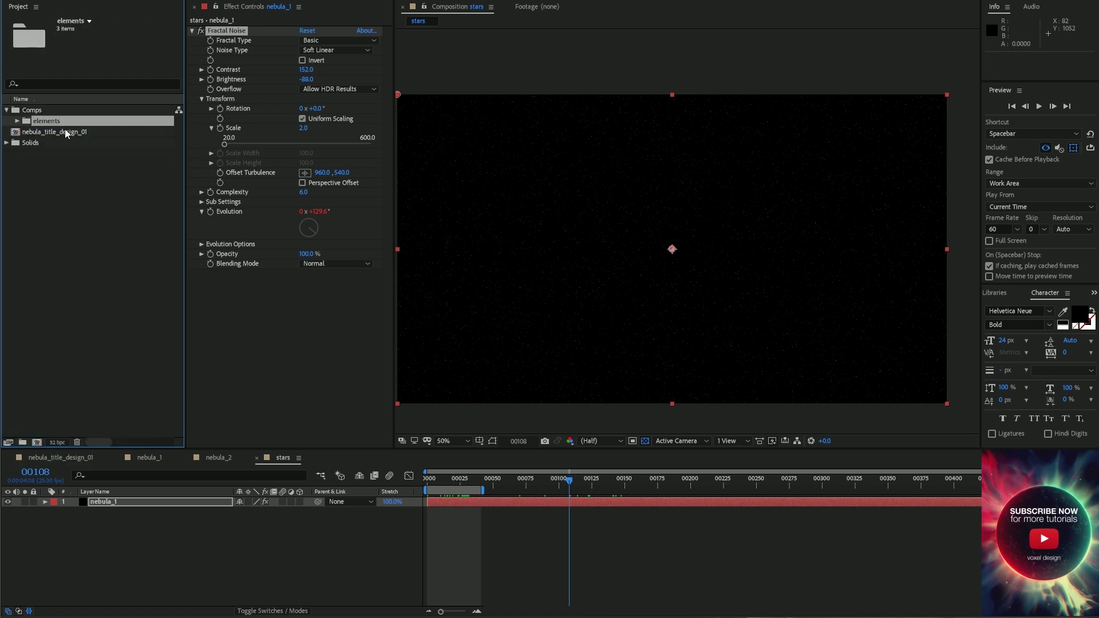
{"action": "double_click", "coordinate": [59, 124]}
{"action": "left_click", "coordinate": [95, 459]}
Step: In 2 Views, add nebula_2 above BG and push it farther back in Z
{"action": "left_click", "coordinate": [132, 541]}
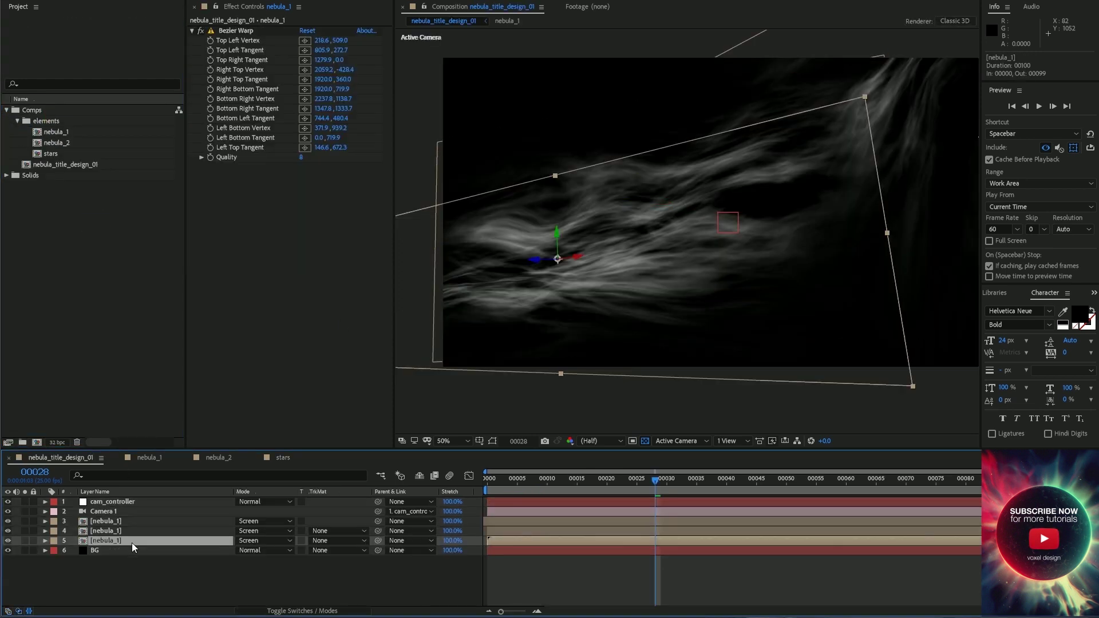
{"action": "left_click", "coordinate": [731, 440]}
{"action": "left_click", "coordinate": [744, 510]}
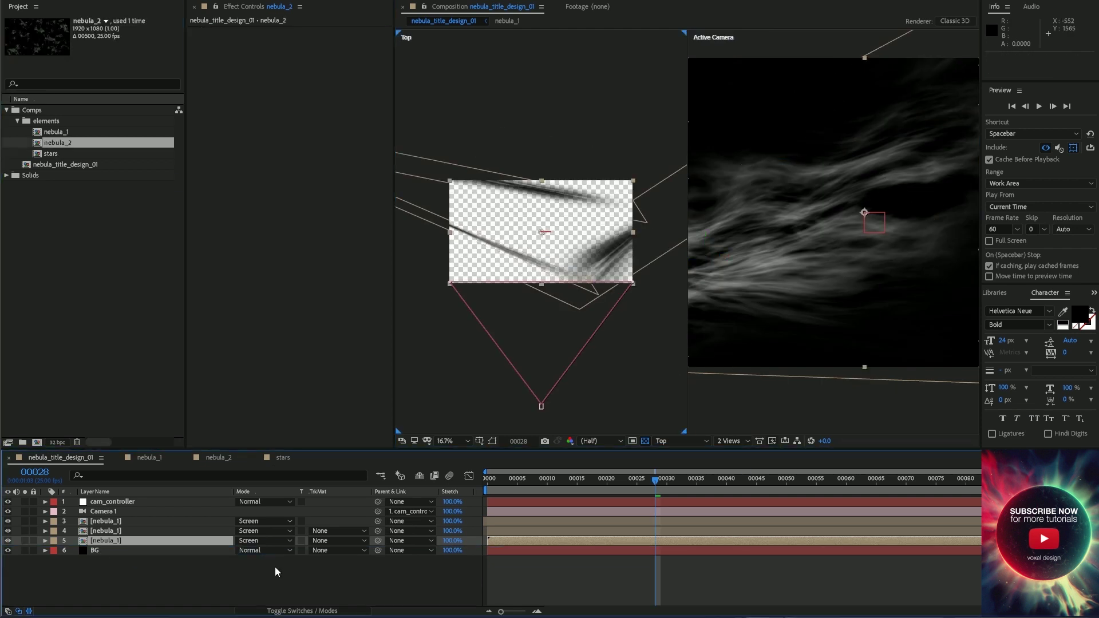
{"action": "left_click_drag", "start_coordinate": [57, 143], "coordinate": [275, 550]}
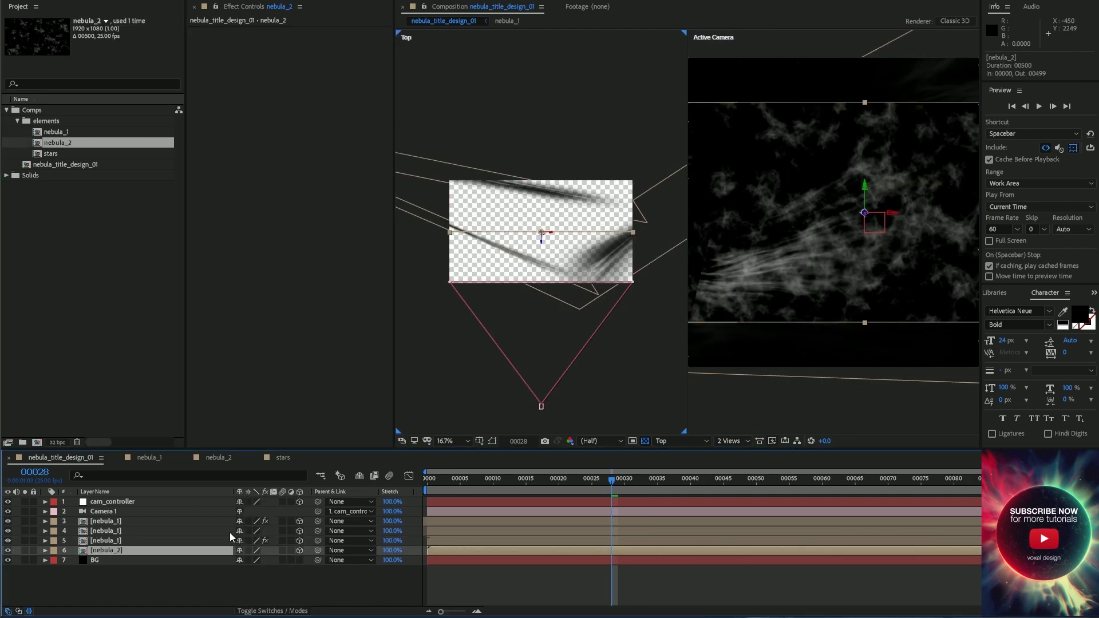
{"action": "left_click_drag", "start_coordinate": [539, 232], "coordinate": [541, 99]}
Step: Scale nebula_2 to 250%, set 50% opacity, and duplicate BG as black layer cc
{"action": "key", "text": "s"}
{"action": "type", "text": "300"}
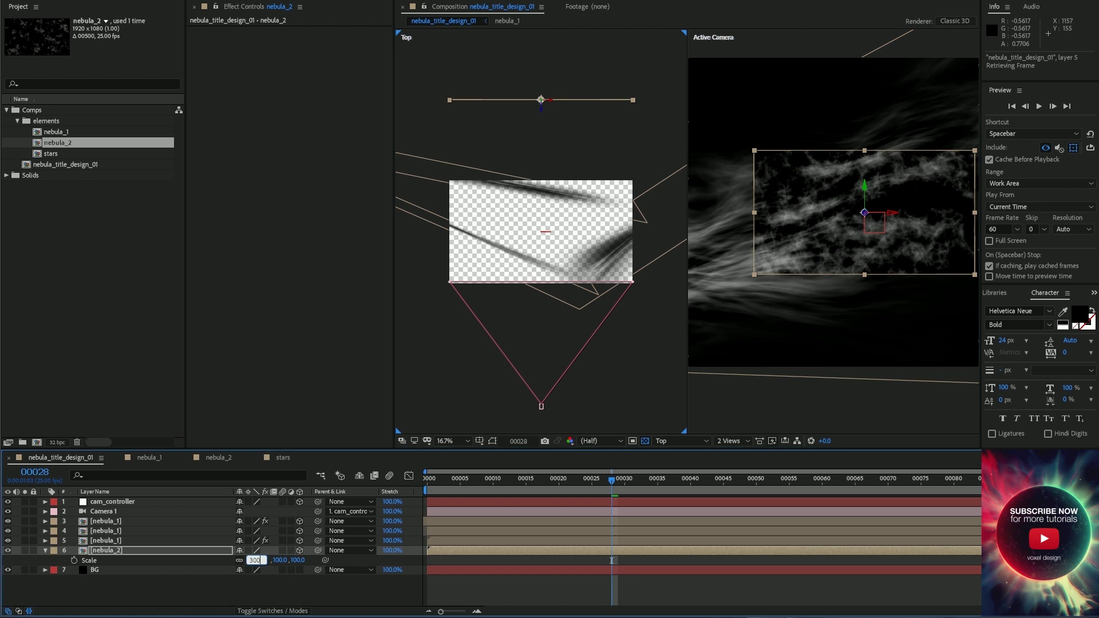
{"action": "key", "text": "Return"}
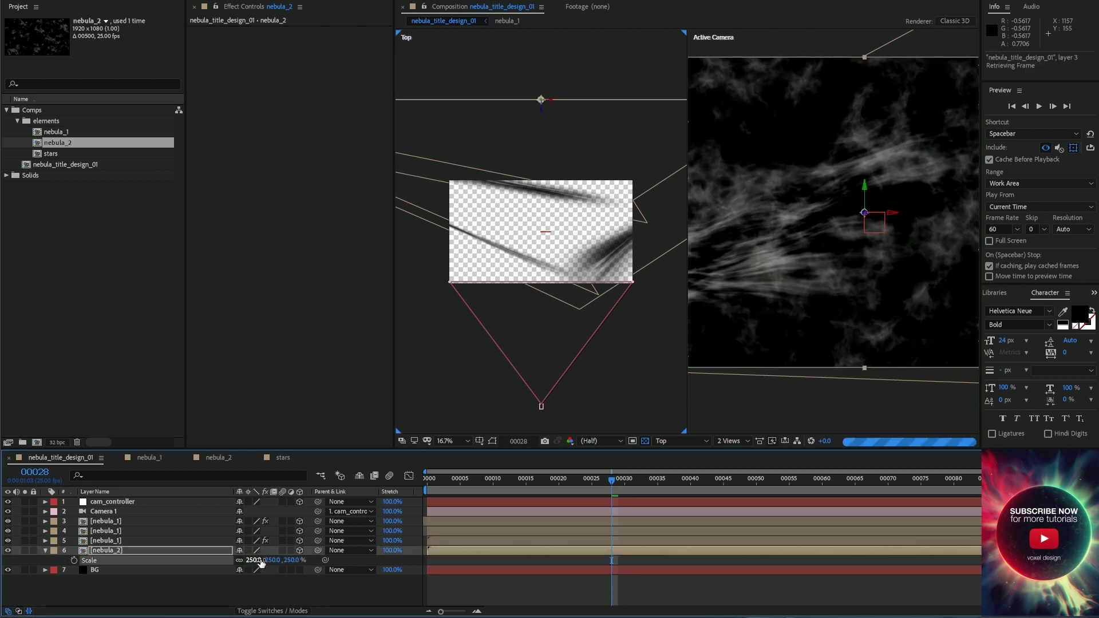
{"action": "key", "text": "s"}
{"action": "left_click", "coordinate": [731, 446]}
{"action": "key", "text": "t"}
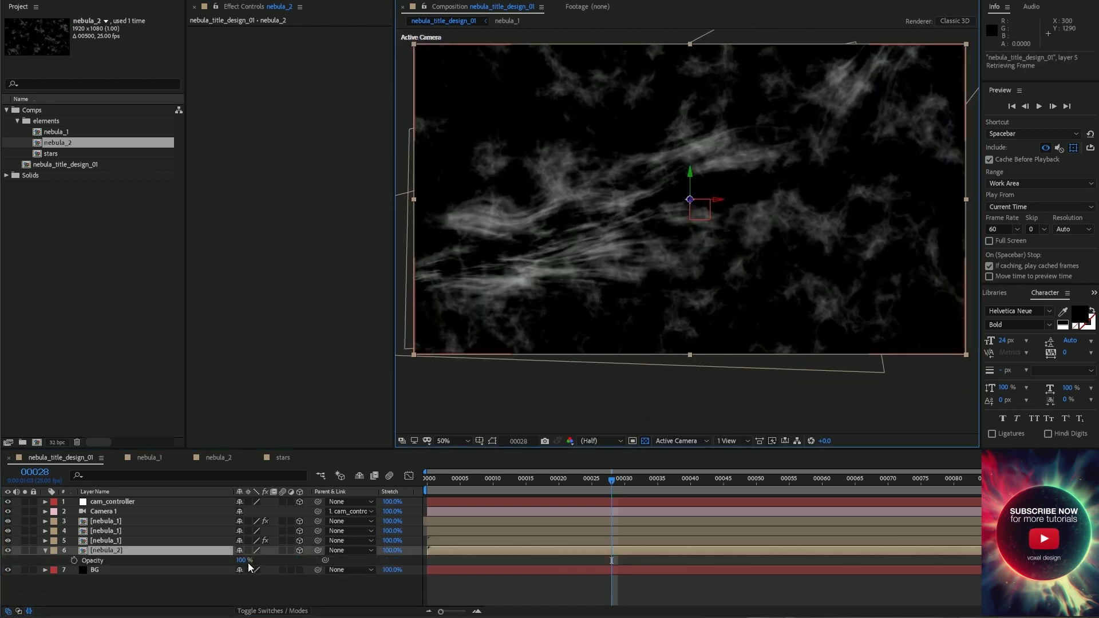
{"action": "left_click", "coordinate": [242, 561]}
{"action": "type", "text": "50"}
{"action": "key", "text": "Return"}
{"action": "left_click", "coordinate": [114, 560]}
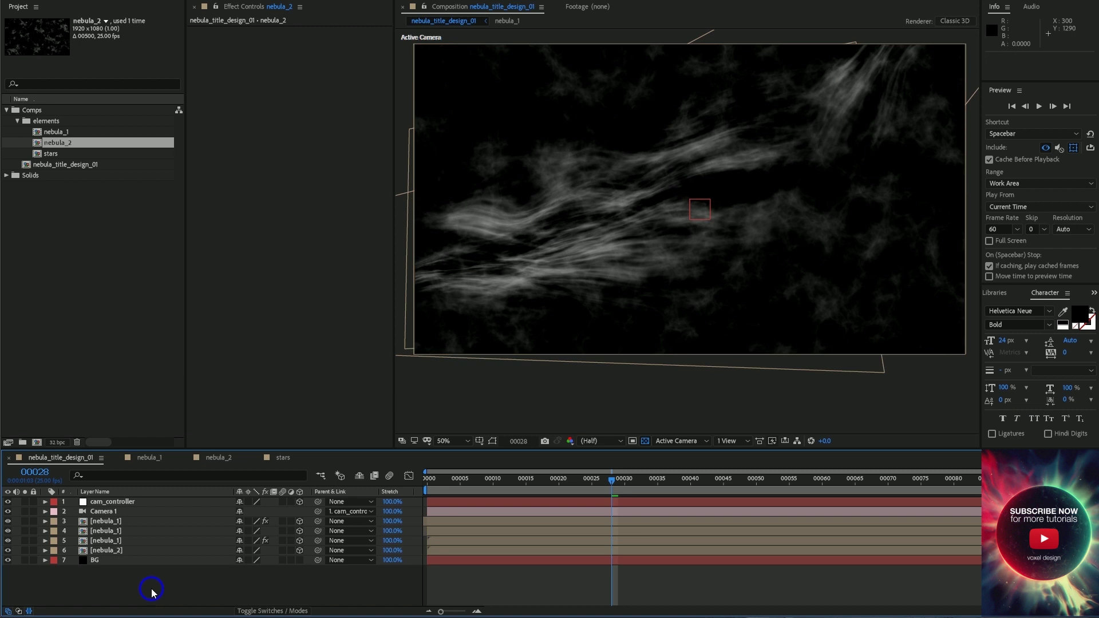
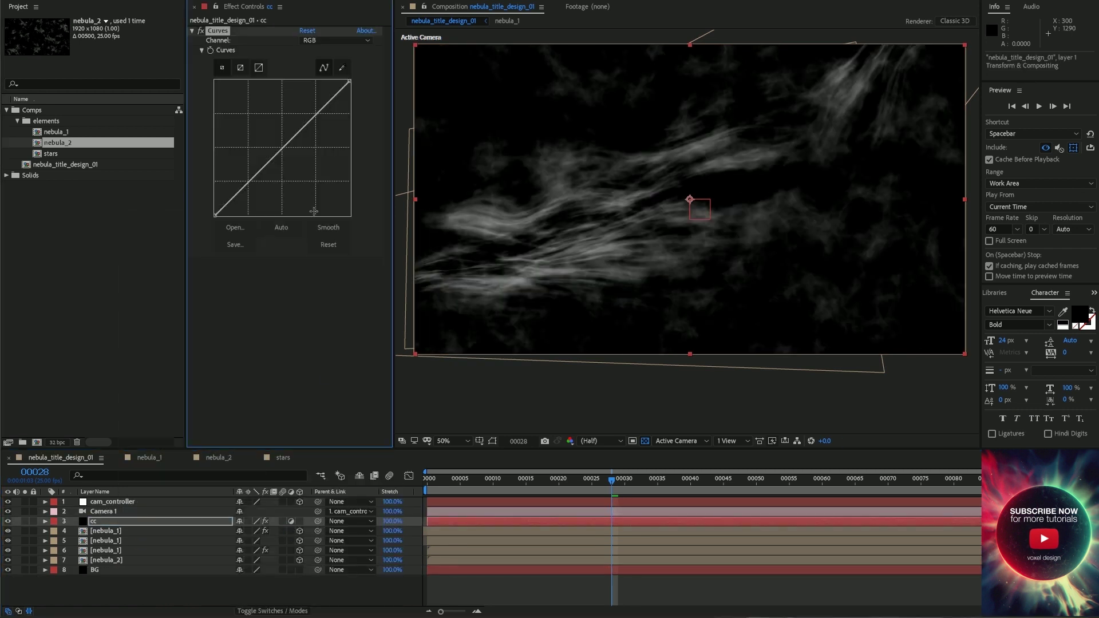
Step: Add a Tint effect to the first nebula_1 layer, mapping white to blue
{"action": "left_click", "coordinate": [106, 550]}
{"action": "key", "text": "ctrl+space"}
{"action": "type", "text": "tint"}
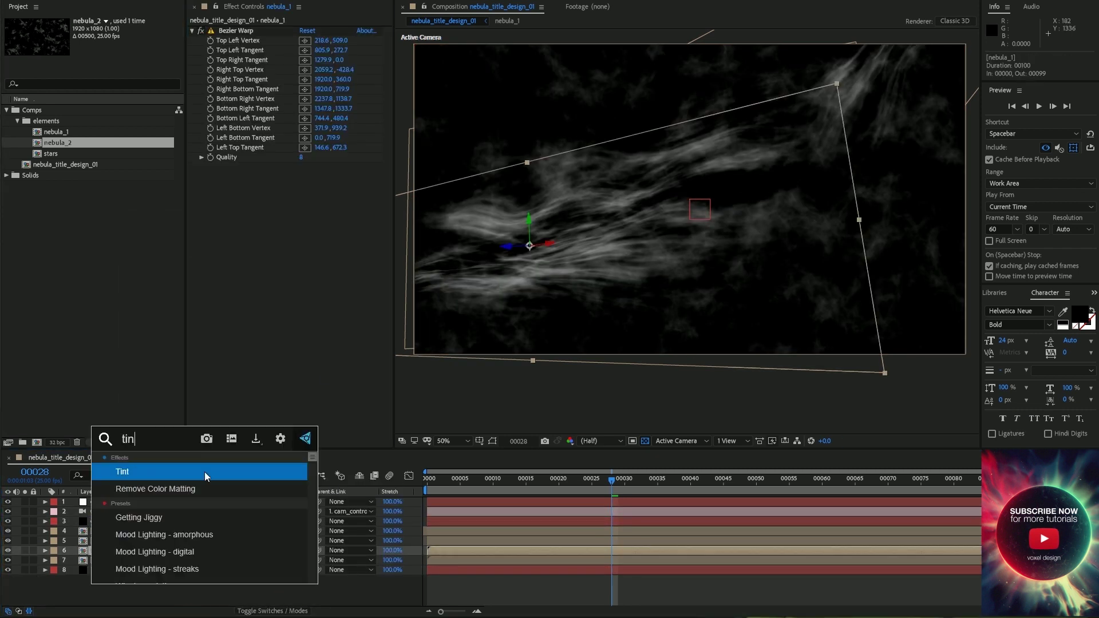
{"action": "left_click", "coordinate": [208, 476]}
{"action": "left_click", "coordinate": [305, 186]}
{"action": "left_click", "coordinate": [722, 411]}
{"action": "left_click_drag", "start_coordinate": [748, 499], "coordinate": [747, 453]}
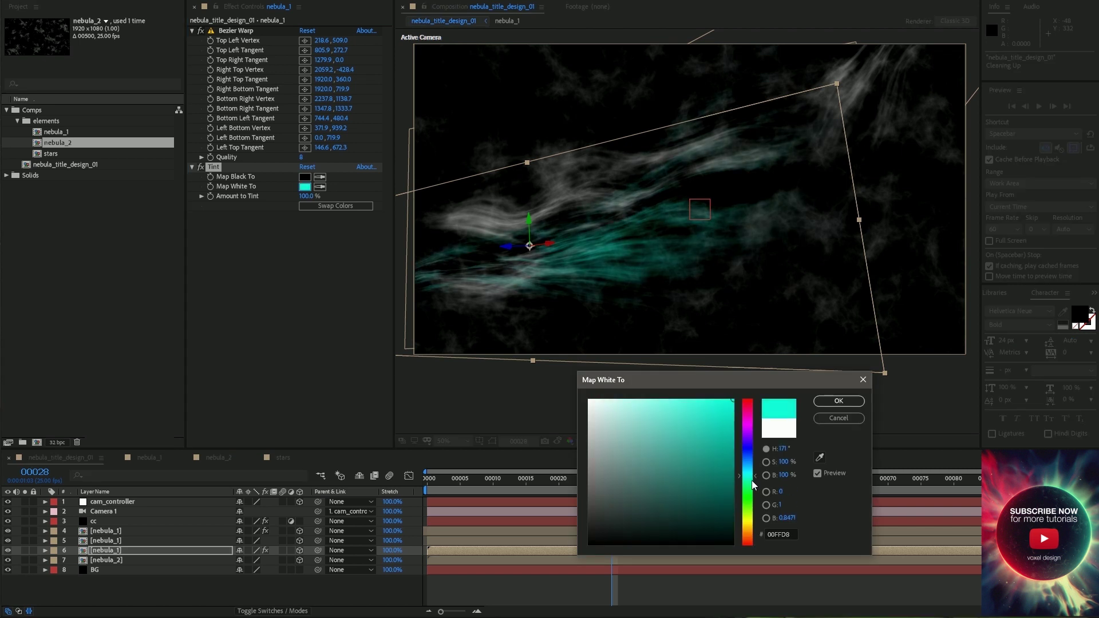
{"action": "left_click", "coordinate": [839, 401]}
Step: Give the second nebula_1 layer a Tint with white mapped to red
{"action": "left_click", "coordinate": [106, 530]}
{"action": "key", "text": "ctrl+v"}
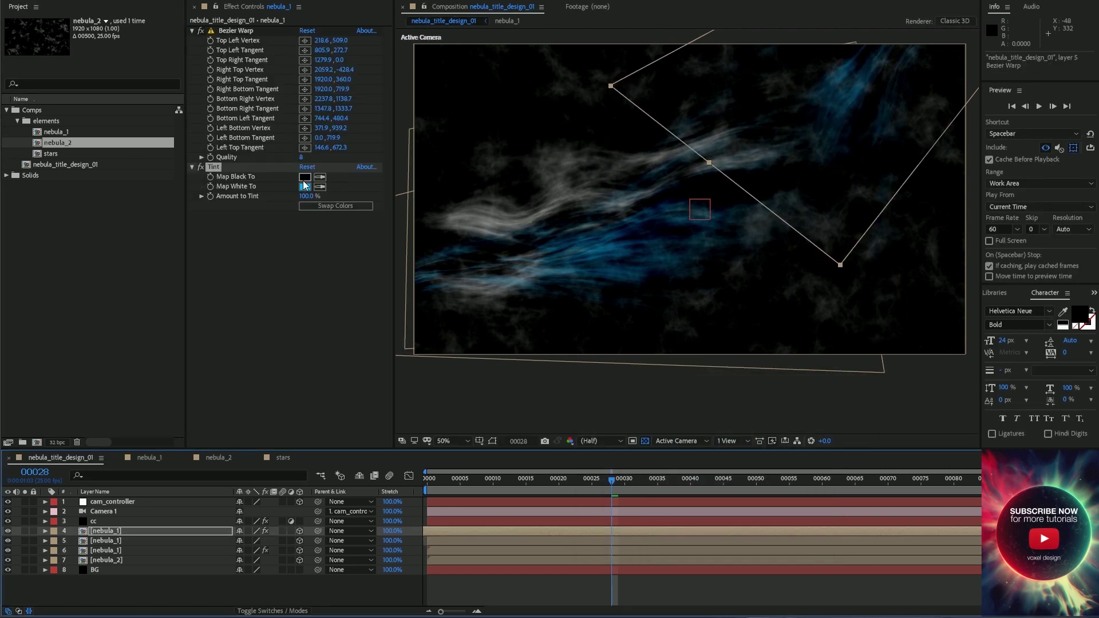
{"action": "left_click", "coordinate": [305, 186]}
{"action": "left_click_drag", "start_coordinate": [747, 452], "coordinate": [747, 538]}
{"action": "left_click", "coordinate": [732, 400]}
{"action": "left_click", "coordinate": [748, 408]}
{"action": "key", "text": "Return"}
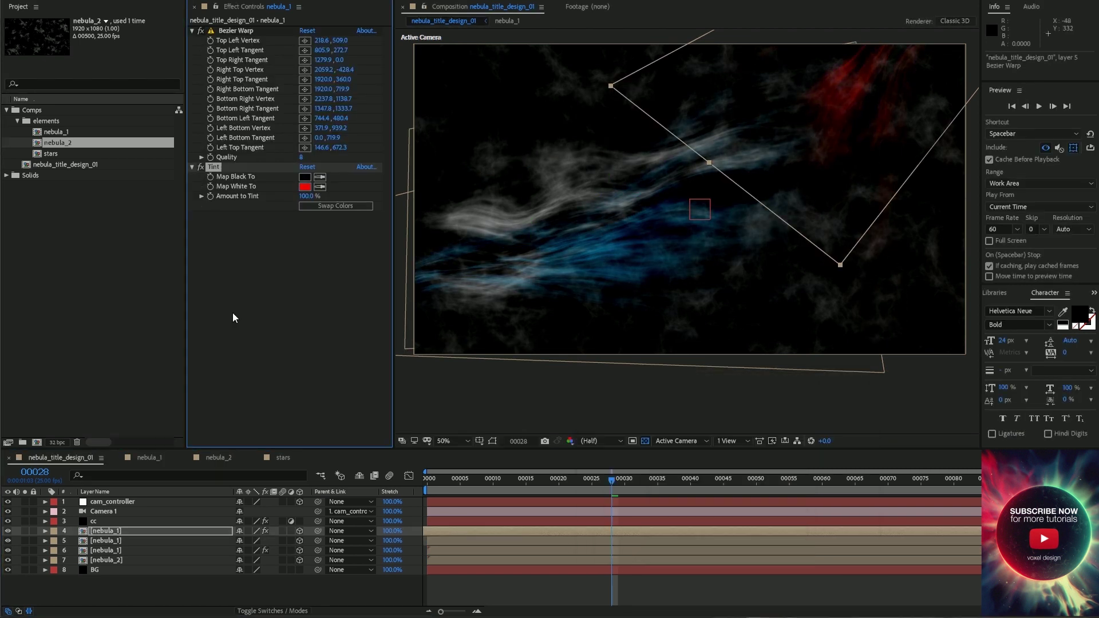
Step: Paste the Tint onto the third nebula_1 layer and map white to cyan
{"action": "left_click", "coordinate": [124, 540]}
{"action": "key", "text": "ctrl+v"}
{"action": "left_click", "coordinate": [304, 50]}
{"action": "left_click", "coordinate": [750, 478]}
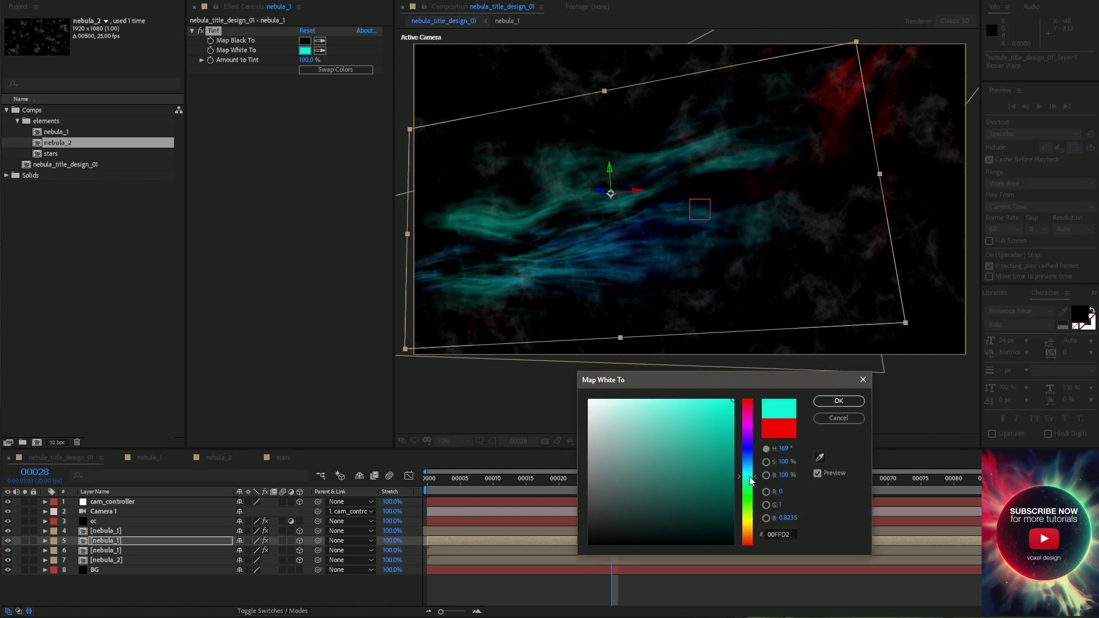
{"action": "key", "text": "Return"}
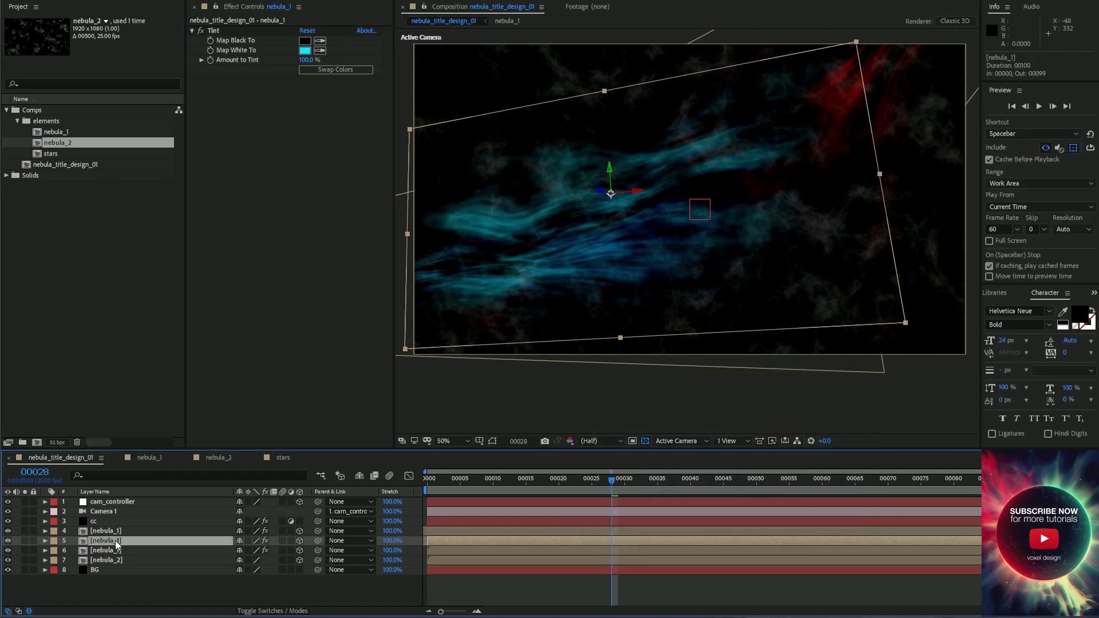
{"action": "left_click", "coordinate": [106, 530]}
Step: Bend the cc layer's RGB curve into an S-shape, lifting the shadows
{"action": "left_click", "coordinate": [93, 521]}
{"action": "left_click_drag", "start_coordinate": [316, 109], "coordinate": [321, 118]}
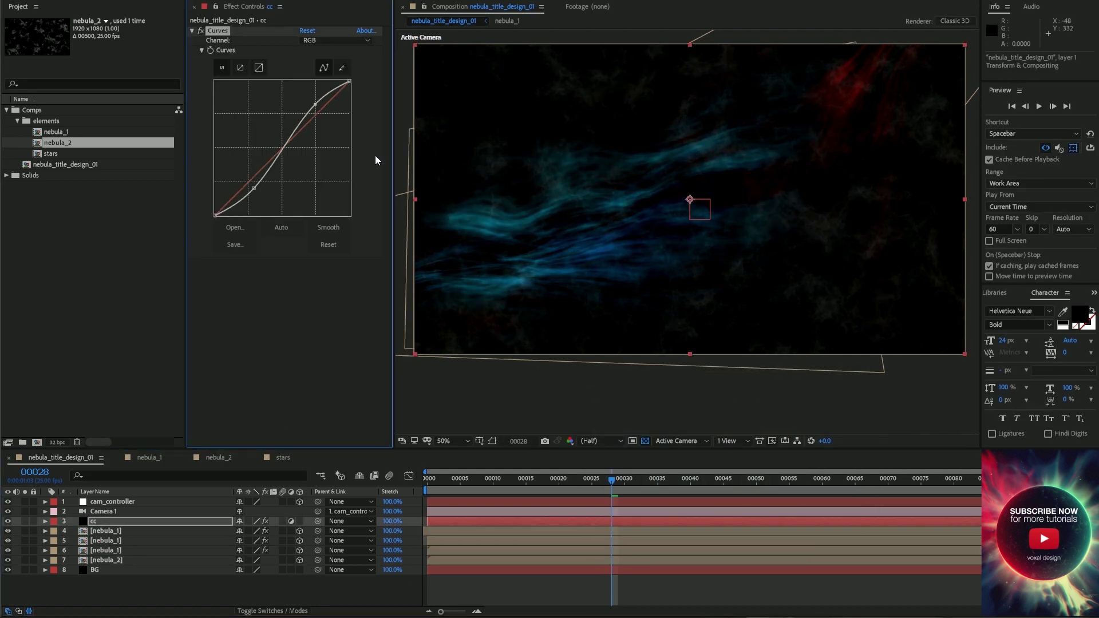
{"action": "left_click_drag", "start_coordinate": [256, 200], "coordinate": [248, 190]}
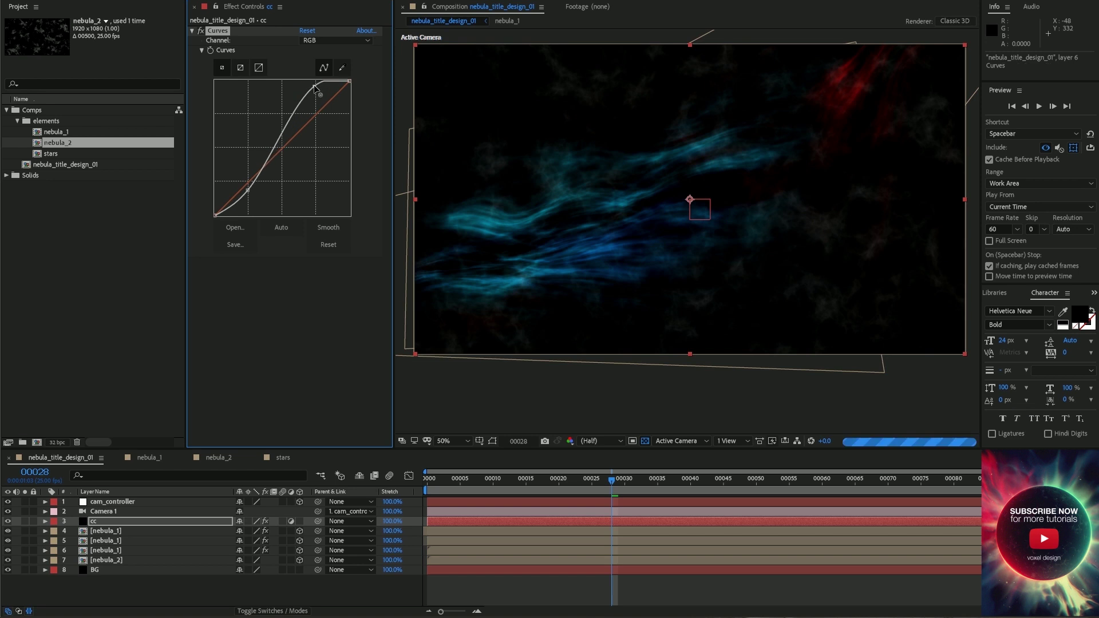
Step: Reshape the cc layer's Blue and Green channel curves for a deeper blue grade
{"action": "left_click", "coordinate": [335, 40]}
{"action": "left_click", "coordinate": [308, 116]}
{"action": "left_click", "coordinate": [335, 40]}
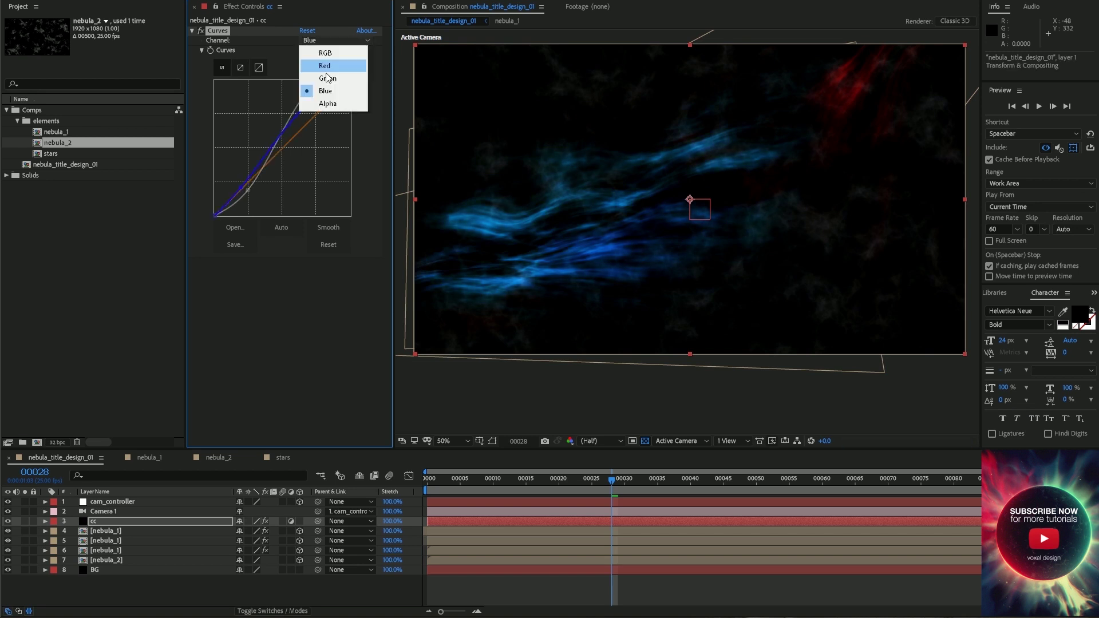
{"action": "left_click", "coordinate": [321, 75]}
{"action": "left_click_drag", "start_coordinate": [281, 148], "coordinate": [306, 94]}
{"action": "left_click_drag", "start_coordinate": [248, 198], "coordinate": [247, 196]}
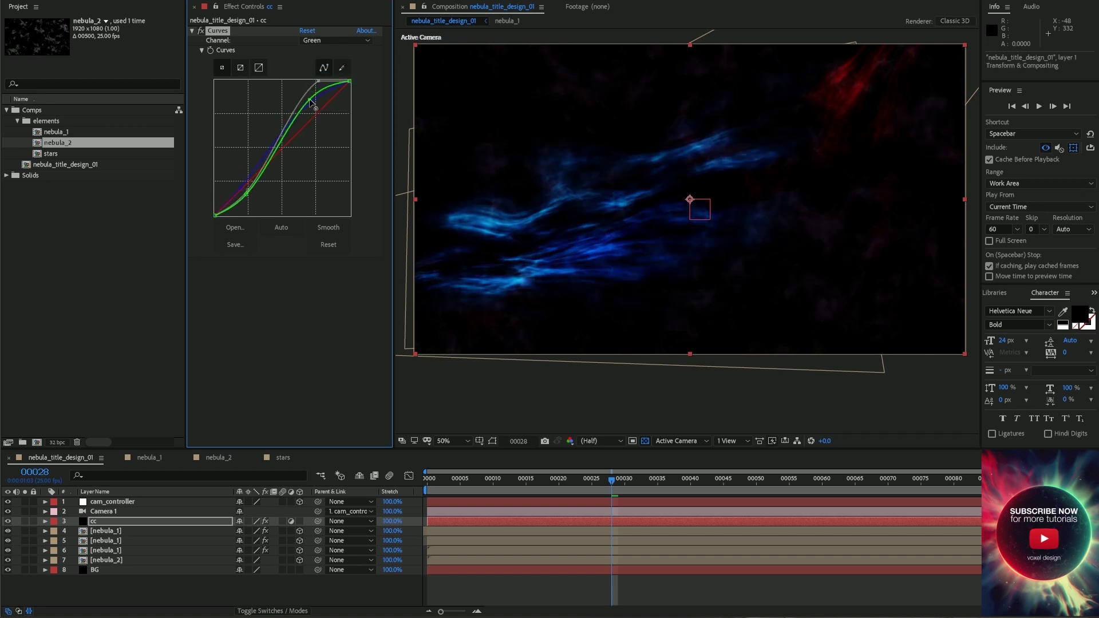
{"action": "left_click_drag", "start_coordinate": [309, 102], "coordinate": [309, 97]}
{"action": "left_click_drag", "start_coordinate": [247, 195], "coordinate": [249, 202]}
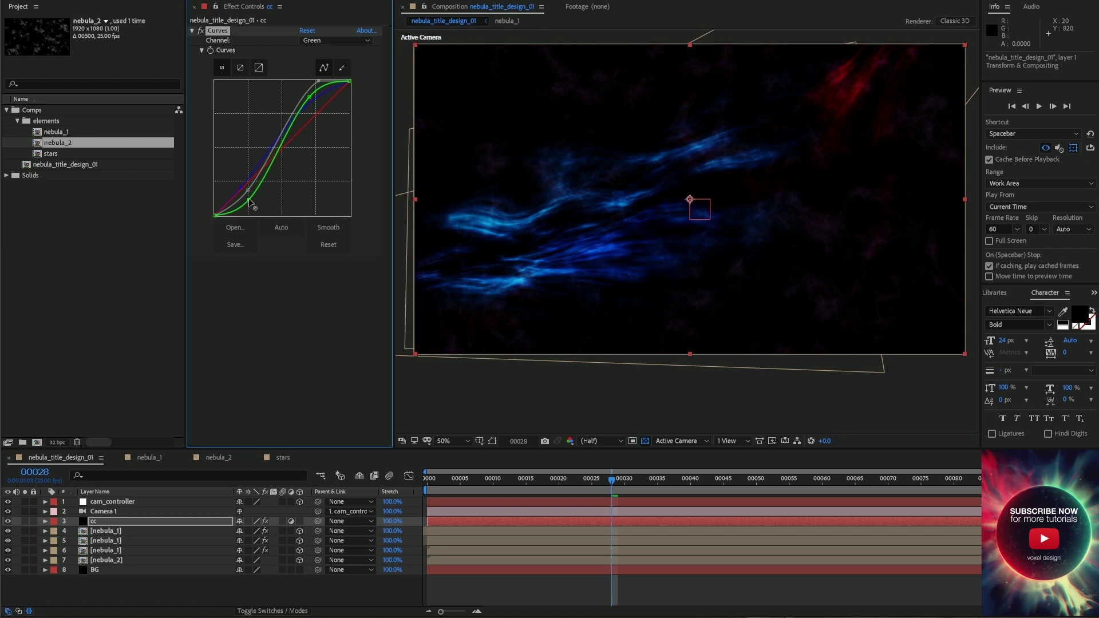
{"action": "left_click", "coordinate": [119, 531]}
Step: Lower the Fractal Noise contrast inside the nebula_1 precomp, then return to the main composition
{"action": "double_click", "coordinate": [106, 531]}
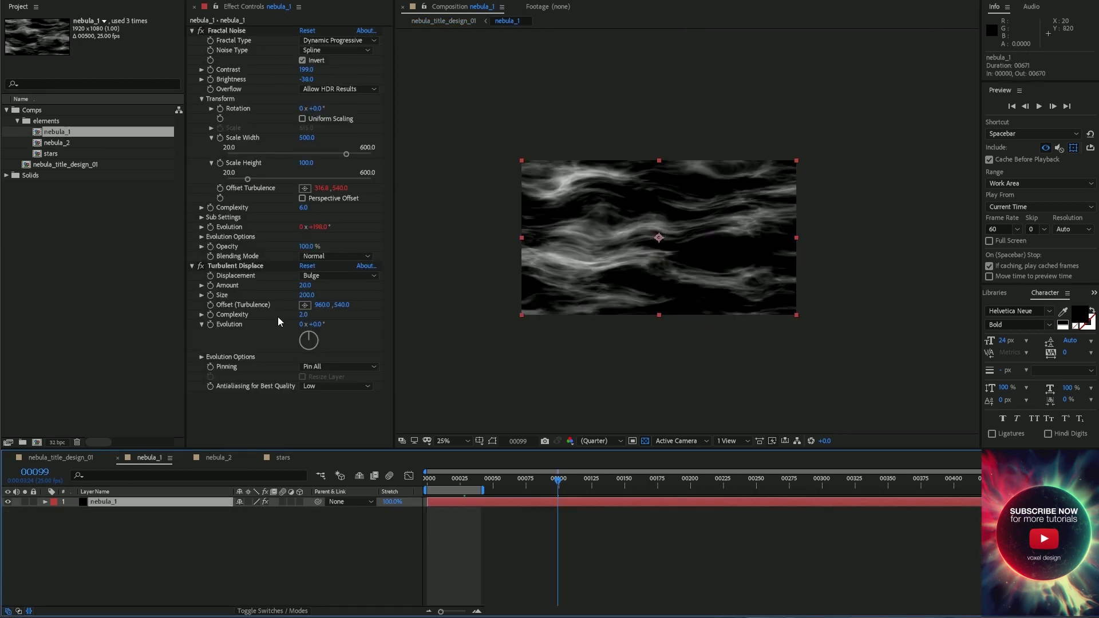
{"action": "left_click_drag", "start_coordinate": [307, 70], "coordinate": [296, 68]}
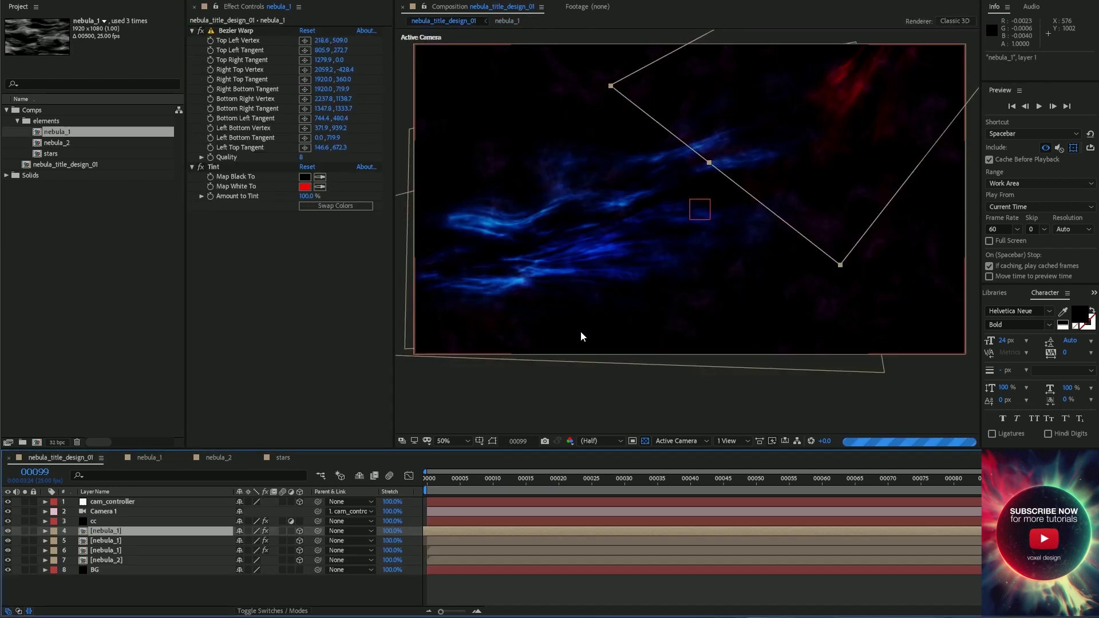
{"action": "left_click", "coordinate": [444, 20]}
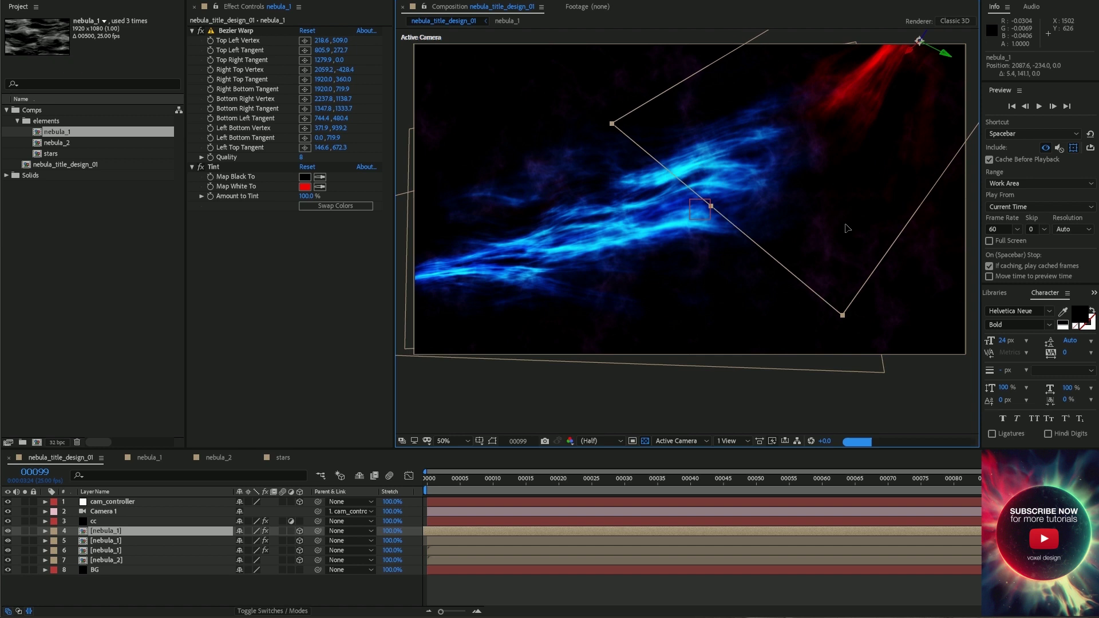
Step: Nudge the cyan nebula layer and shift the other nebula_1 tint to green-cyan
{"action": "key", "text": "ctrl+Down"}
{"action": "key", "text": "ctrl+Down"}
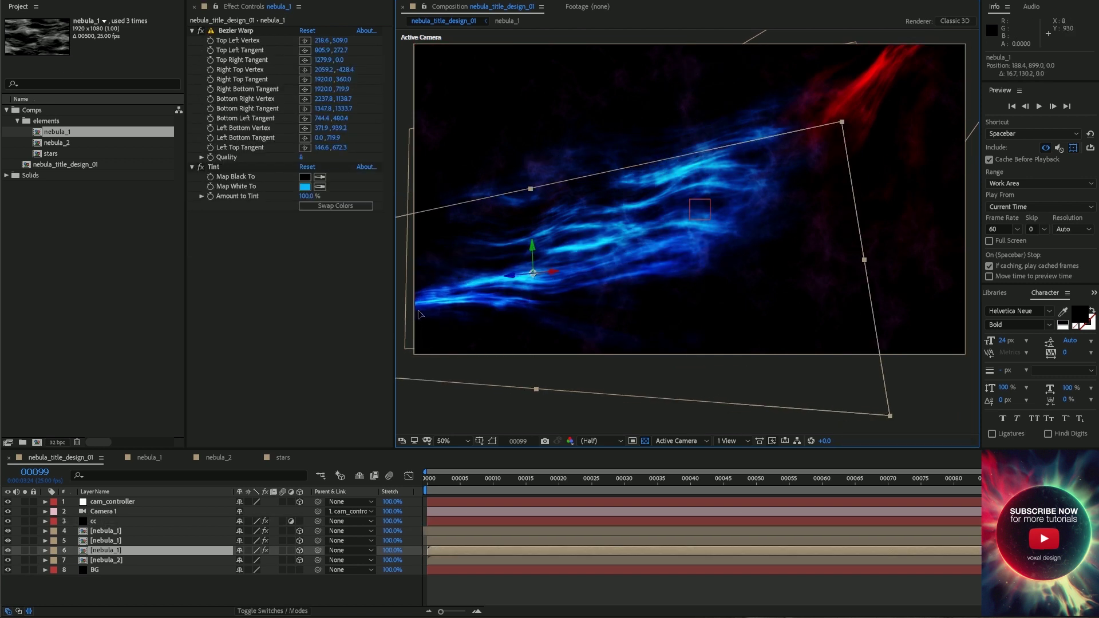
{"action": "left_click_drag", "start_coordinate": [418, 314], "coordinate": [527, 293]}
{"action": "left_click", "coordinate": [123, 541]}
{"action": "left_click", "coordinate": [304, 50]}
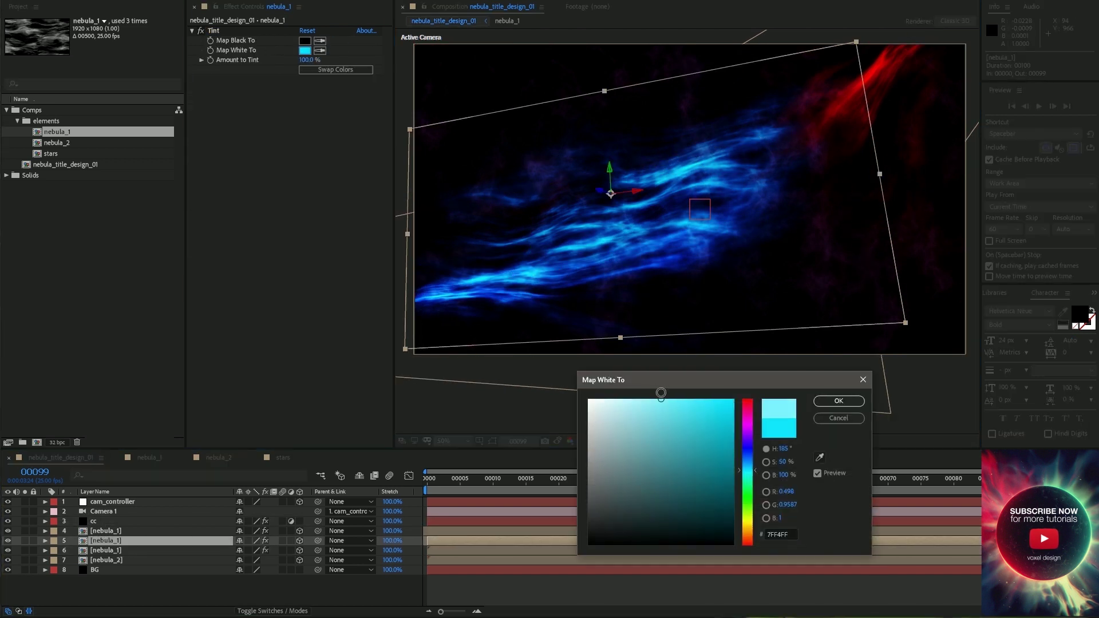
{"action": "left_click", "coordinate": [746, 482]}
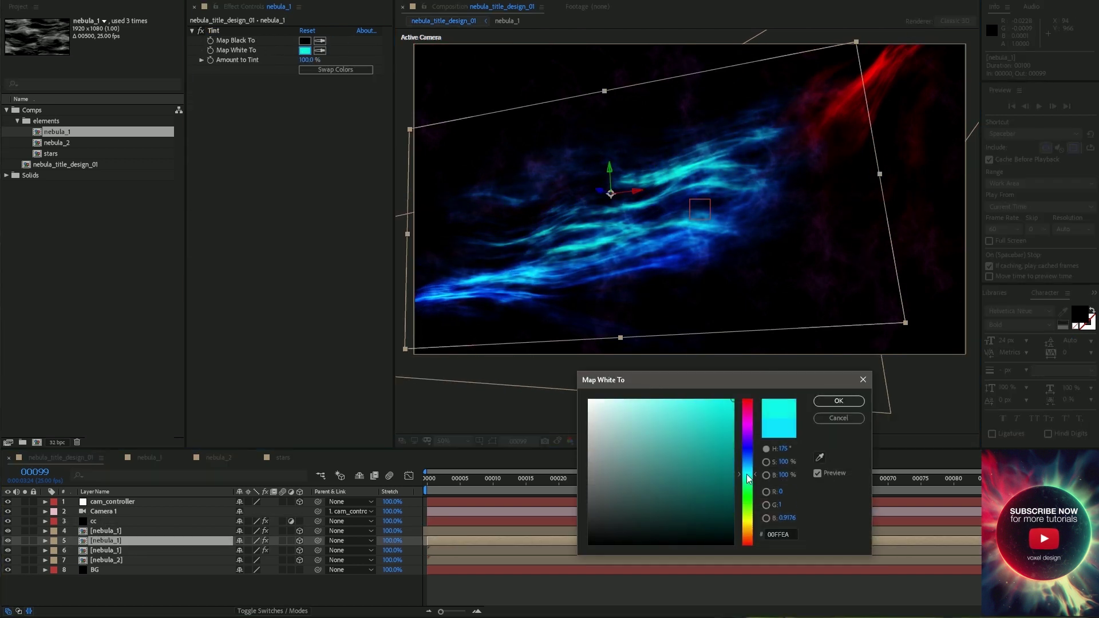
{"action": "key", "text": "Return"}
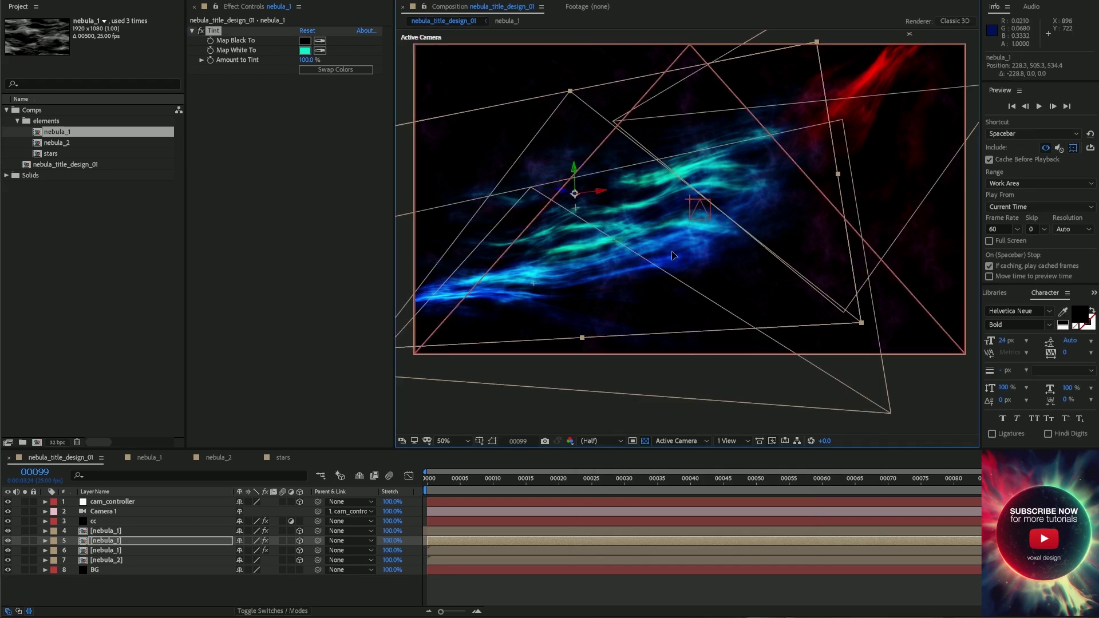
Step: Set nebula_2 to 96% opacity and tint it pale blue
{"action": "left_click", "coordinate": [129, 561]}
{"action": "key", "text": "t"}
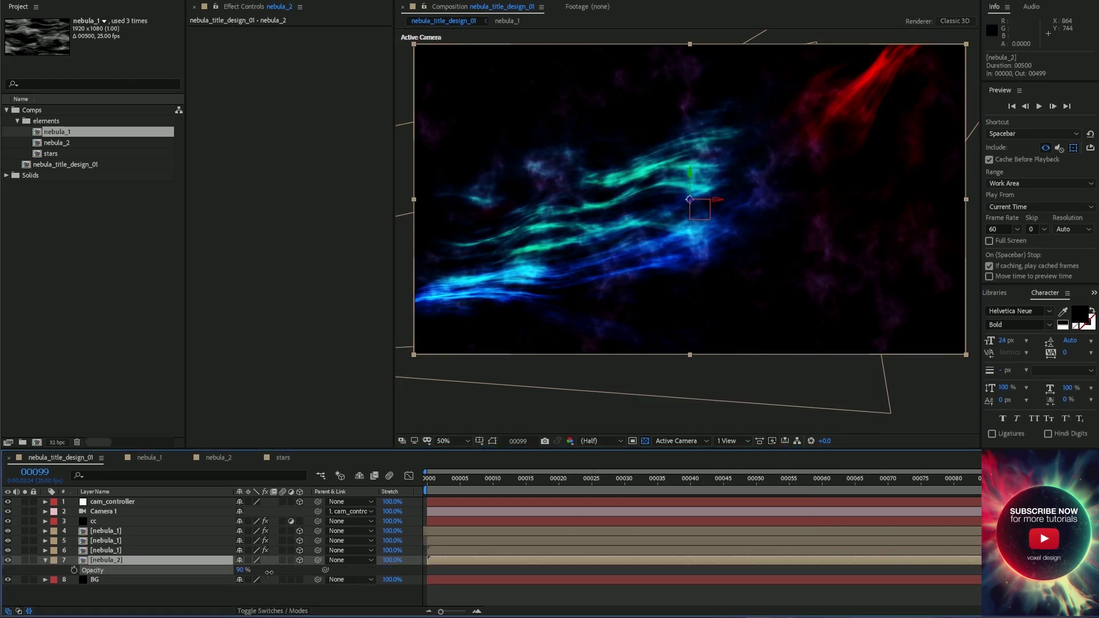
{"action": "left_click_drag", "start_coordinate": [274, 571], "coordinate": [269, 572]}
{"action": "key", "text": "ctrl+space"}
{"action": "type", "text": "tint"}
{"action": "key", "text": "Return"}
{"action": "left_click", "coordinate": [305, 50]}
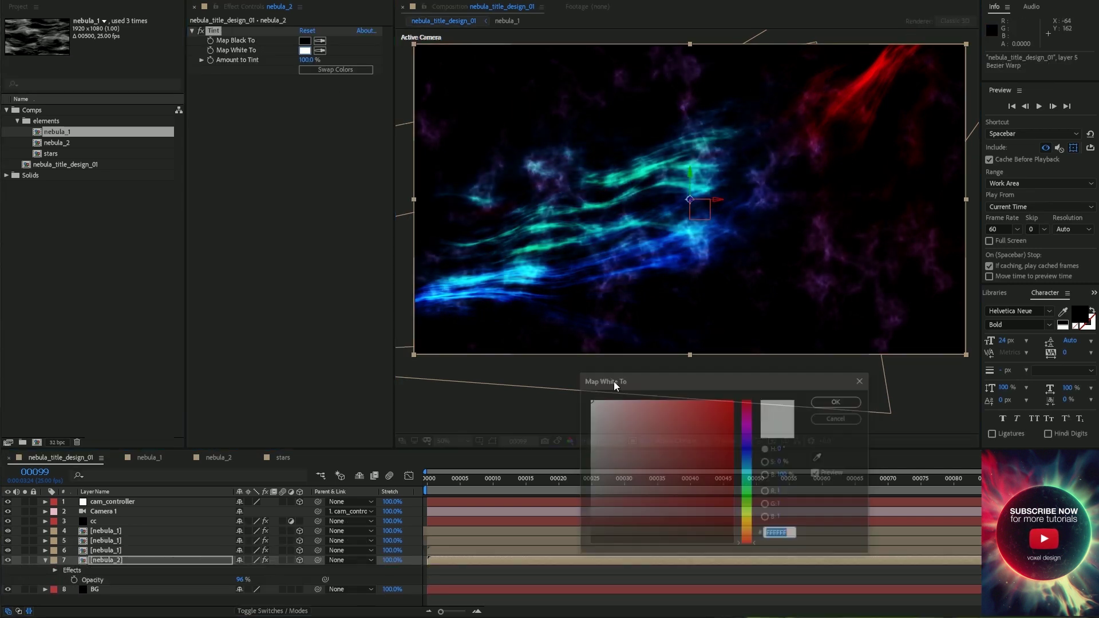
{"action": "key", "text": "Return"}
Step: Adjust the cc layer's Red channel curve, then return Curves to RGB
{"action": "left_click", "coordinate": [94, 521]}
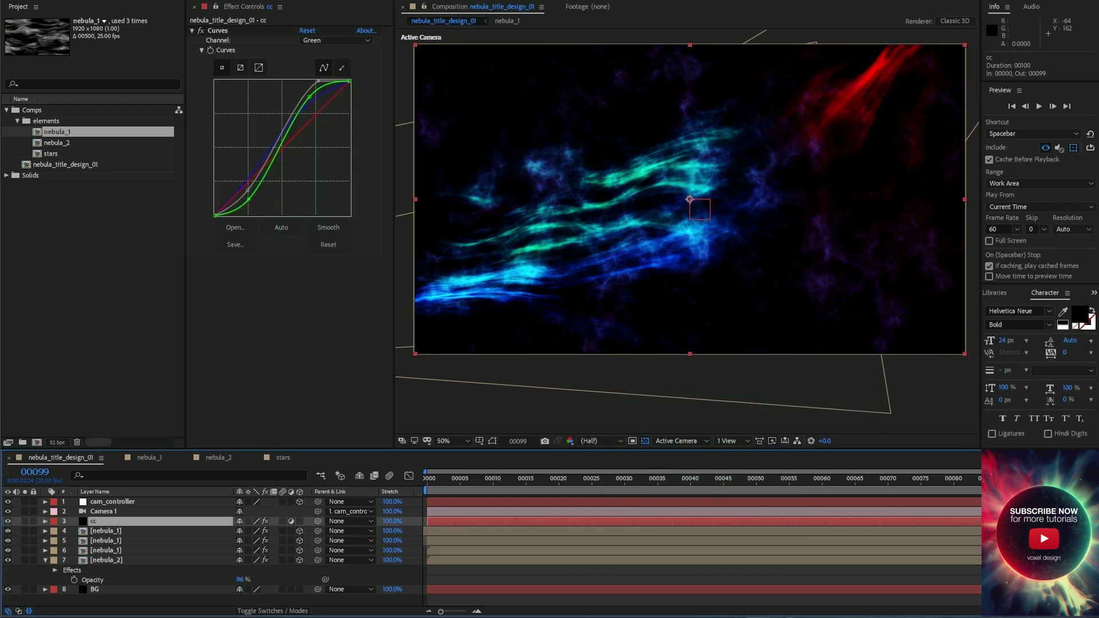
{"action": "left_click", "coordinate": [335, 40]}
{"action": "left_click", "coordinate": [311, 64]}
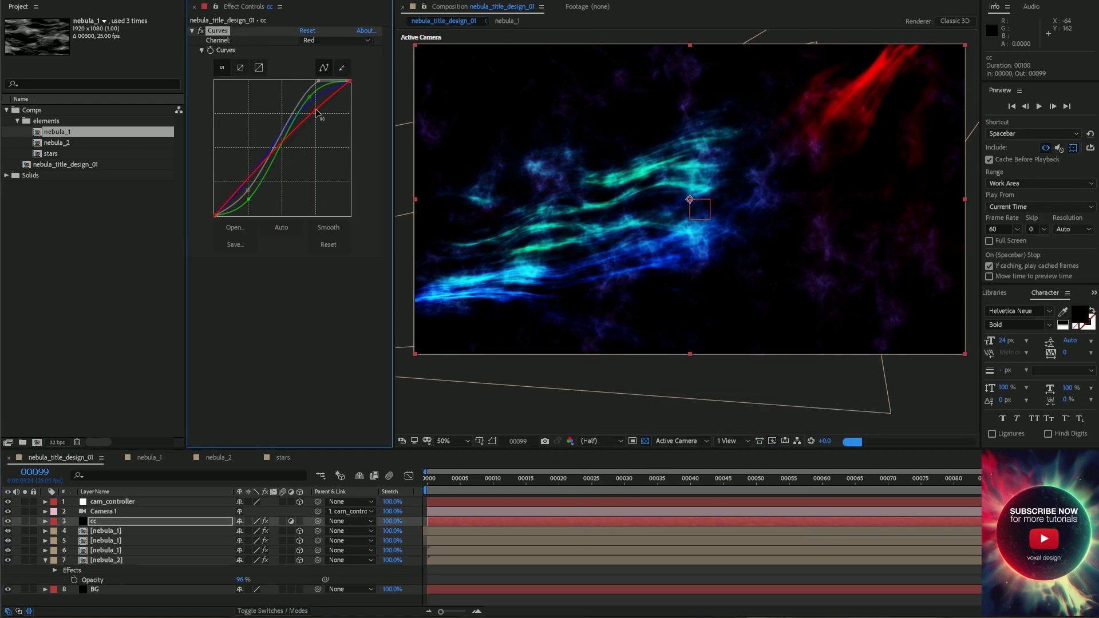
{"action": "left_click", "coordinate": [314, 41]}
{"action": "left_click", "coordinate": [313, 31]}
{"action": "left_click", "coordinate": [318, 83]}
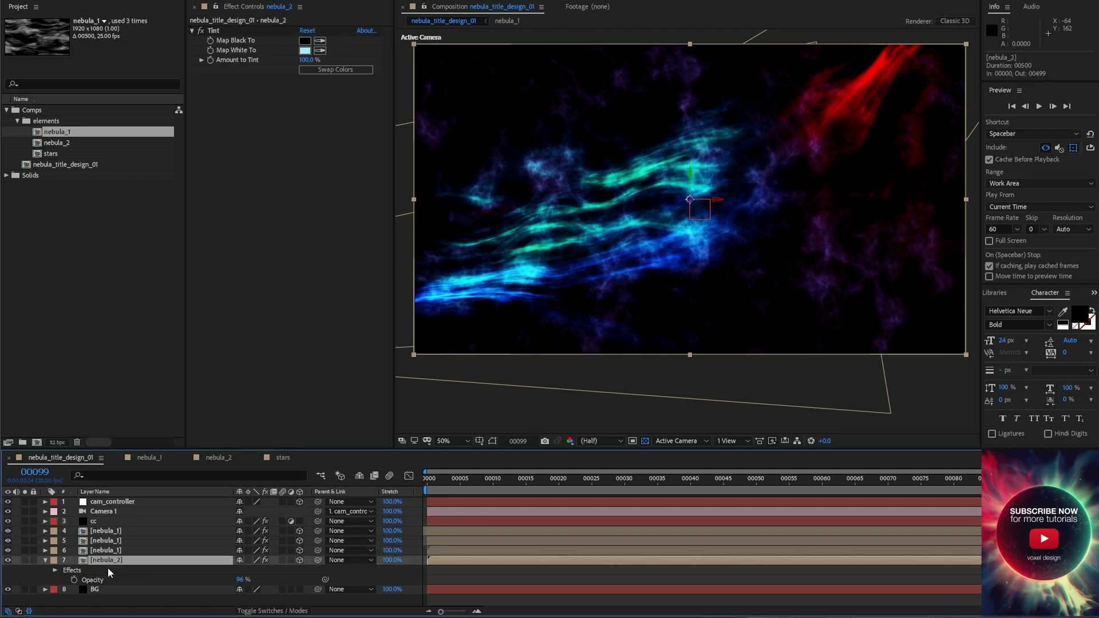
Step: Duplicate cc into an effect-free 'spot' layer with a large elliptical mask below cc
{"action": "left_click", "coordinate": [109, 524]}
{"action": "key", "text": "ctrl+d"}
{"action": "key", "text": "Return"}
{"action": "type", "text": "spot"}
{"action": "key", "text": "Return"}
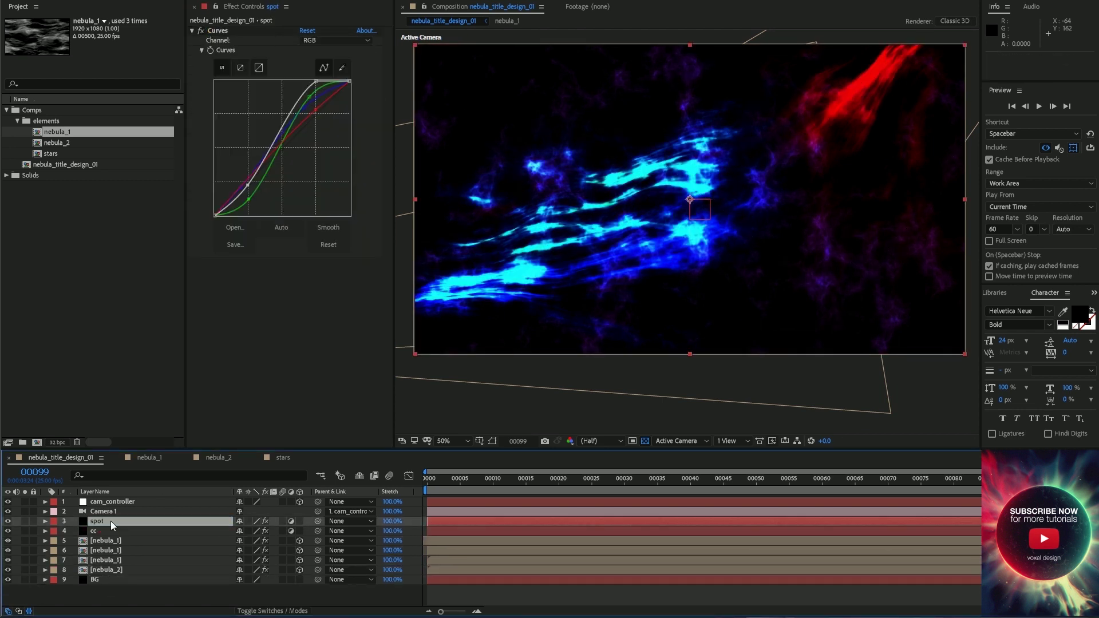
{"action": "key", "text": "ctrl+shift+e"}
{"action": "key", "text": "q"}
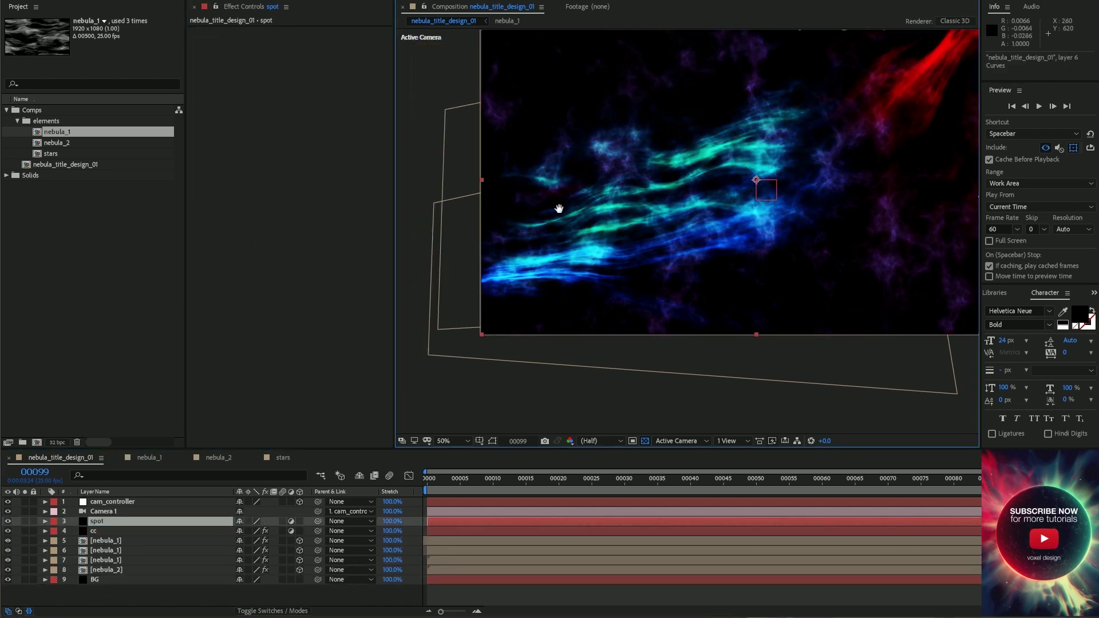
{"action": "left_click_drag", "start_coordinate": [418, 135], "coordinate": [691, 346]}
{"action": "key", "text": "ctrl+bracketleft"}
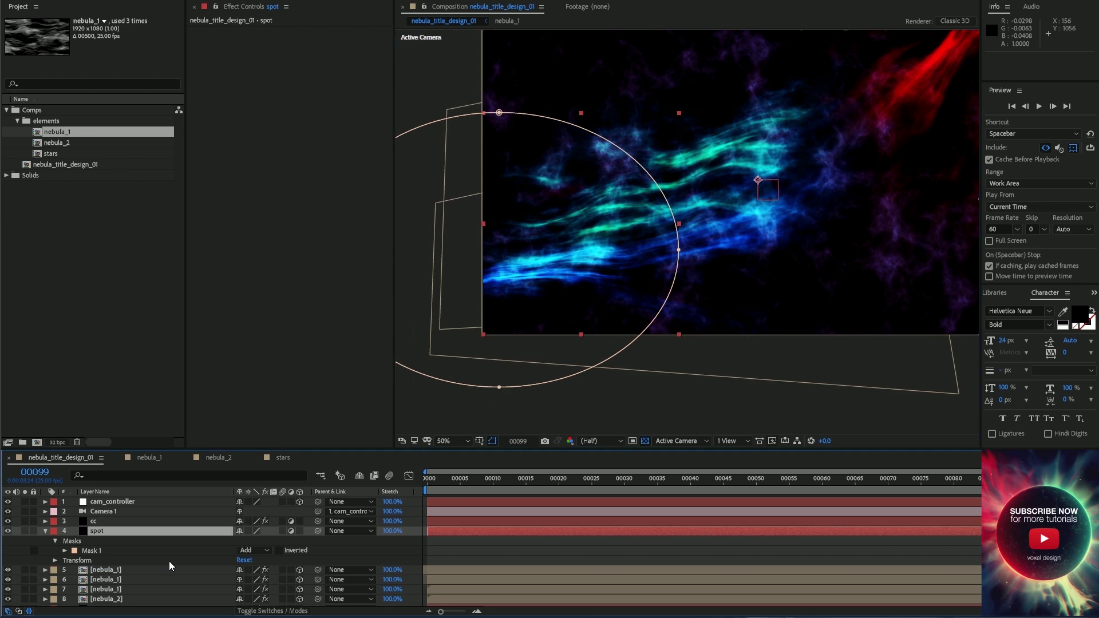
{"action": "key", "text": "f"}
Step: Fill the spot layer light blue at 59% opacity and move its mask lower left
{"action": "key", "text": "ctrl+space"}
{"action": "left_click", "coordinate": [211, 541]}
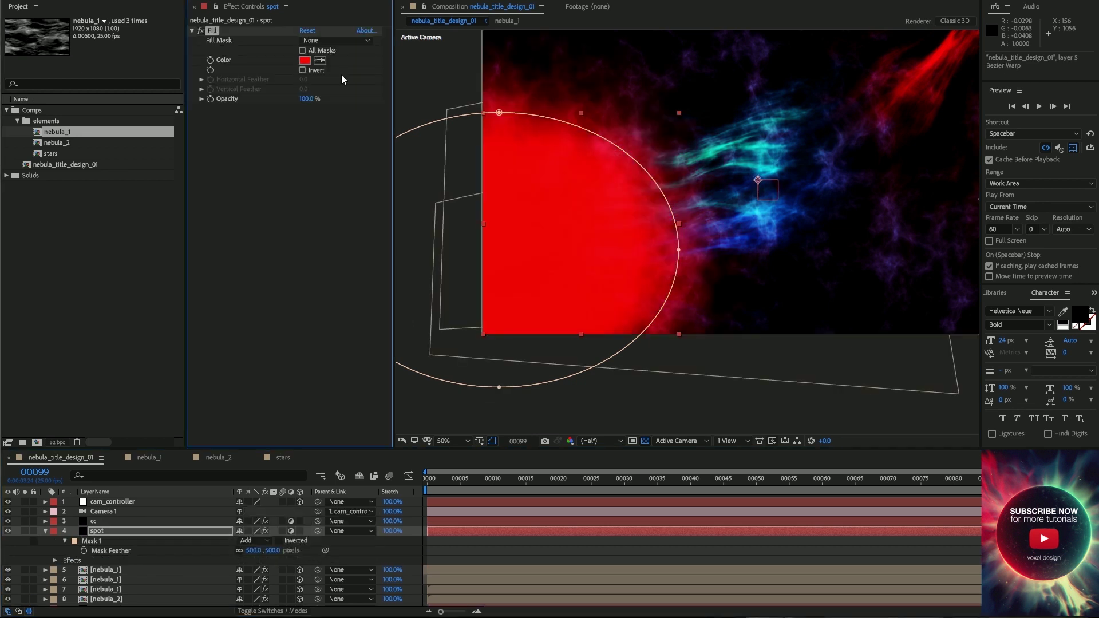
{"action": "left_click", "coordinate": [305, 59]}
{"action": "left_click", "coordinate": [744, 461]}
{"action": "left_click", "coordinate": [838, 400]}
{"action": "key", "text": "t"}
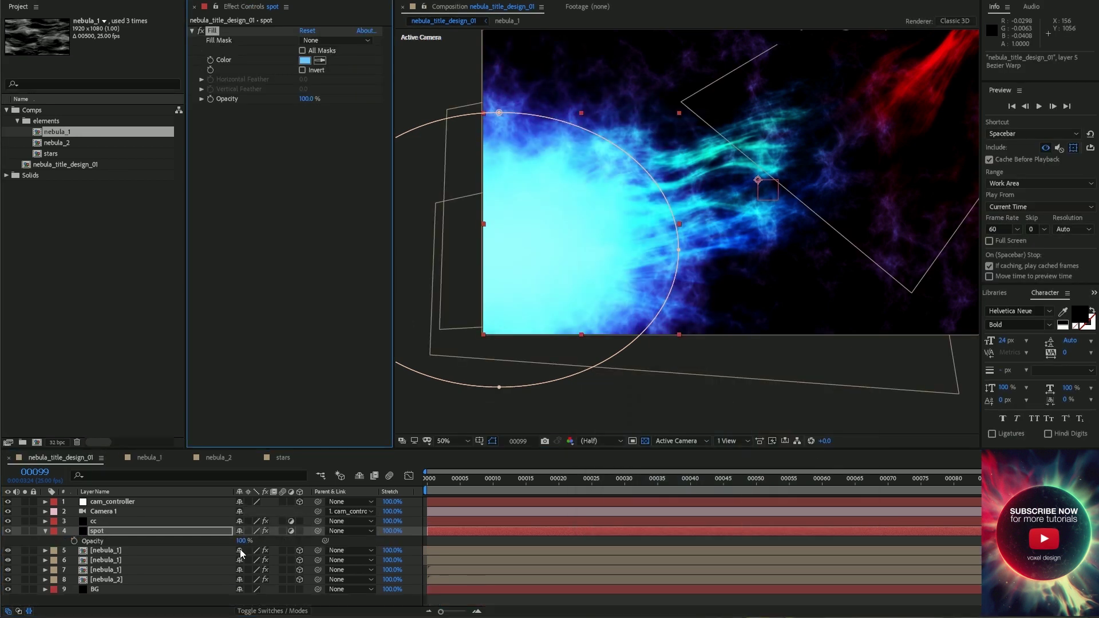
{"action": "left_click_drag", "start_coordinate": [243, 541], "coordinate": [213, 538]}
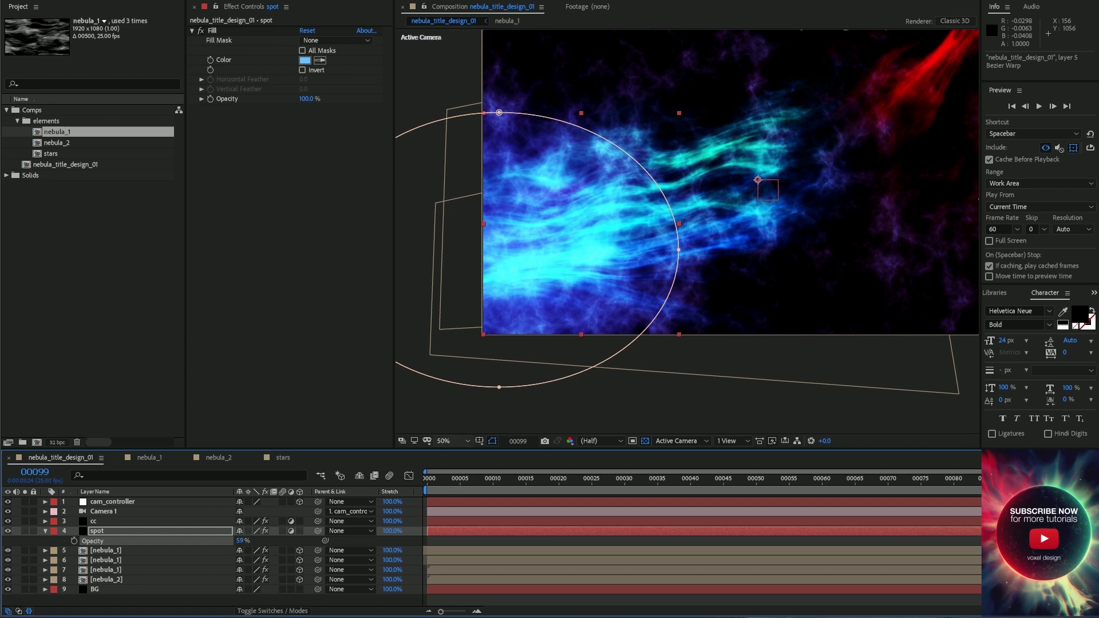
{"action": "left_click_drag", "start_coordinate": [541, 279], "coordinate": [528, 327]}
Step: Duplicate the spot layer, move its mask to the upper right, and fill it red
{"action": "key", "text": "ctrl+d"}
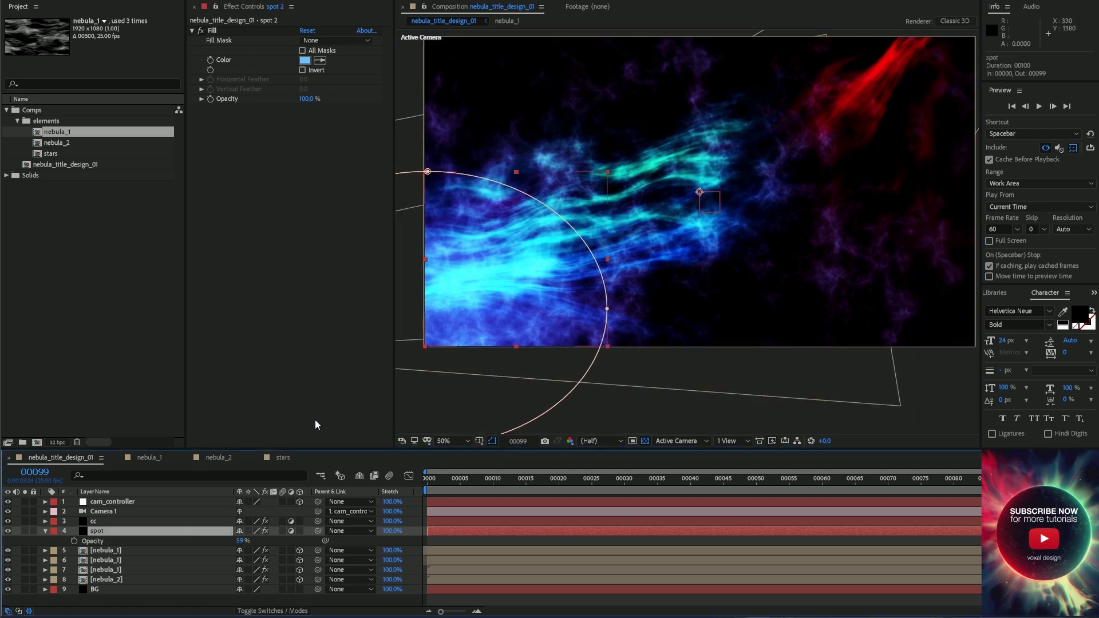
{"action": "left_click_drag", "start_coordinate": [572, 372], "coordinate": [1057, 77]}
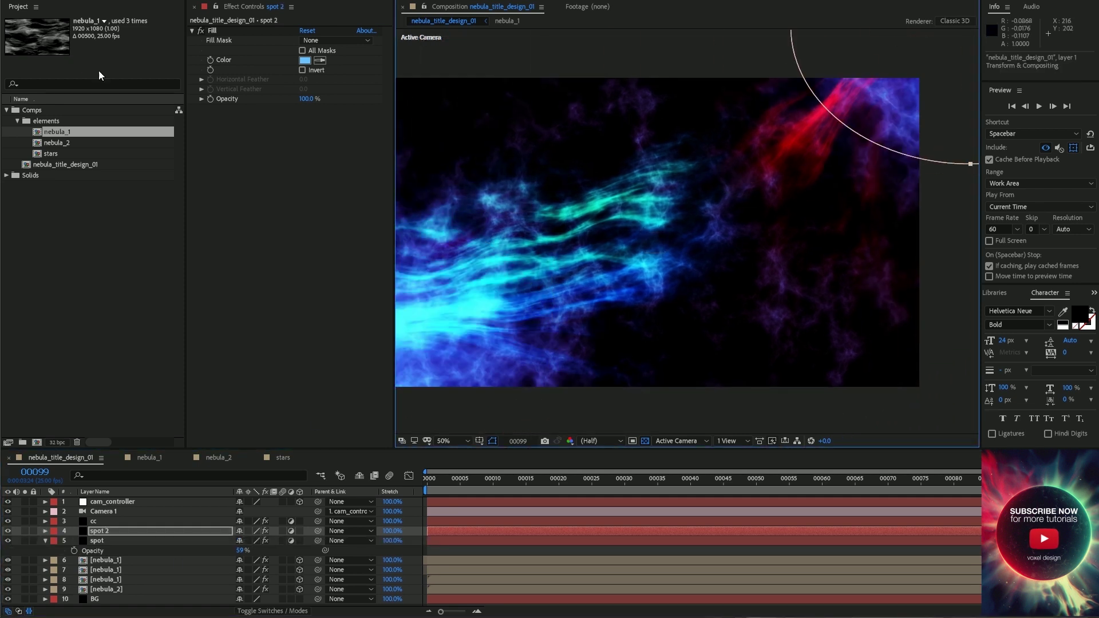
{"action": "left_click", "coordinate": [304, 59]}
{"action": "left_click", "coordinate": [743, 401]}
{"action": "left_click", "coordinate": [838, 401]}
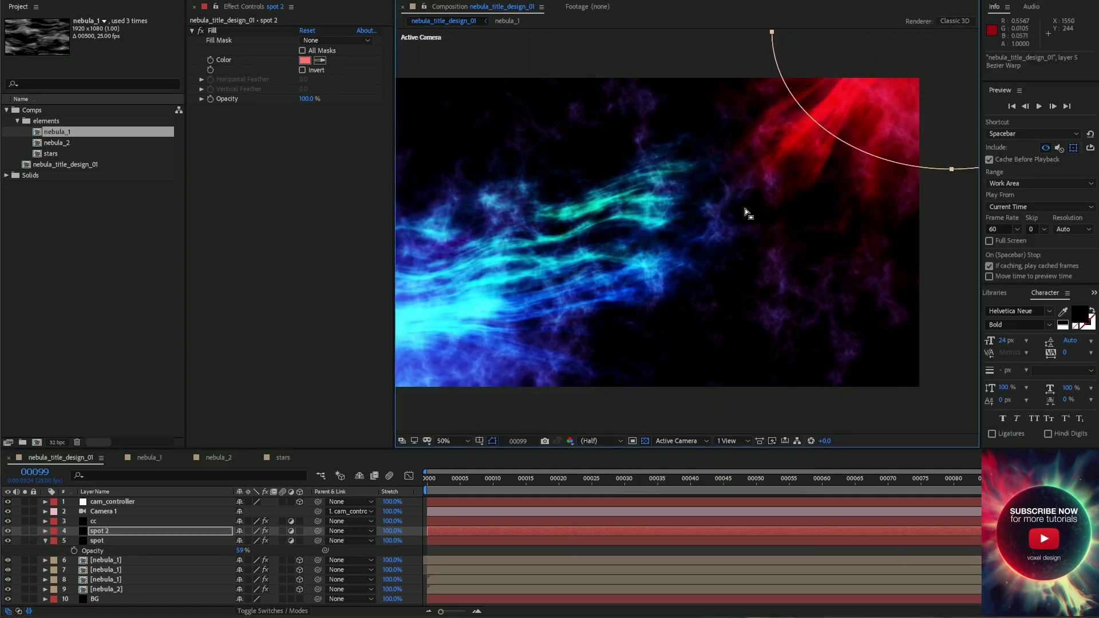
Step: Adjust nebula_2 opacity and shift the top nebula_1 tint toward orange-yellow
{"action": "left_click", "coordinate": [106, 589]}
{"action": "key", "text": "t"}
{"action": "left_click_drag", "start_coordinate": [240, 599], "coordinate": [228, 601]}
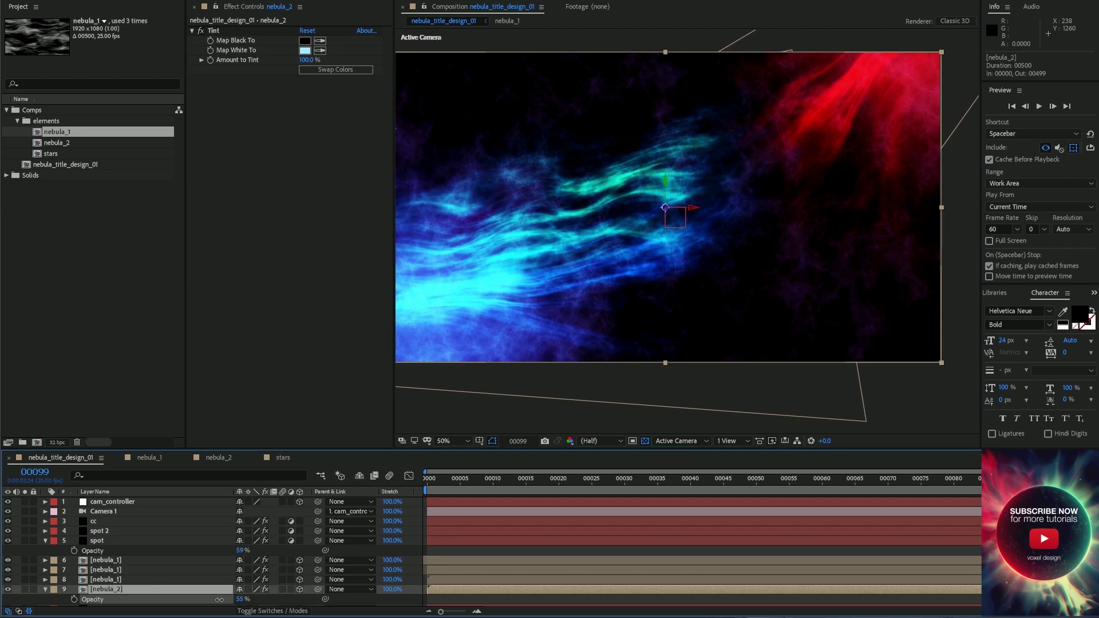
{"action": "left_click", "coordinate": [106, 550]}
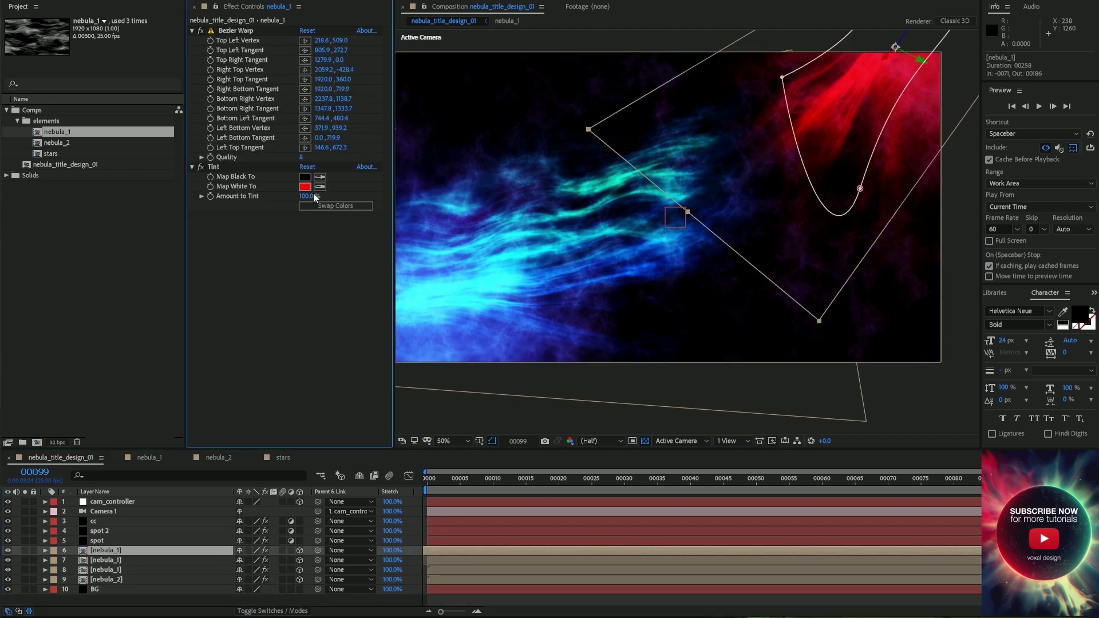
{"action": "left_click", "coordinate": [304, 186]}
{"action": "left_click_drag", "start_coordinate": [747, 544], "coordinate": [752, 523]}
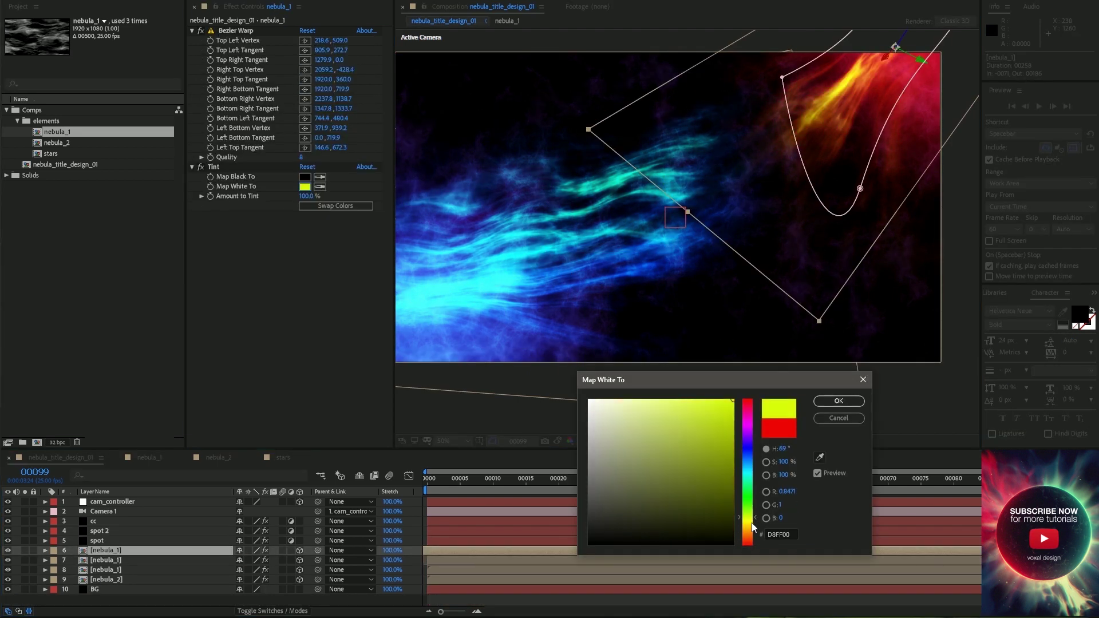
{"action": "key", "text": "Return"}
{"action": "left_click", "coordinate": [100, 531]}
Step: Change spot 2's fill colour to orange (FFC66D)
{"action": "left_click", "coordinate": [305, 60]}
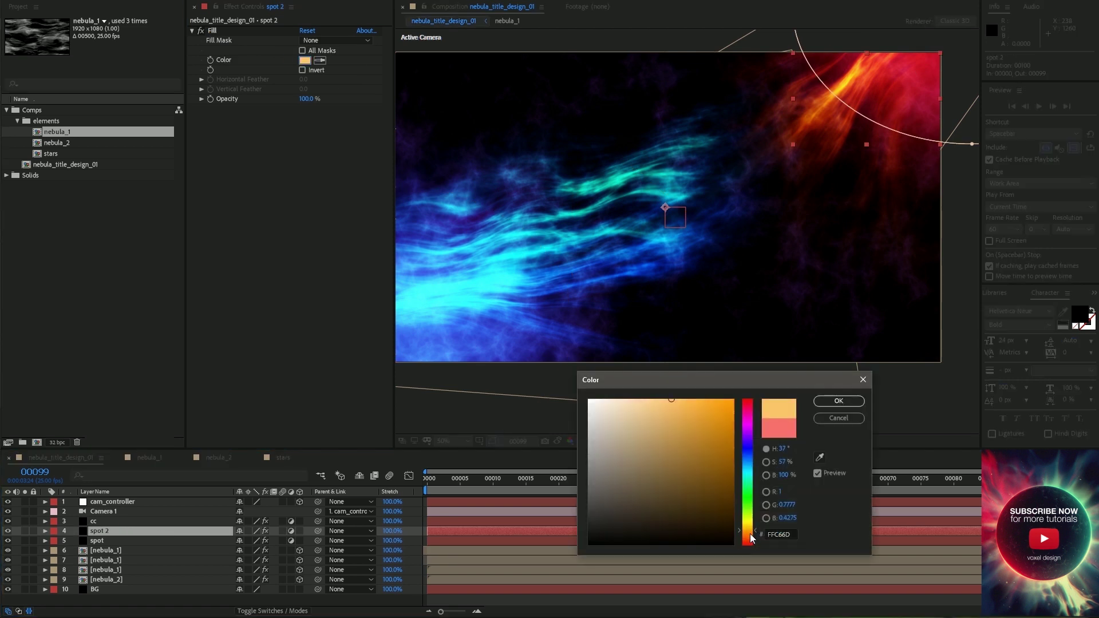
{"action": "left_click_drag", "start_coordinate": [748, 544], "coordinate": [750, 534]}
{"action": "key", "text": "Return"}
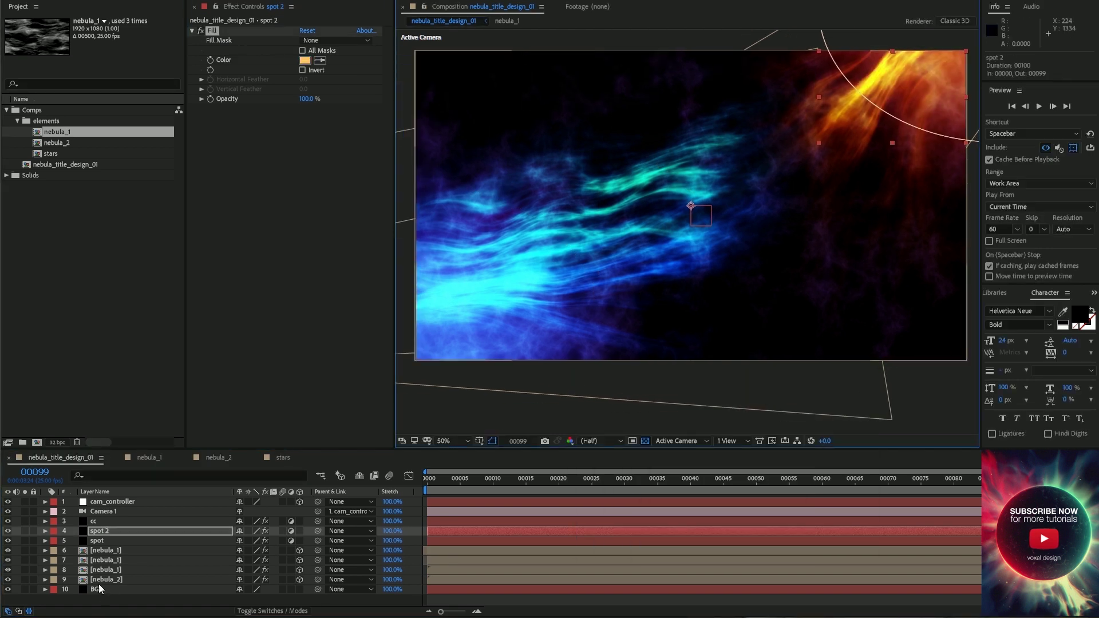
Step: Duplicate spot 2 into spot 3, move its mask to the bottom edge, fill near-white
{"action": "key", "text": "ctrl+d"}
{"action": "mouse_move", "coordinate": [927, 86]}
{"action": "left_mouse_down"}
{"action": "mouse_move", "coordinate": [698, 367]}
{"action": "mouse_move", "coordinate": [586, 427]}
{"action": "left_mouse_up"}
{"action": "left_click", "coordinate": [304, 60]}
{"action": "left_click", "coordinate": [589, 407]}
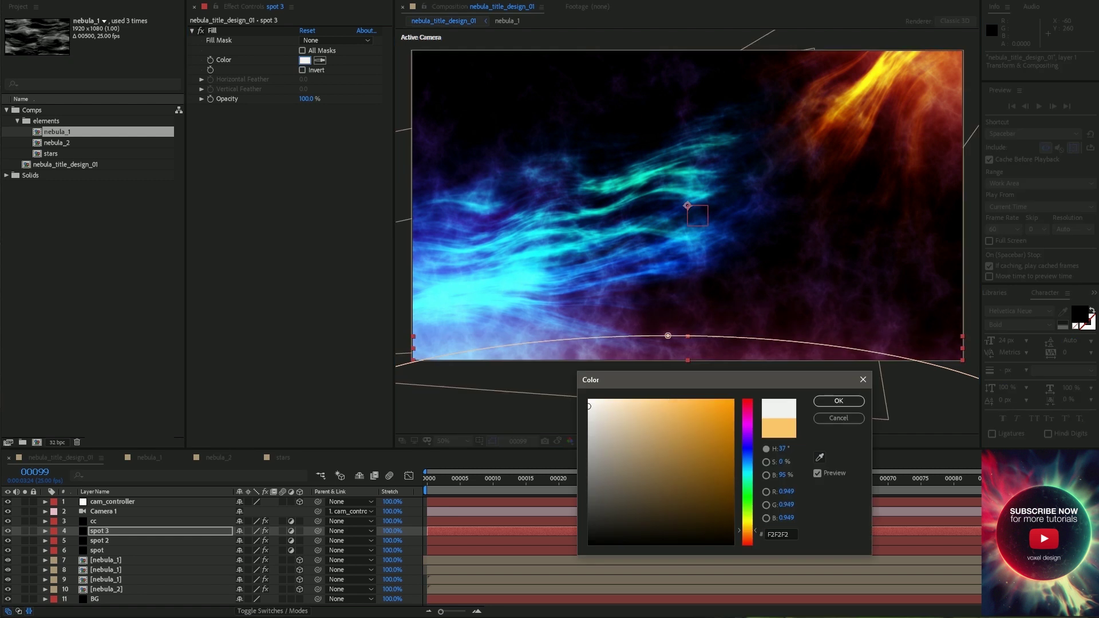
Step: Bend the cc layer's green curve and straighten its blue curve toward the diagonal
{"action": "key", "text": "Return"}
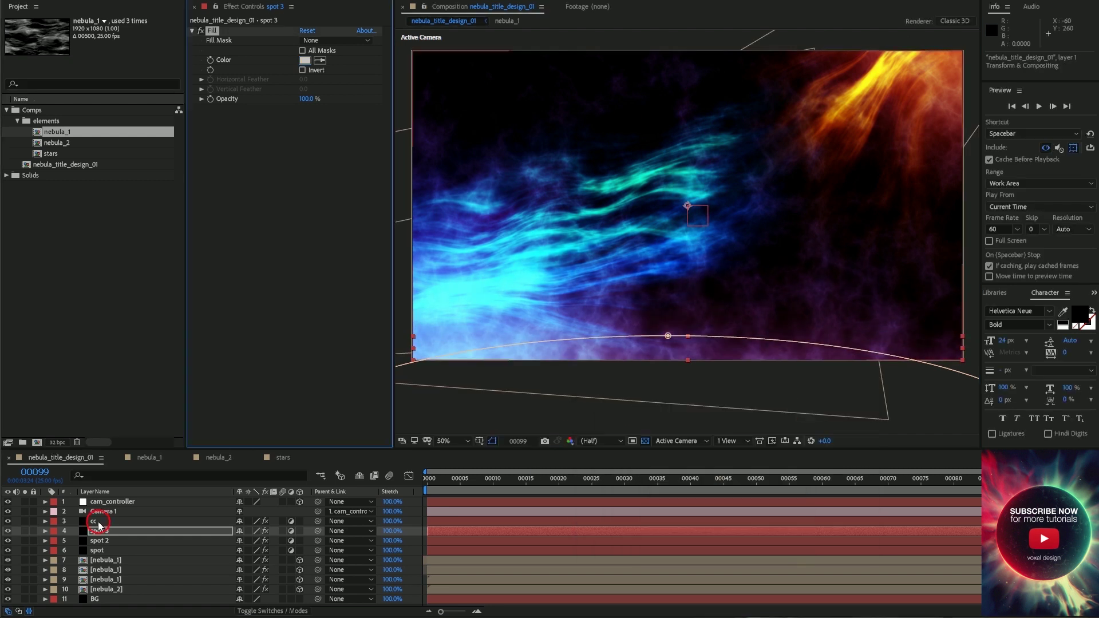
{"action": "left_click", "coordinate": [99, 522]}
{"action": "left_click_drag", "start_coordinate": [265, 192], "coordinate": [247, 194]}
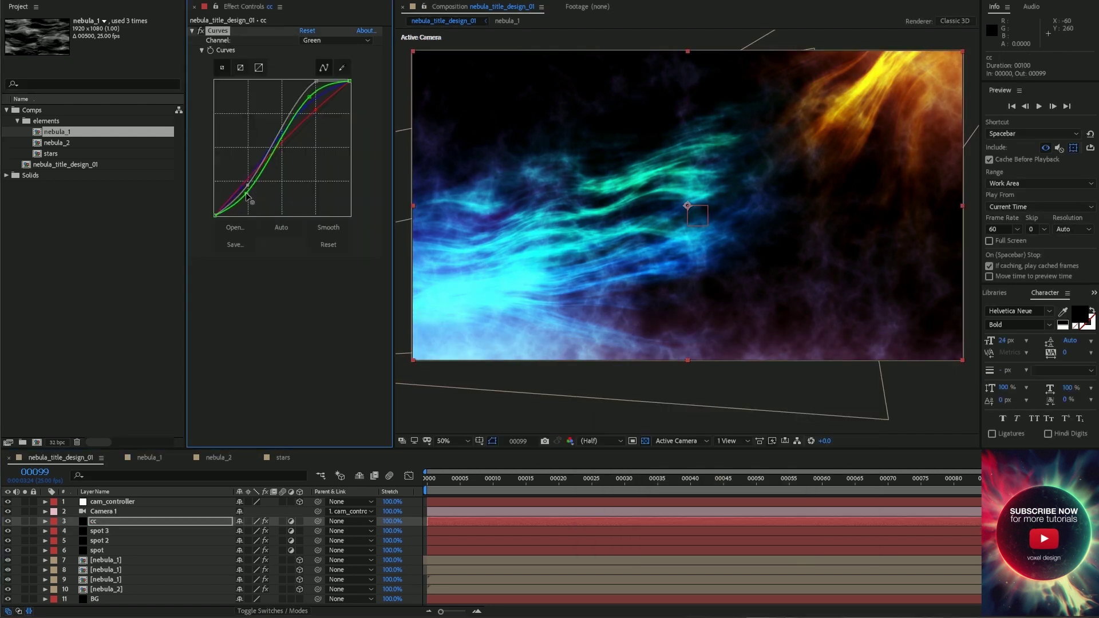
{"action": "left_click", "coordinate": [323, 94]}
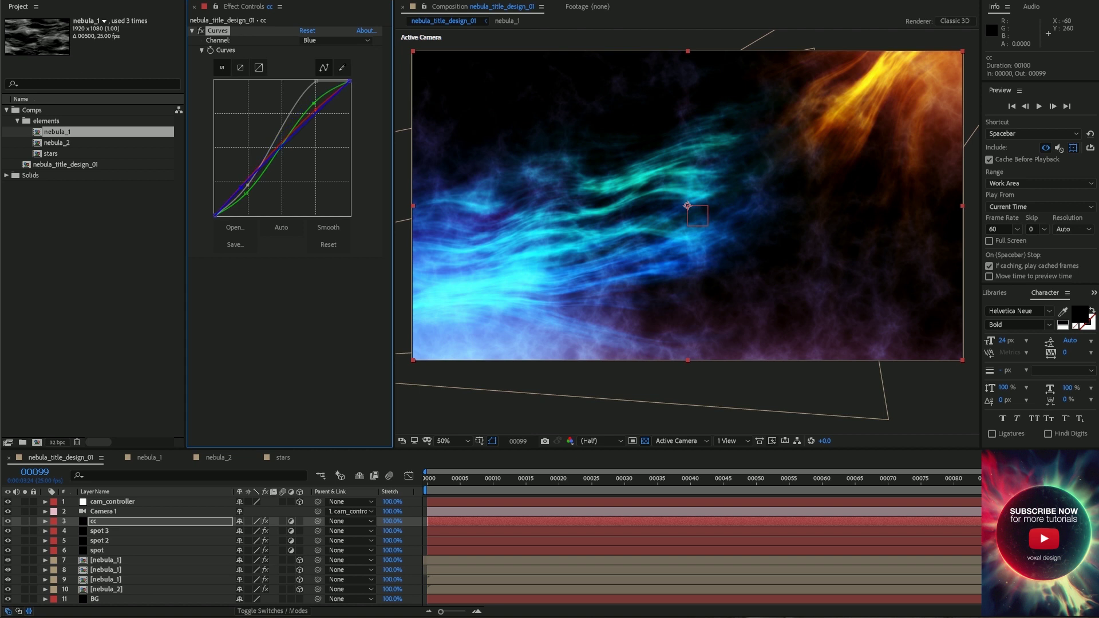
{"action": "left_click", "coordinate": [257, 172]}
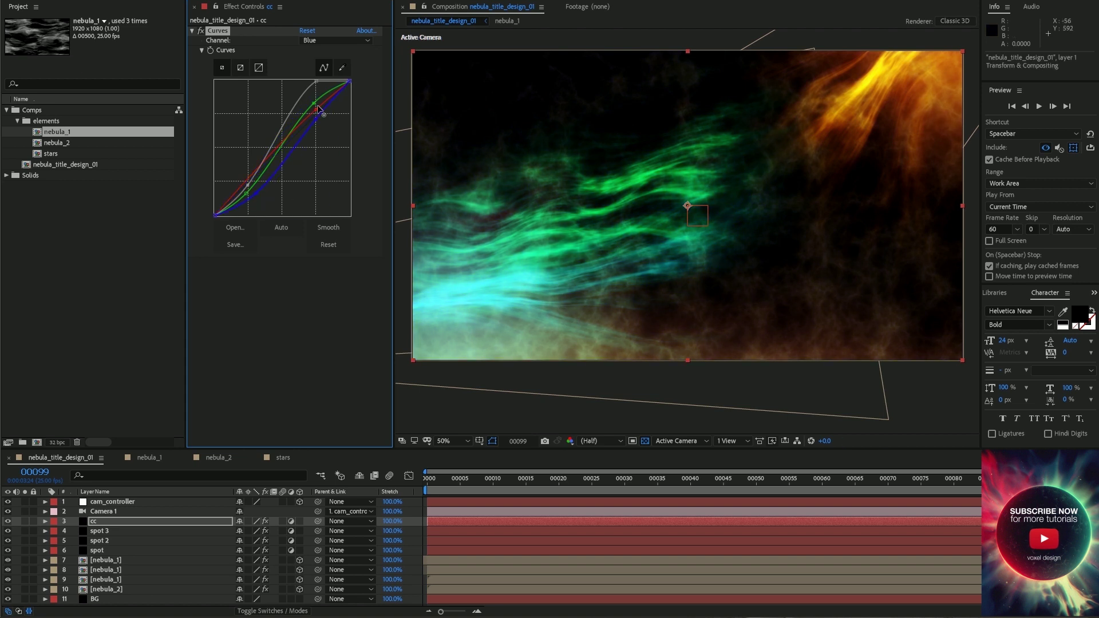
Step: Shape the cc layer's RGB curve into a three-point S-curve
{"action": "left_click", "coordinate": [318, 40]}
{"action": "left_click", "coordinate": [319, 52]}
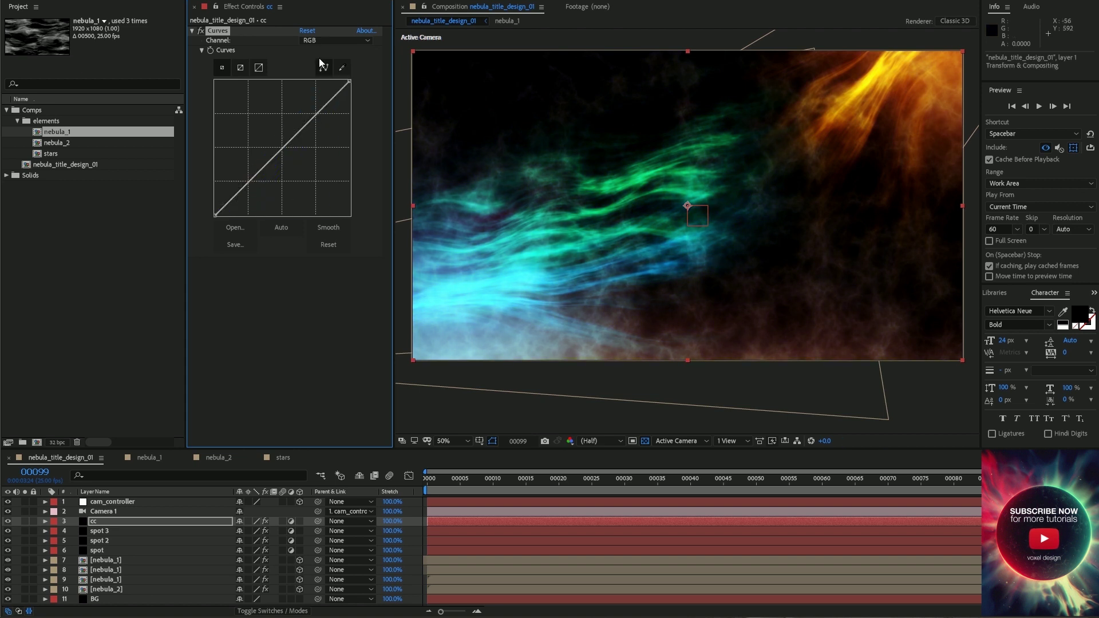
{"action": "left_click_drag", "start_coordinate": [307, 125], "coordinate": [306, 97]}
{"action": "left_click_drag", "start_coordinate": [248, 183], "coordinate": [240, 194]}
{"action": "left_click", "coordinate": [288, 122]}
Step: Pull the green curve down for bluer colours and raise the red curve's upper point
{"action": "left_click", "coordinate": [318, 41]}
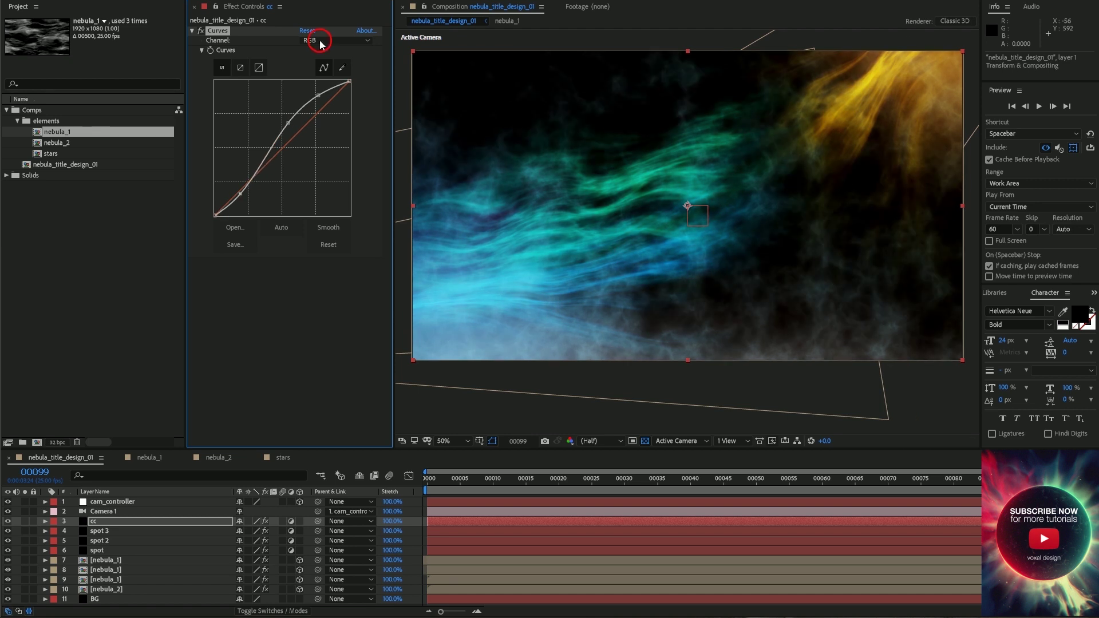
{"action": "left_click", "coordinate": [318, 61]}
{"action": "left_click_drag", "start_coordinate": [313, 118], "coordinate": [313, 133]}
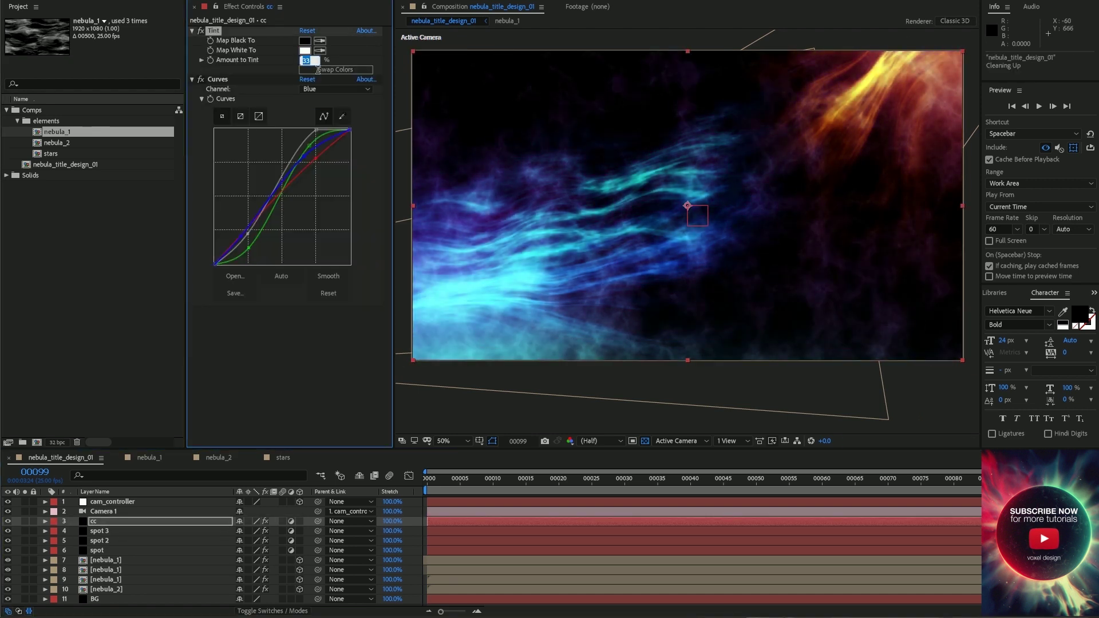
{"action": "left_click", "coordinate": [323, 93]}
{"action": "left_click", "coordinate": [320, 104]}
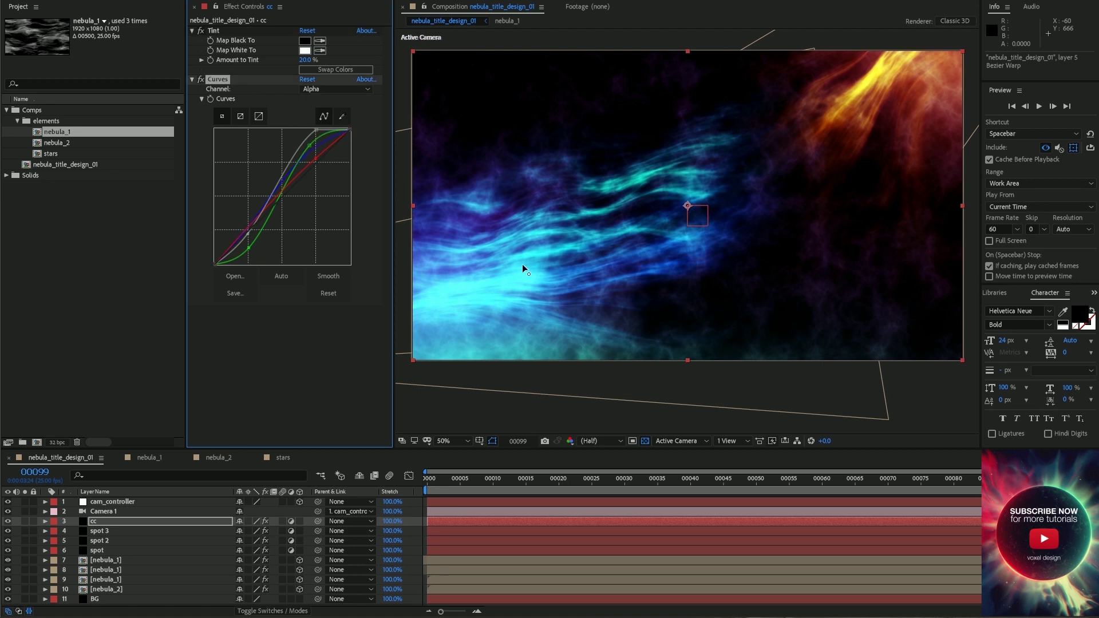
{"action": "left_click", "coordinate": [335, 88]}
{"action": "left_click", "coordinate": [312, 111]}
{"action": "left_click_drag", "start_coordinate": [315, 159], "coordinate": [313, 152]}
Step: Add the stars comp in Screen blend mode and set project colour depth to 16 bits
{"action": "left_click_drag", "start_coordinate": [50, 154], "coordinate": [266, 563]}
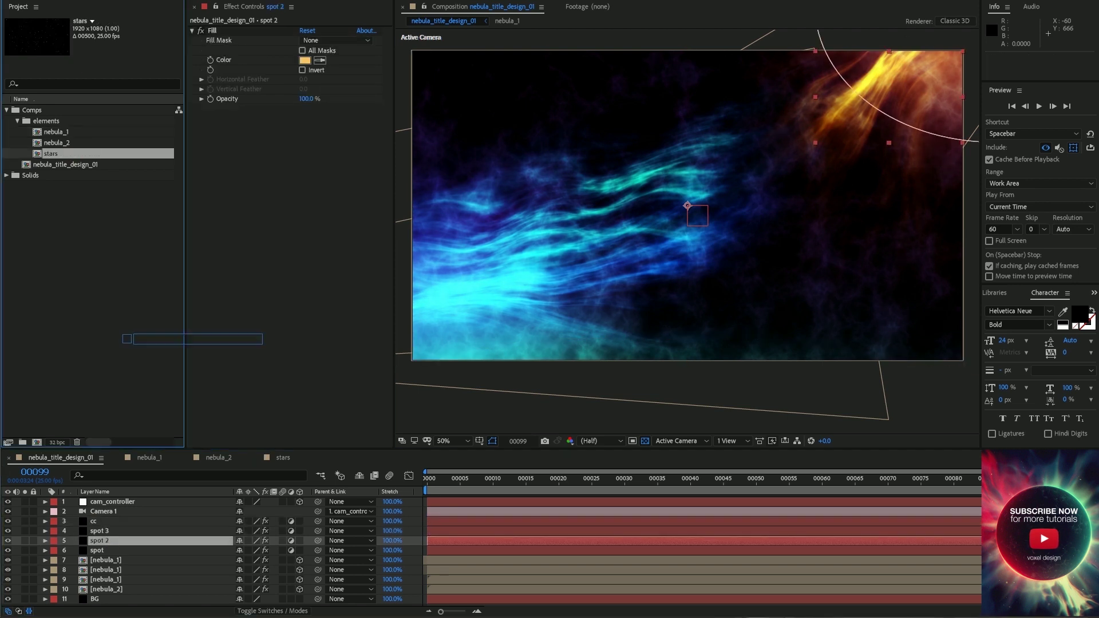
{"action": "key", "text": "F4"}
{"action": "left_click", "coordinate": [265, 560]}
{"action": "left_click", "coordinate": [264, 200]}
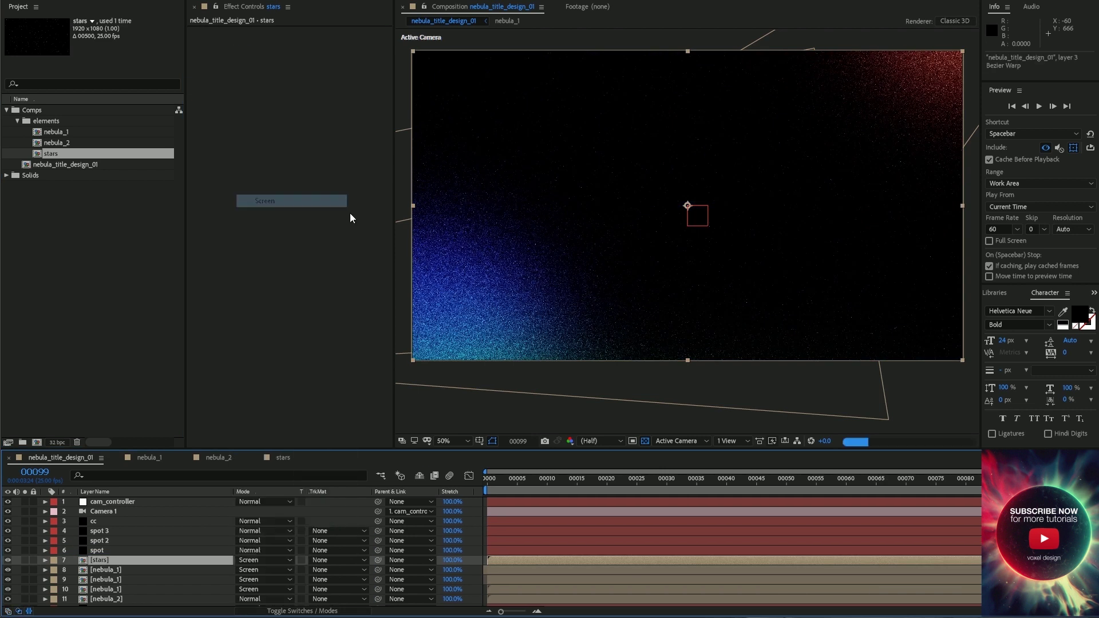
{"action": "left_click", "coordinate": [266, 570]}
{"action": "left_click", "coordinate": [265, 200]}
{"action": "left_click", "coordinate": [61, 444]}
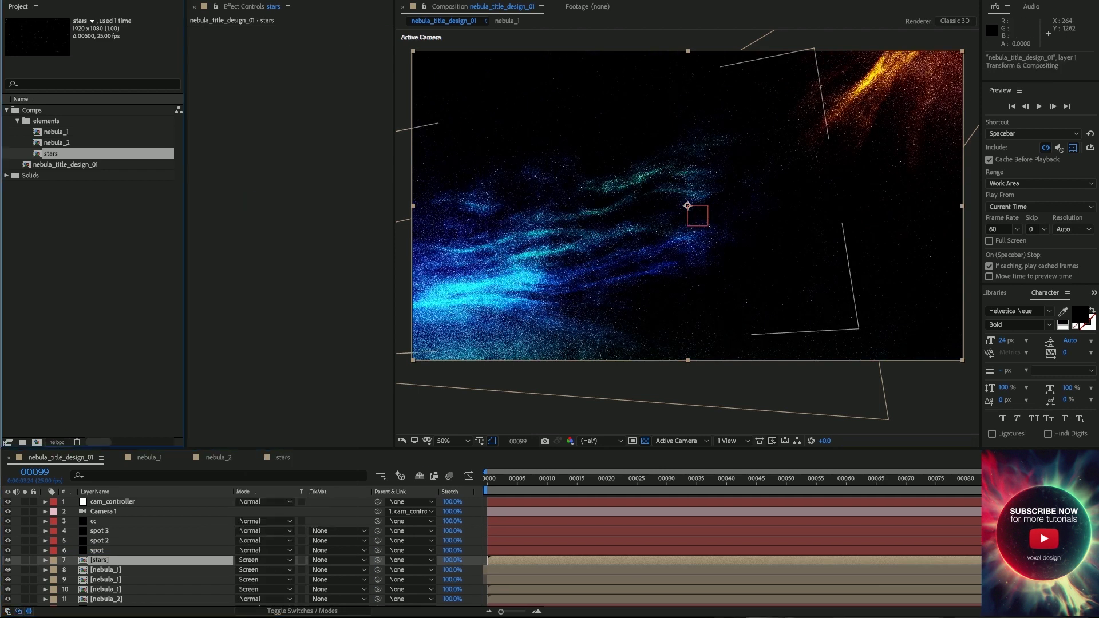
Step: Set the stars layer opacity to 90% and preview frame 00055
{"action": "key", "text": "t"}
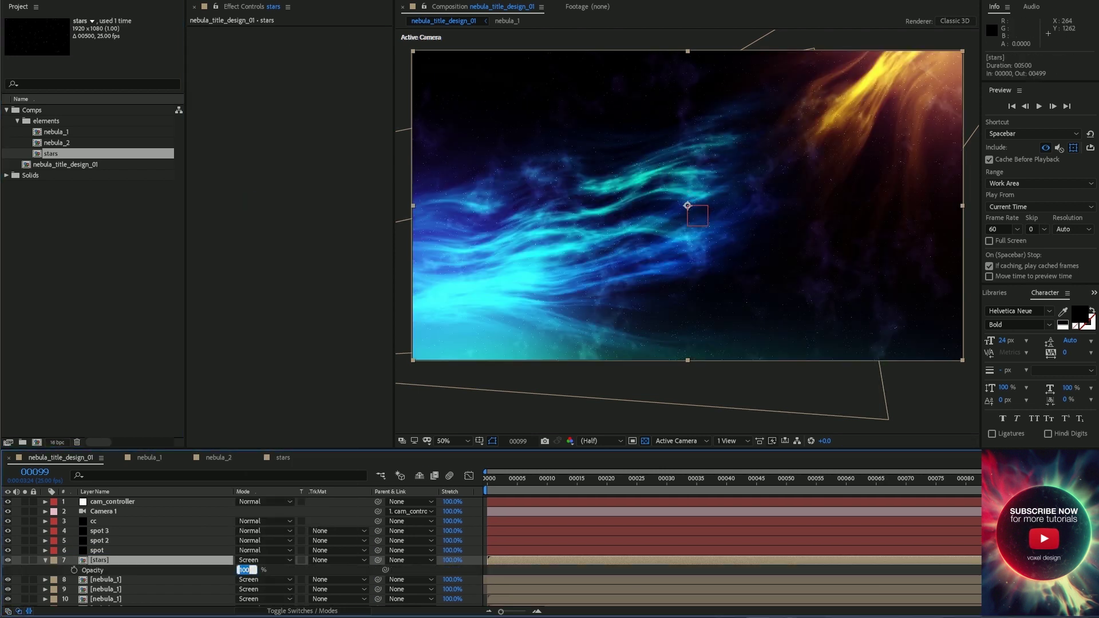
{"action": "key", "text": "Return"}
{"action": "key", "text": "t"}
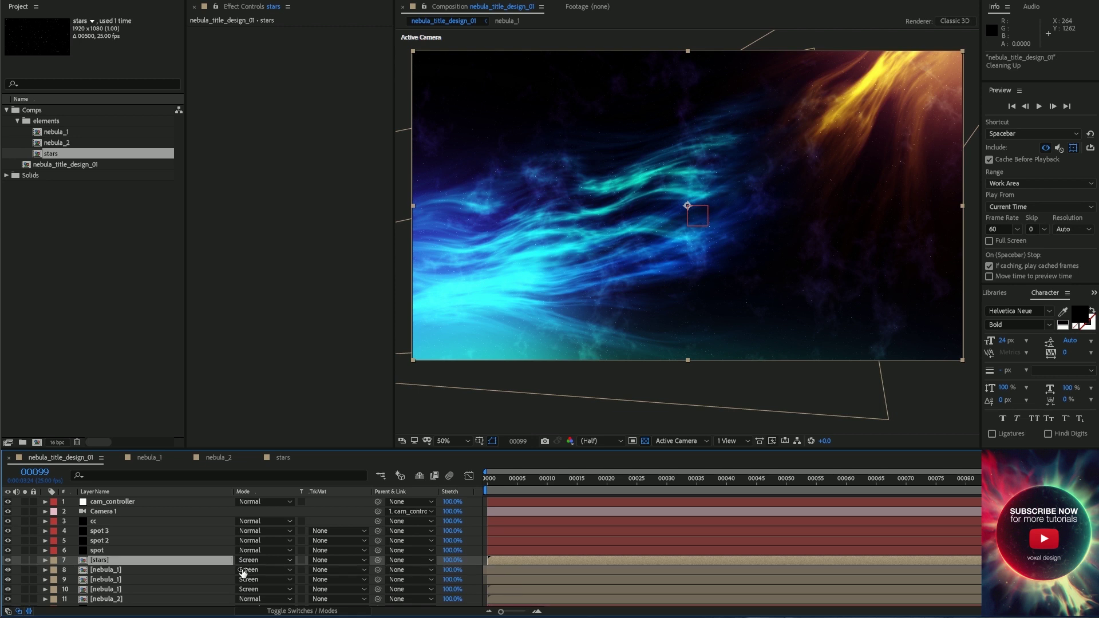
{"action": "left_click_drag", "start_coordinate": [600, 482], "coordinate": [816, 483]}
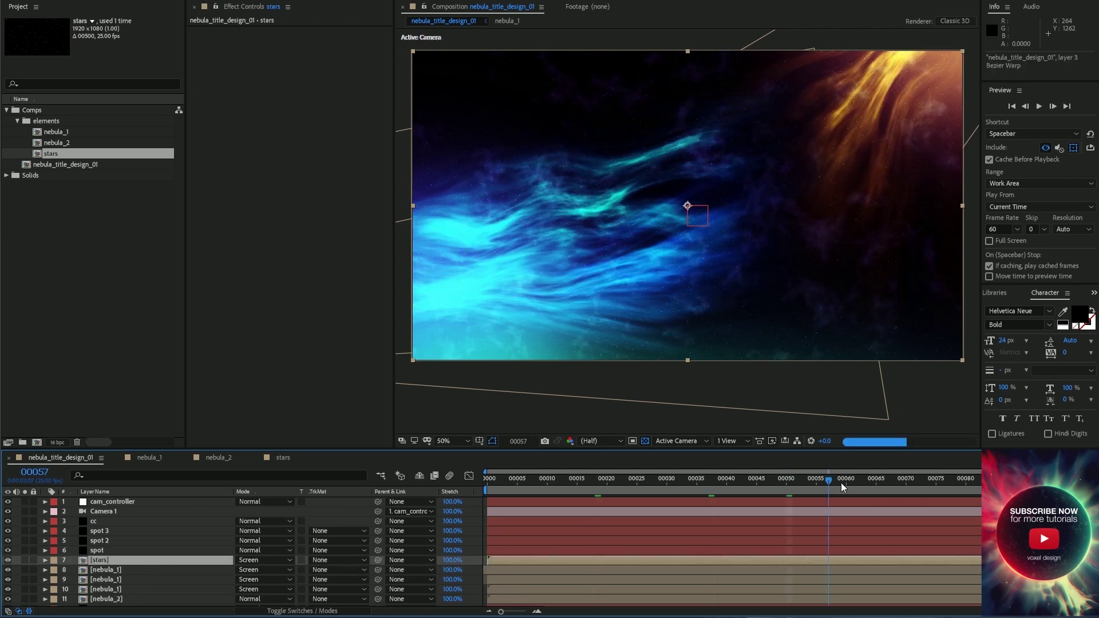
{"action": "left_click", "coordinate": [86, 521]}
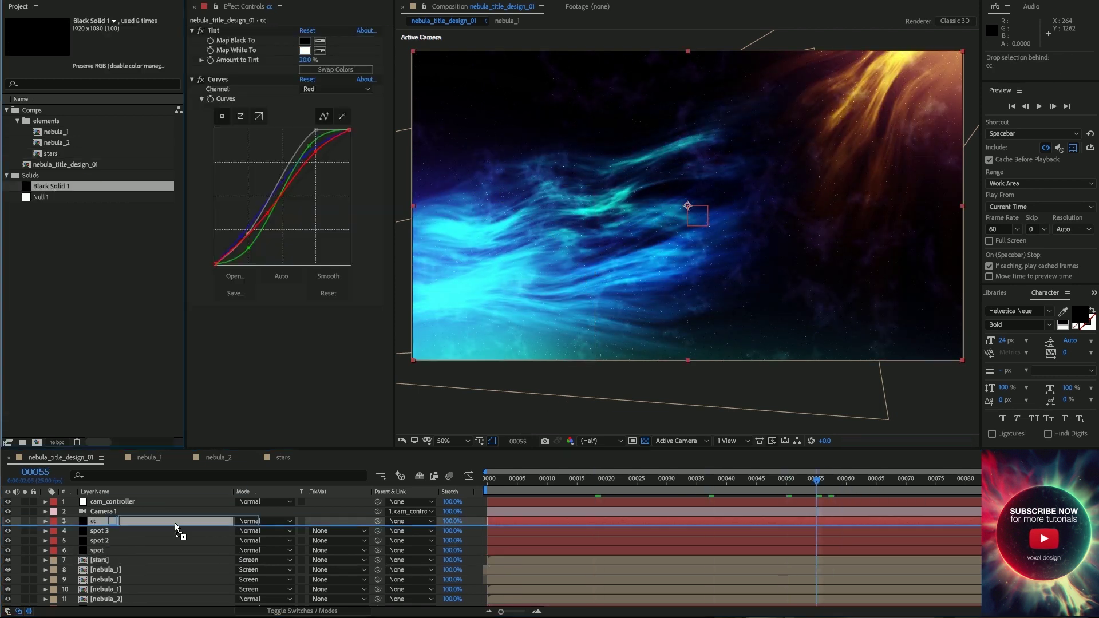
Step: Make the black solid below cc a 'diffuse' adjustment layer with Fast Box Blur radius 200
{"action": "left_click_drag", "start_coordinate": [174, 523], "coordinate": [166, 526]}
{"action": "key", "text": "Return"}
{"action": "key", "text": "F4"}
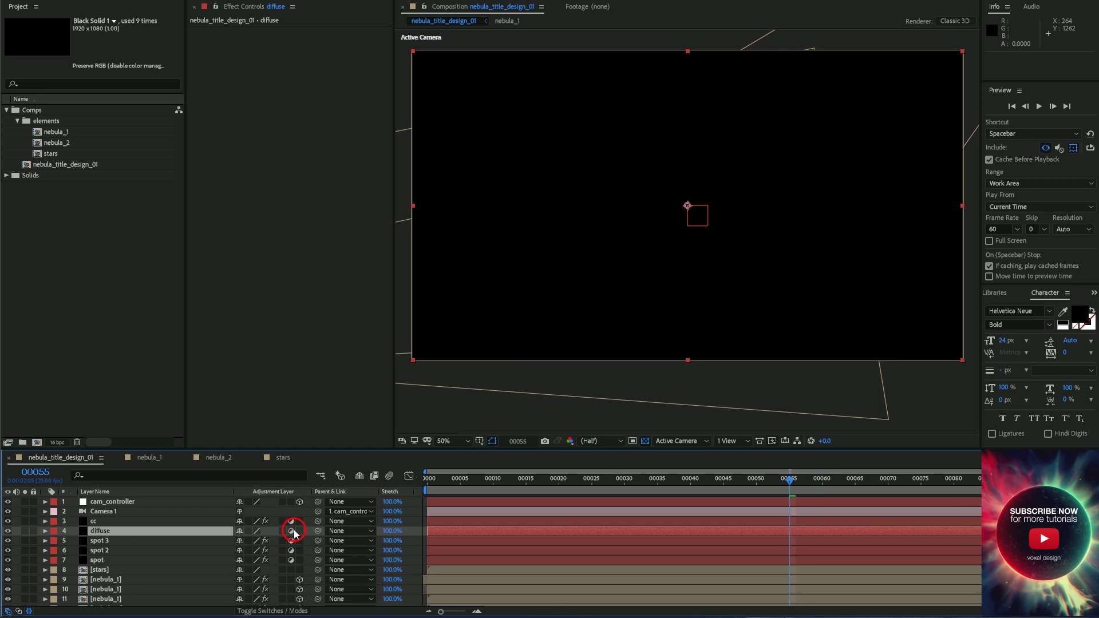
{"action": "key", "text": "ctrl+space"}
{"action": "type", "text": "fast"}
{"action": "left_click", "coordinate": [265, 596]}
{"action": "key", "text": "Return"}
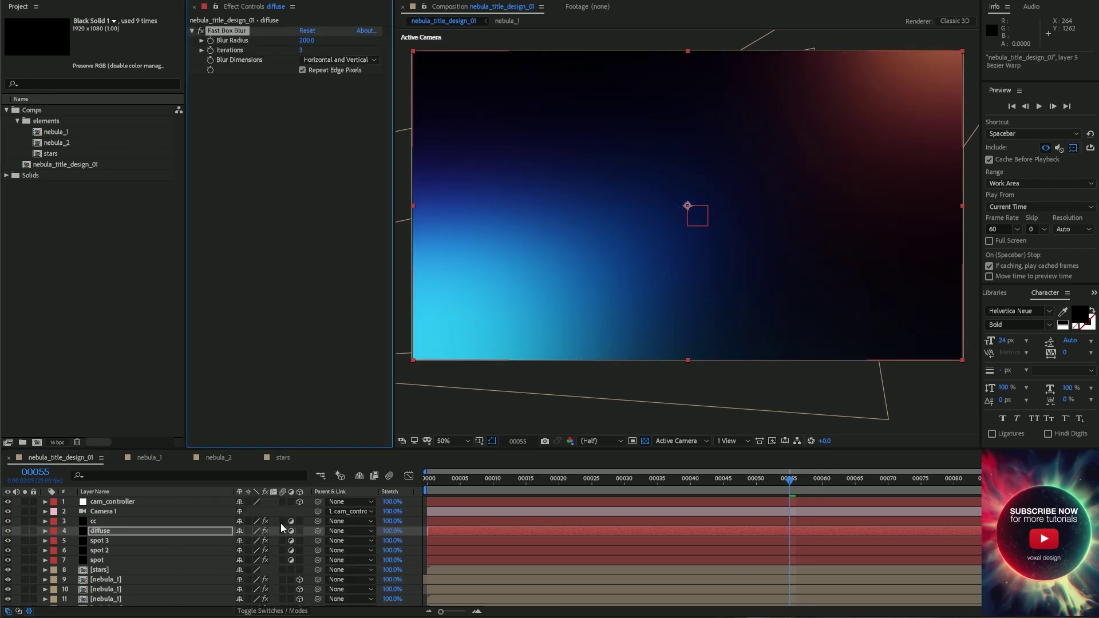
Step: Try diffuse in Screen at 50% opacity, then settle on Normal at about 25%
{"action": "key", "text": "F4"}
{"action": "left_click", "coordinate": [266, 531]}
{"action": "left_click", "coordinate": [263, 166]}
{"action": "type", "text": "t50"}
{"action": "key", "text": "Return"}
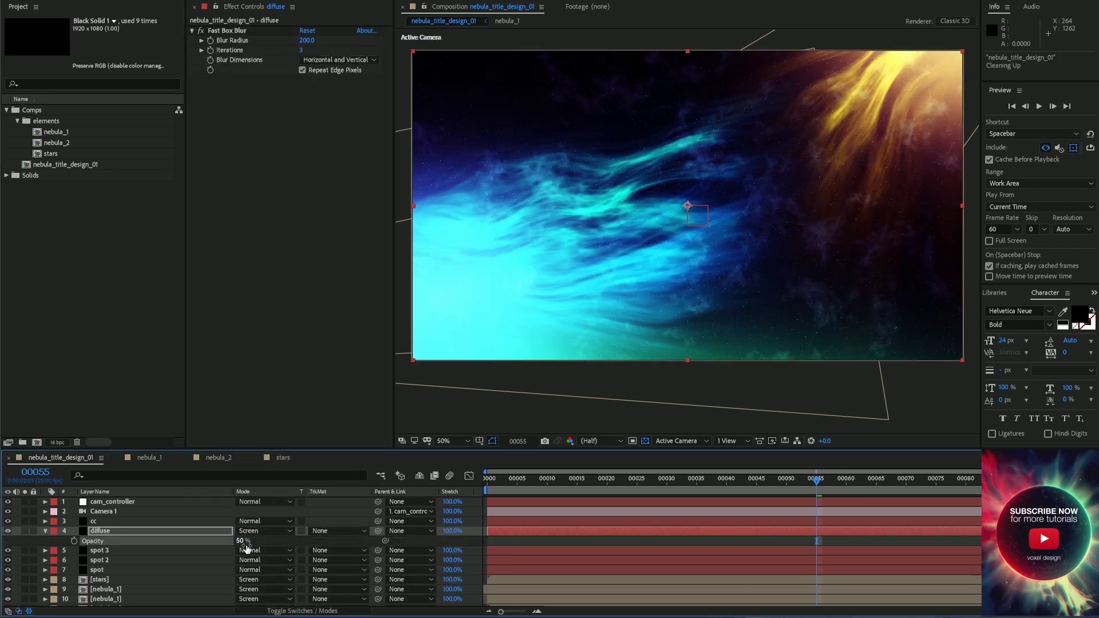
{"action": "type", "text": "25"}
{"action": "left_click", "coordinate": [267, 531]}
{"action": "left_click", "coordinate": [263, 26]}
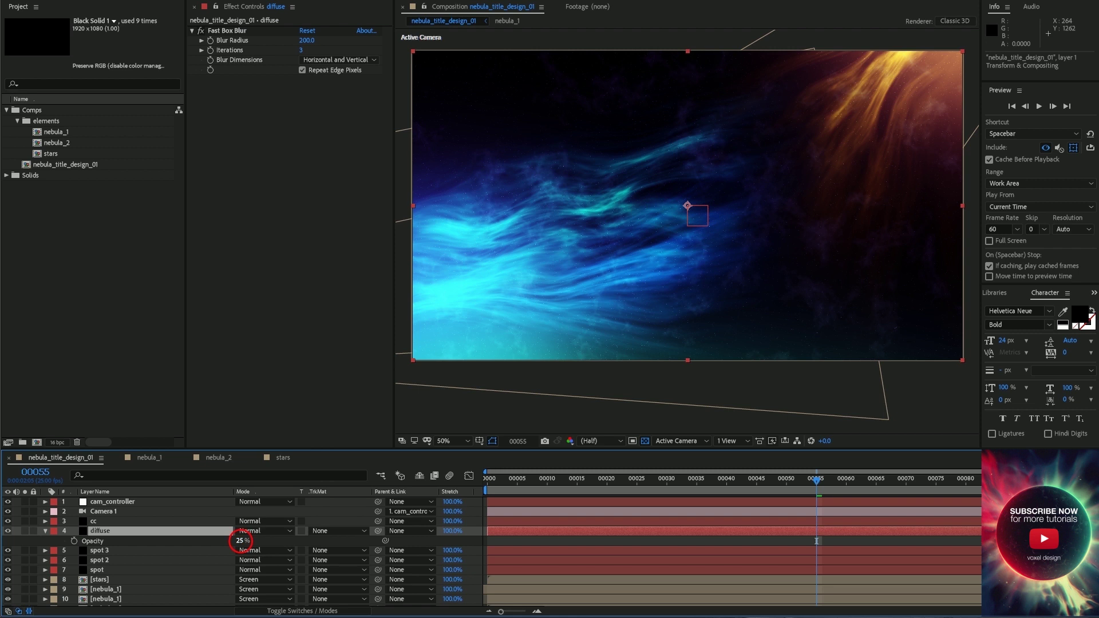
{"action": "left_click_drag", "start_coordinate": [240, 540], "coordinate": [255, 543]}
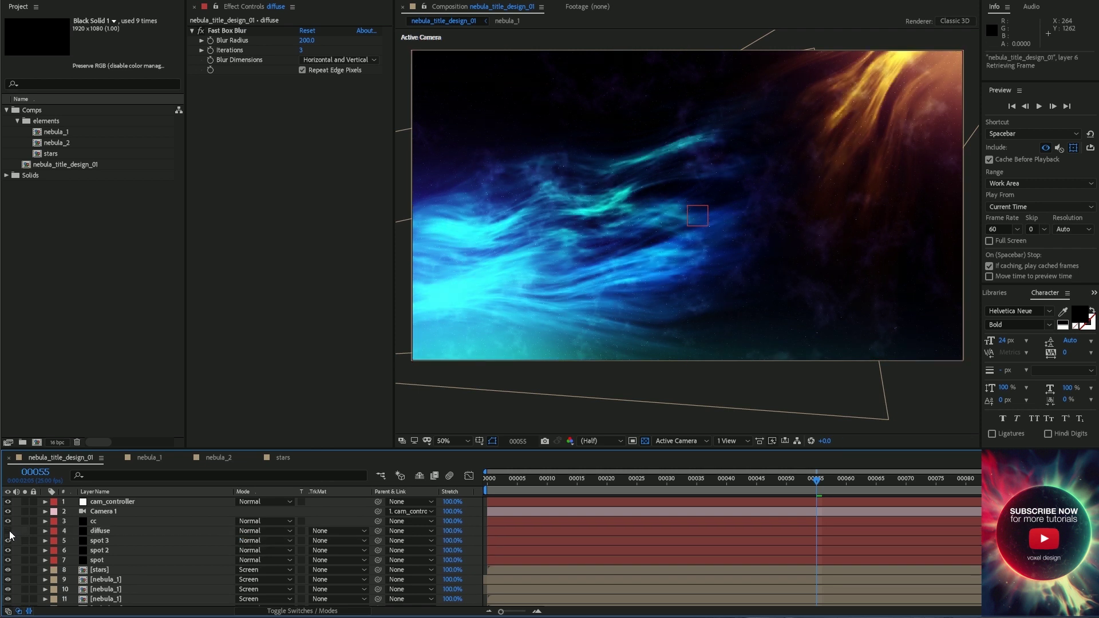
Step: Confirm the diffuse layer's opacity at 10% and select the cc grading layer
{"action": "left_click", "coordinate": [116, 531]}
{"action": "key", "text": "Return"}
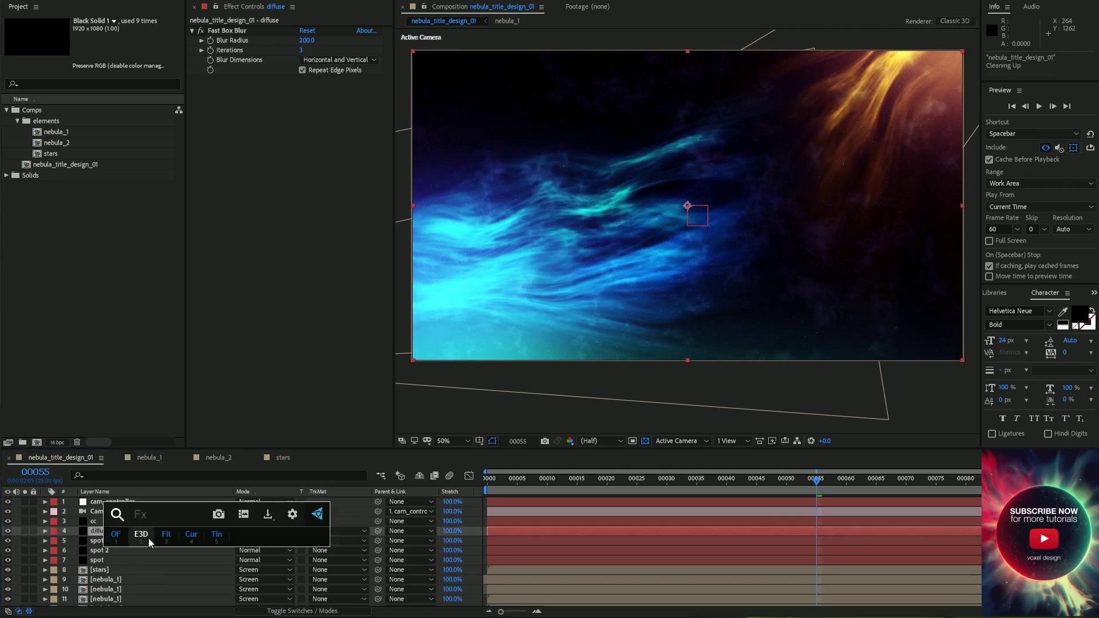
{"action": "key", "text": "t"}
{"action": "left_click", "coordinate": [118, 521]}
Step: Create a new adjustment layer named 'glow' and place it below cc
{"action": "key", "text": "ctrl+alt+y"}
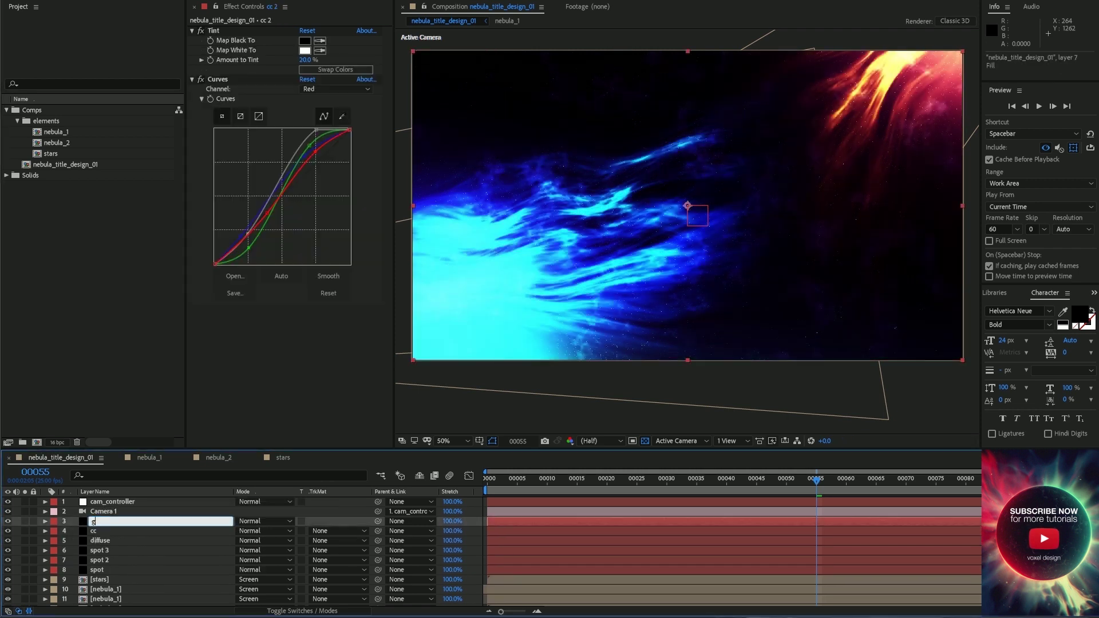
{"action": "key", "text": "Return"}
{"action": "type", "text": "glow"}
{"action": "key", "text": "Return"}
{"action": "key", "text": "F4"}
{"action": "left_click_drag", "start_coordinate": [143, 521], "coordinate": [144, 532]}
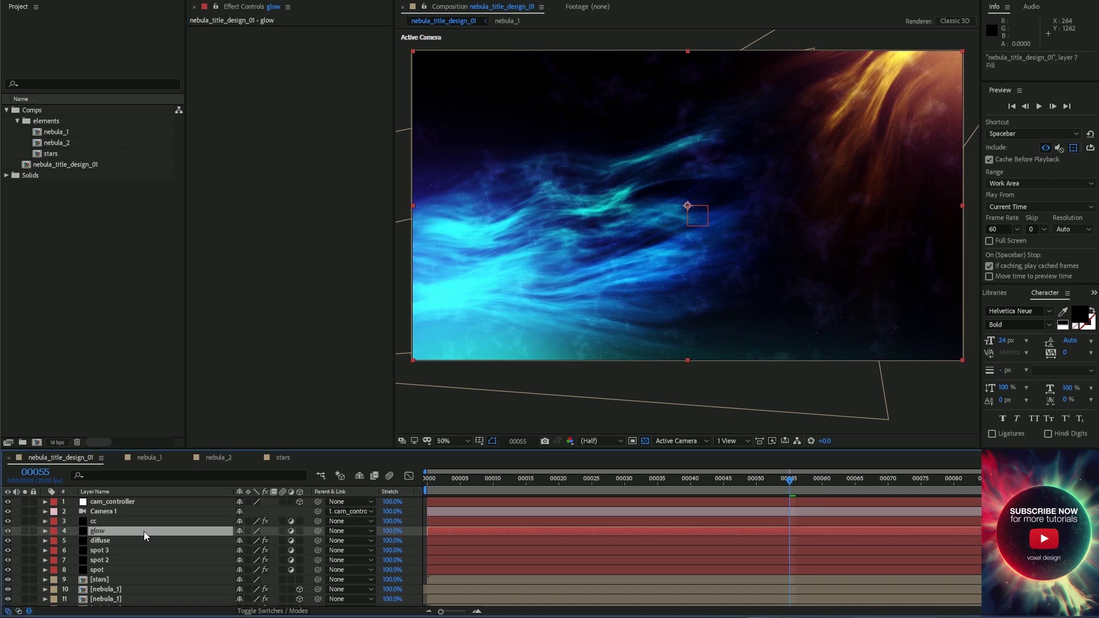
Step: Apply a Screen-blended Glow with radius 115, then open the nebula_3 comp
{"action": "key", "text": "ctrl+space"}
{"action": "type", "text": "glow"}
{"action": "key", "text": "Return"}
{"action": "left_click", "coordinate": [341, 89]}
{"action": "left_click", "coordinate": [335, 165]}
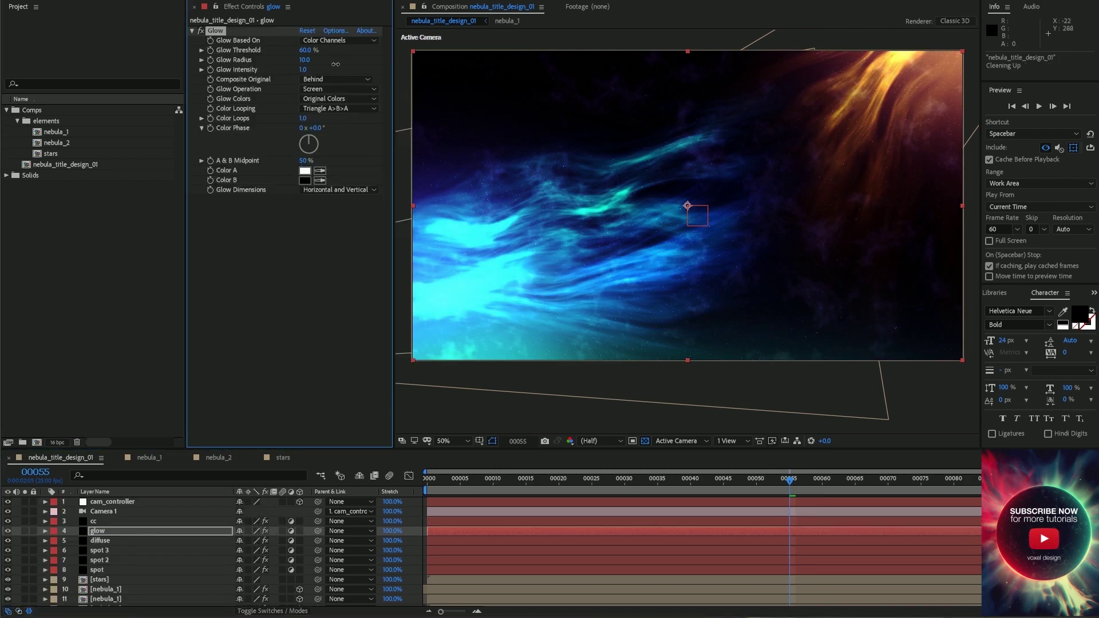
{"action": "mouse_move", "coordinate": [335, 64]}
{"action": "left_mouse_down"}
{"action": "mouse_move", "coordinate": [292, 60]}
{"action": "mouse_move", "coordinate": [296, 69]}
{"action": "mouse_move", "coordinate": [279, 55]}
{"action": "mouse_move", "coordinate": [354, 62]}
{"action": "left_mouse_up"}
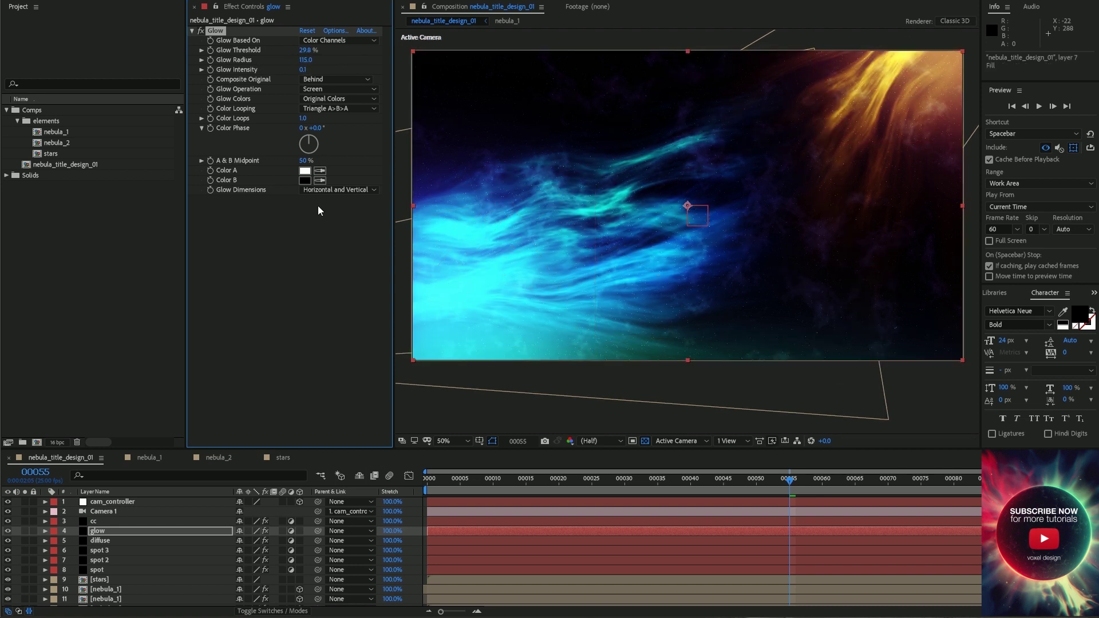
{"action": "double_click", "coordinate": [58, 153]}
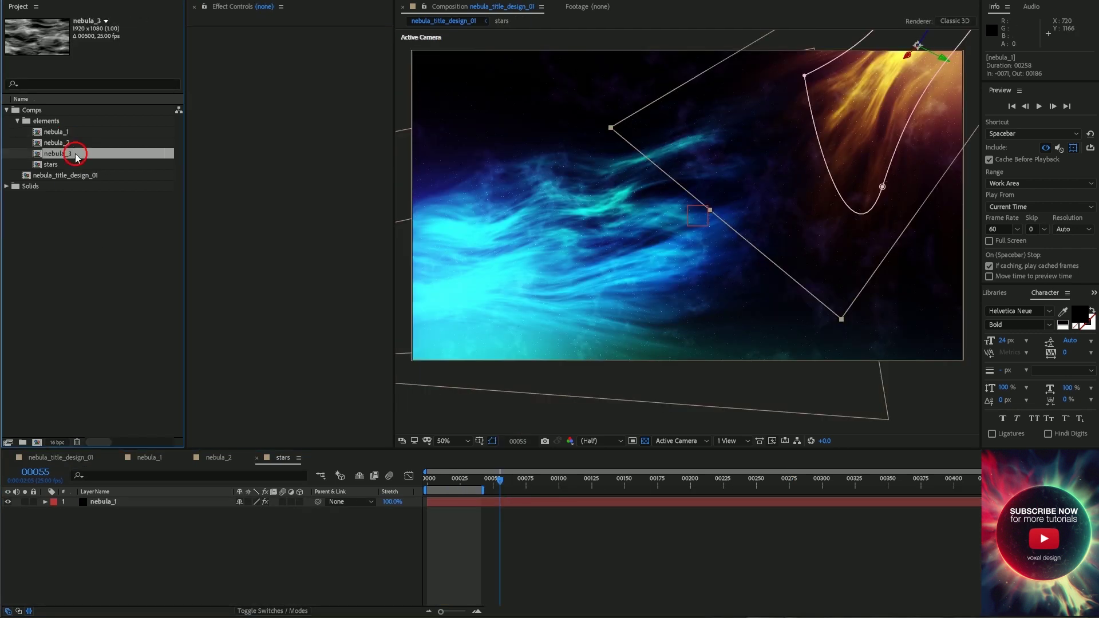
Step: Stretch nebula_1's fractal noise to Scale Width 1000 and Height 500, then return to nebula_title_design_01
{"action": "left_click", "coordinate": [464, 502]}
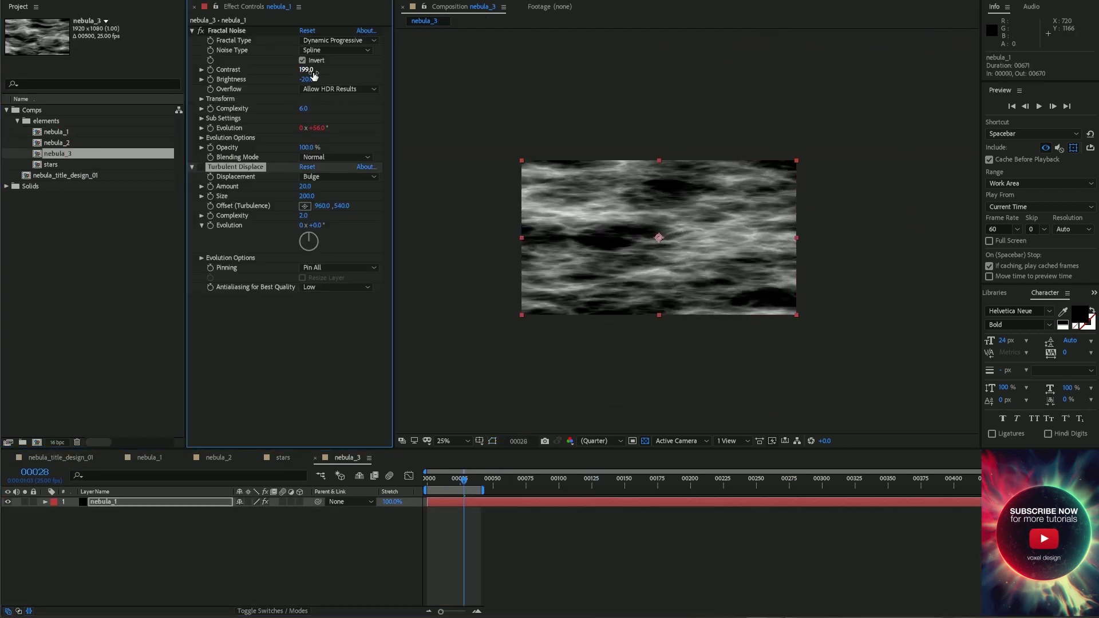
{"action": "left_click", "coordinate": [201, 99]}
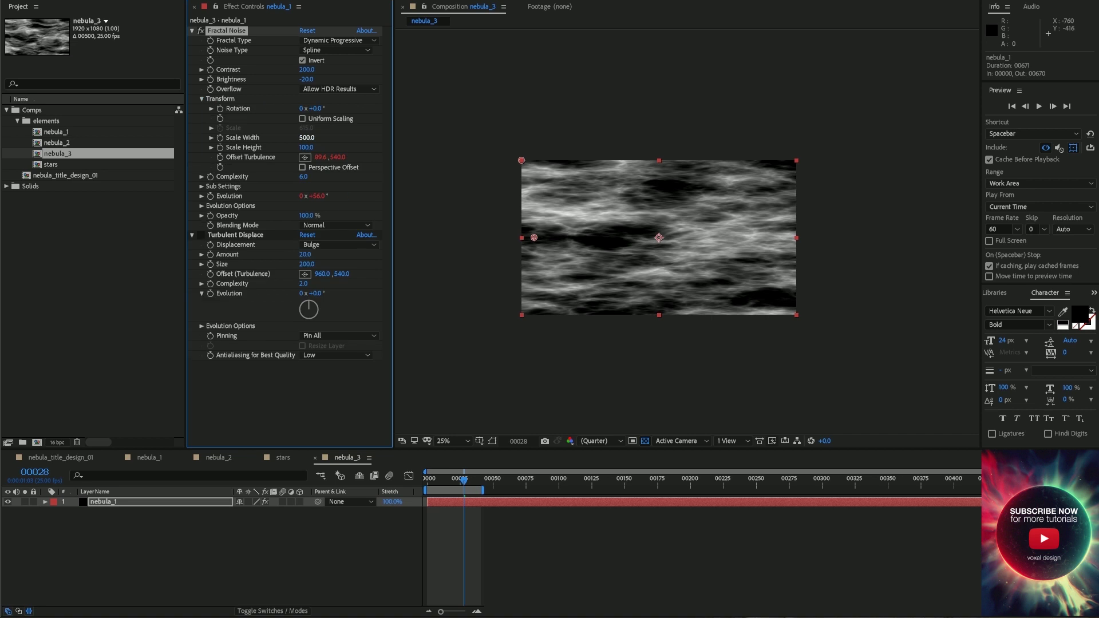
{"action": "type", "text": "00"}
{"action": "key", "text": "Return"}
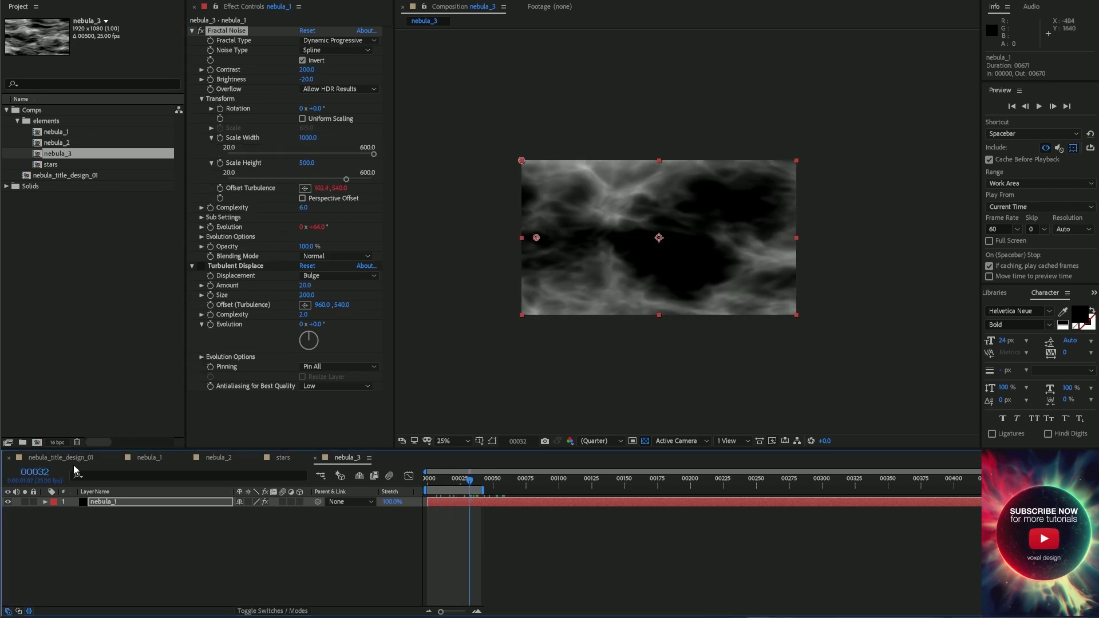
{"action": "left_click", "coordinate": [60, 457]}
Step: Duplicate the nebula layer, reshape its mask around the cloud, and tint its highlights orange
{"action": "key", "text": "ctrl+d"}
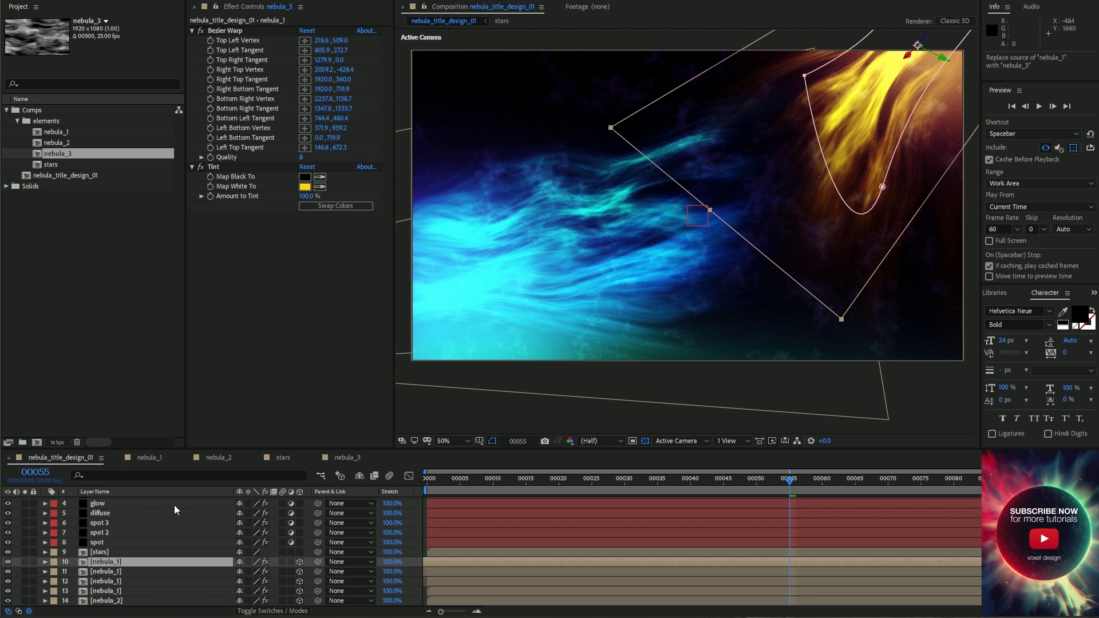
{"action": "left_click", "coordinate": [225, 30]}
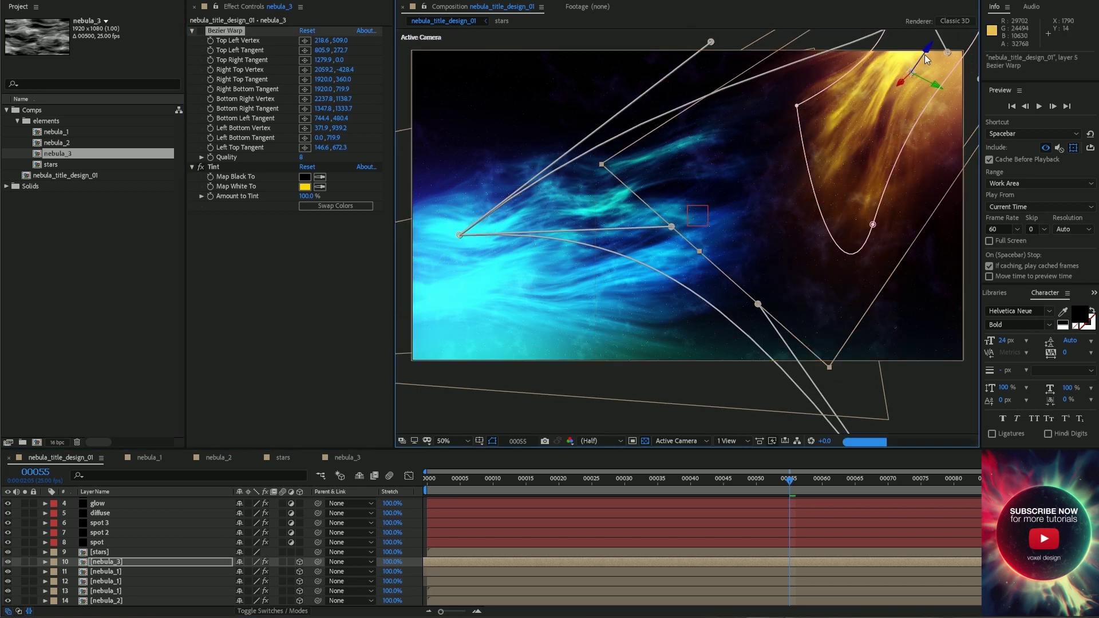
{"action": "left_click", "coordinate": [810, 99]}
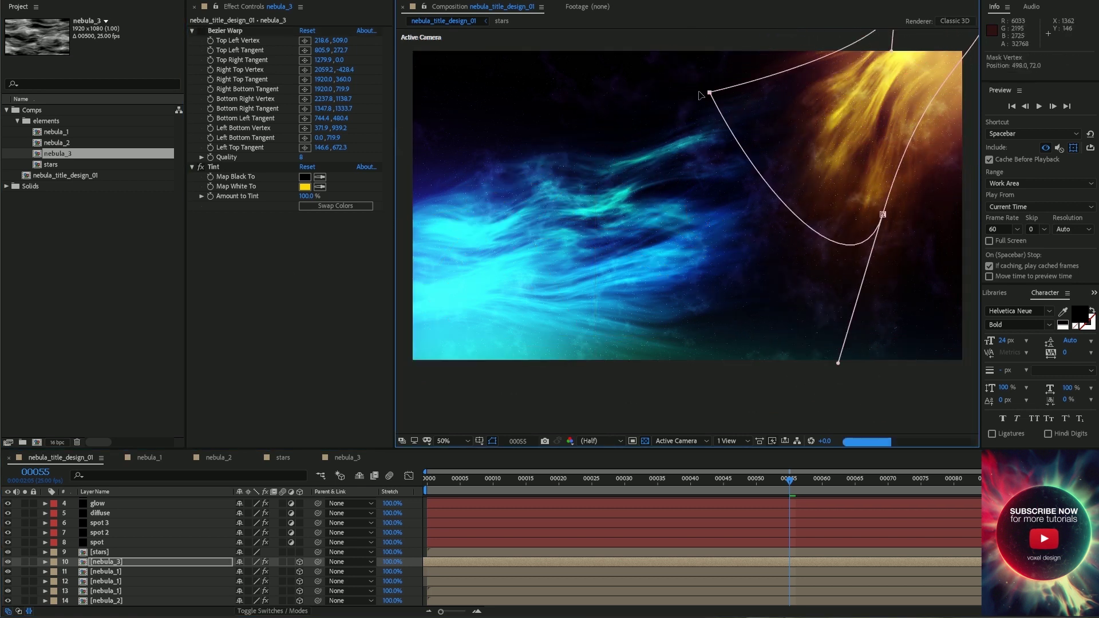
{"action": "left_click_drag", "start_coordinate": [709, 92], "coordinate": [627, 70]}
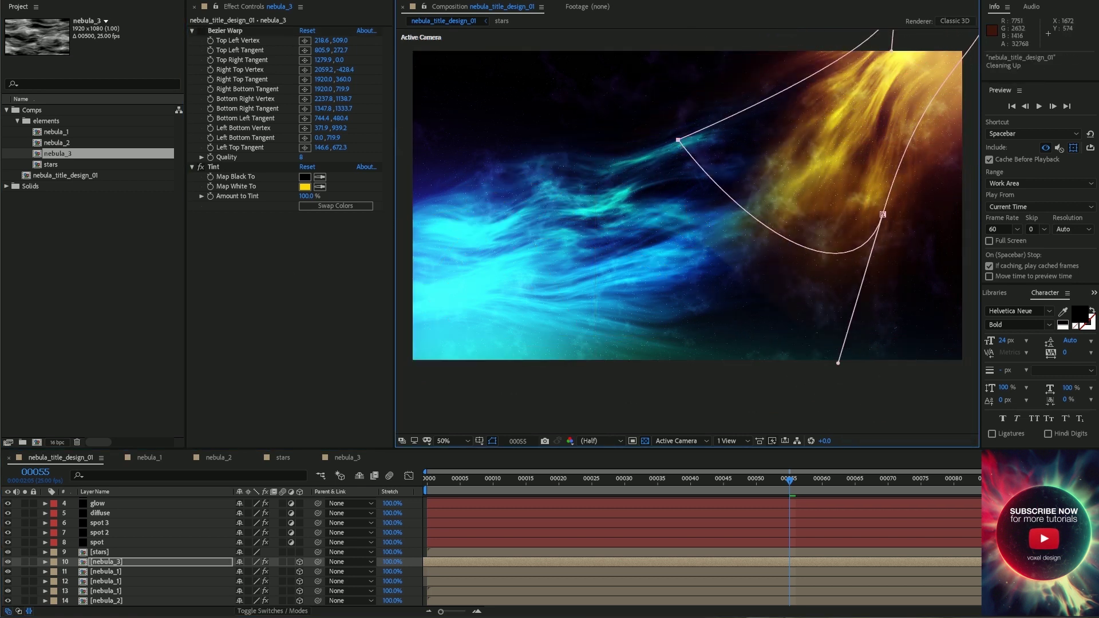
{"action": "left_click_drag", "start_coordinate": [882, 214], "coordinate": [933, 206]}
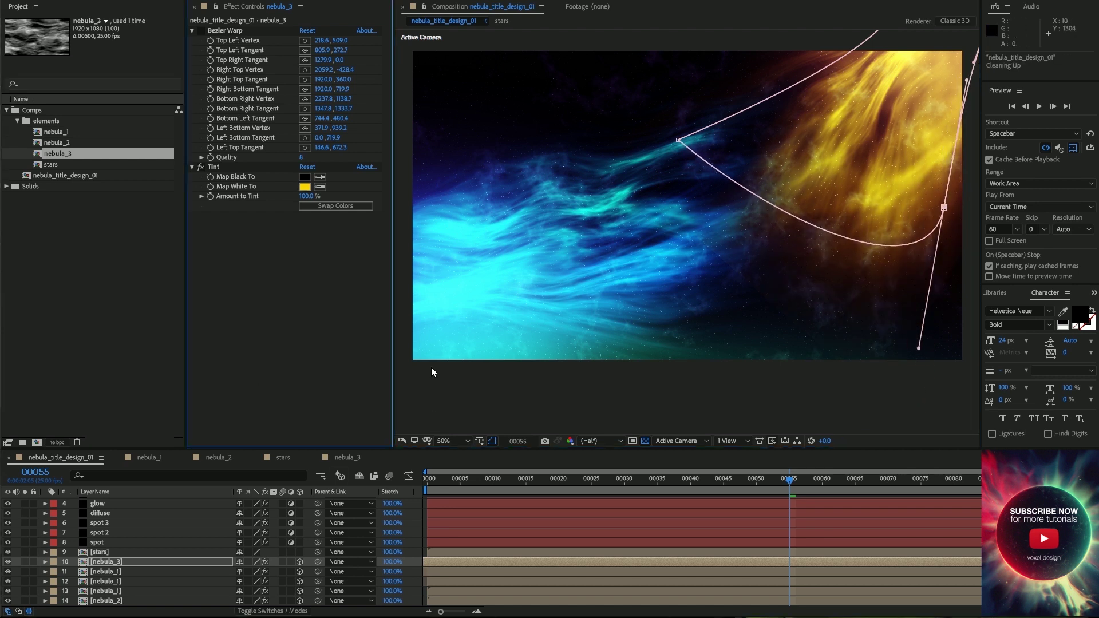
{"action": "left_click", "coordinate": [304, 186]}
{"action": "key", "text": "Return"}
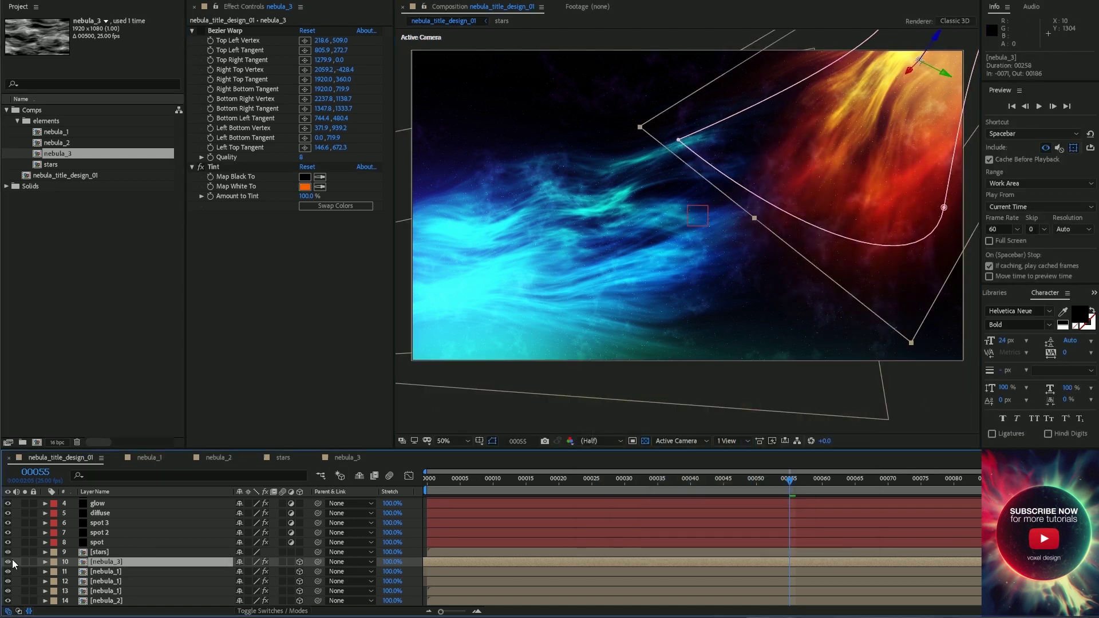
Step: Set the orange nebula_3 layer's opacity to 75%
{"action": "left_click", "coordinate": [10, 562]}
{"action": "left_click", "coordinate": [9, 561]}
{"action": "left_click", "coordinate": [61, 563]}
{"action": "key", "text": "t"}
{"action": "left_click", "coordinate": [244, 571]}
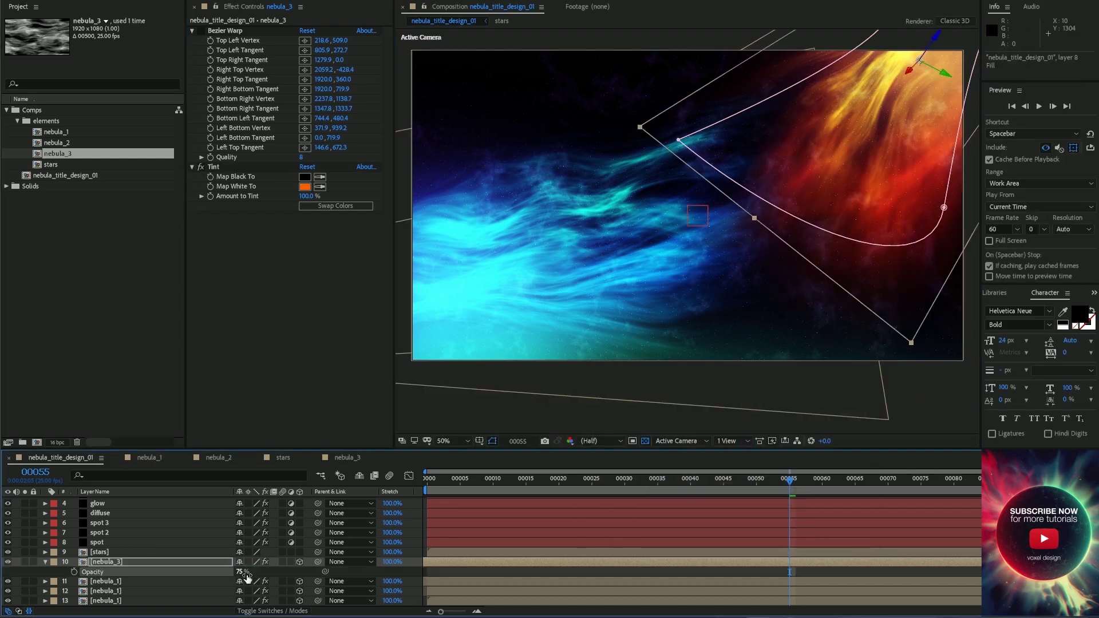
{"action": "key", "text": "Return"}
{"action": "key", "text": "t"}
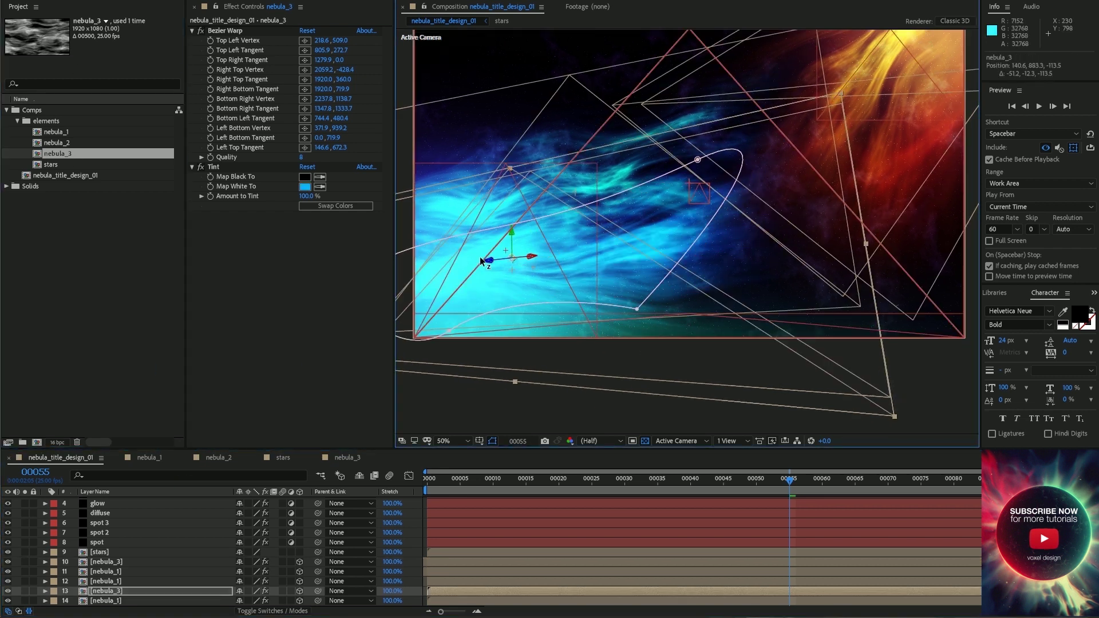
Step: Reshape the cyan copy's mask, reset and scale it to about 150%, and shift it right
{"action": "left_click_drag", "start_coordinate": [653, 303], "coordinate": [768, 328]}
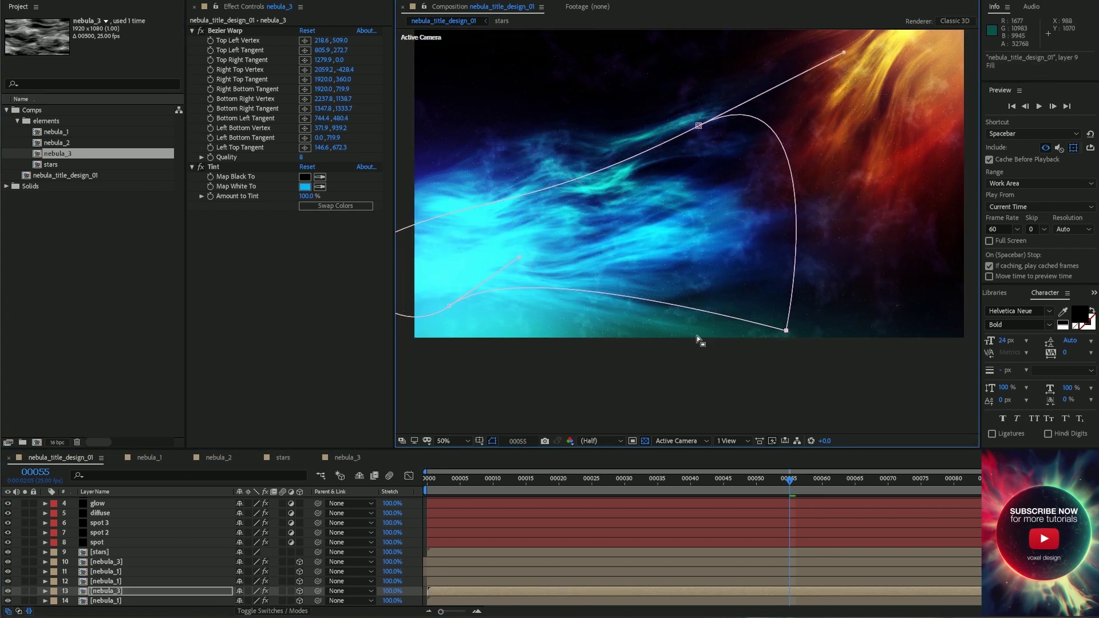
{"action": "key", "text": "s"}
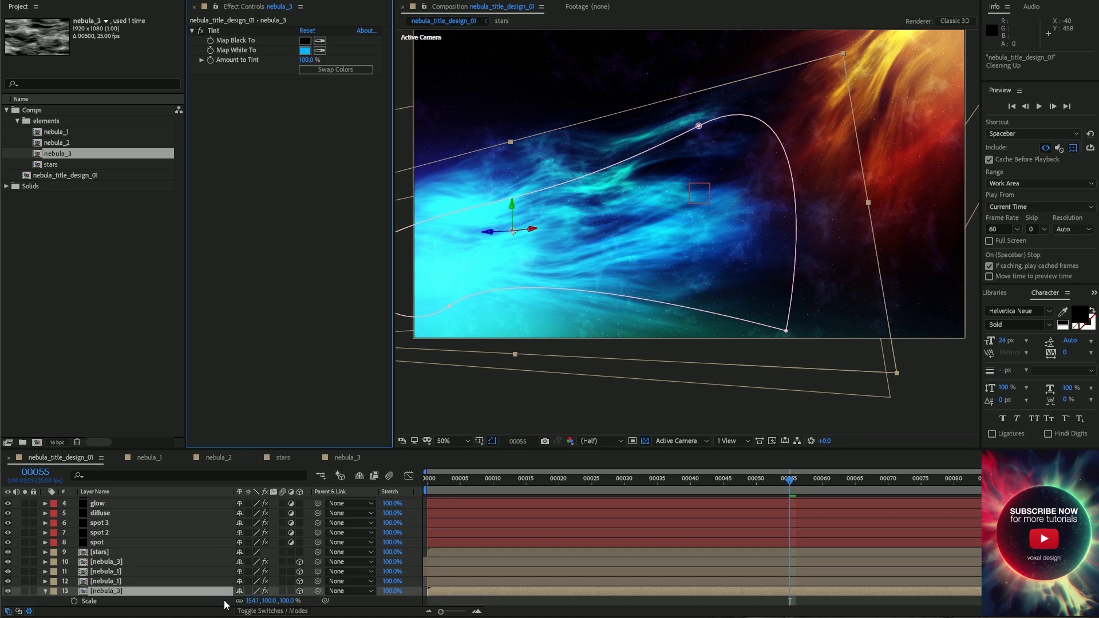
{"action": "right_click", "coordinate": [232, 600]}
{"action": "left_click", "coordinate": [260, 542]}
{"action": "left_click_drag", "start_coordinate": [707, 226], "coordinate": [855, 218]}
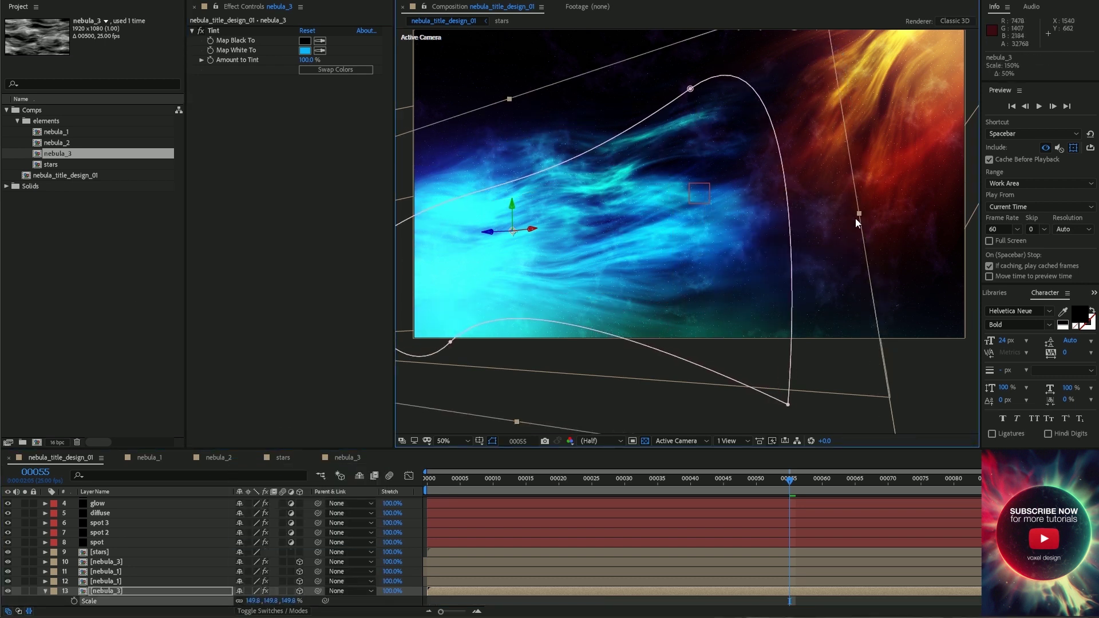
{"action": "left_click_drag", "start_coordinate": [663, 231], "coordinate": [699, 227]}
{"action": "key", "text": "t"}
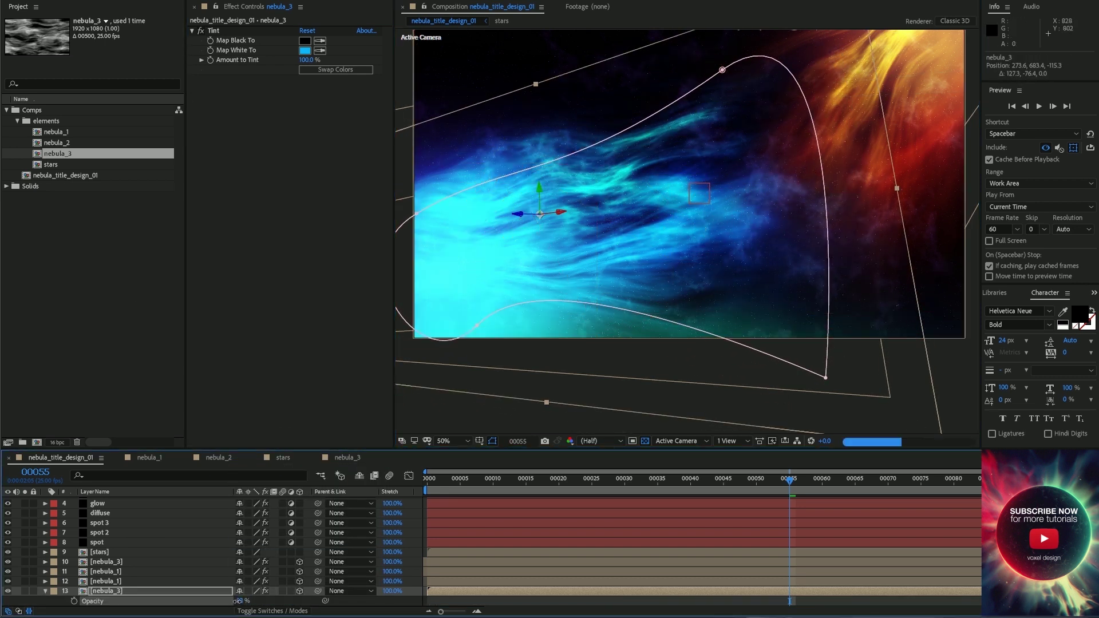
{"action": "left_click", "coordinate": [167, 533]}
Step: Lower the spot layer's opacity to about 59%
{"action": "left_click", "coordinate": [111, 542]}
{"action": "key", "text": "t"}
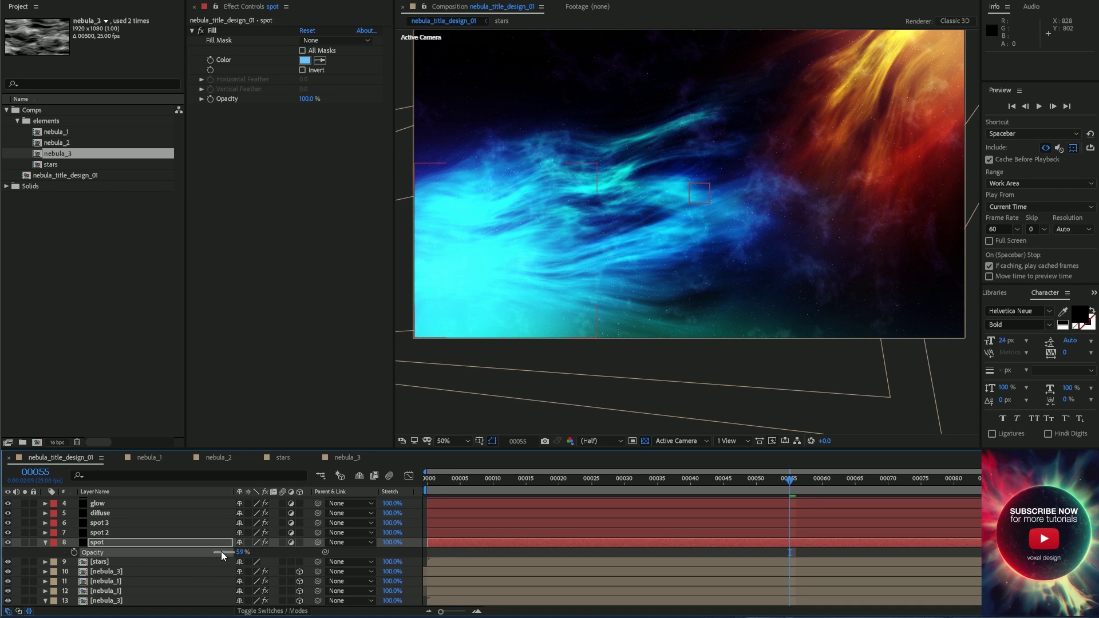
{"action": "left_click_drag", "start_coordinate": [221, 551], "coordinate": [231, 551]}
{"action": "key", "text": "t"}
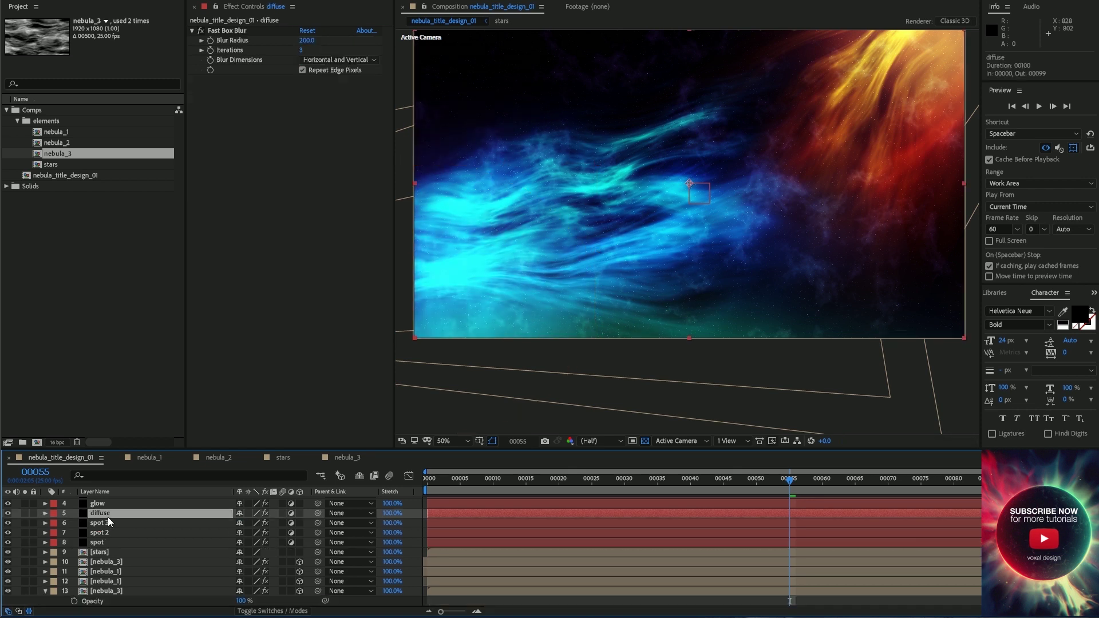
{"action": "scroll", "coordinate": [108, 517], "scroll_direction": "up", "scroll_amount": 2}
Step: Reduce the cc layer's Tint 2 amount to 25% and collapse its effects
{"action": "left_click", "coordinate": [107, 517]}
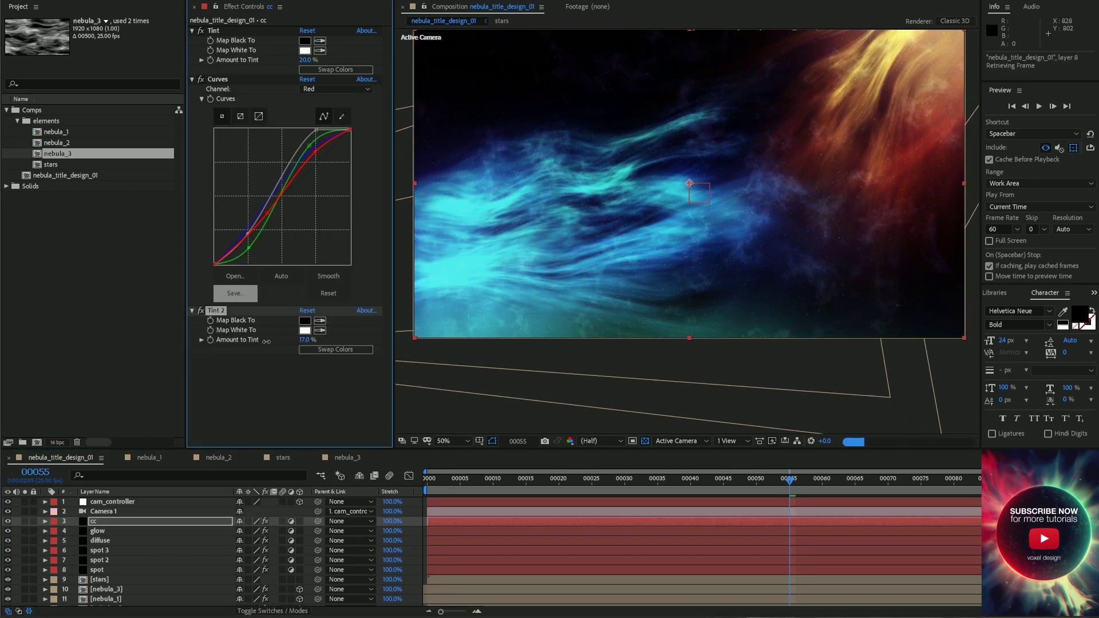
{"action": "left_click_drag", "start_coordinate": [268, 342], "coordinate": [267, 341]}
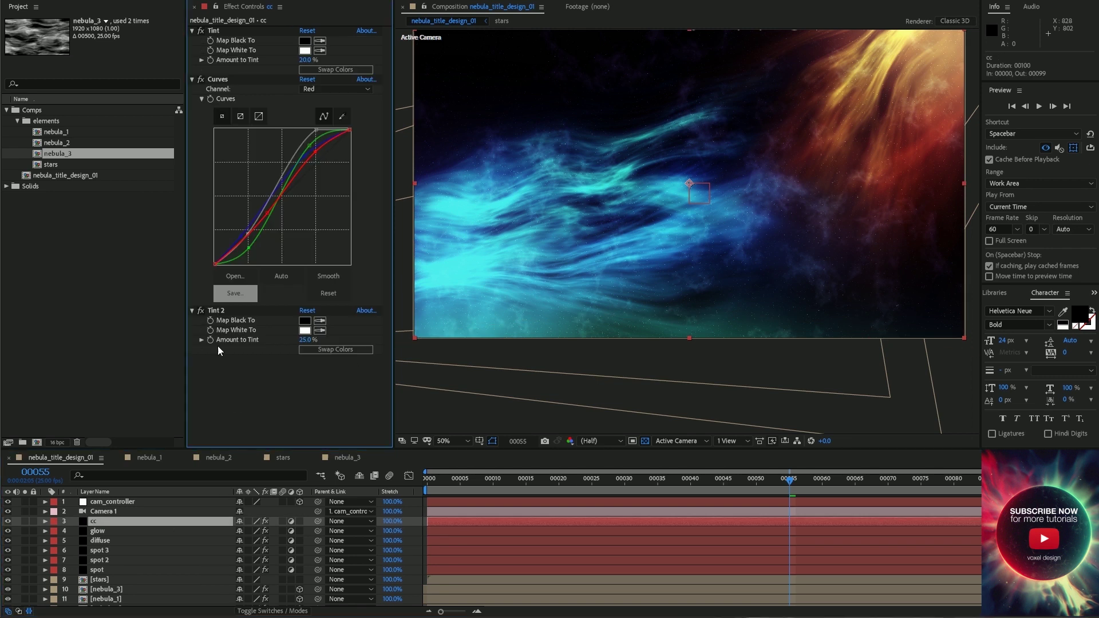
{"action": "key", "text": "ctrl+grave"}
{"action": "left_click", "coordinate": [53, 164]}
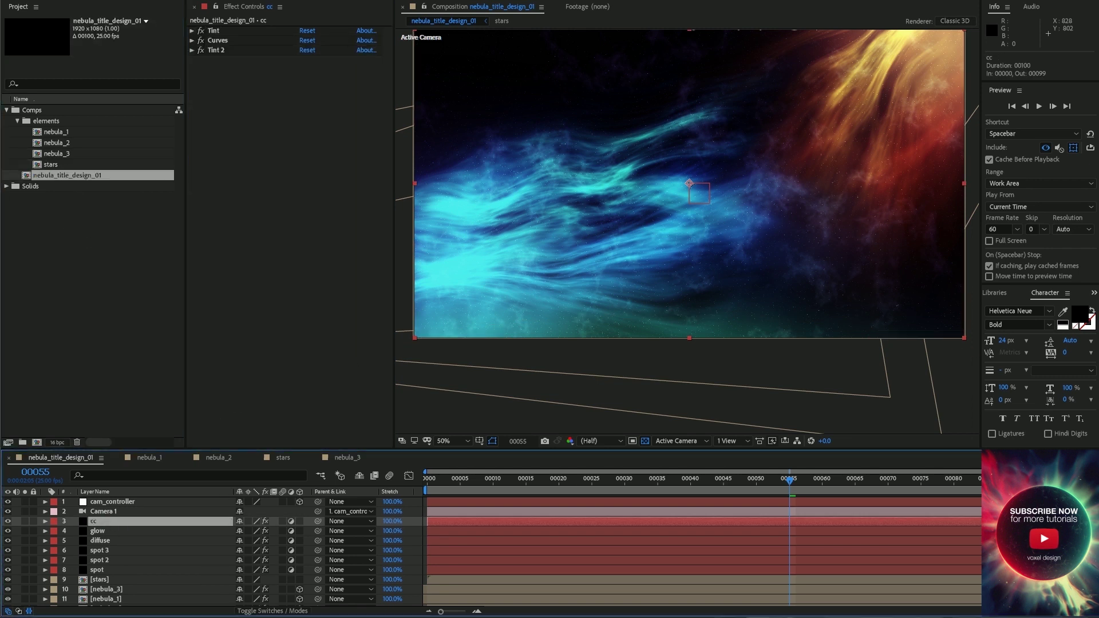
{"action": "key", "text": "ctrl+space"}
{"action": "type", "text": "tur"}
{"action": "left_click", "coordinate": [239, 438]}
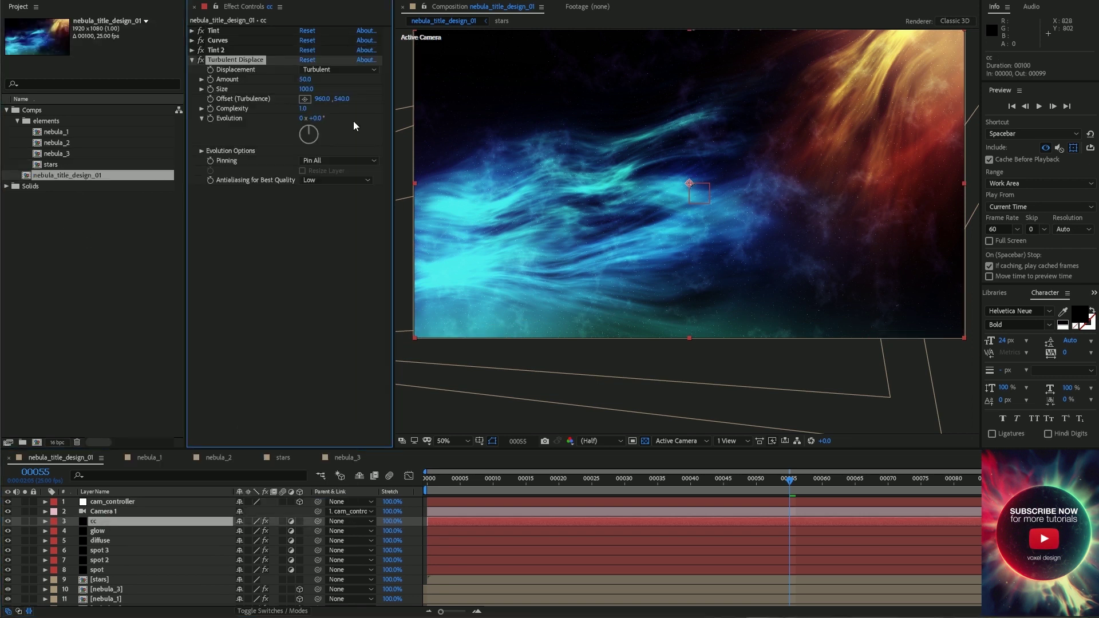
{"action": "left_click", "coordinate": [323, 161]}
{"action": "left_click", "coordinate": [329, 180]}
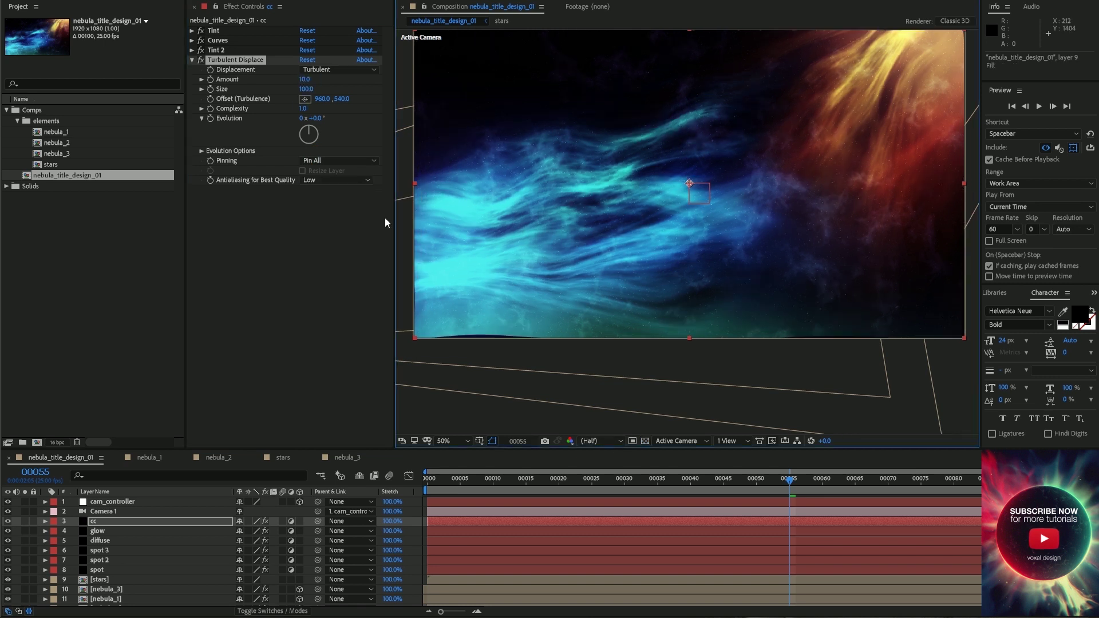
{"action": "left_click_drag", "start_coordinate": [302, 108], "coordinate": [312, 108]}
{"action": "left_click", "coordinate": [229, 59]}
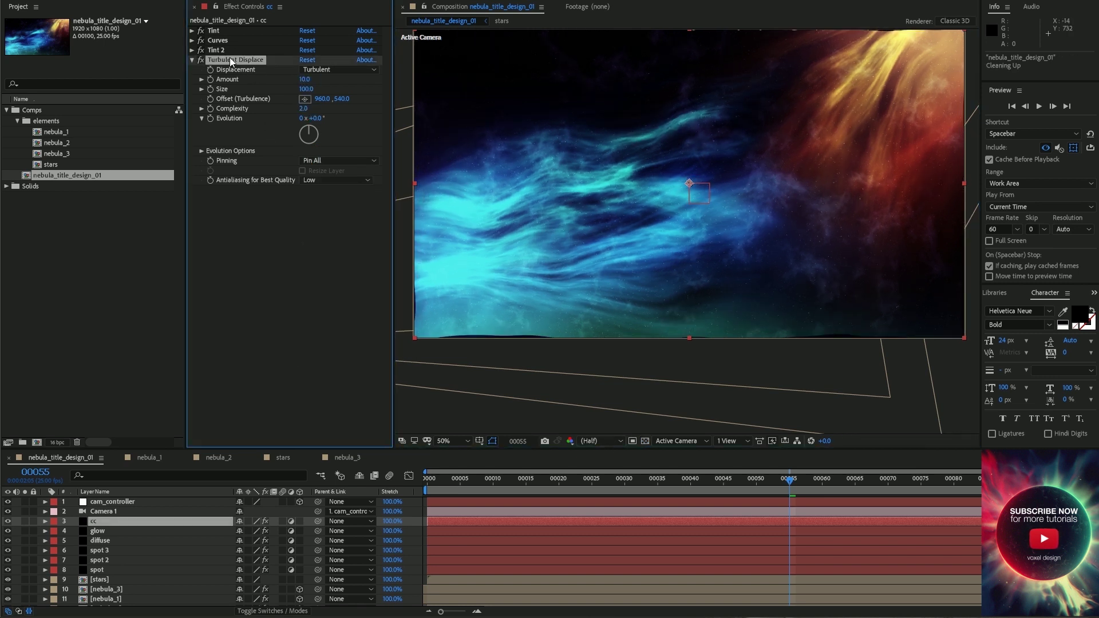
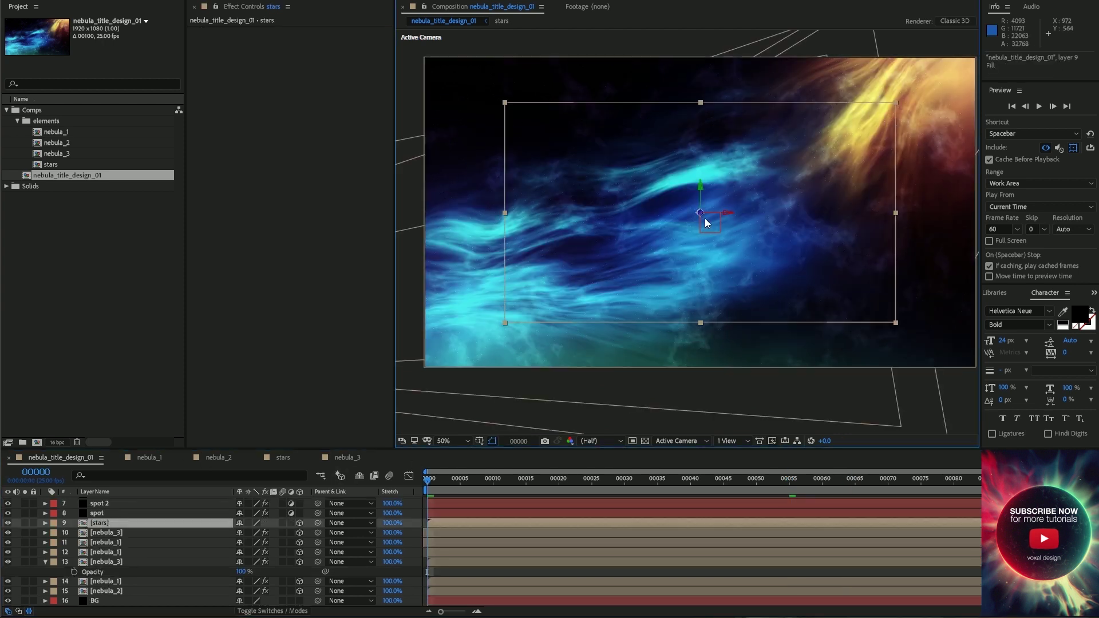
Step: Reset the stars layer's scale back to 100%
{"action": "left_click_drag", "start_coordinate": [731, 314], "coordinate": [706, 413]}
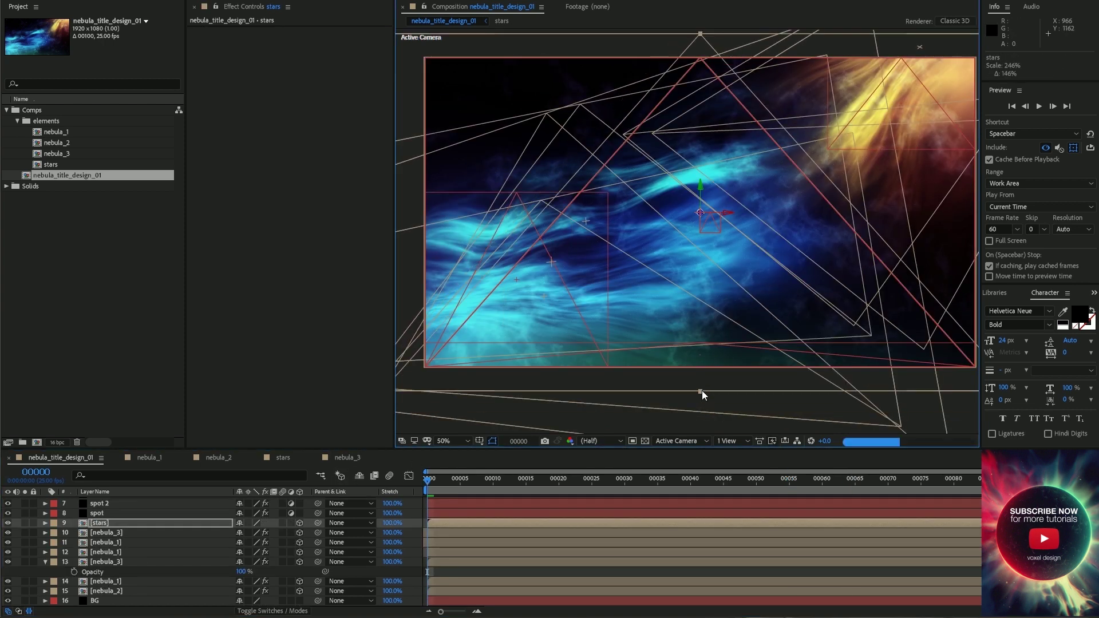
{"action": "left_click", "coordinate": [729, 440]}
{"action": "left_click", "coordinate": [744, 514]}
{"action": "left_click", "coordinate": [578, 95]}
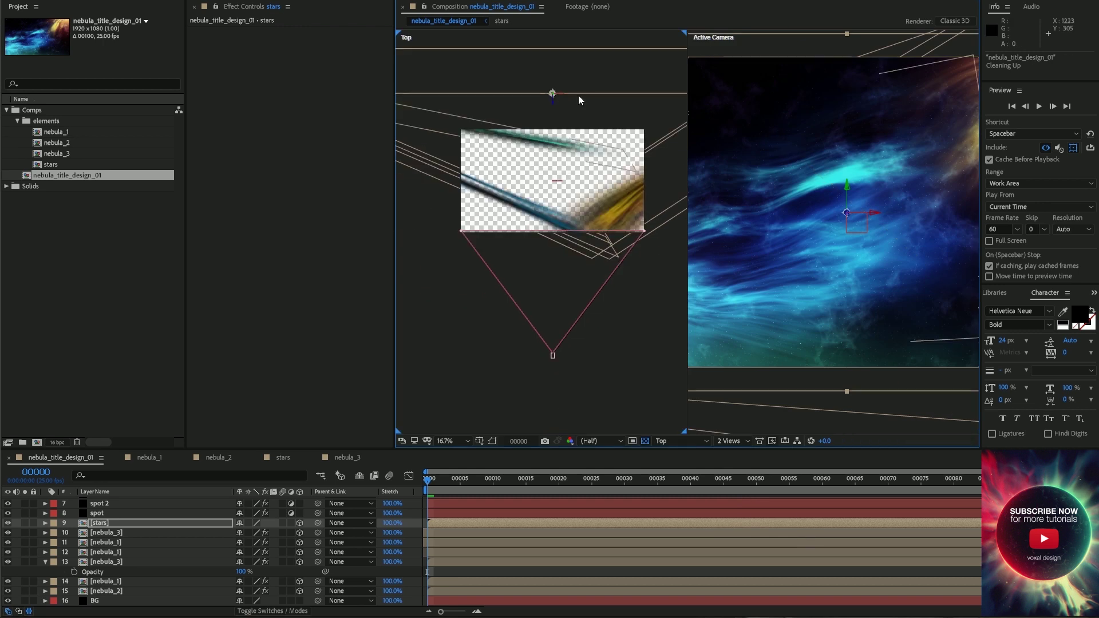
{"action": "key", "text": "s"}
{"action": "right_click", "coordinate": [209, 532]}
{"action": "left_click", "coordinate": [248, 610]}
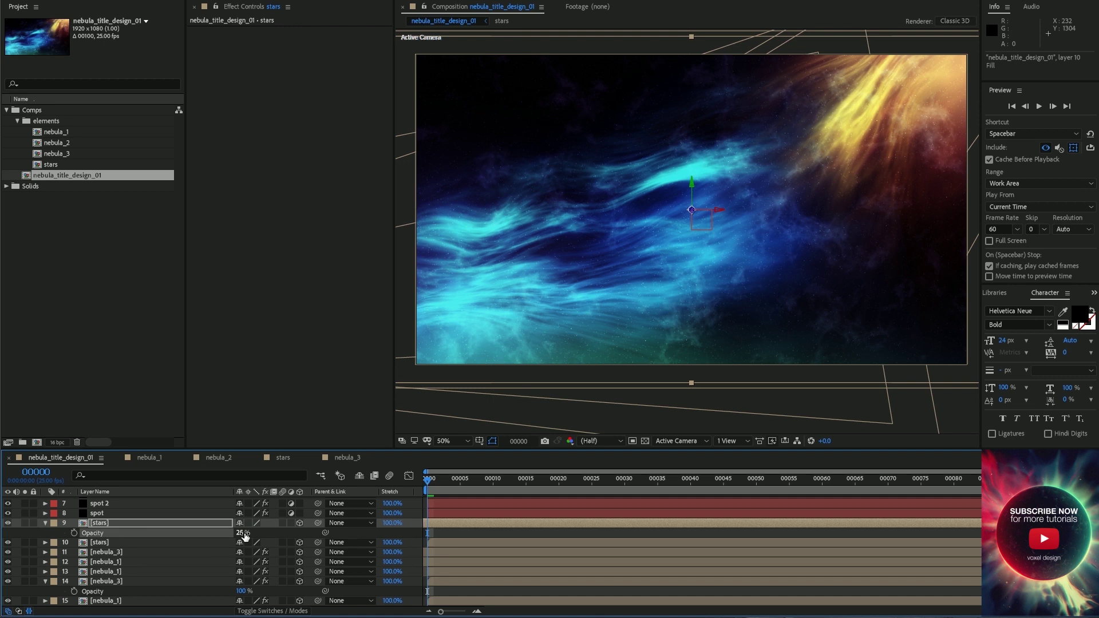
Step: Reshape the cc layer's Curves to darken the image slightly
{"action": "key", "text": "ctrl+a"}
{"action": "key", "text": "u"}
{"action": "key", "text": "ctrl+shift+a"}
{"action": "scroll", "coordinate": [172, 549], "scroll_direction": "up", "scroll_amount": 3}
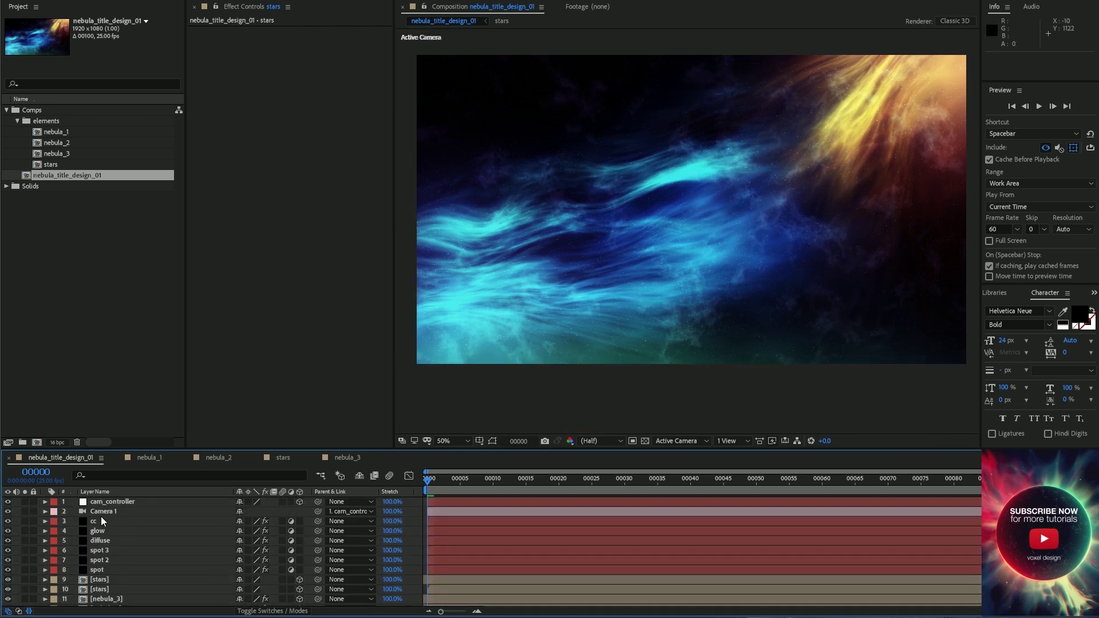
{"action": "left_click", "coordinate": [103, 521]}
{"action": "left_click", "coordinate": [193, 40]}
{"action": "left_click_drag", "start_coordinate": [329, 94], "coordinate": [312, 81]}
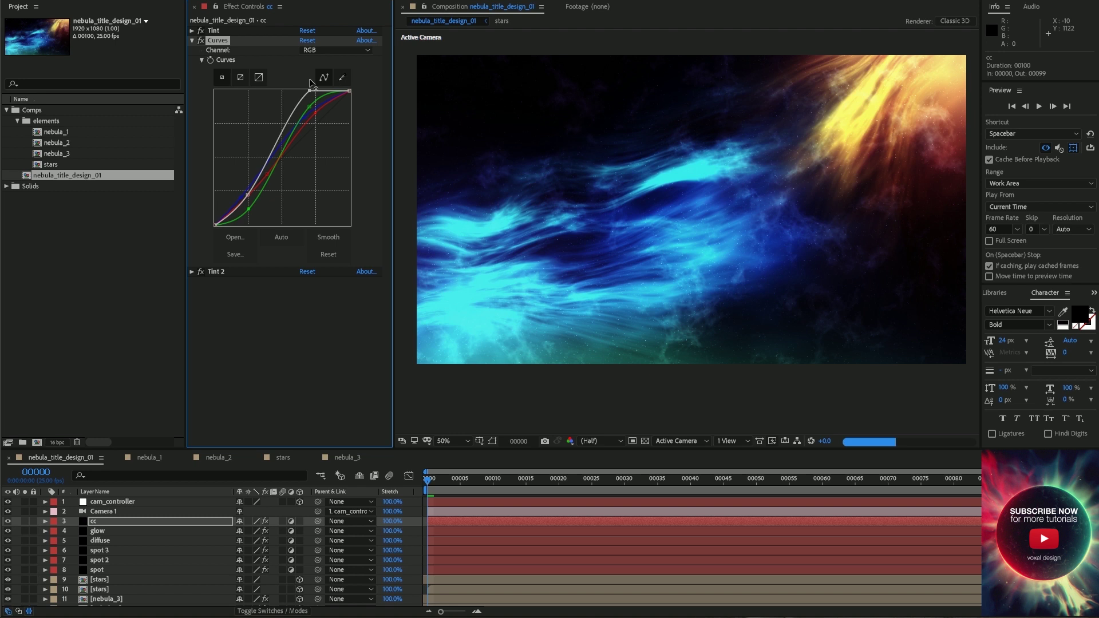
Step: Set the nebula_2 layer's opacity to 30%
{"action": "scroll", "coordinate": [172, 549], "scroll_direction": "down", "scroll_amount": 3}
{"action": "left_click", "coordinate": [198, 590]}
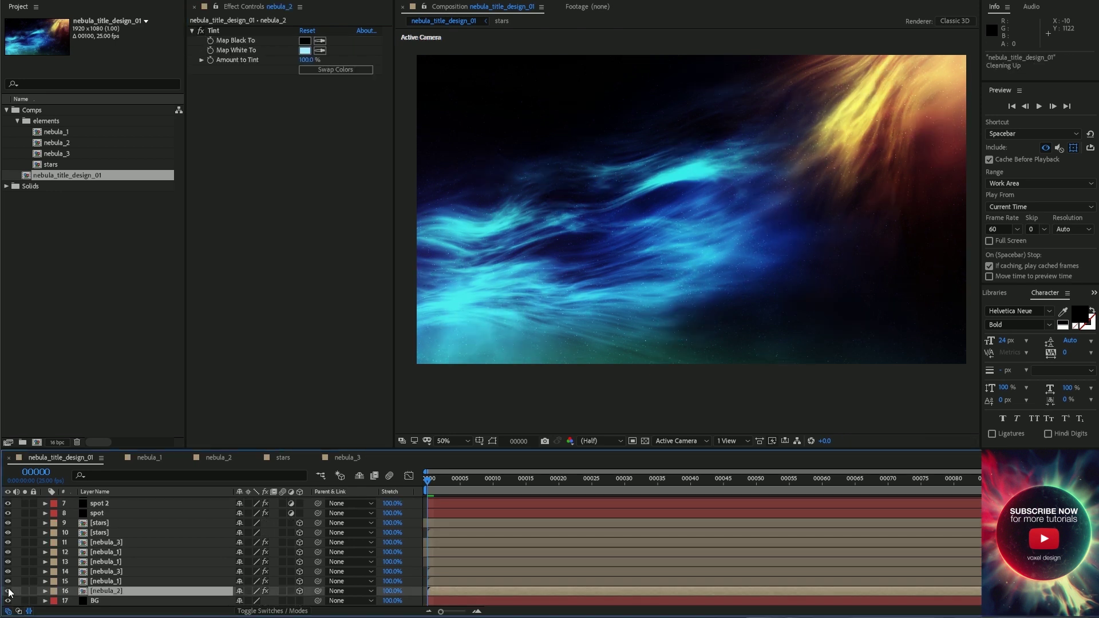
{"action": "key", "text": "t"}
{"action": "scroll", "coordinate": [198, 595], "scroll_direction": "down", "scroll_amount": 1}
{"action": "left_click", "coordinate": [242, 590]}
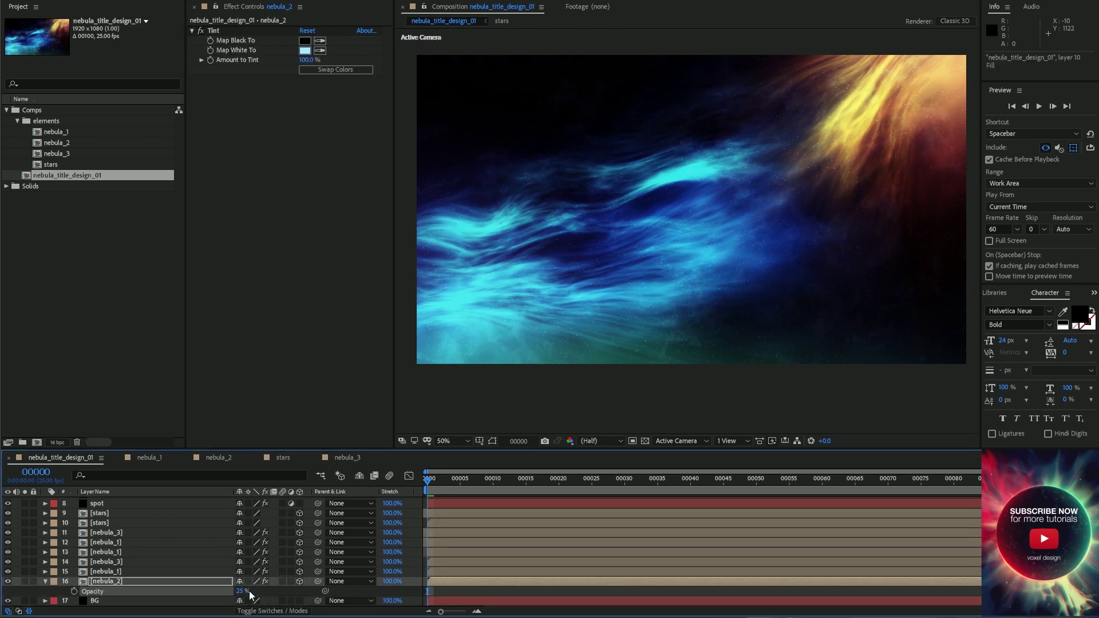
{"action": "type", "text": "30"}
{"action": "key", "text": "Return"}
Step: In nebula_1, set nebula_2 to Screen blending and turn on uniform noise scaling
{"action": "double_click", "coordinate": [56, 132]}
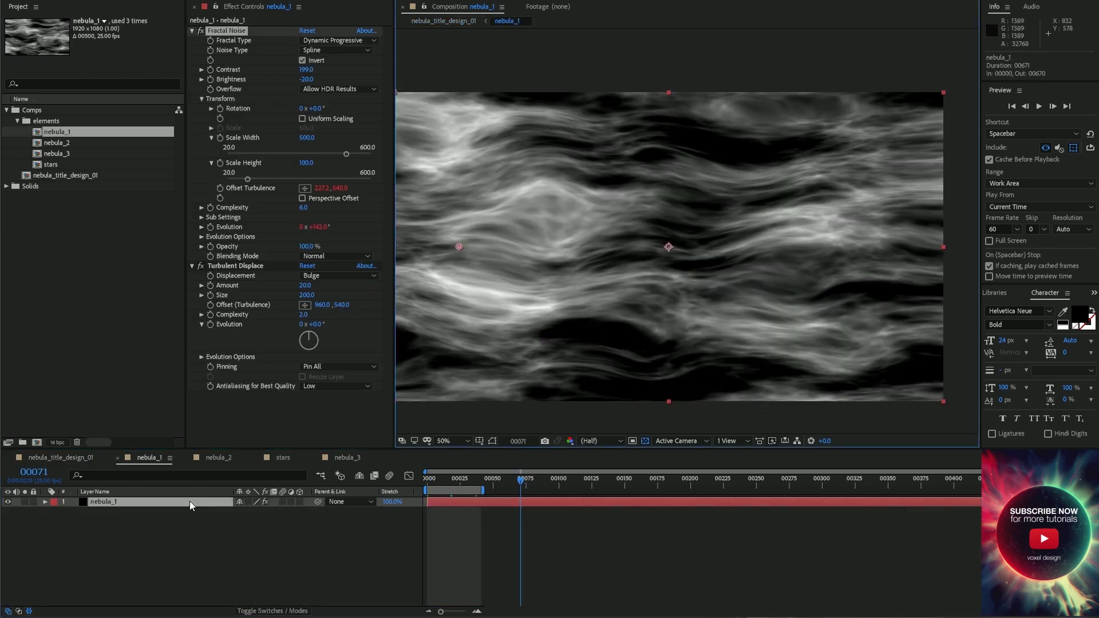
{"action": "left_click", "coordinate": [264, 502]}
{"action": "left_click", "coordinate": [269, 340]}
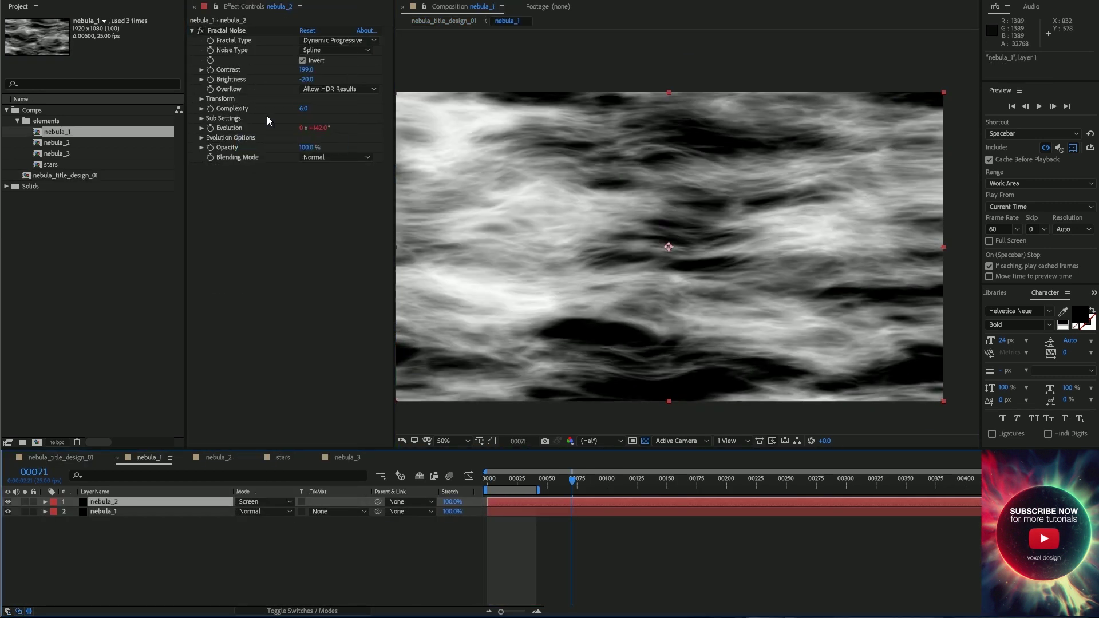
{"action": "type", "text": "10"}
{"action": "key", "text": "Return"}
{"action": "left_click", "coordinate": [302, 118]}
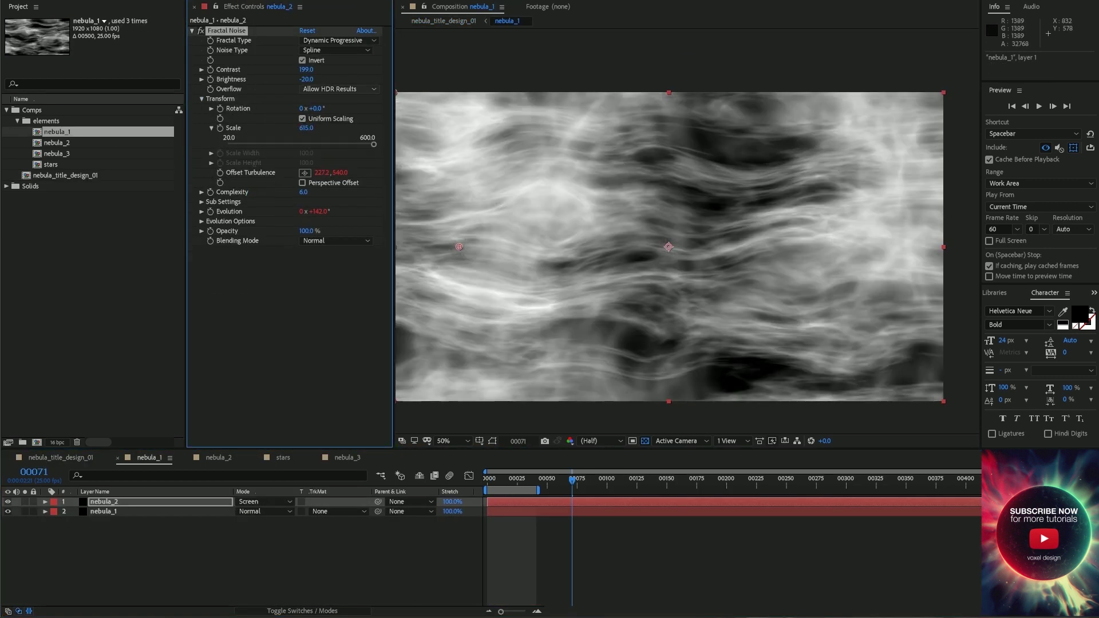
Step: Set the Fractal Noise to scale 150, brightness −50 and contrast 138
{"action": "left_click_drag", "start_coordinate": [309, 79], "coordinate": [298, 78]}
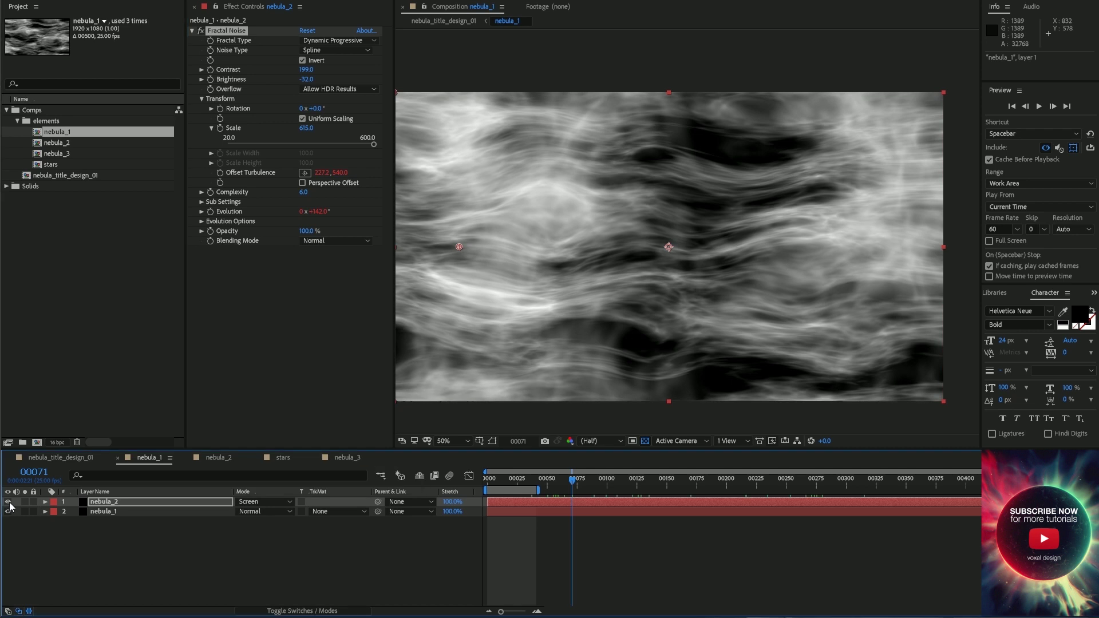
{"action": "left_click", "coordinate": [305, 128]}
{"action": "type", "text": "300"}
{"action": "key", "text": "Return"}
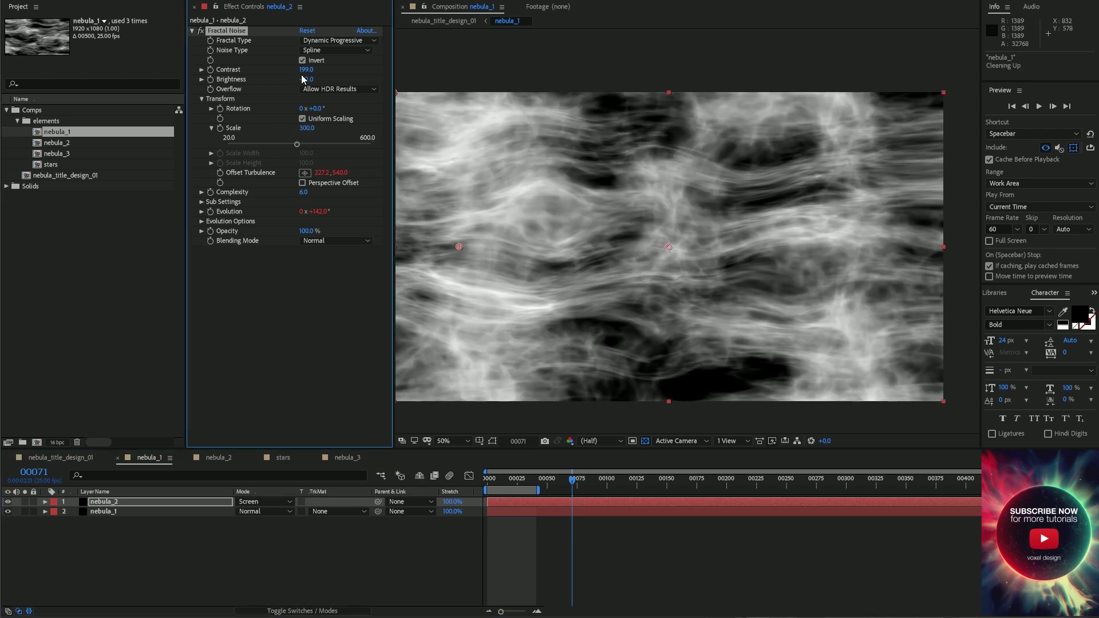
{"action": "left_click_drag", "start_coordinate": [303, 79], "coordinate": [312, 133]}
{"action": "left_click_drag", "start_coordinate": [306, 79], "coordinate": [312, 79]}
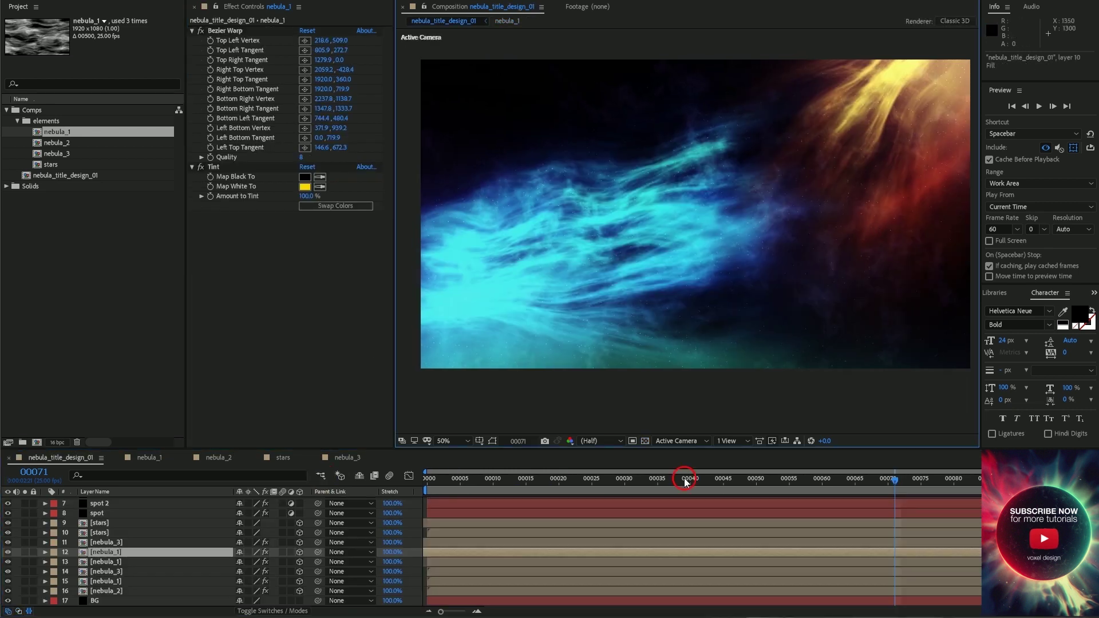
{"action": "left_click_drag", "start_coordinate": [684, 479], "coordinate": [552, 480]}
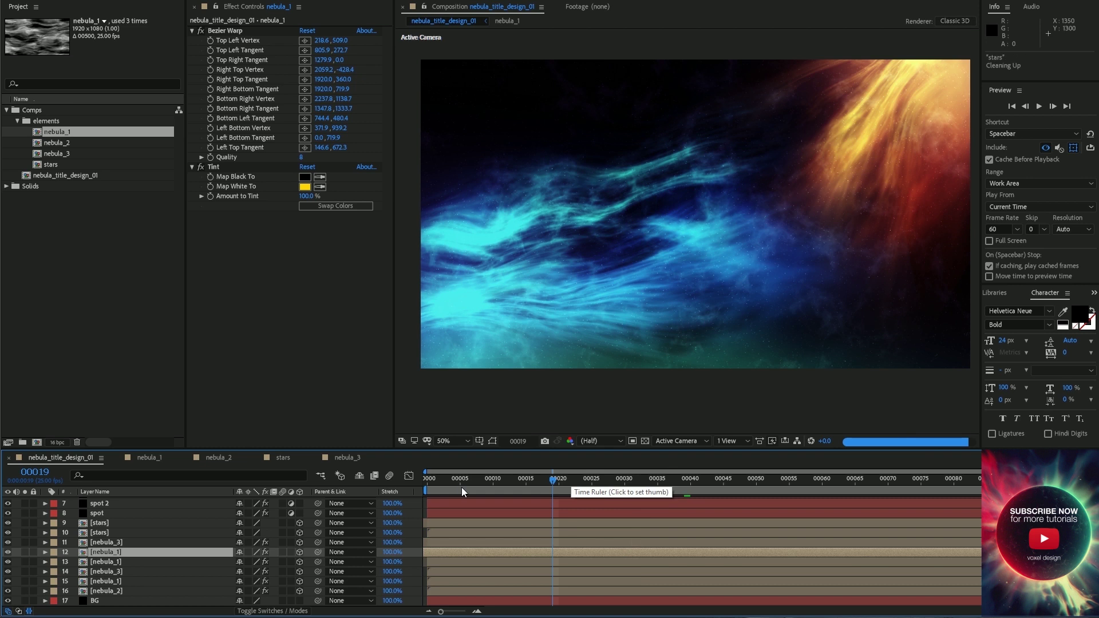
Step: Create a new text layer named Nebula and move it higher in the layer stack
{"action": "key", "text": "ctrl+alt+shift+t"}
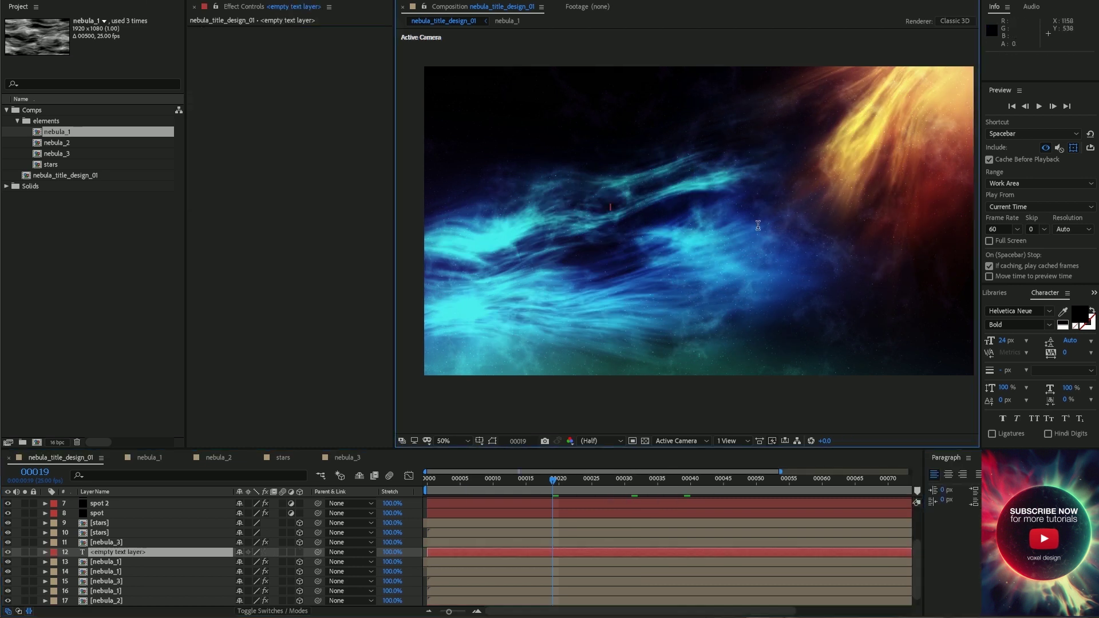
{"action": "type", "text": "Nebula"}
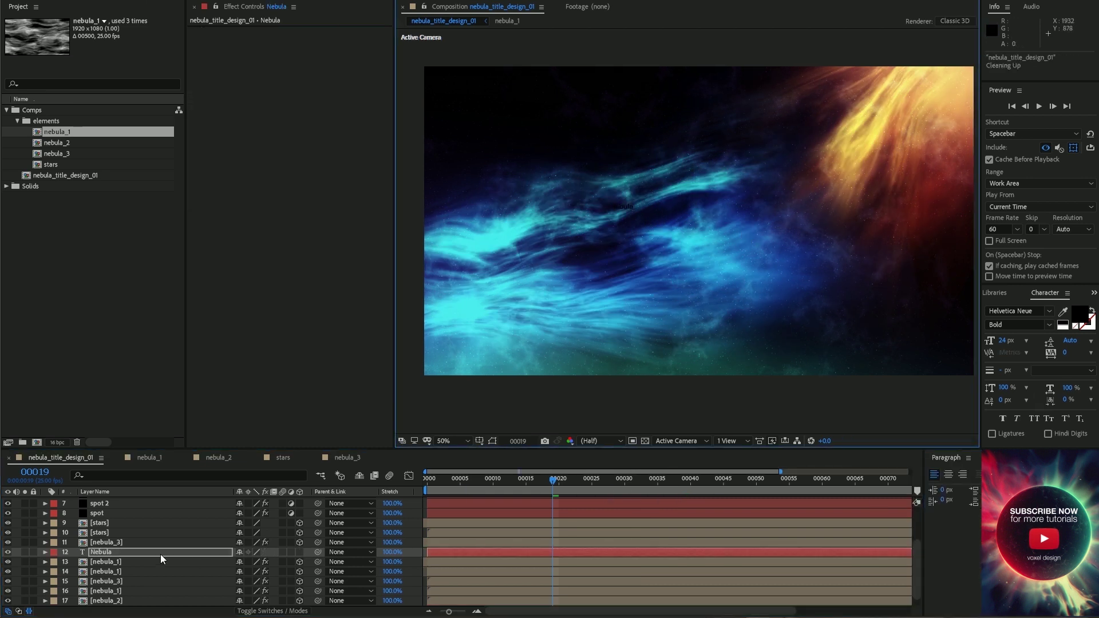
{"action": "key", "text": "Return"}
{"action": "left_click_drag", "start_coordinate": [160, 554], "coordinate": [177, 576]}
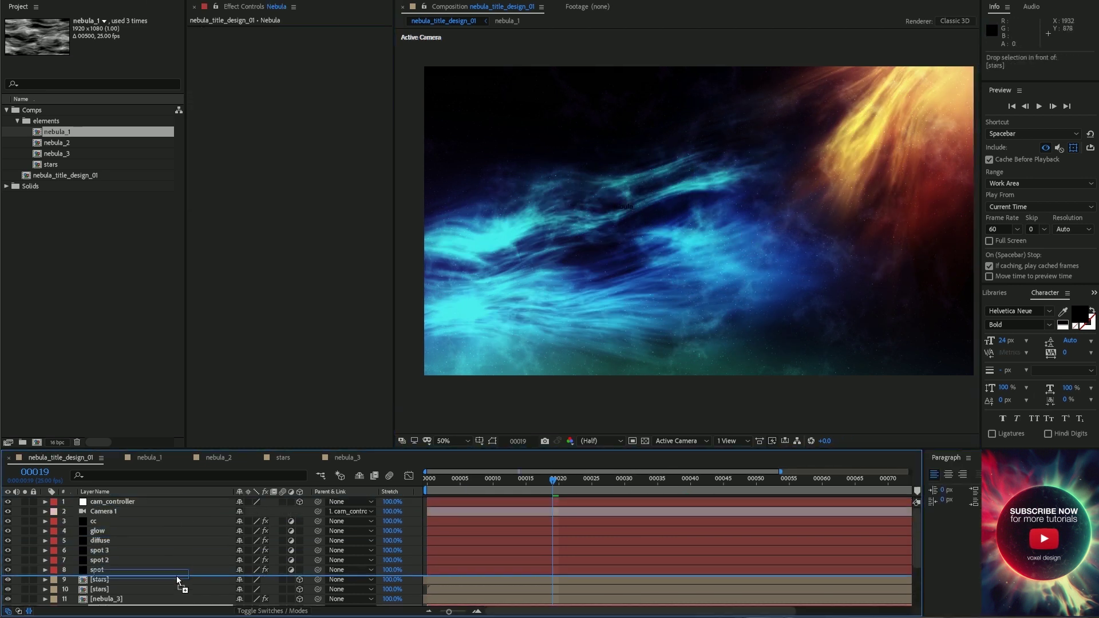
Step: Make the Nebula title white at 250 px
{"action": "left_click", "coordinate": [1026, 340]}
{"action": "left_click", "coordinate": [1024, 418]}
{"action": "left_click_drag", "start_coordinate": [925, 458], "coordinate": [980, 458]}
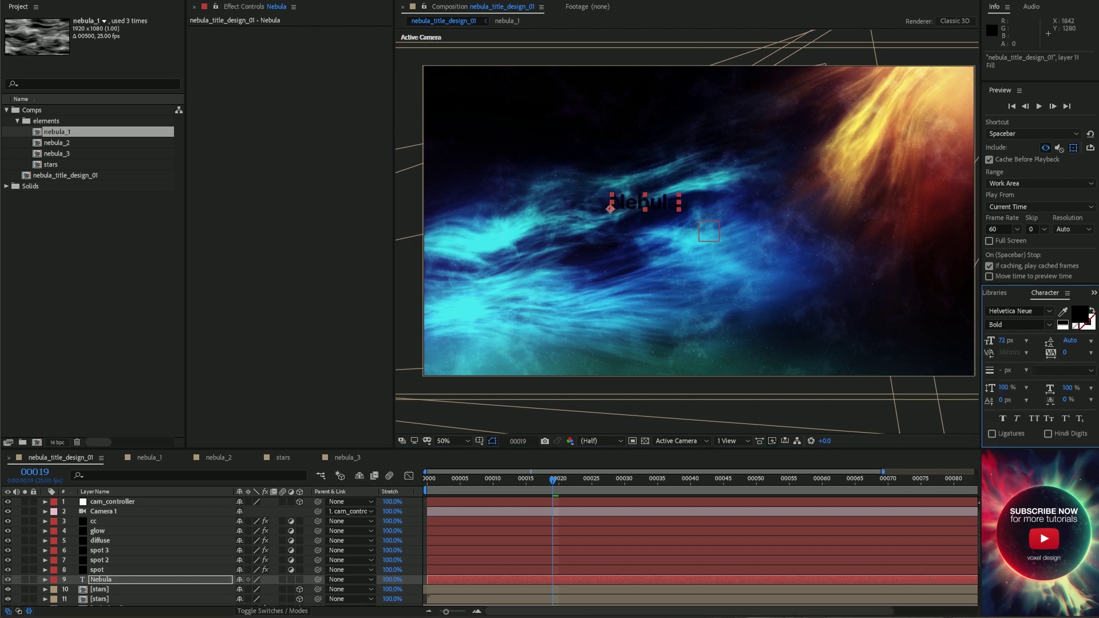
{"action": "left_click", "coordinate": [1091, 310]}
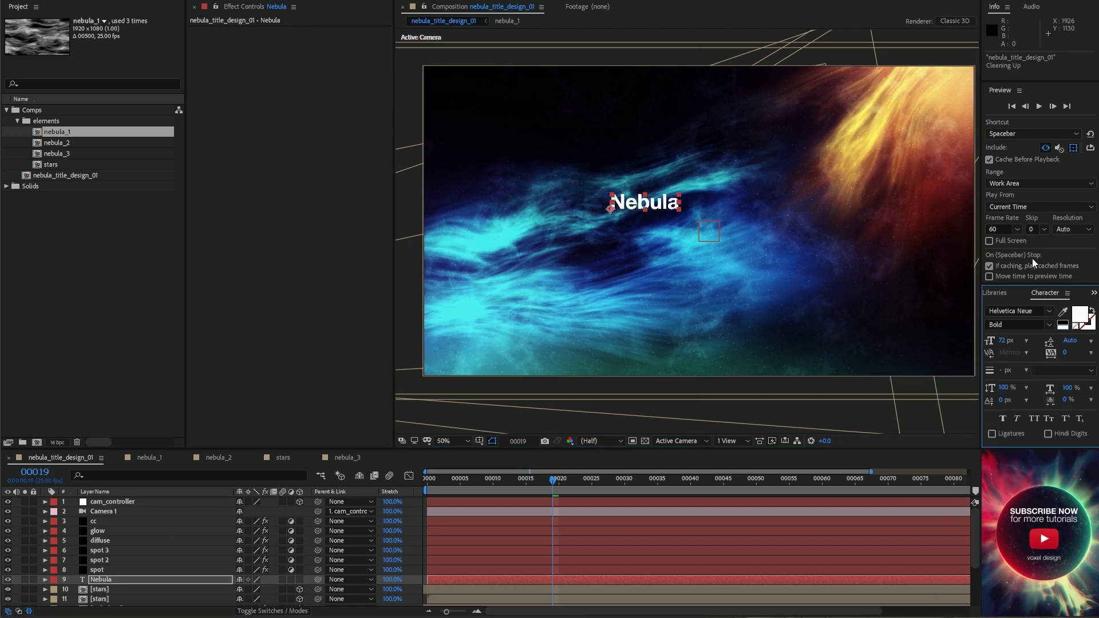
{"action": "type", "text": "250"}
{"action": "key", "text": "Return"}
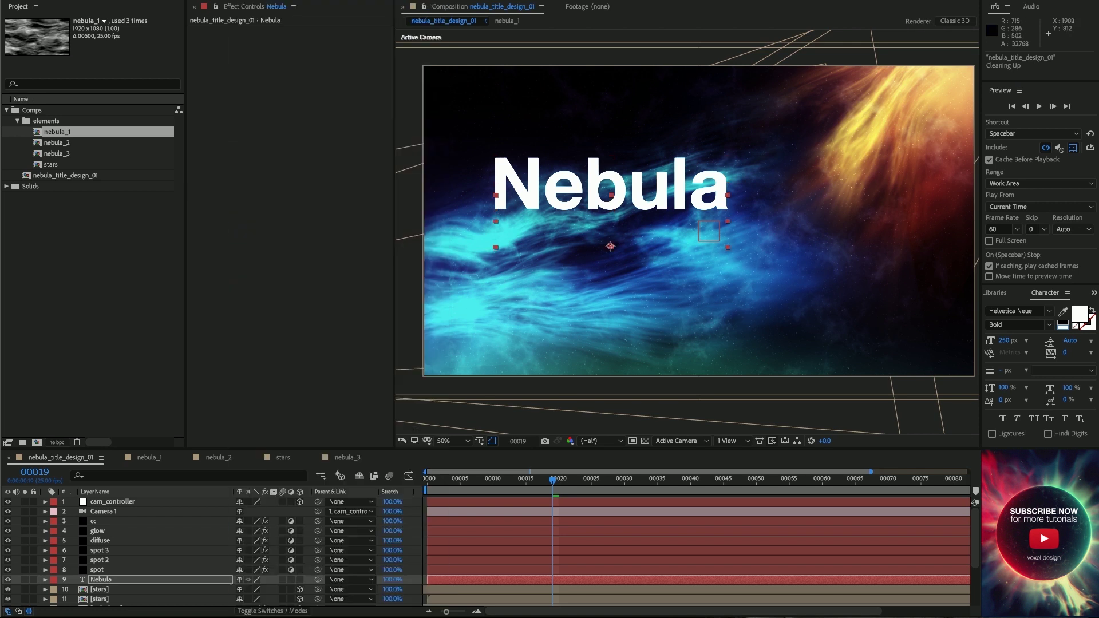
Step: Restyle the title as UltraLight with tracking 100 and a 200 px size
{"action": "left_click", "coordinate": [1018, 325]}
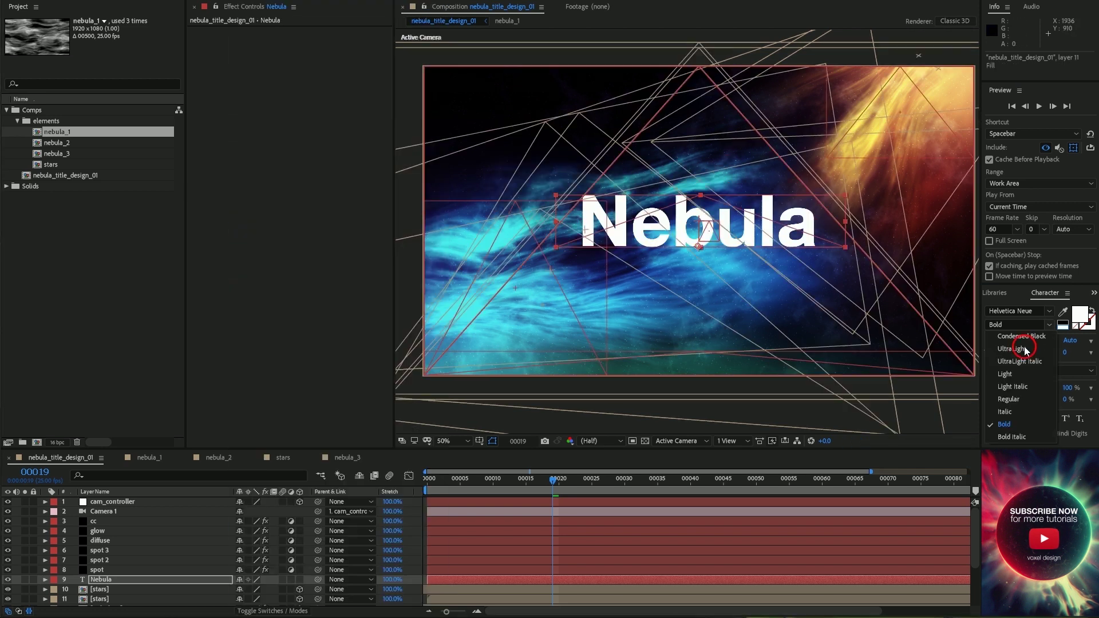
{"action": "left_click", "coordinate": [1002, 381]}
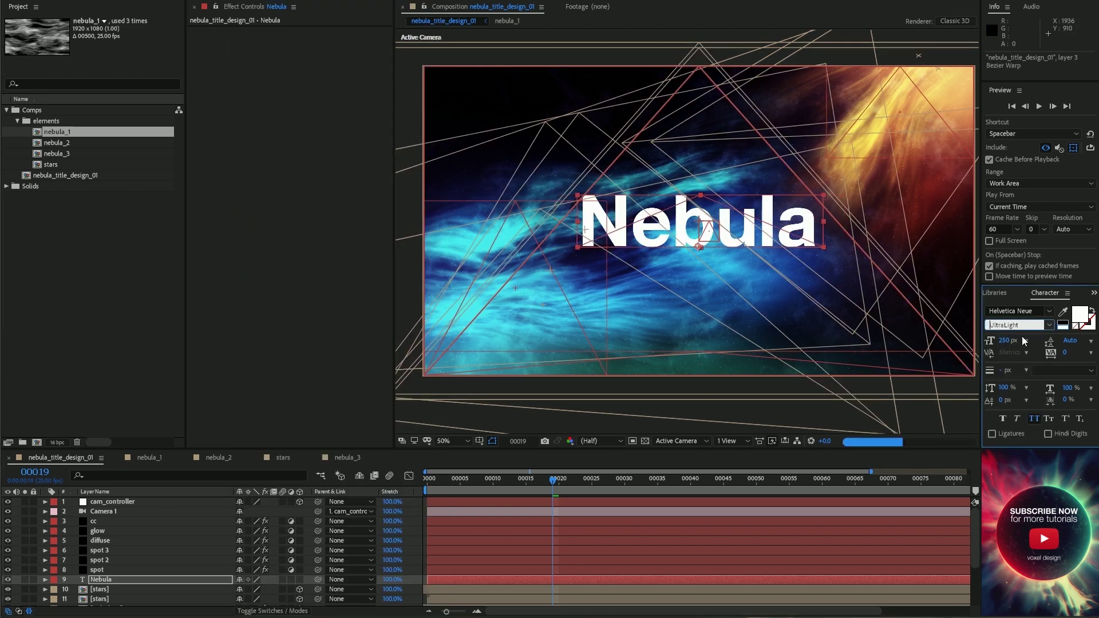
{"action": "left_click", "coordinate": [1091, 352]}
{"action": "left_click", "coordinate": [1076, 412]}
{"action": "left_click", "coordinate": [1009, 341]}
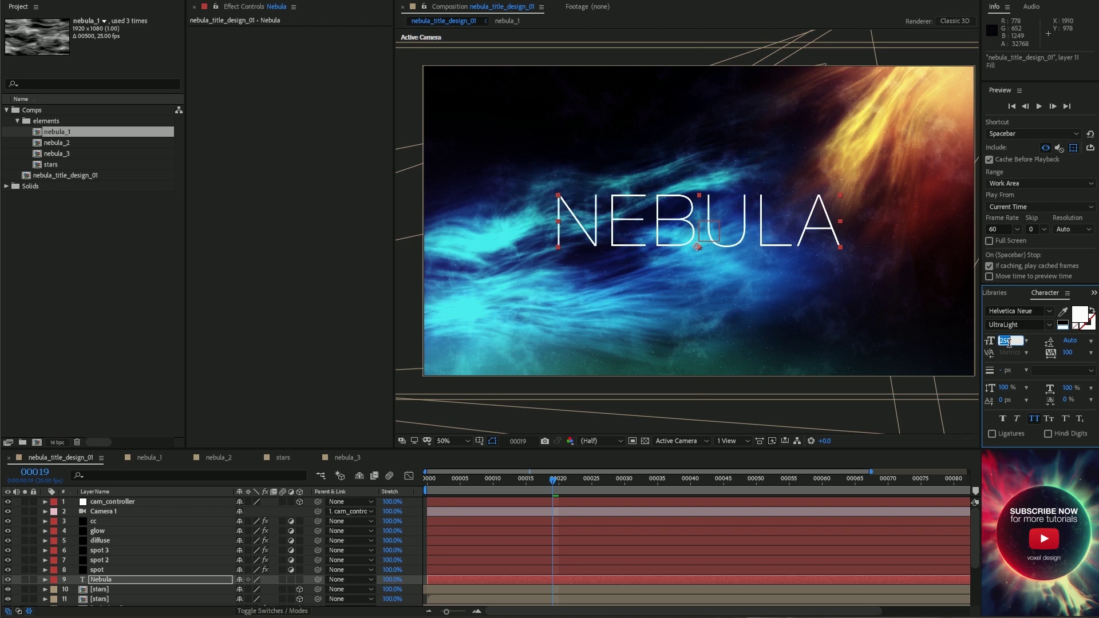
{"action": "type", "text": "150"}
{"action": "key", "text": "Return"}
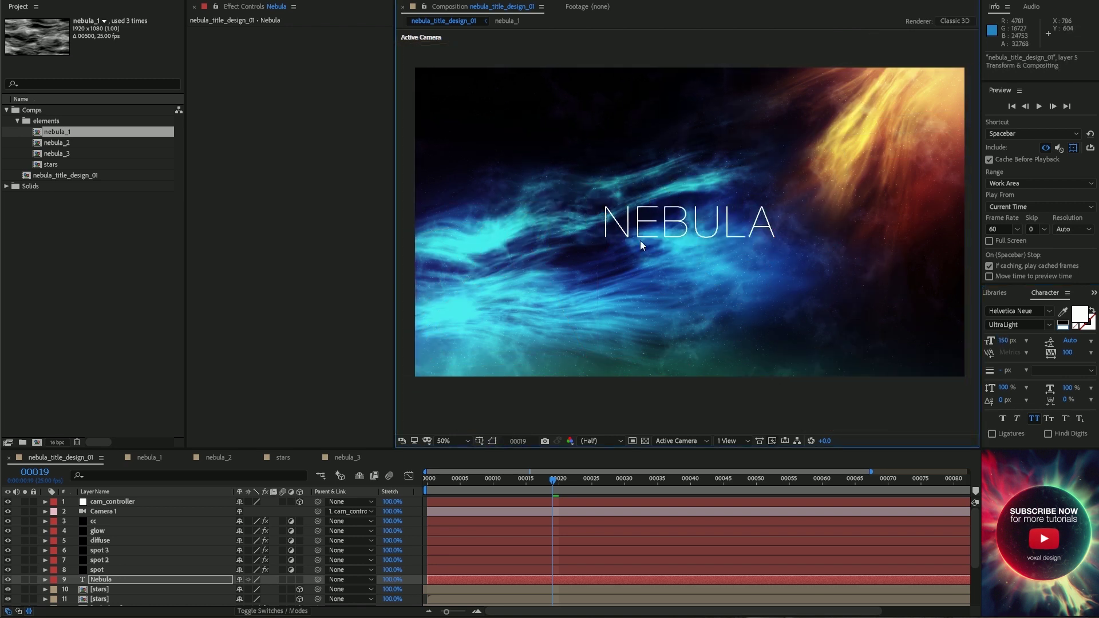
{"action": "left_click", "coordinate": [1010, 341]}
{"action": "type", "text": "200"}
{"action": "key", "text": "Return"}
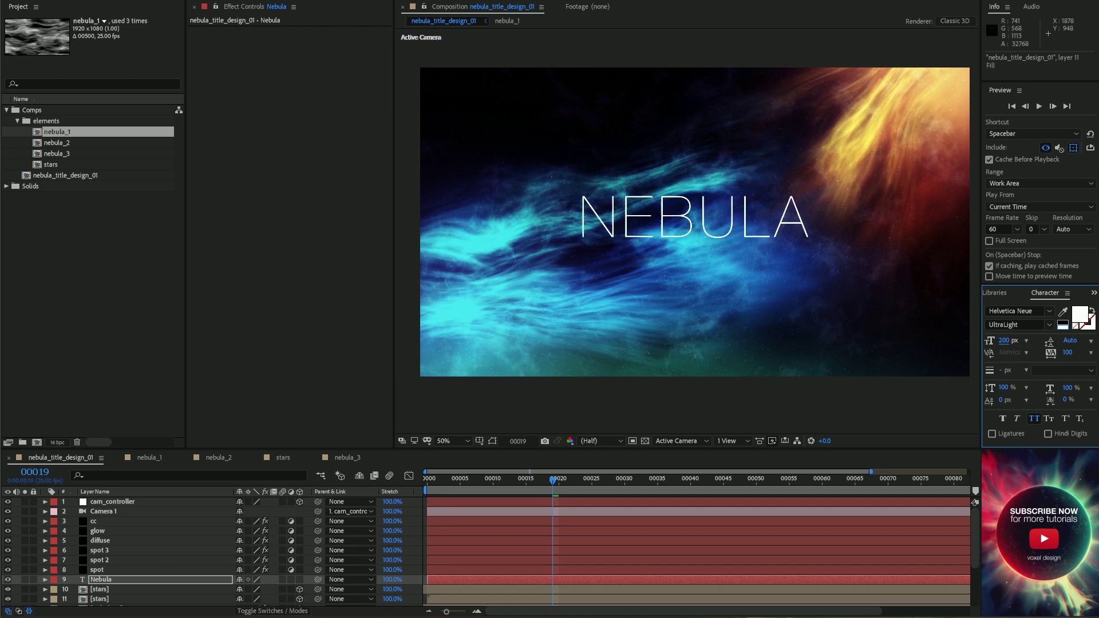
Step: Apply a radial Gradient Ramp to the title, moving its end point down to 960,1230
{"action": "key", "text": "ctrl+space"}
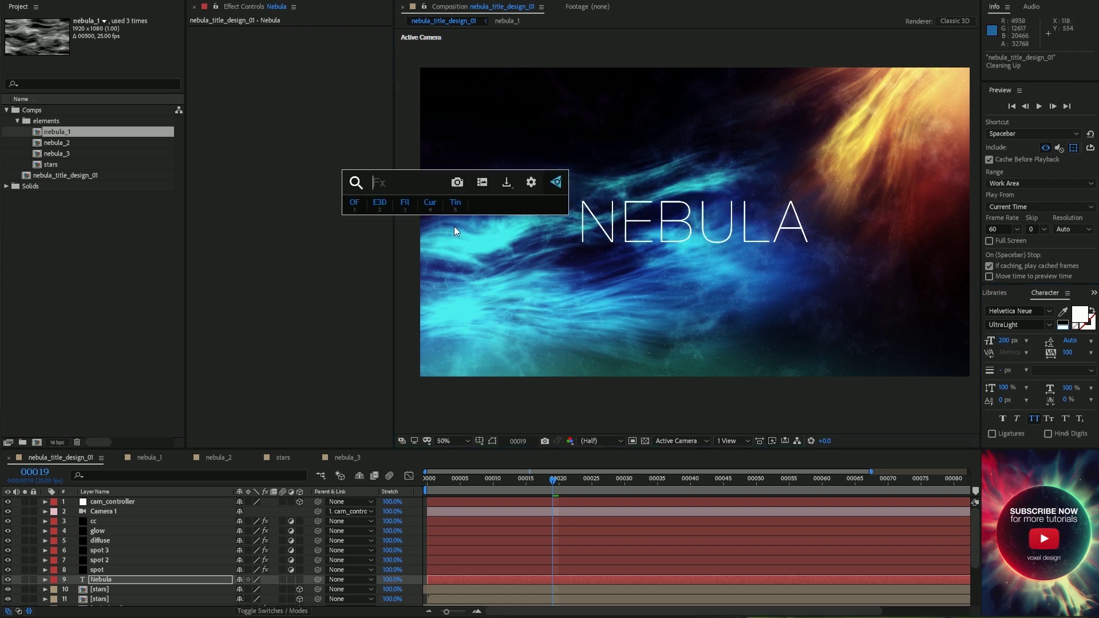
{"action": "key", "text": "Escape"}
{"action": "key", "text": "ctrl+space"}
{"action": "type", "text": "ramp"}
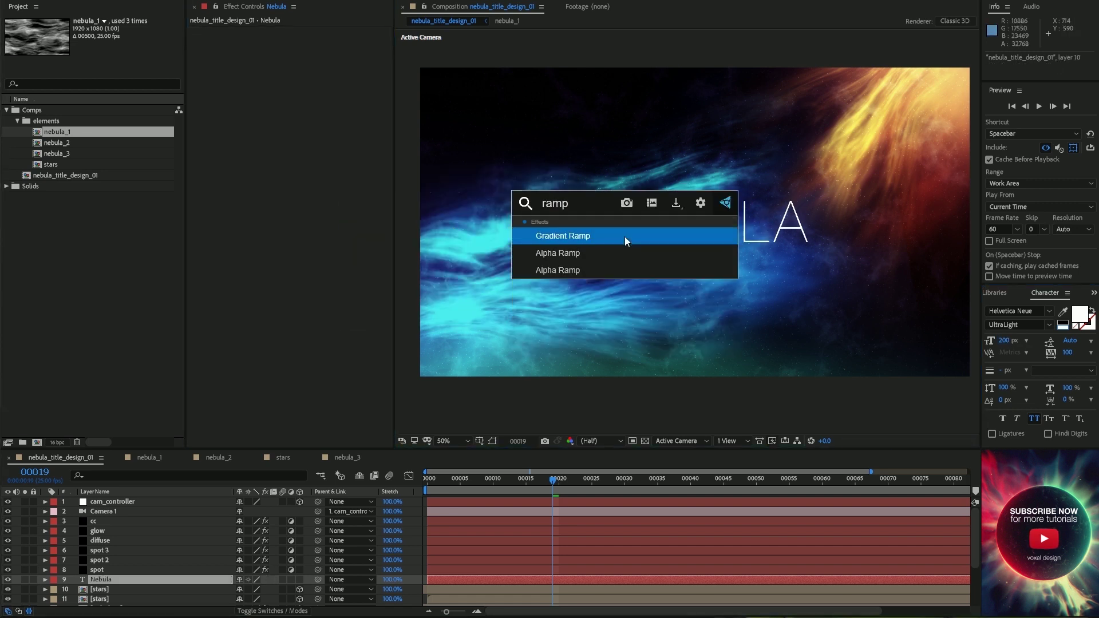
{"action": "key", "text": "Return"}
{"action": "left_click", "coordinate": [336, 79]}
{"action": "left_click", "coordinate": [329, 89]}
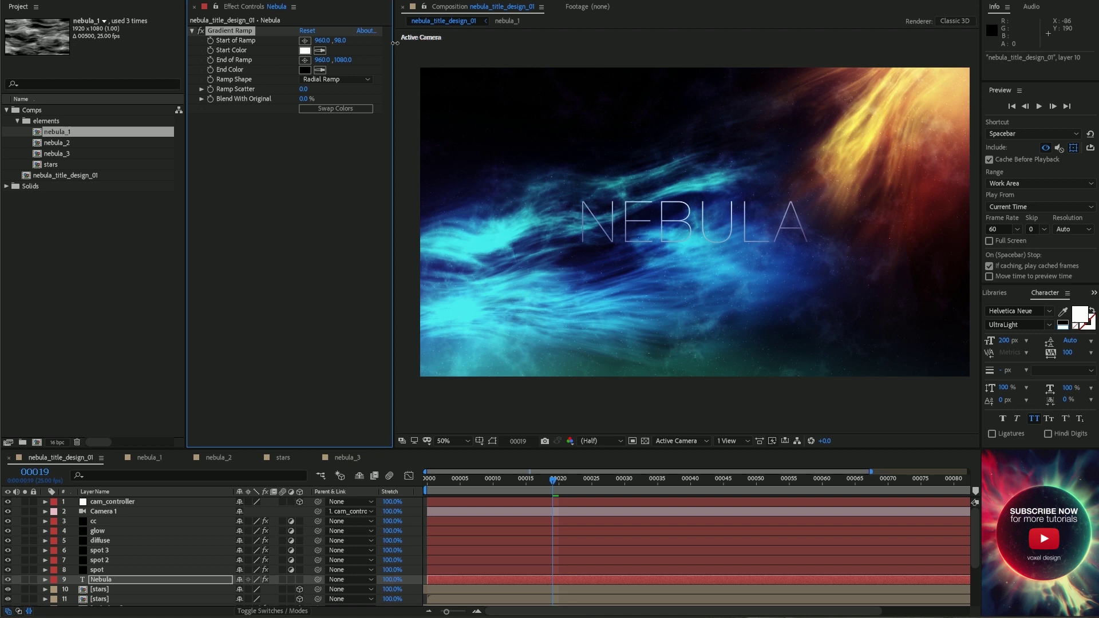
{"action": "left_click", "coordinate": [492, 441]}
{"action": "left_click_drag", "start_coordinate": [700, 416], "coordinate": [695, 422]}
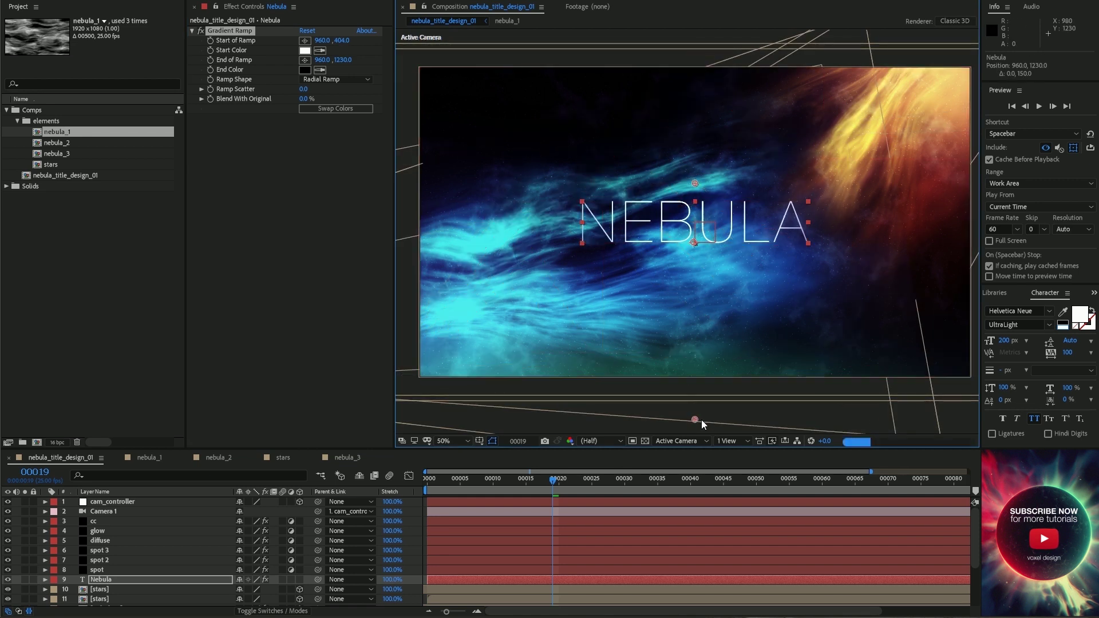
Step: Duplicate the NEBULA title below it and retype the copy as 'deep in the space'
{"action": "key", "text": "ctrl+d"}
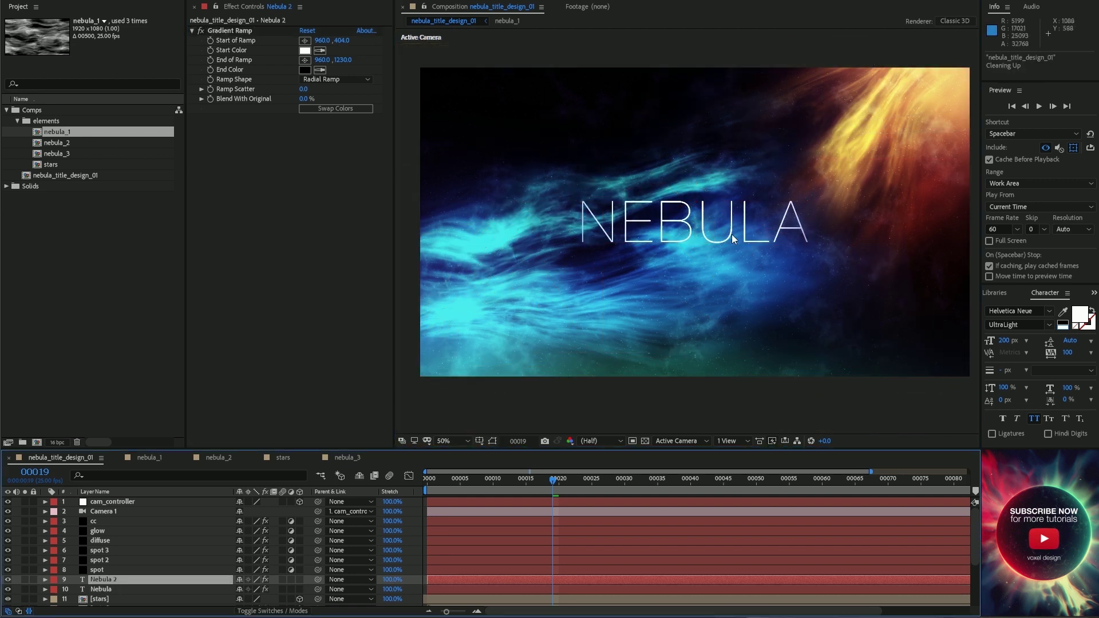
{"action": "left_click_drag", "start_coordinate": [739, 239], "coordinate": [738, 278]}
{"action": "double_click", "coordinate": [739, 281]}
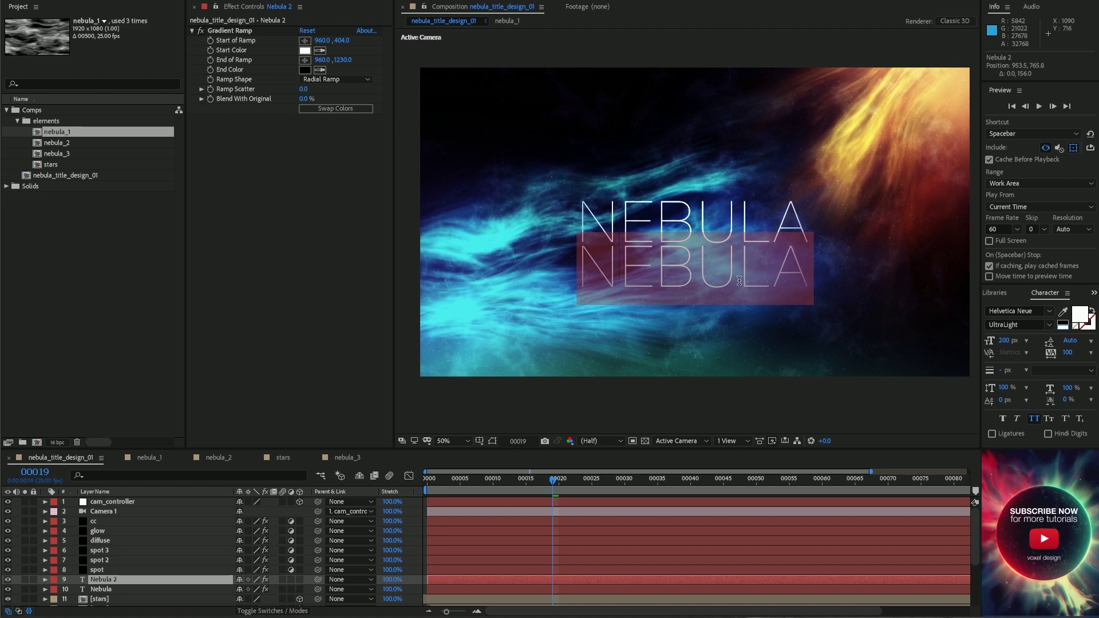
{"action": "type", "text": "deep"}
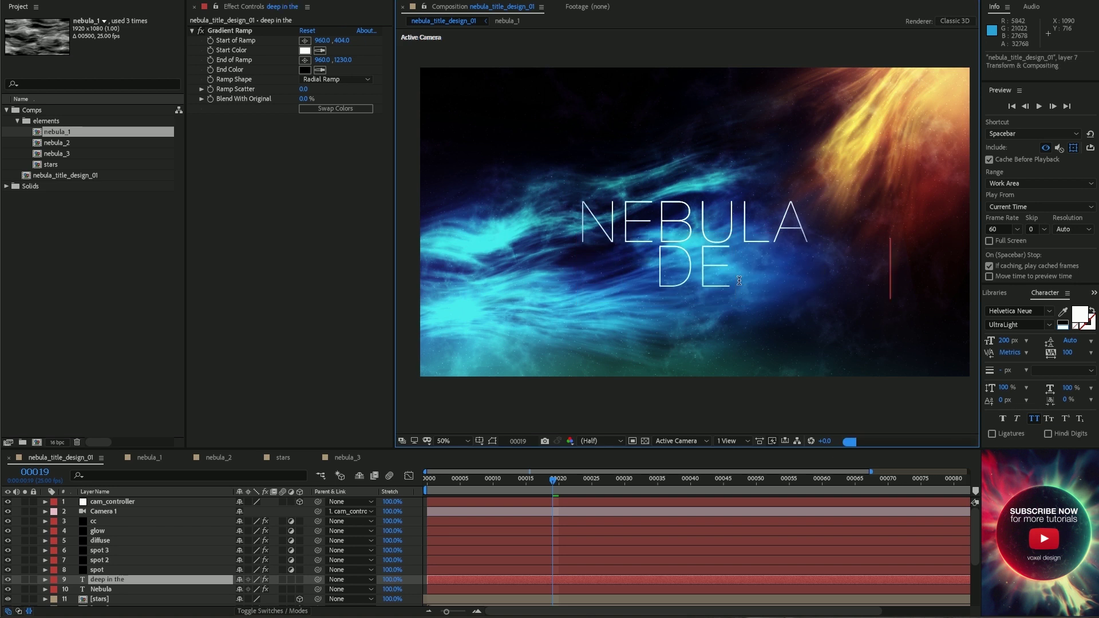
{"action": "type", "text": " in the space"}
{"action": "left_click", "coordinate": [1006, 341]}
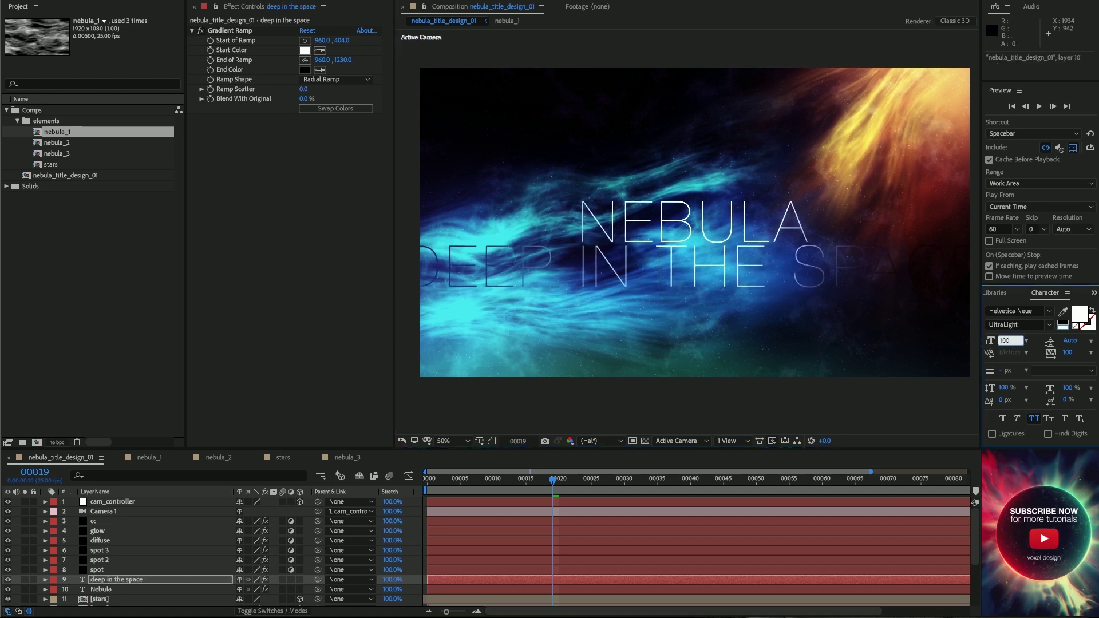
{"action": "key", "text": "Return"}
{"action": "left_click_drag", "start_coordinate": [767, 276], "coordinate": [767, 260]}
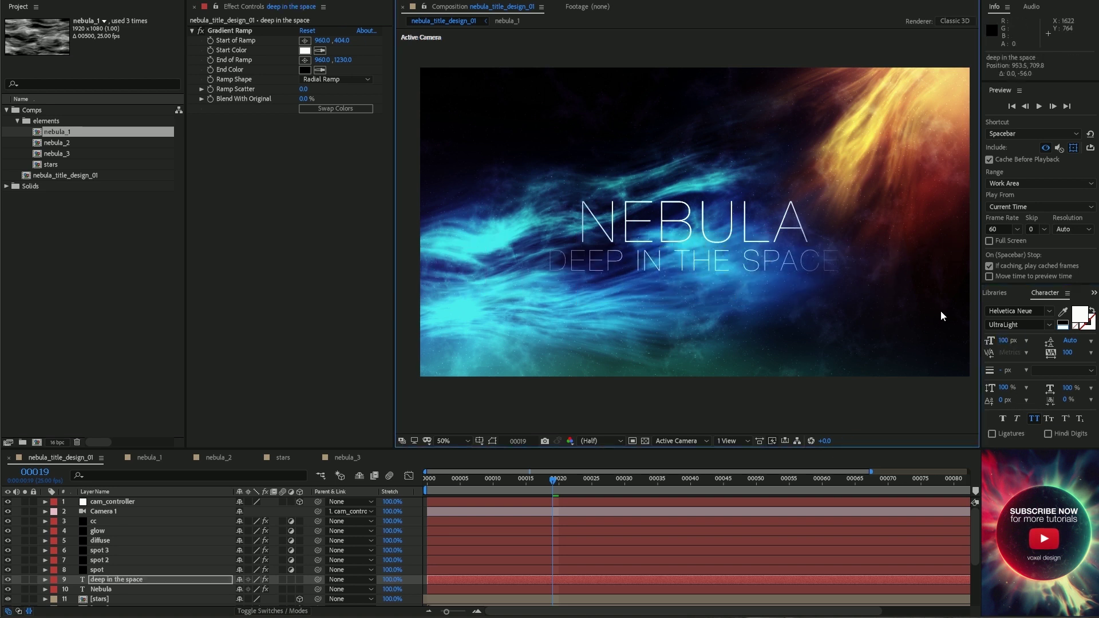
Step: Make the subtitle 70 px and lowercase, positioned just beneath the title
{"action": "left_click", "coordinate": [1017, 325]}
{"action": "key", "text": "ctrl+z"}
{"action": "left_click", "coordinate": [1011, 341]}
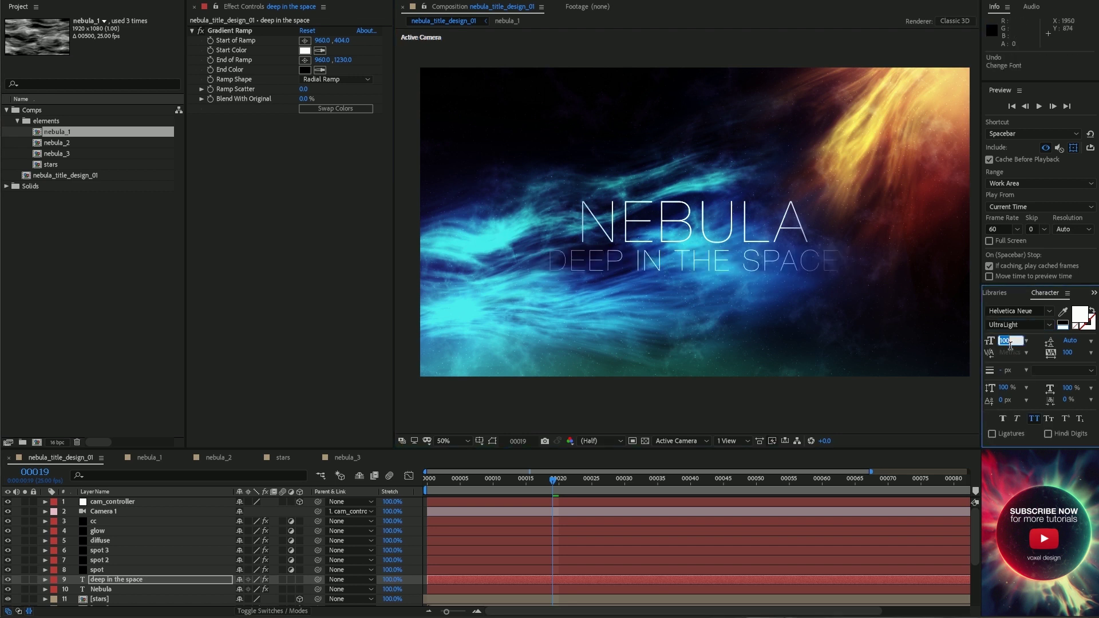
{"action": "type", "text": "80"}
{"action": "key", "text": "Return"}
{"action": "left_click_drag", "start_coordinate": [791, 268], "coordinate": [790, 260]}
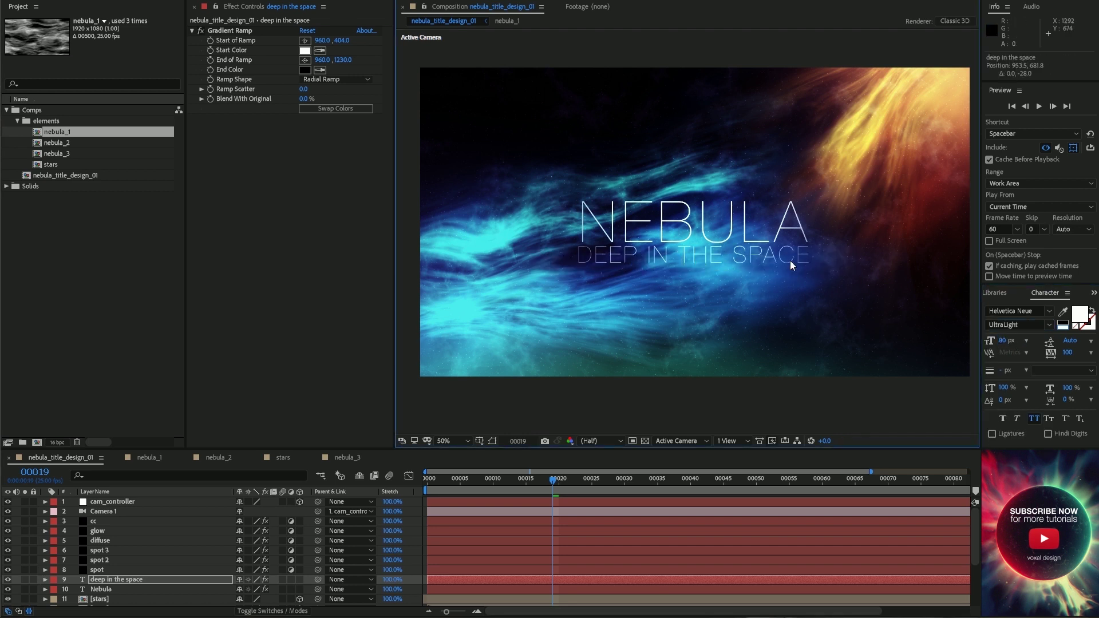
{"action": "left_click", "coordinate": [1007, 340]}
{"action": "type", "text": "70"}
{"action": "key", "text": "Return"}
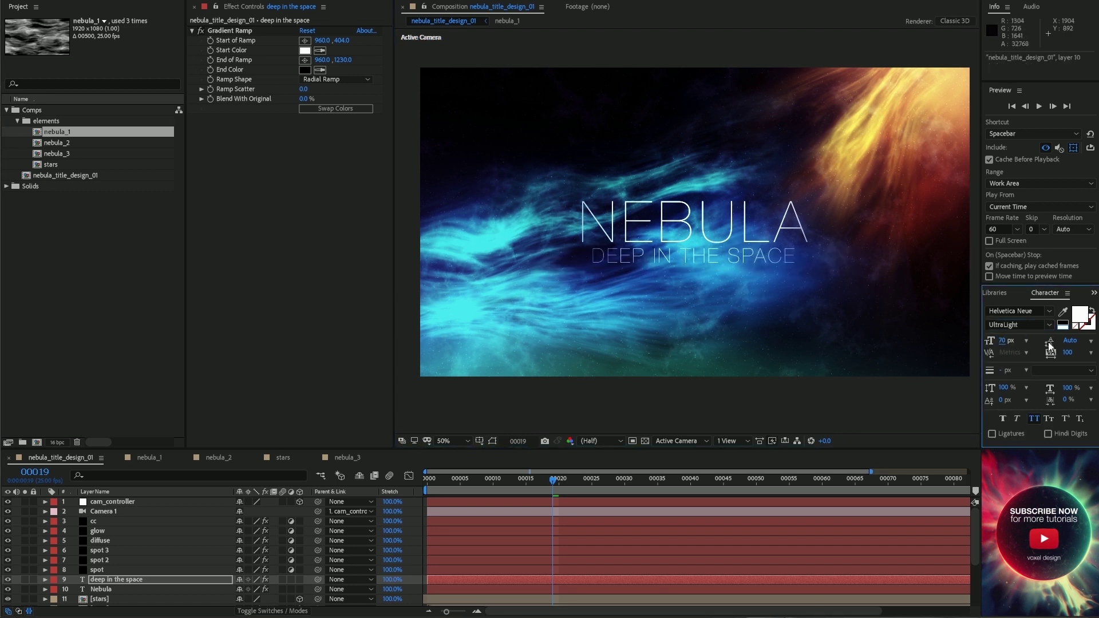
{"action": "left_click", "coordinate": [1035, 421]}
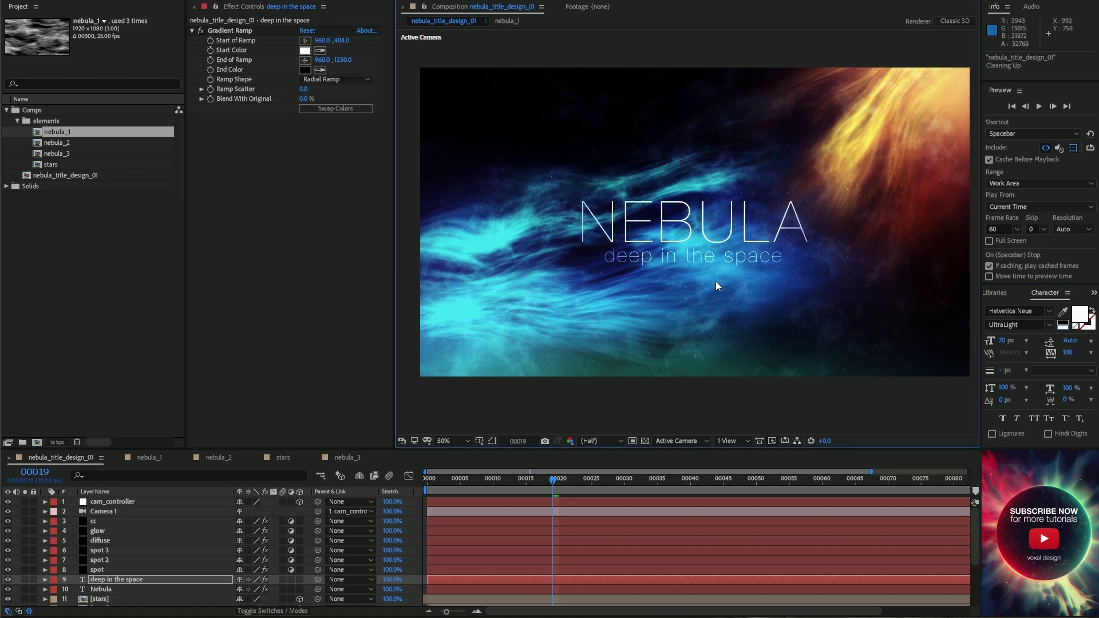
{"action": "left_click", "coordinate": [114, 521]}
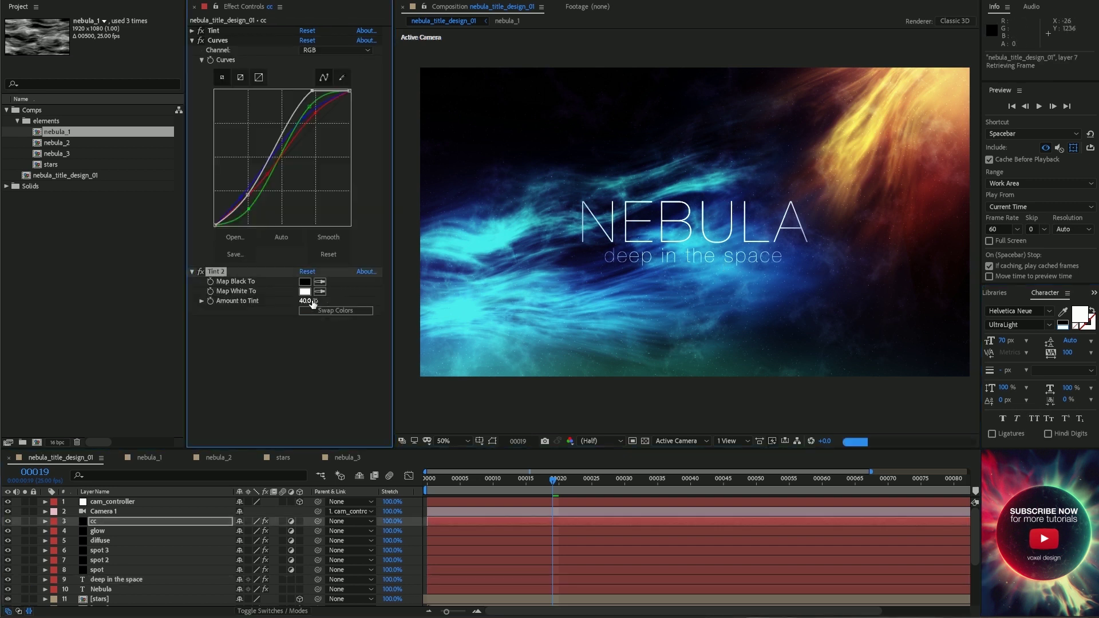
Step: Duplicate the cc layer's Curves as Curves 2 below Tint 2 and give it an S-curve
{"action": "left_click", "coordinate": [192, 40]}
{"action": "key", "text": "ctrl+d"}
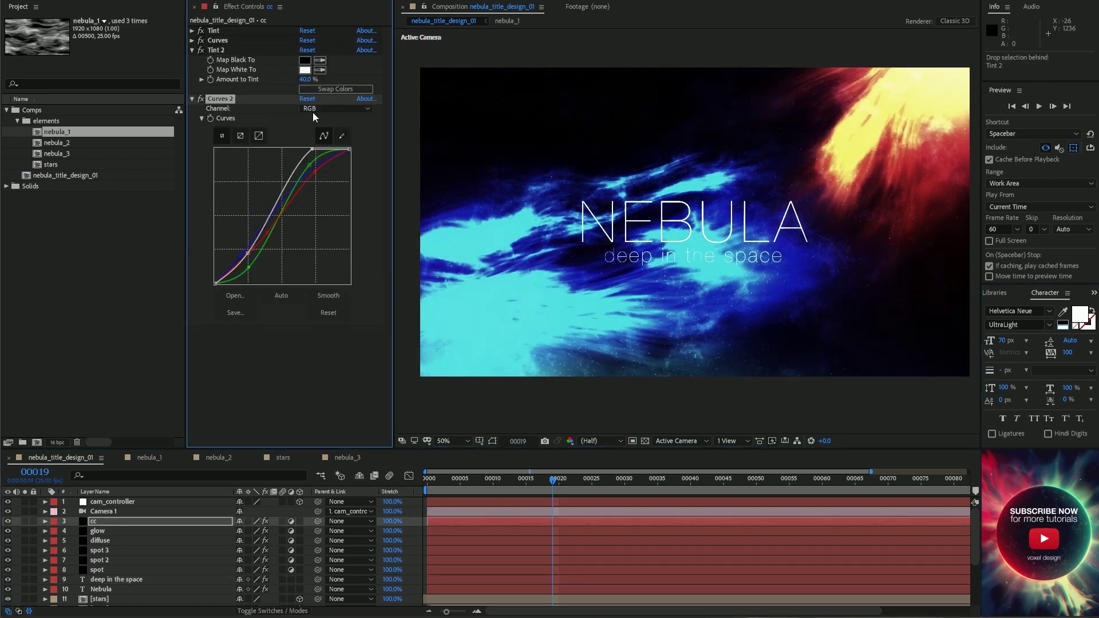
{"action": "left_click", "coordinate": [328, 313]}
{"action": "left_click_drag", "start_coordinate": [316, 182], "coordinate": [312, 174]}
{"action": "left_click_drag", "start_coordinate": [247, 247], "coordinate": [246, 259]}
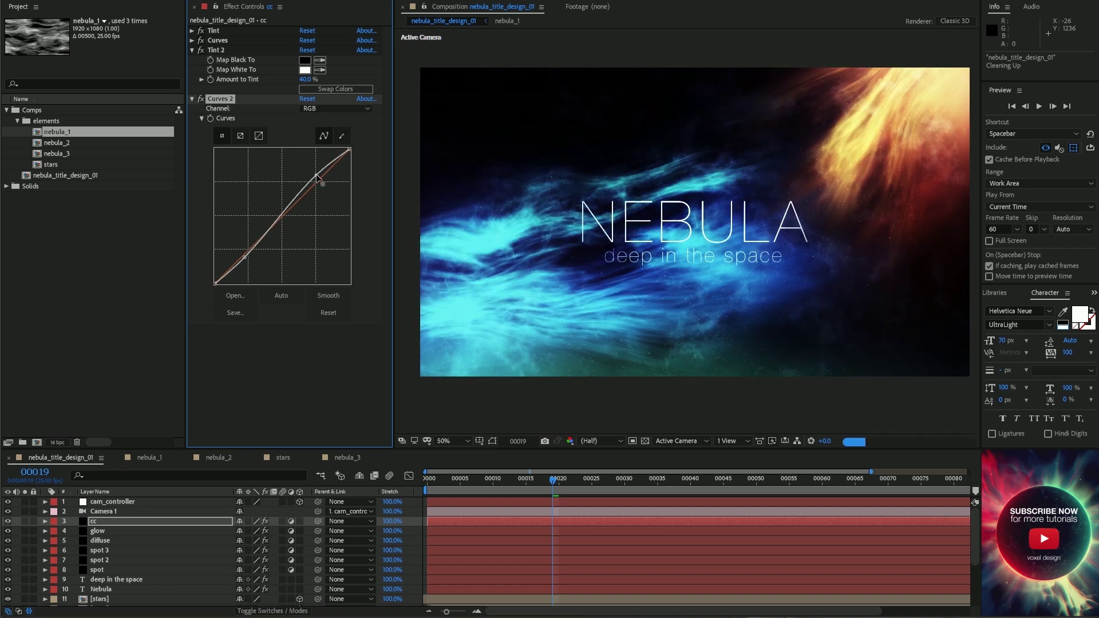
Step: Adjust Curves 2's individual channels, raising the Red curve's upper point
{"action": "left_click", "coordinate": [336, 108]}
{"action": "left_click", "coordinate": [334, 157]}
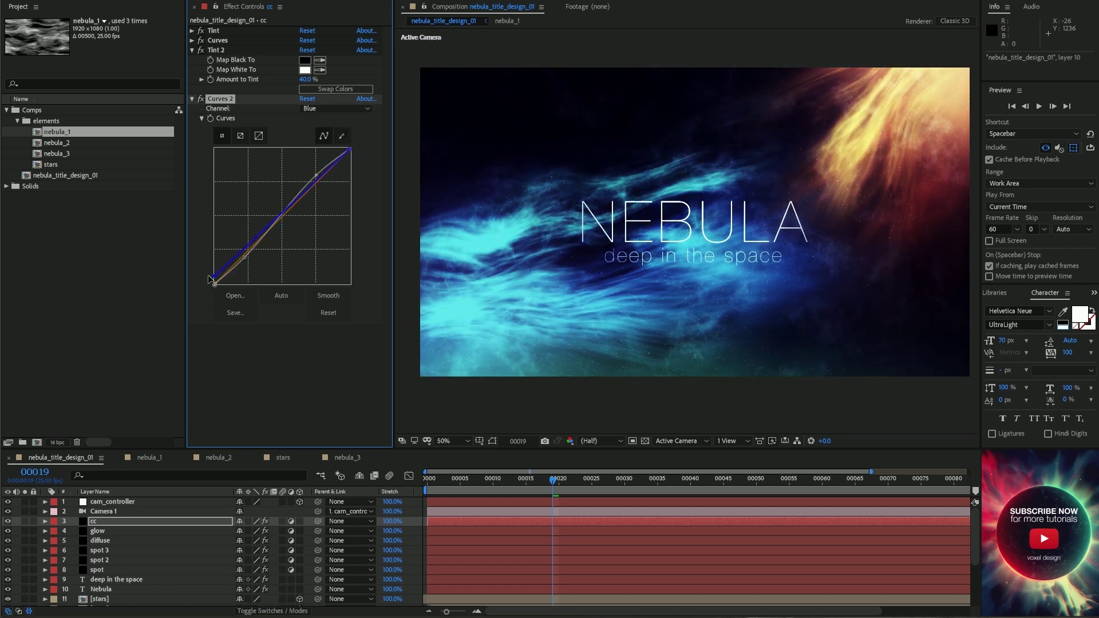
{"action": "left_click", "coordinate": [335, 108]}
{"action": "left_click", "coordinate": [328, 146]}
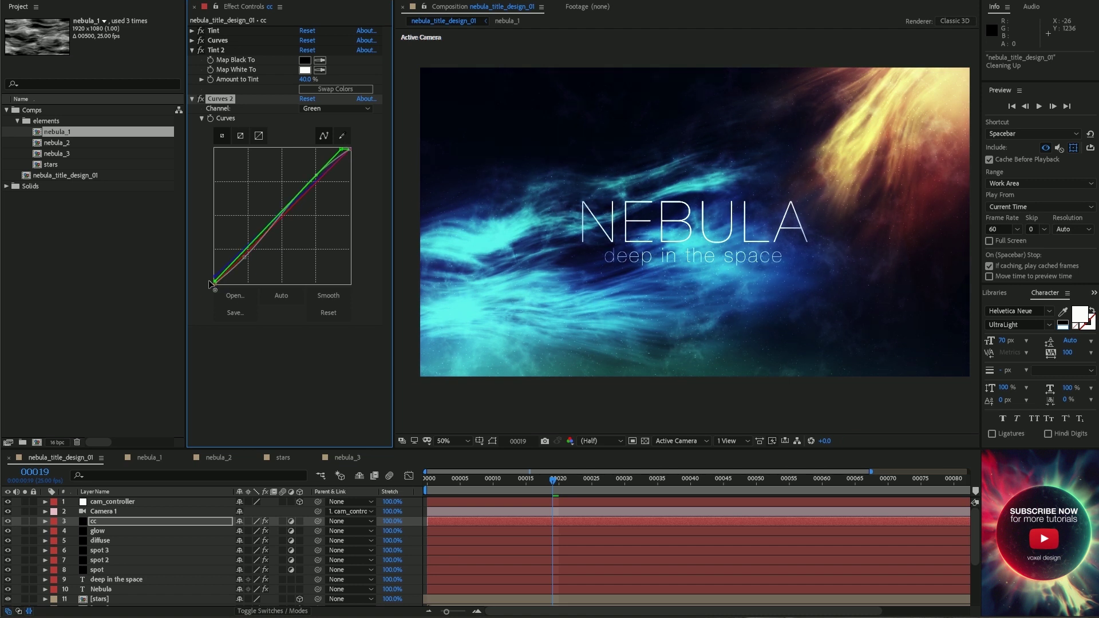
{"action": "left_click", "coordinate": [336, 108]}
{"action": "left_click", "coordinate": [329, 133]}
{"action": "left_click_drag", "start_coordinate": [302, 208], "coordinate": [316, 178]}
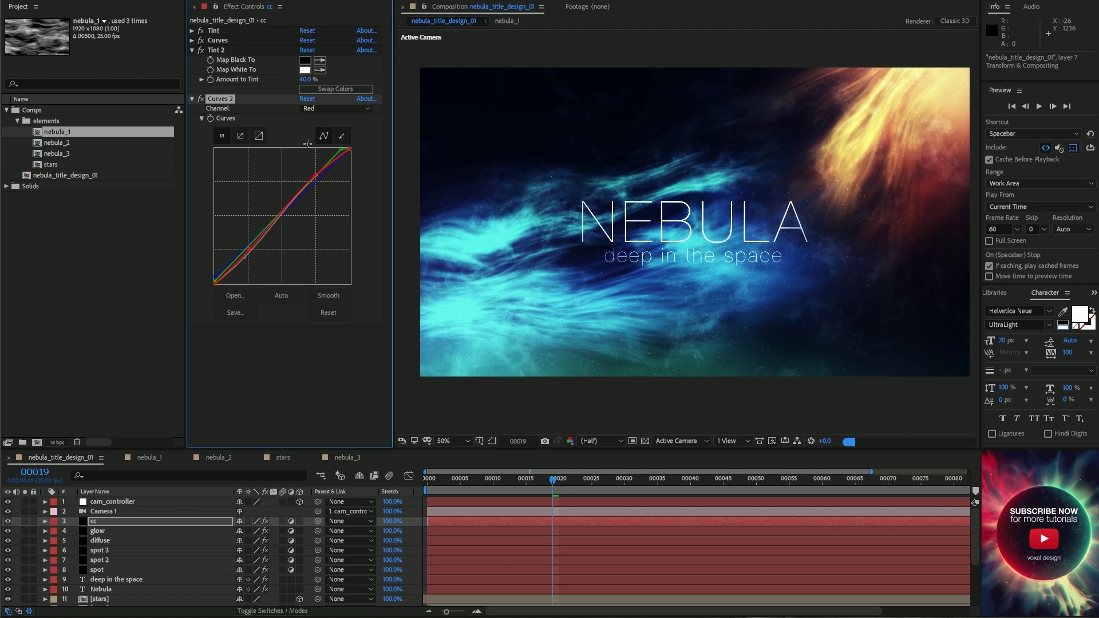
{"action": "left_click", "coordinate": [335, 108]}
{"action": "left_click", "coordinate": [328, 167]}
{"action": "left_click", "coordinate": [325, 108]}
{"action": "left_click", "coordinate": [350, 154]}
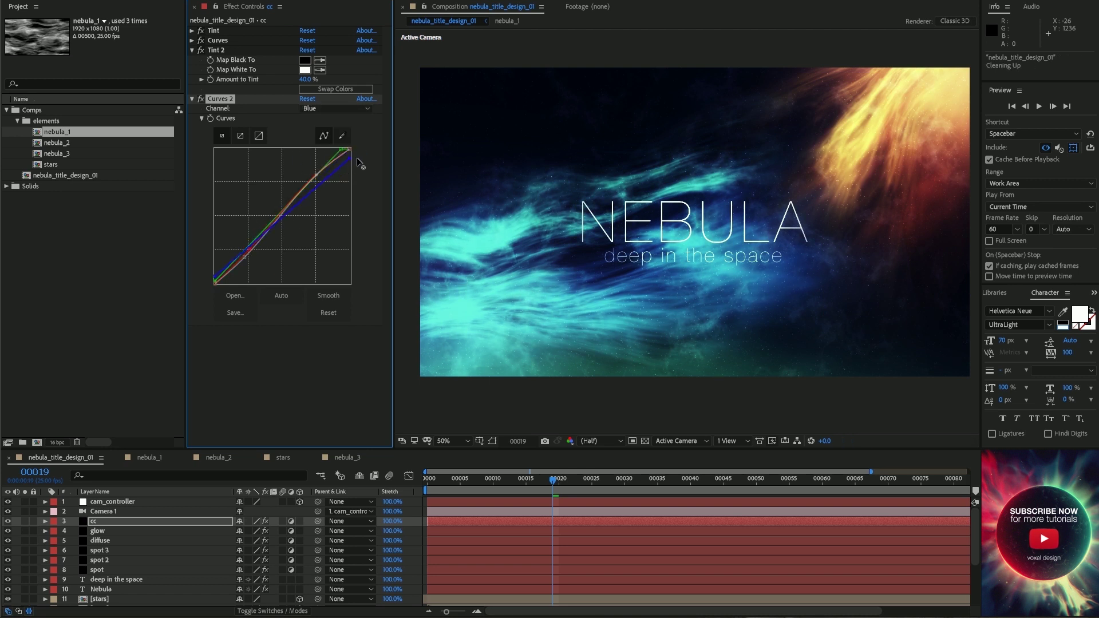
{"action": "left_click", "coordinate": [112, 501]}
Step: Add a text animator with Blur and Opacity to the Nebula title
{"action": "left_click", "coordinate": [101, 588]}
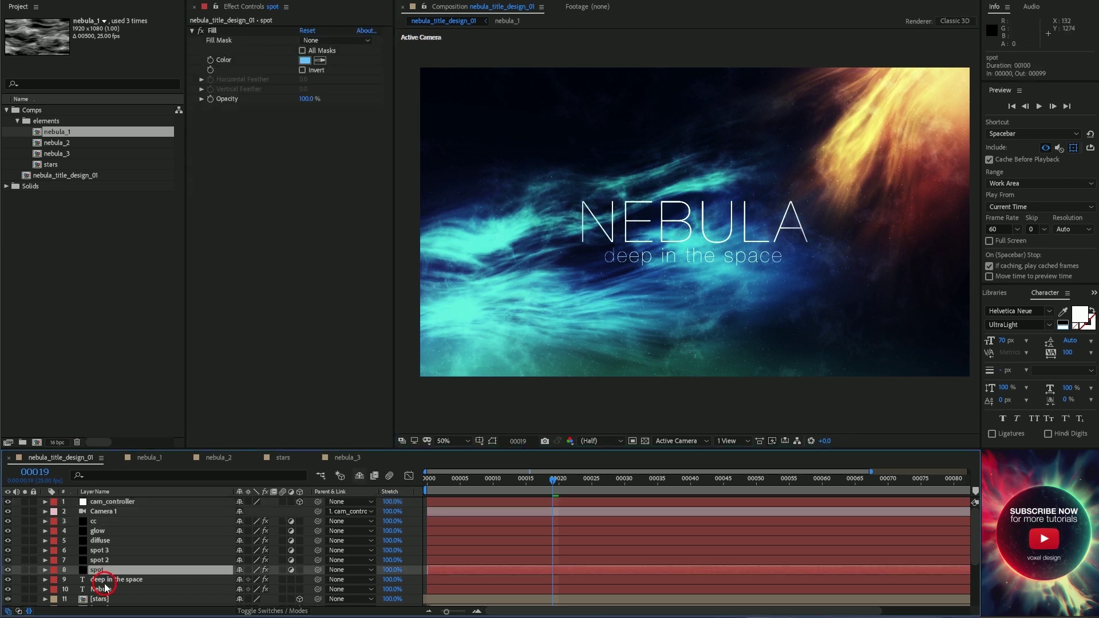
{"action": "scroll", "coordinate": [86, 535], "scroll_direction": "down", "scroll_amount": 3}
{"action": "left_click", "coordinate": [45, 530]}
{"action": "scroll", "coordinate": [86, 535], "scroll_direction": "down", "scroll_amount": 3}
{"action": "left_click", "coordinate": [305, 511]}
{"action": "left_click", "coordinate": [24, 501]}
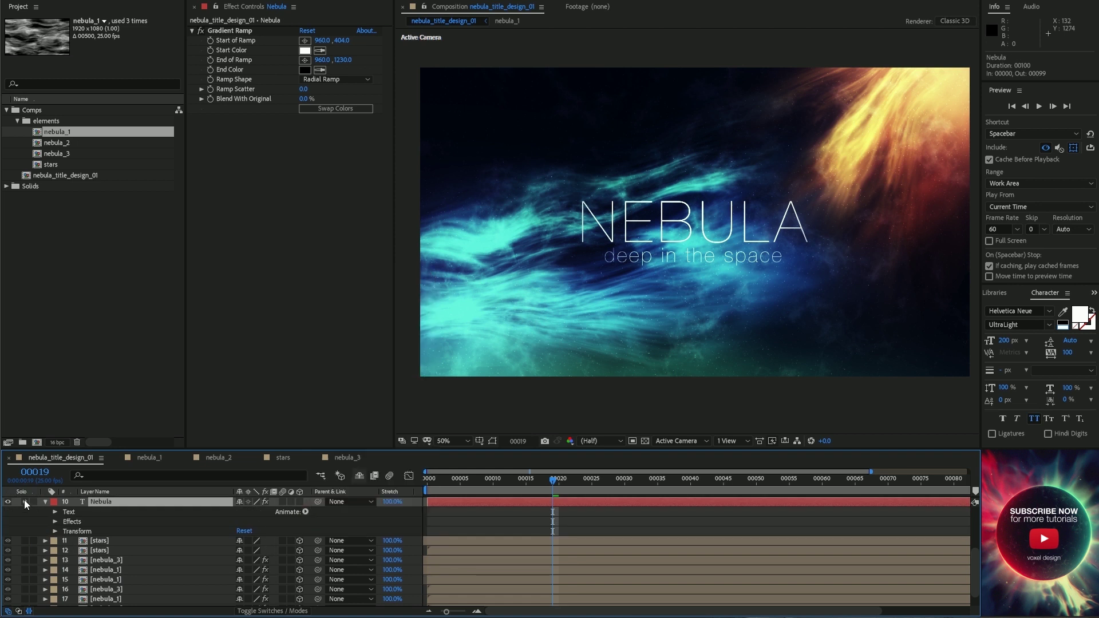
{"action": "left_click", "coordinate": [305, 512]}
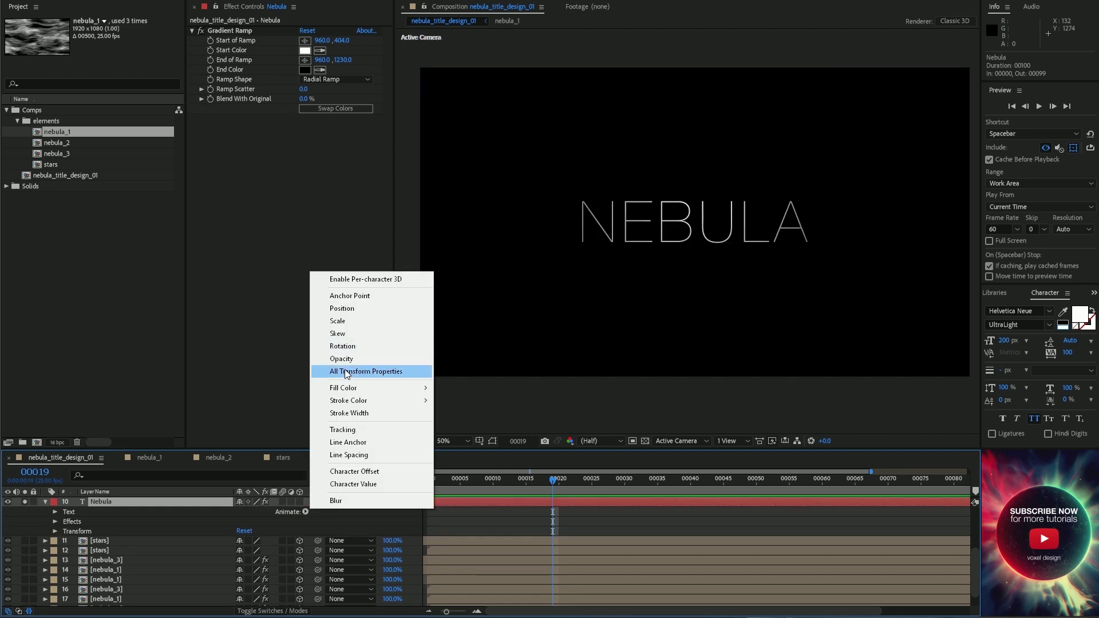
{"action": "left_click", "coordinate": [336, 500]}
{"action": "left_click", "coordinate": [305, 551]}
{"action": "mouse_move", "coordinate": [334, 554]}
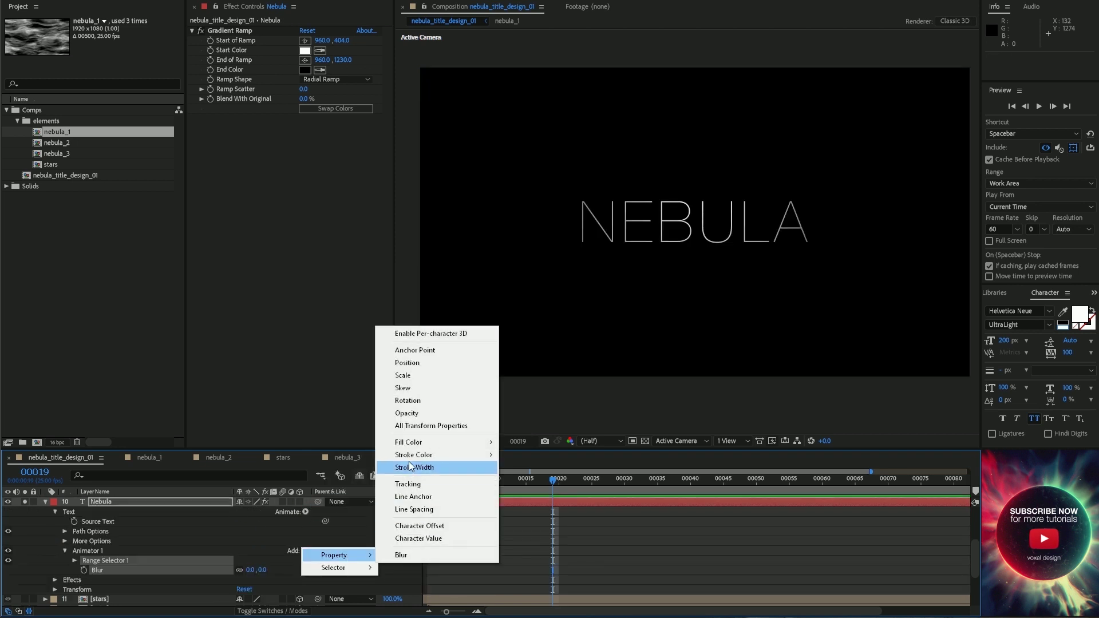
{"action": "left_click", "coordinate": [401, 413]}
Step: Keyframe the Range Selector Offset from −100% to 100% with Opacity 0%, then preview the reveal
{"action": "left_click", "coordinate": [74, 531]}
{"action": "left_click", "coordinate": [85, 570]}
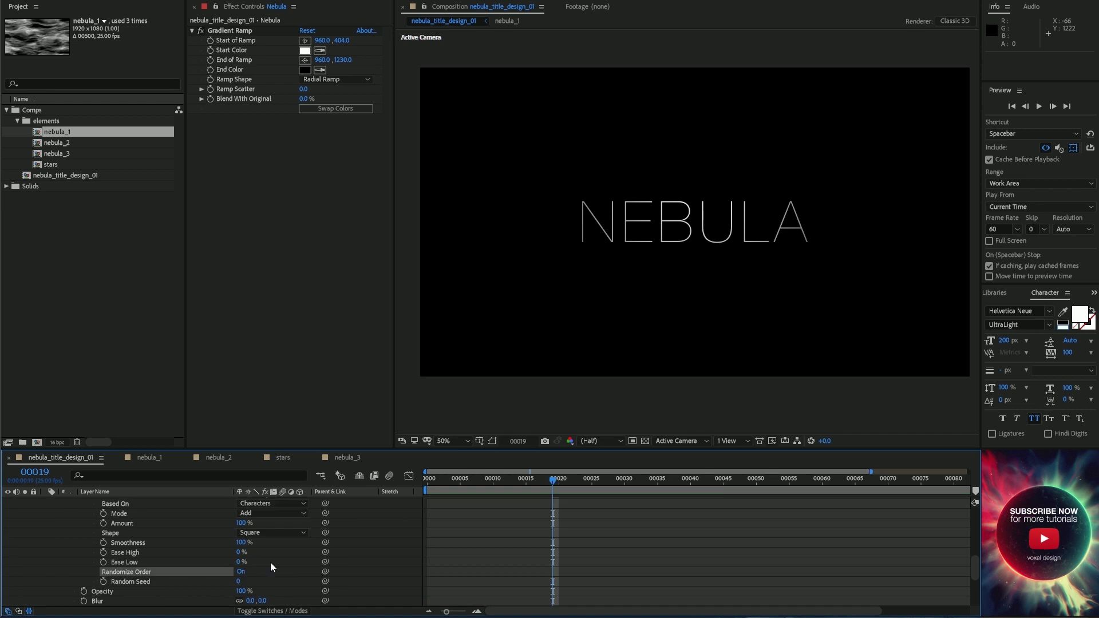
{"action": "scroll", "coordinate": [207, 529], "scroll_direction": "down", "scroll_amount": 1}
{"action": "left_click", "coordinate": [94, 532]}
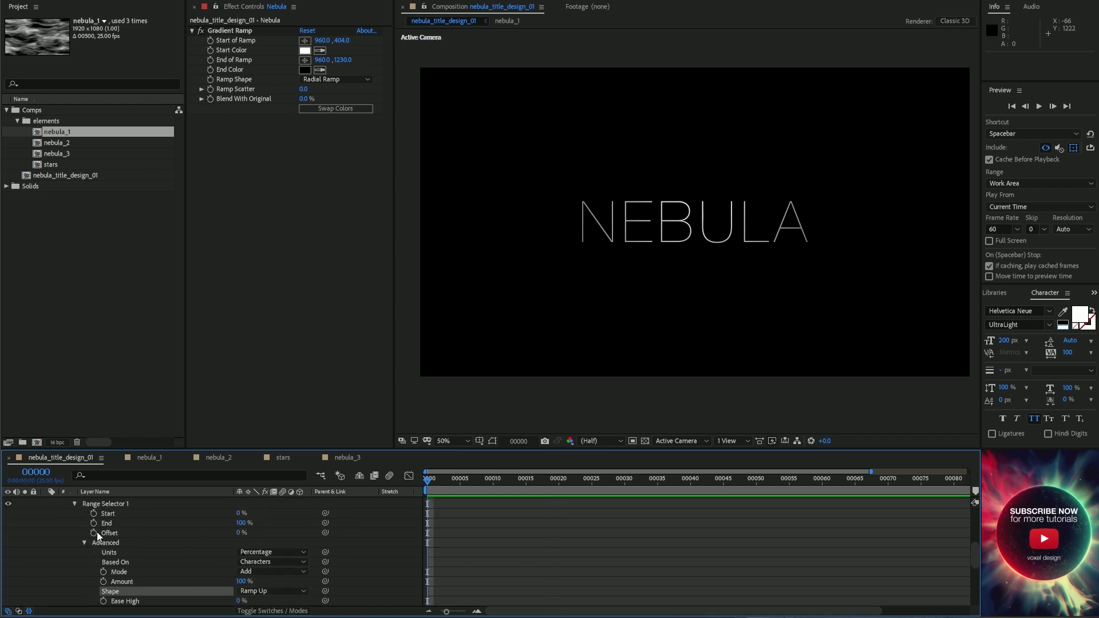
{"action": "left_click_drag", "start_coordinate": [242, 533], "coordinate": [184, 533]}
{"action": "key", "text": "shift+Page_Down"}
{"action": "key", "text": "shift+Page_Down"}
{"action": "key", "text": "shift+Page_Down"}
{"action": "key", "text": "shift+Page_Down"}
{"action": "key", "text": "shift+Page_Down"}
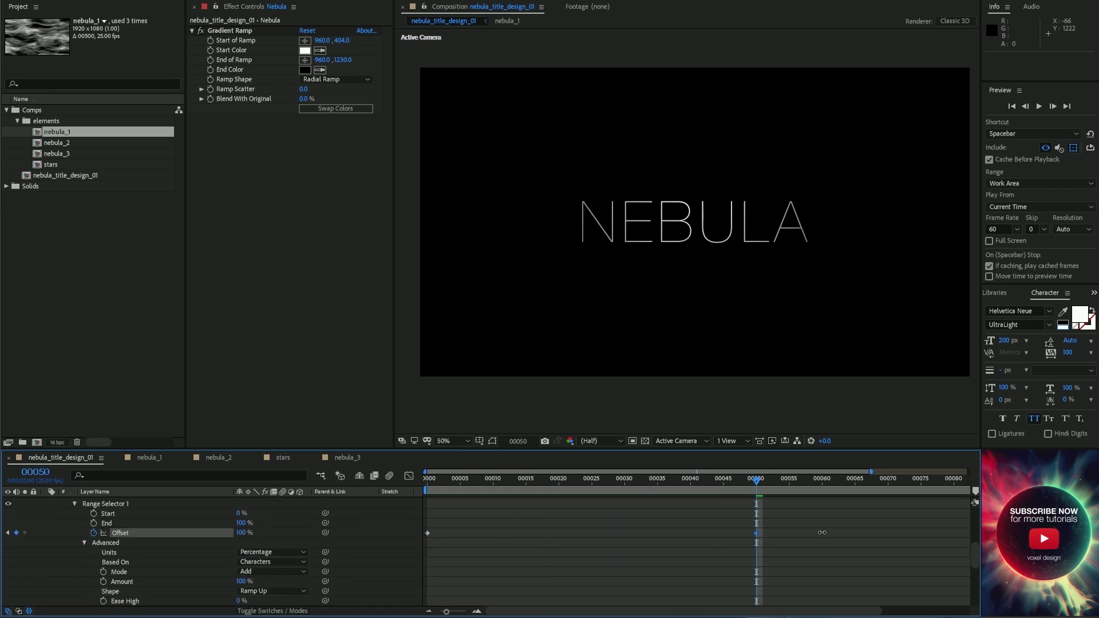
{"action": "left_click_drag", "start_coordinate": [870, 471], "coordinate": [967, 471]}
{"action": "scroll", "coordinate": [252, 510], "scroll_direction": "down", "scroll_amount": 1}
{"action": "key", "text": "Home"}
{"action": "scroll", "coordinate": [252, 511], "scroll_direction": "down", "scroll_amount": 1}
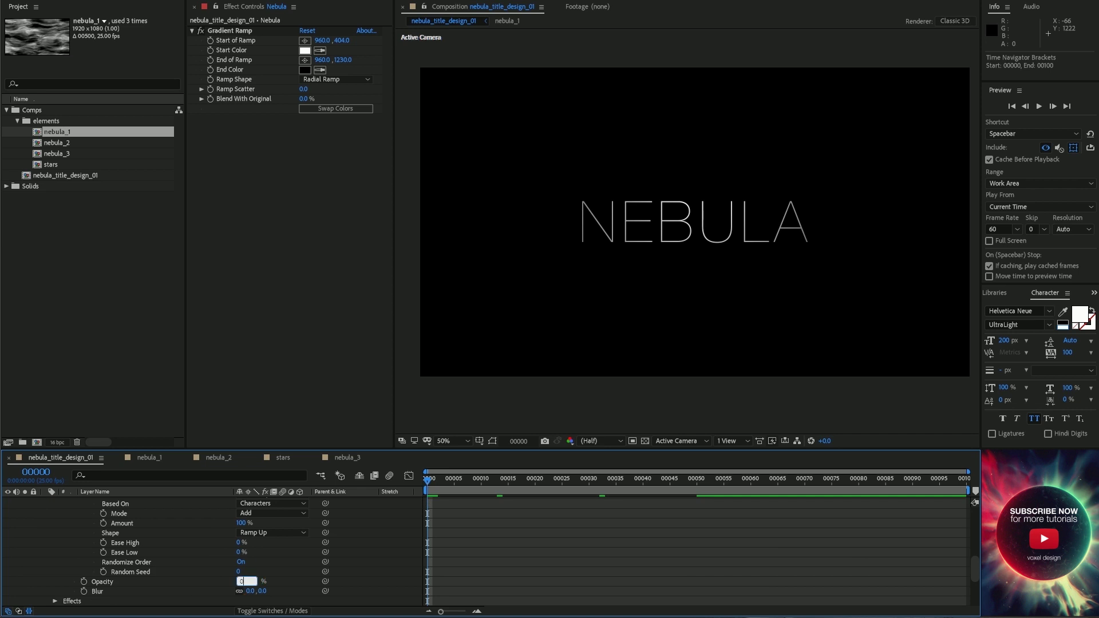
{"action": "key", "text": "Return"}
{"action": "key", "text": "space"}
{"action": "scroll", "coordinate": [570, 572], "scroll_direction": "up", "scroll_amount": 5}
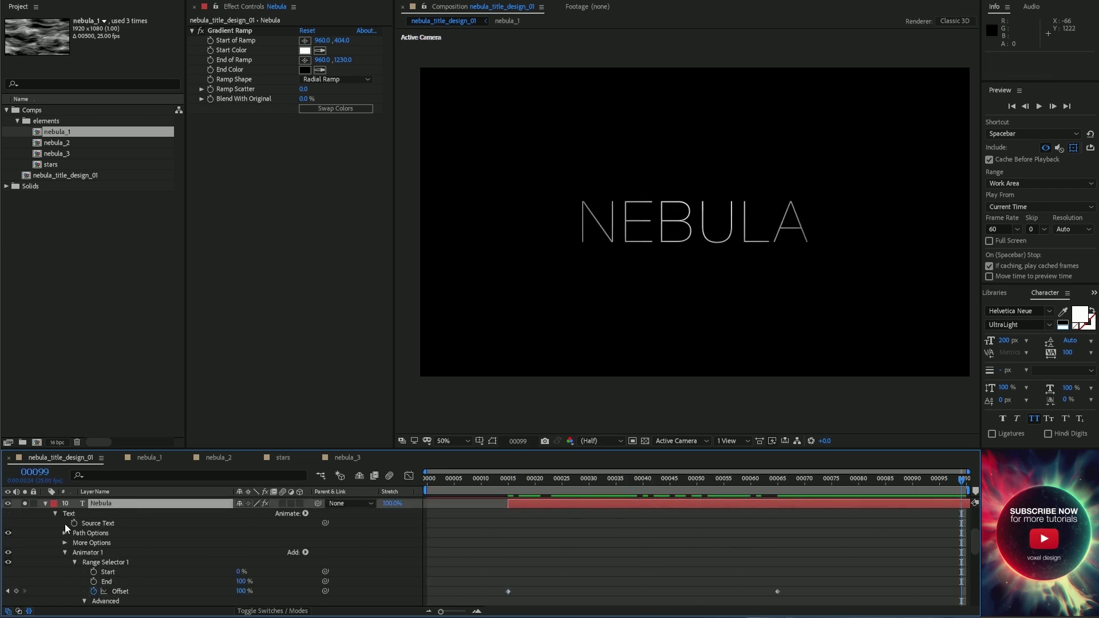
Step: Add a Tracking animator and keyframe its Tracking Amount from frame 15
{"action": "left_click", "coordinate": [65, 553]}
{"action": "left_click", "coordinate": [307, 514]}
{"action": "left_click", "coordinate": [366, 429]}
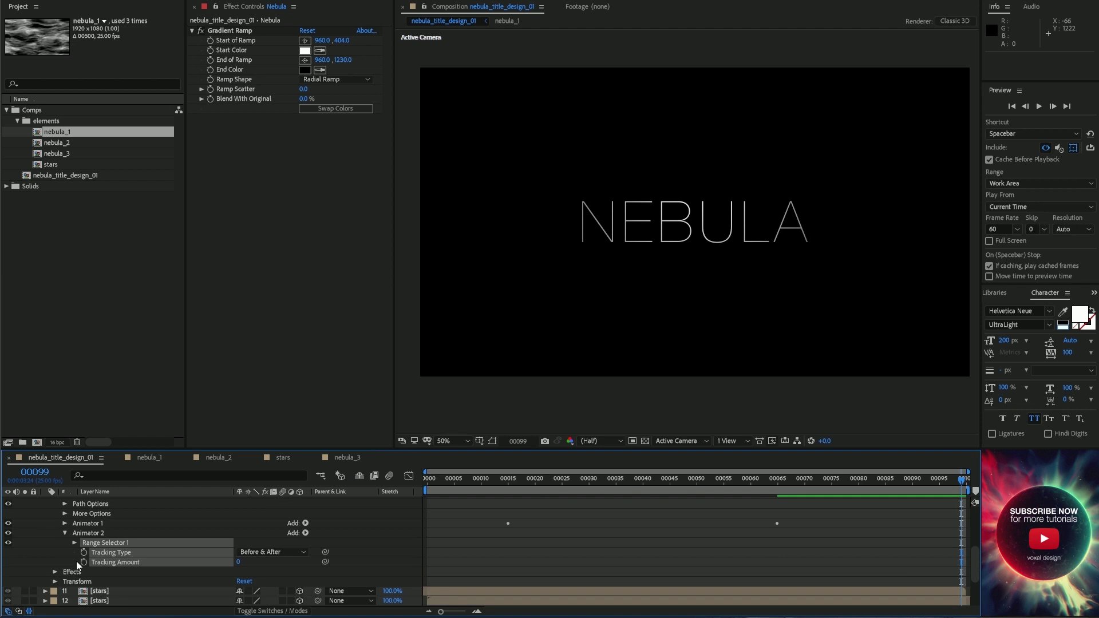
{"action": "left_click", "coordinate": [84, 562]}
{"action": "left_click", "coordinate": [507, 479]}
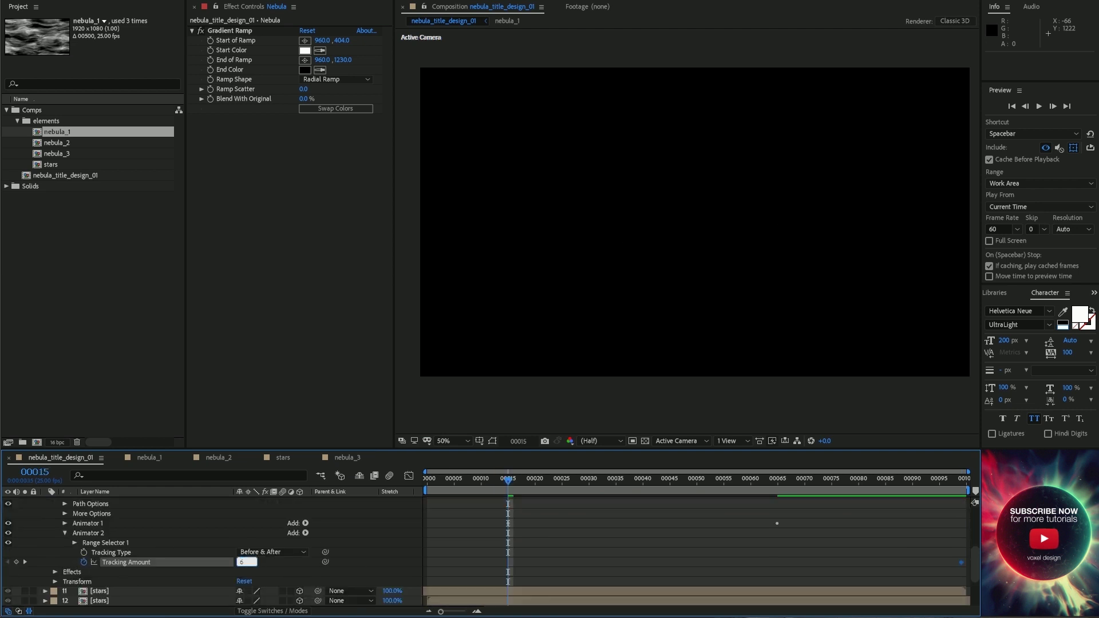
{"action": "left_click_drag", "start_coordinate": [531, 479], "coordinate": [962, 485]}
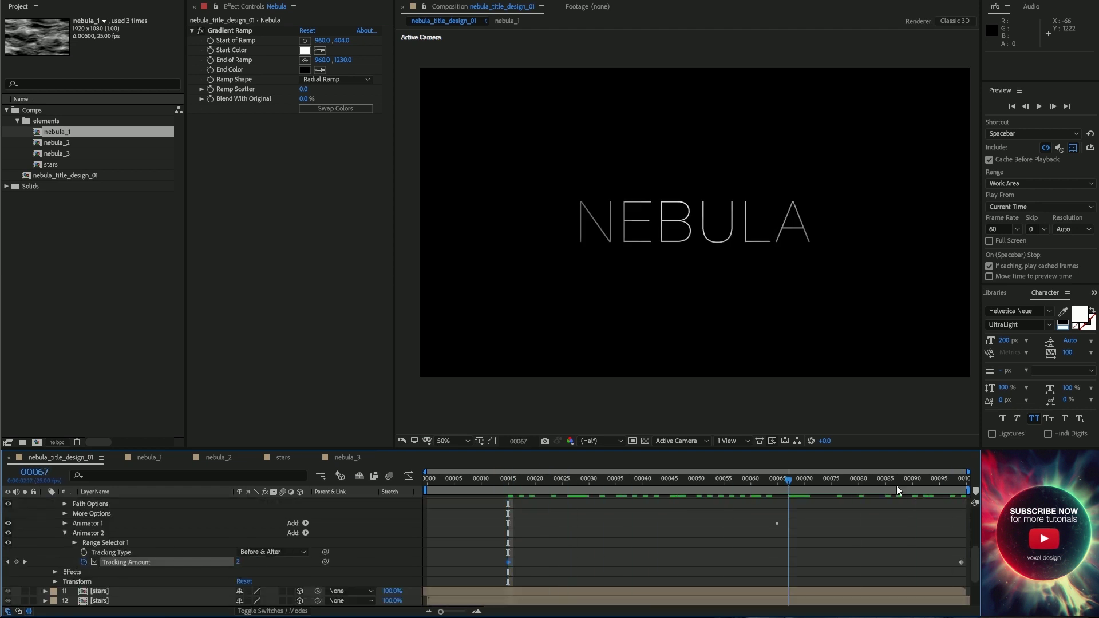
Step: Solo the 'deep in the space' subtitle layer and go to frame 15 to offset its start
{"action": "scroll", "coordinate": [99, 551], "scroll_direction": "up", "scroll_amount": 3}
{"action": "left_click", "coordinate": [100, 551]}
{"action": "scroll", "coordinate": [89, 572], "scroll_direction": "down", "scroll_amount": 1}
{"action": "left_click", "coordinate": [45, 532]}
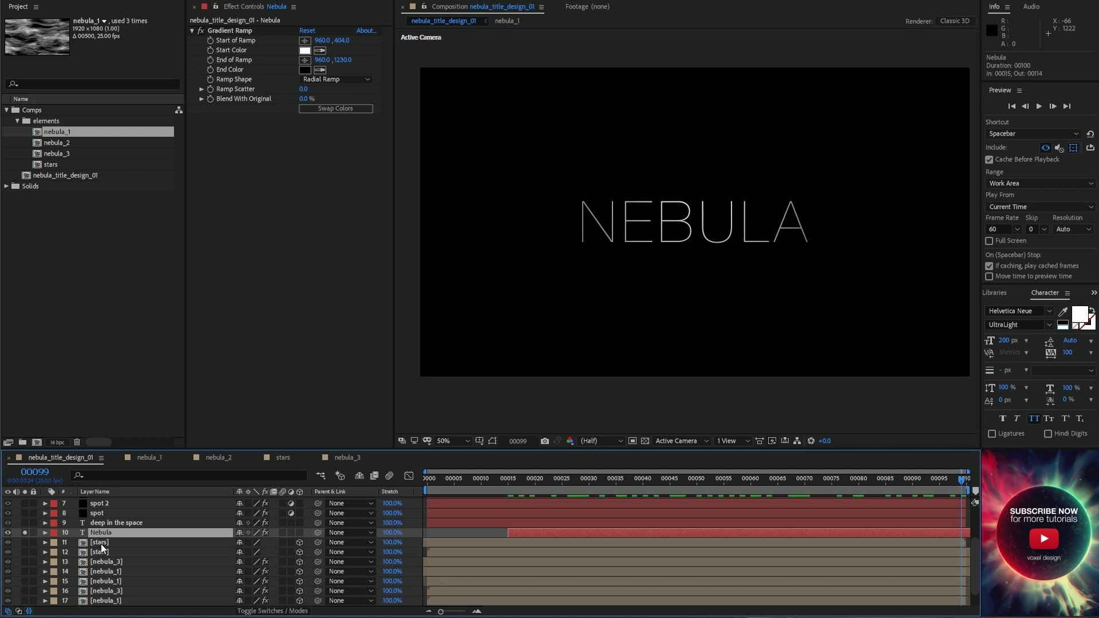
{"action": "left_click", "coordinate": [25, 523]}
{"action": "left_click", "coordinate": [482, 482]}
Step: Start the 'deep in the space' subtitle at frame 15 and preview both titles near the end
{"action": "left_click_drag", "start_coordinate": [535, 523], "coordinate": [562, 524]}
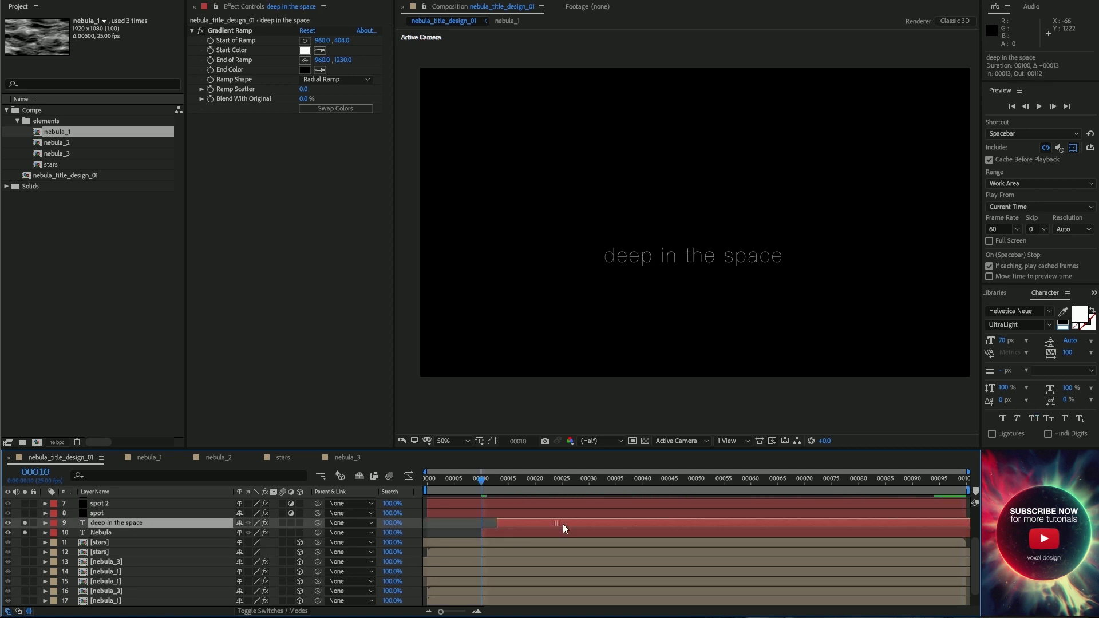
{"action": "left_click", "coordinate": [506, 481]}
{"action": "key", "text": "u"}
{"action": "key", "text": "u"}
{"action": "mouse_move", "coordinate": [501, 483]}
{"action": "left_mouse_down"}
{"action": "mouse_move", "coordinate": [940, 487]}
{"action": "mouse_move", "coordinate": [962, 514]}
{"action": "left_mouse_up"}
Step: Solo the nebula_2, remaining nebula, spot, glow and cc layers to preview the full composition
{"action": "scroll", "coordinate": [45, 537], "scroll_direction": "down", "scroll_amount": 2}
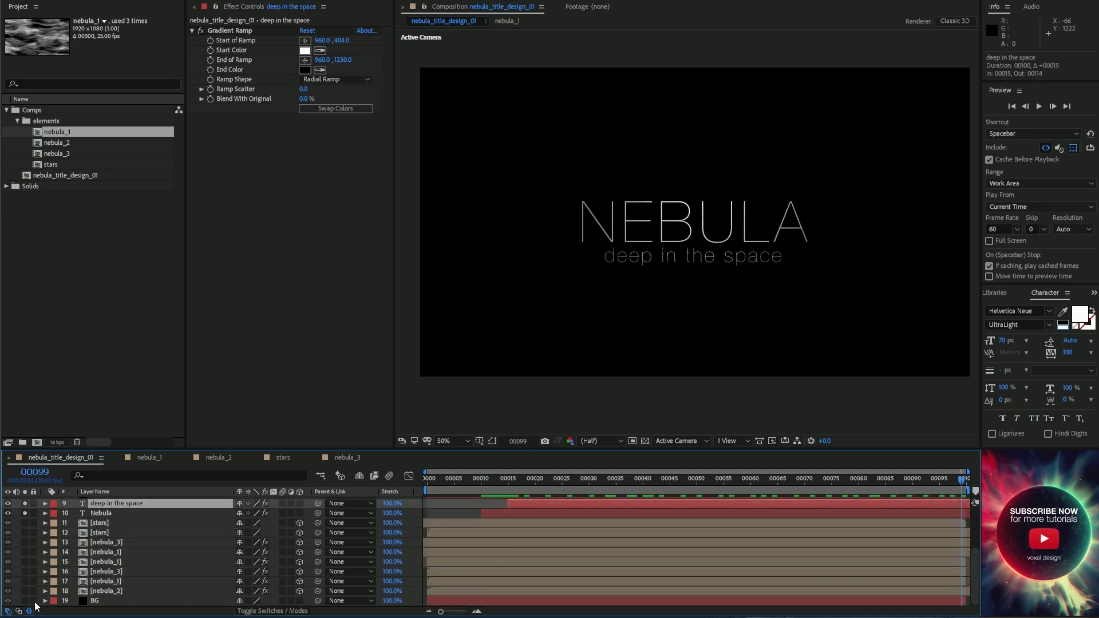
{"action": "left_click", "coordinate": [25, 591]}
{"action": "left_click_drag", "start_coordinate": [25, 581], "coordinate": [24, 547]}
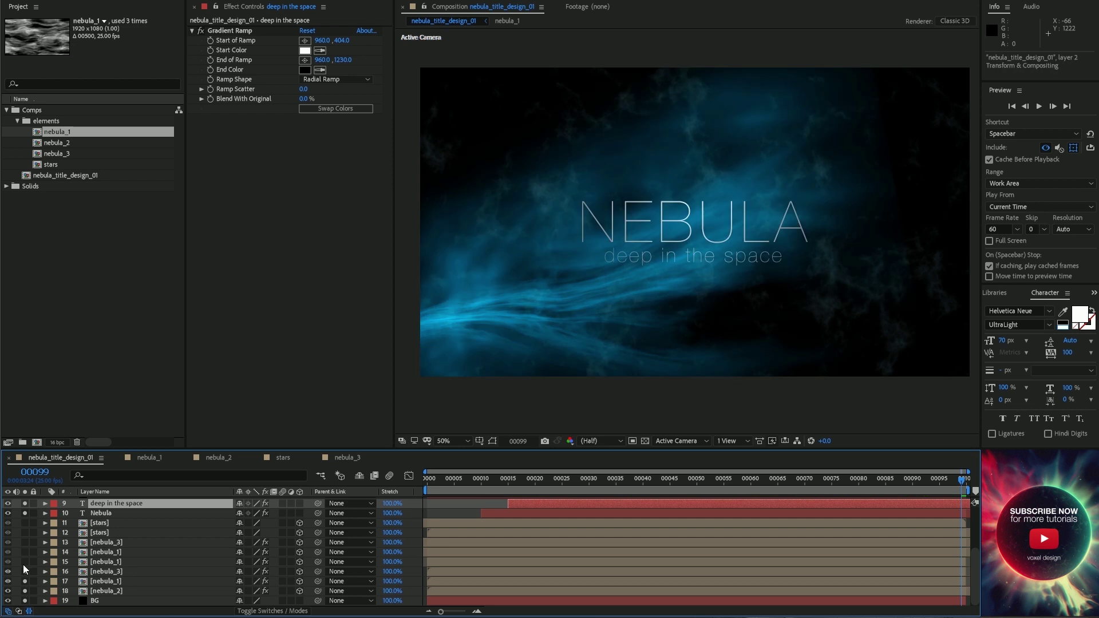
{"action": "scroll", "coordinate": [42, 544], "scroll_direction": "up", "scroll_amount": 1}
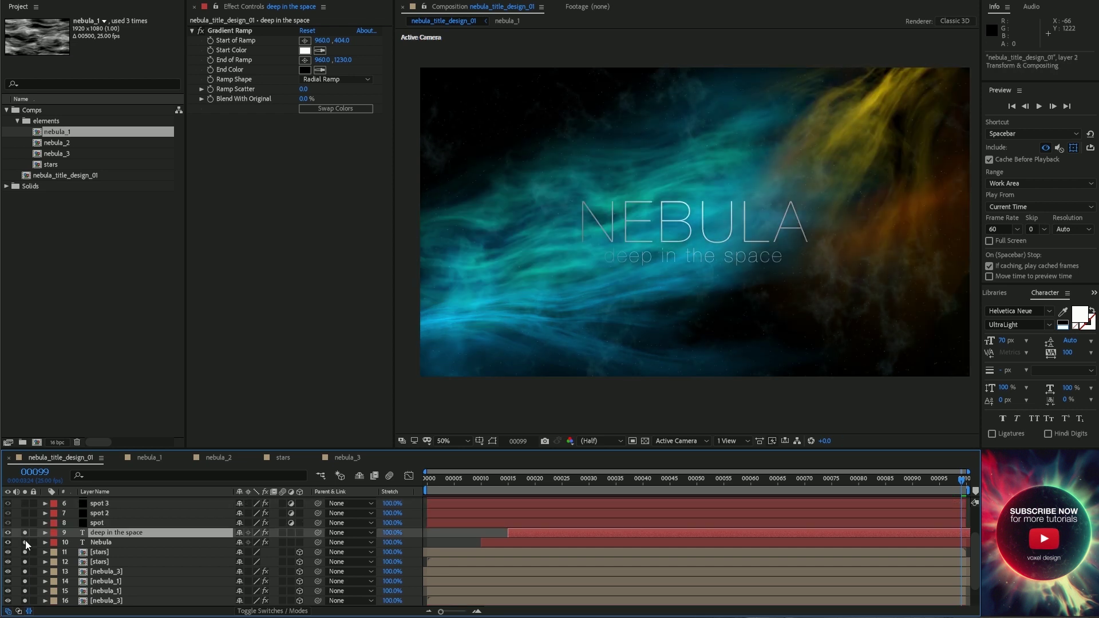
{"action": "left_click_drag", "start_coordinate": [25, 523], "coordinate": [24, 520]}
{"action": "scroll", "coordinate": [28, 541], "scroll_direction": "up", "scroll_amount": 1}
{"action": "scroll", "coordinate": [39, 522], "scroll_direction": "up", "scroll_amount": 1}
Step: Show all layers again and lower the spot layer's opacity to 15% at frame 41
{"action": "left_click", "coordinate": [25, 512]}
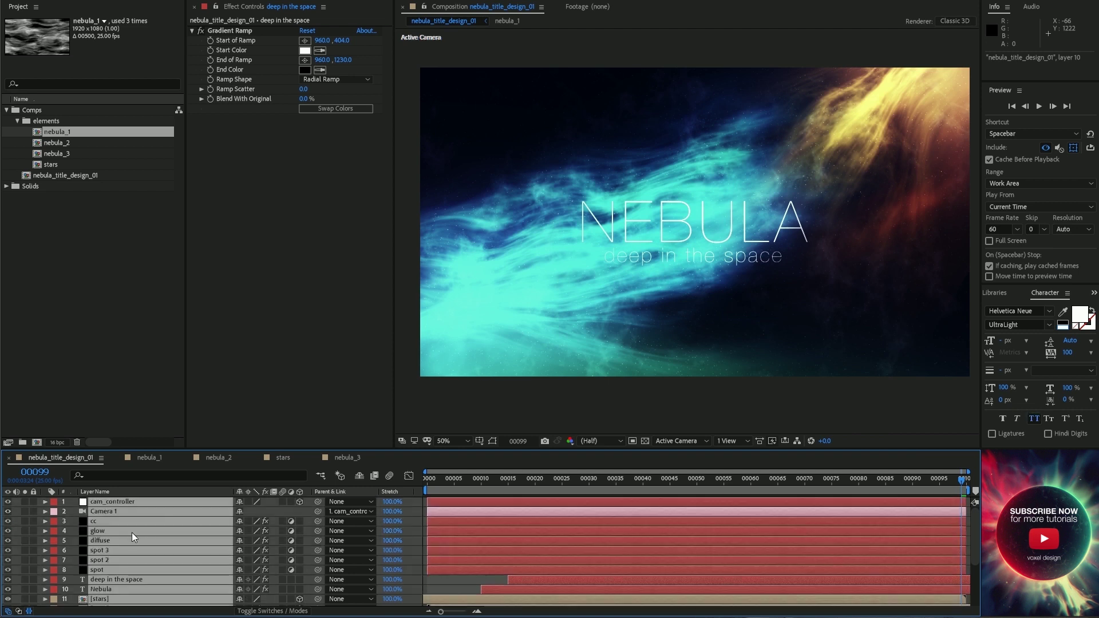
{"action": "left_click", "coordinate": [746, 481]}
{"action": "left_click_drag", "start_coordinate": [748, 482], "coordinate": [648, 481]}
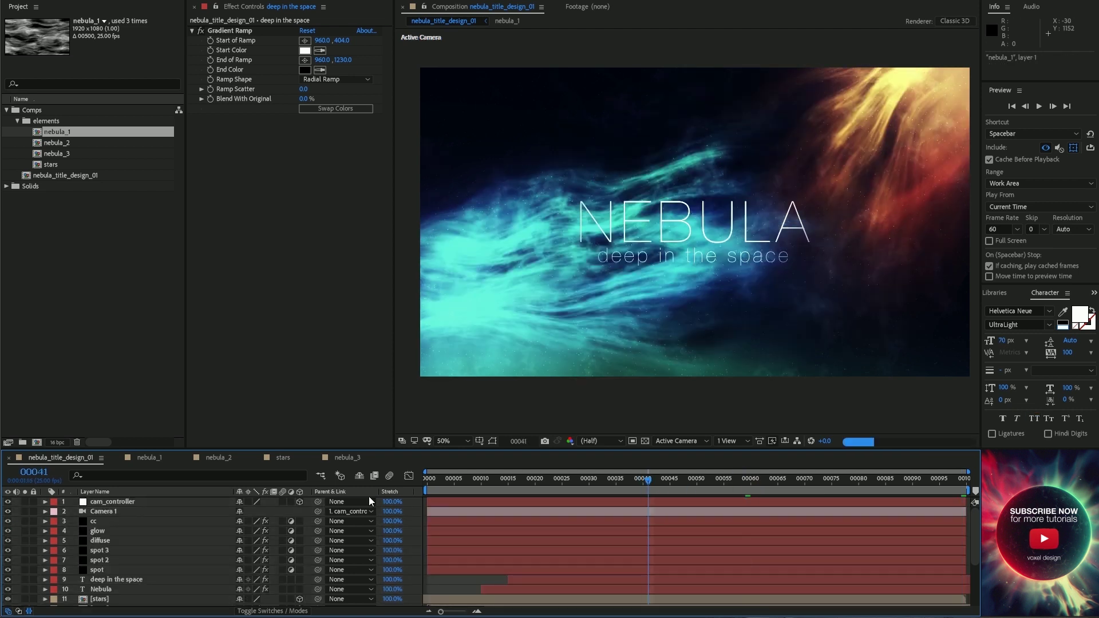
{"action": "scroll", "coordinate": [101, 540], "scroll_direction": "down", "scroll_amount": 1}
{"action": "left_click", "coordinate": [101, 540]}
{"action": "left_click", "coordinate": [7, 541]}
{"action": "scroll", "coordinate": [35, 543], "scroll_direction": "up", "scroll_amount": 1}
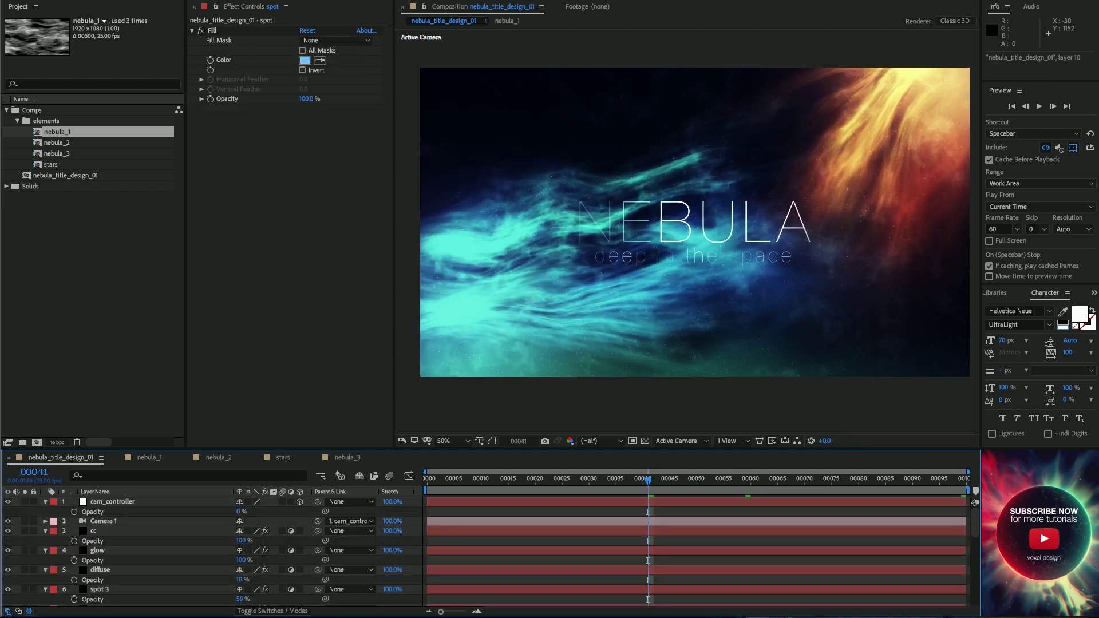
{"action": "key", "text": "t"}
{"action": "left_click", "coordinate": [243, 579]}
{"action": "key", "text": "Return"}
{"action": "key", "text": "t"}
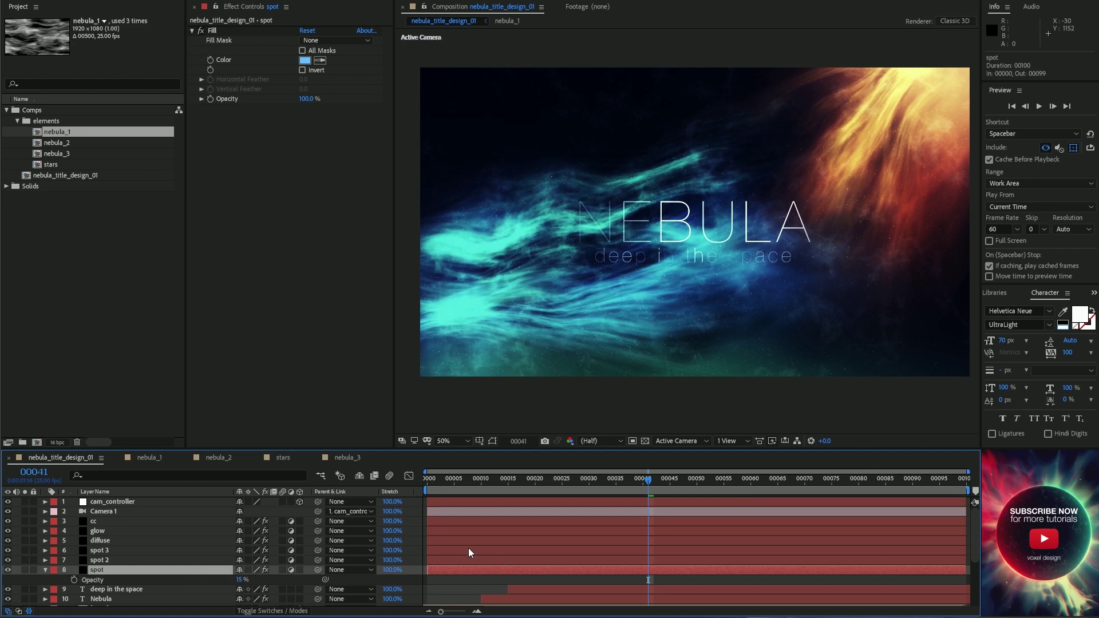
Step: Check the subtitle's gradient end colour at frame 57, leaving it unchanged, then move to frame 75
{"action": "left_click_drag", "start_coordinate": [647, 481], "coordinate": [735, 487]}
{"action": "left_click", "coordinate": [117, 579]}
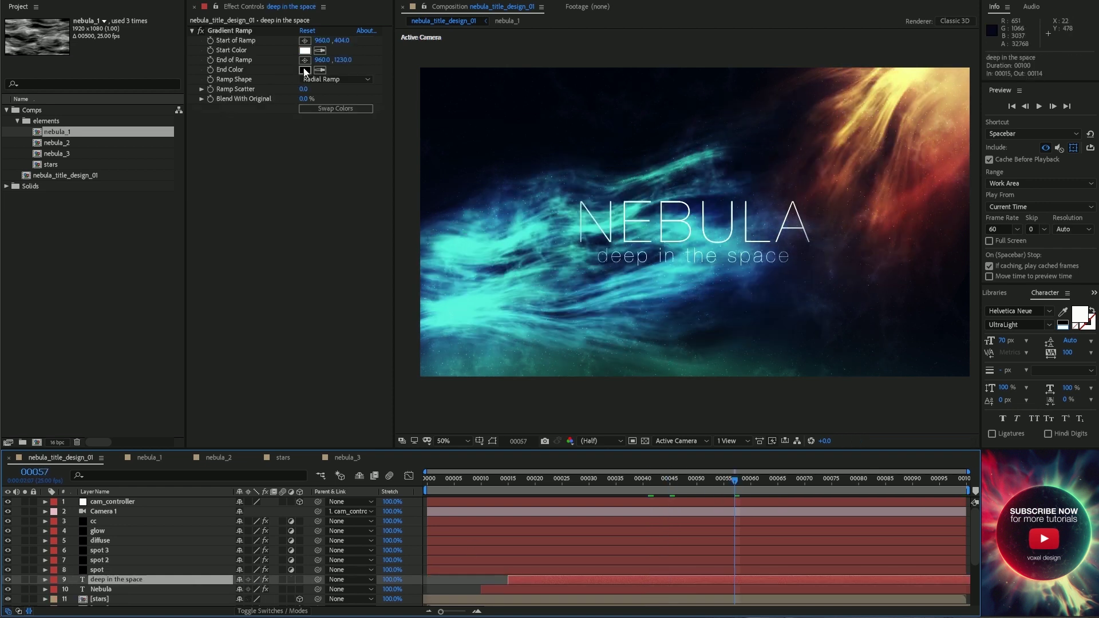
{"action": "left_click", "coordinate": [304, 70]}
{"action": "key", "text": "Return"}
{"action": "left_click", "coordinate": [832, 480]}
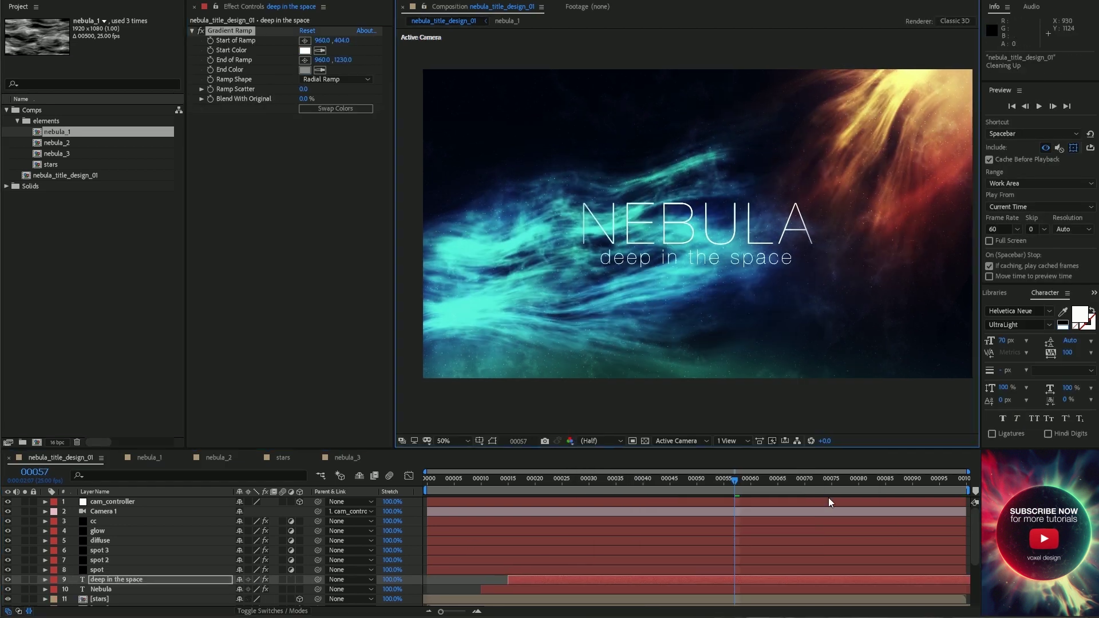
Step: Set the glow layer's opacity to 50% and reselect the spot 3 layer
{"action": "left_click", "coordinate": [94, 550]}
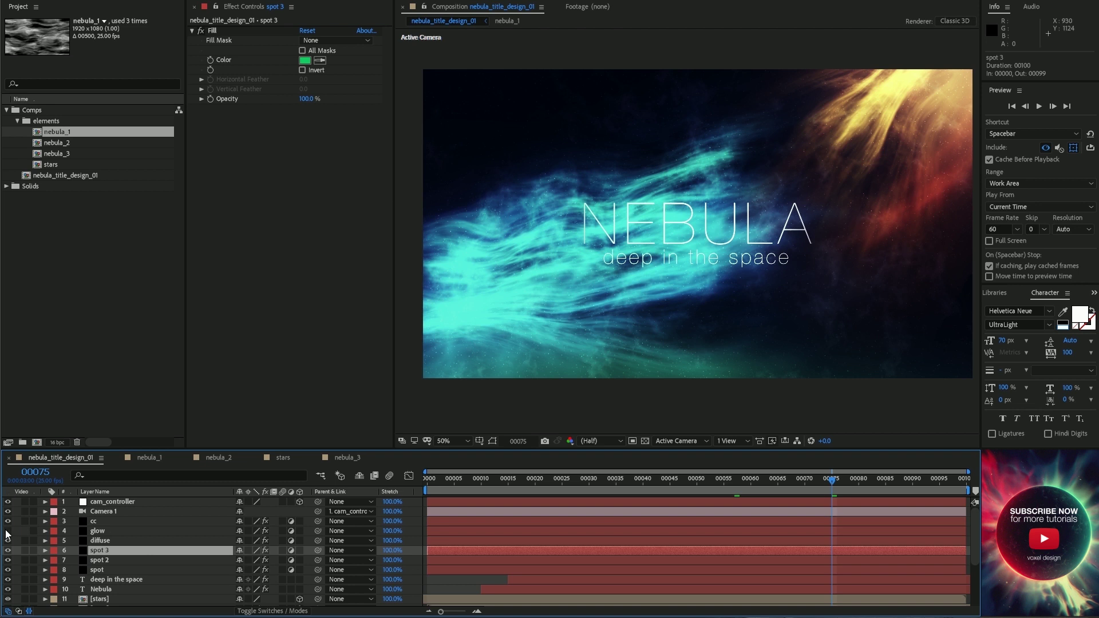
{"action": "left_click", "coordinate": [97, 531]}
{"action": "key", "text": "t"}
{"action": "key", "text": "Return"}
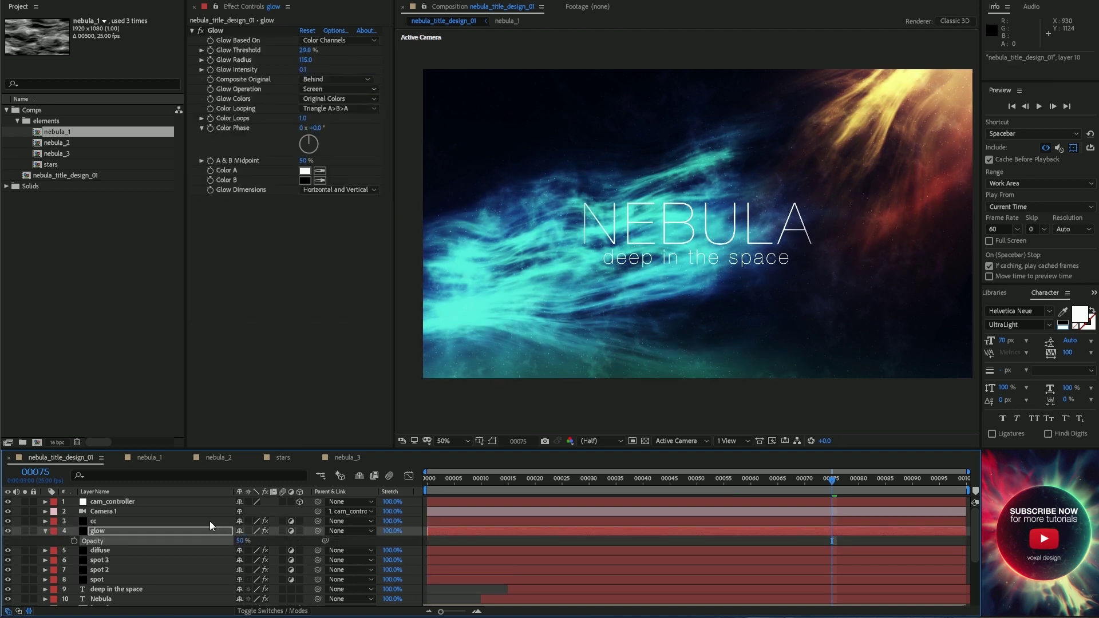
{"action": "left_click", "coordinate": [210, 521]}
{"action": "left_click", "coordinate": [95, 531]}
{"action": "left_click", "coordinate": [95, 550]}
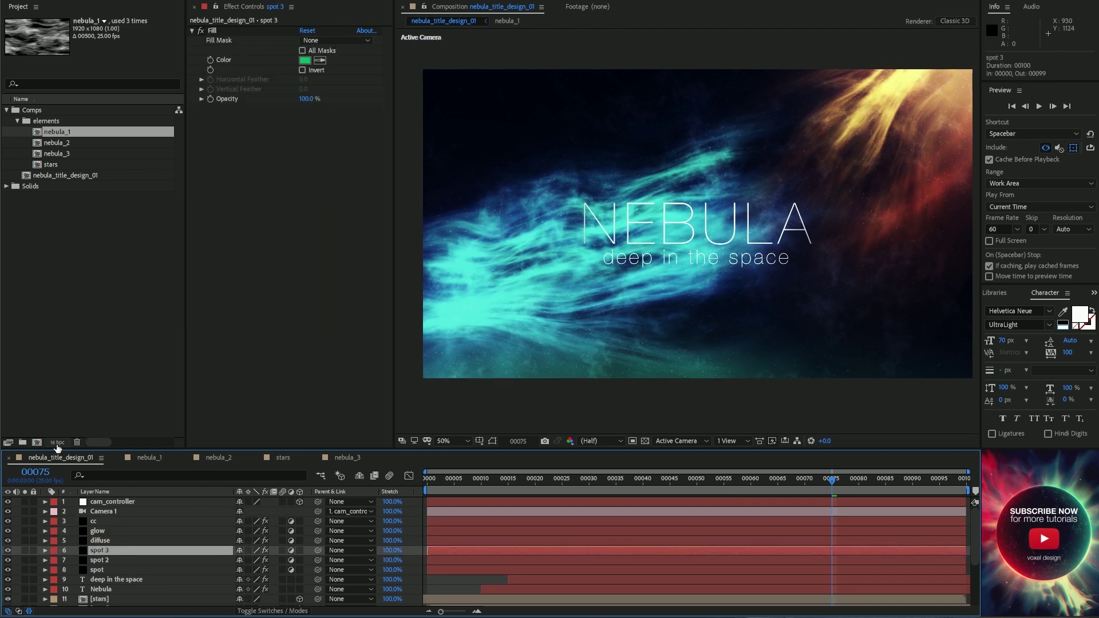
Step: Display spot 3's mask outlines and drag its top mask edge lower
{"action": "key", "text": "m"}
{"action": "left_click", "coordinate": [493, 440]}
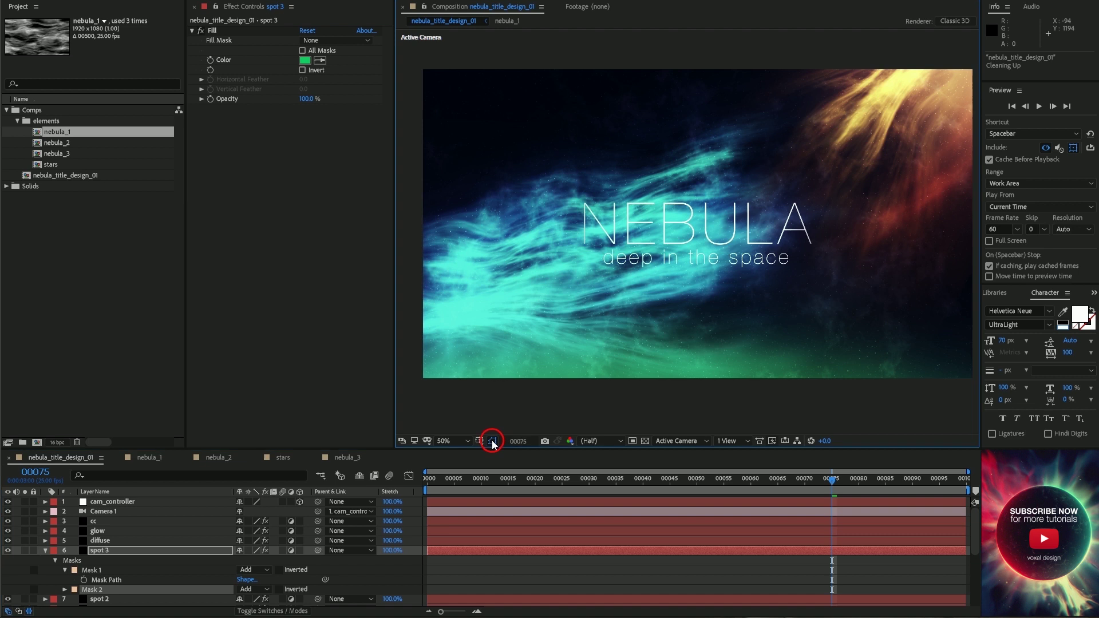
{"action": "scroll", "coordinate": [711, 229], "scroll_direction": "up", "scroll_amount": 1}
{"action": "left_click_drag", "start_coordinate": [712, 48], "coordinate": [697, 70]}
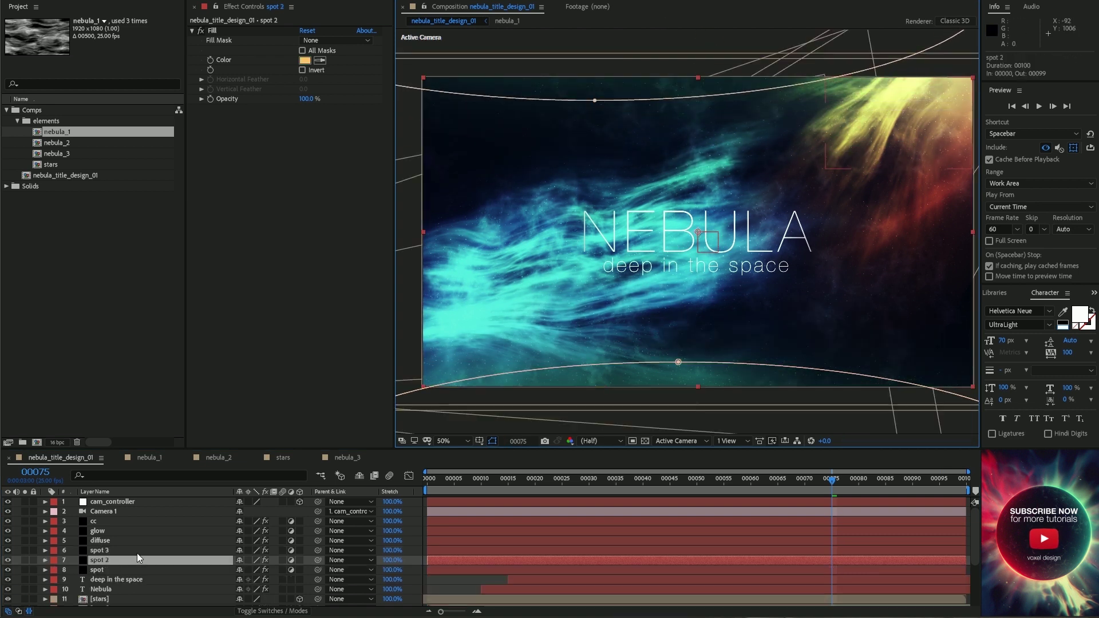
{"action": "scroll", "coordinate": [137, 553], "scroll_direction": "down", "scroll_amount": 5}
Step: Move the nebula_3 layer above the nebula_1 layers in the timeline stack
{"action": "left_click", "coordinate": [109, 579]}
{"action": "scroll", "coordinate": [118, 578], "scroll_direction": "down", "scroll_amount": 1}
{"action": "left_click", "coordinate": [118, 580]}
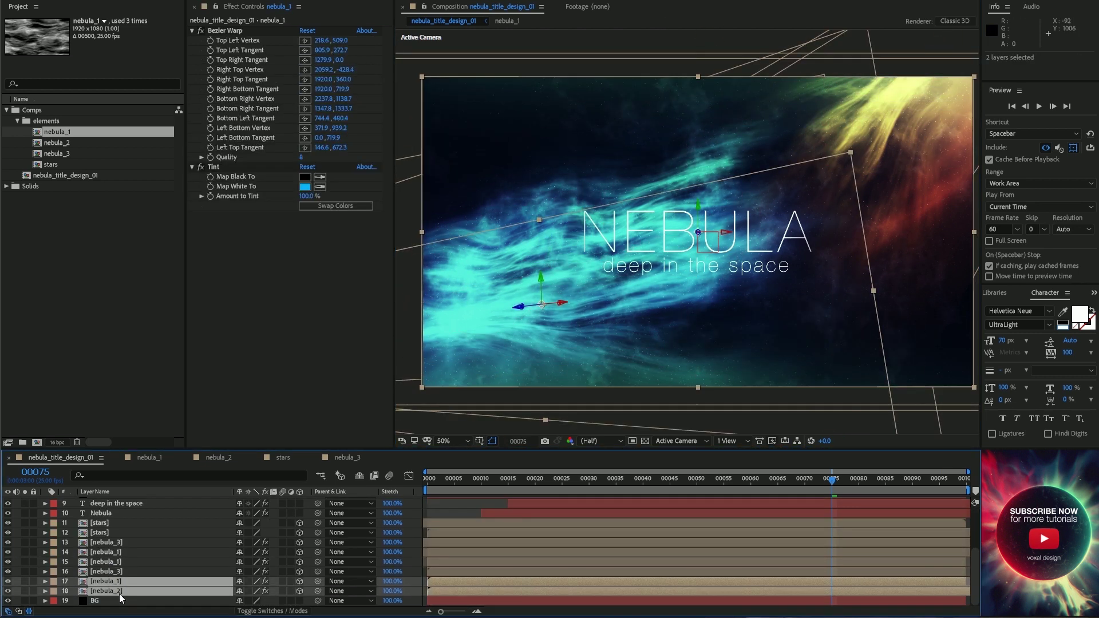
{"action": "left_click", "coordinate": [114, 572]}
{"action": "left_click", "coordinate": [119, 563]}
{"action": "left_click_drag", "start_coordinate": [119, 565], "coordinate": [118, 576]}
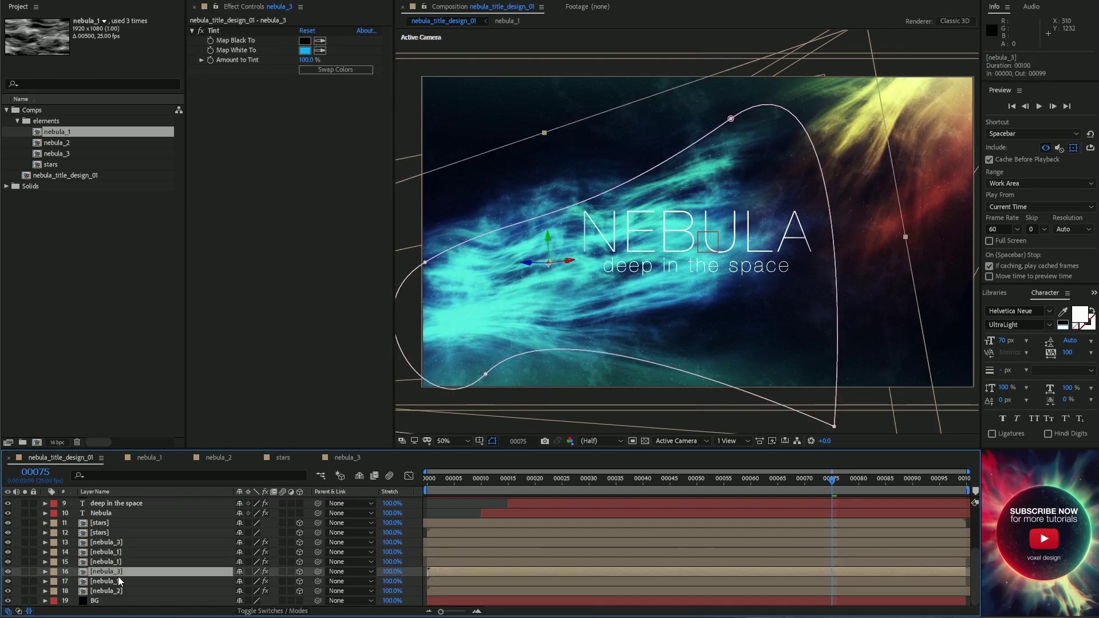
Step: Shift the two nebula_1 layers lower in the scene, then select one of them
{"action": "left_click", "coordinate": [118, 563]}
{"action": "left_click", "coordinate": [139, 572]}
{"action": "left_click", "coordinate": [138, 581], "text": "shift"}
{"action": "mouse_move", "coordinate": [741, 312]}
{"action": "left_mouse_down"}
{"action": "mouse_move", "coordinate": [742, 391]}
{"action": "mouse_move", "coordinate": [828, 320]}
{"action": "mouse_move", "coordinate": [763, 303]}
{"action": "left_mouse_up"}
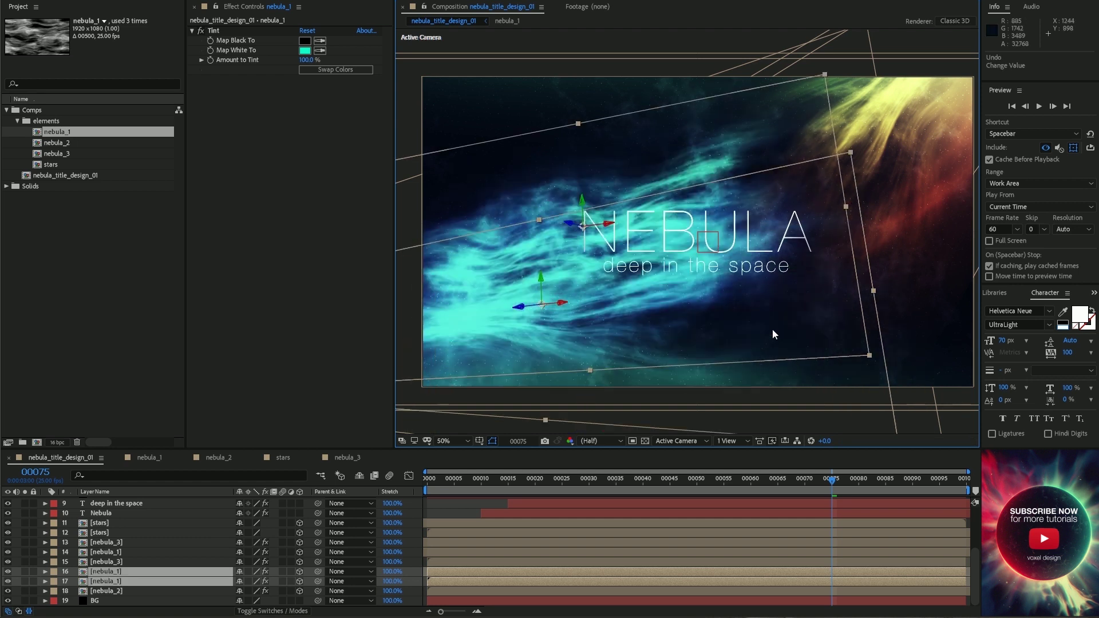
{"action": "left_click", "coordinate": [761, 303]}
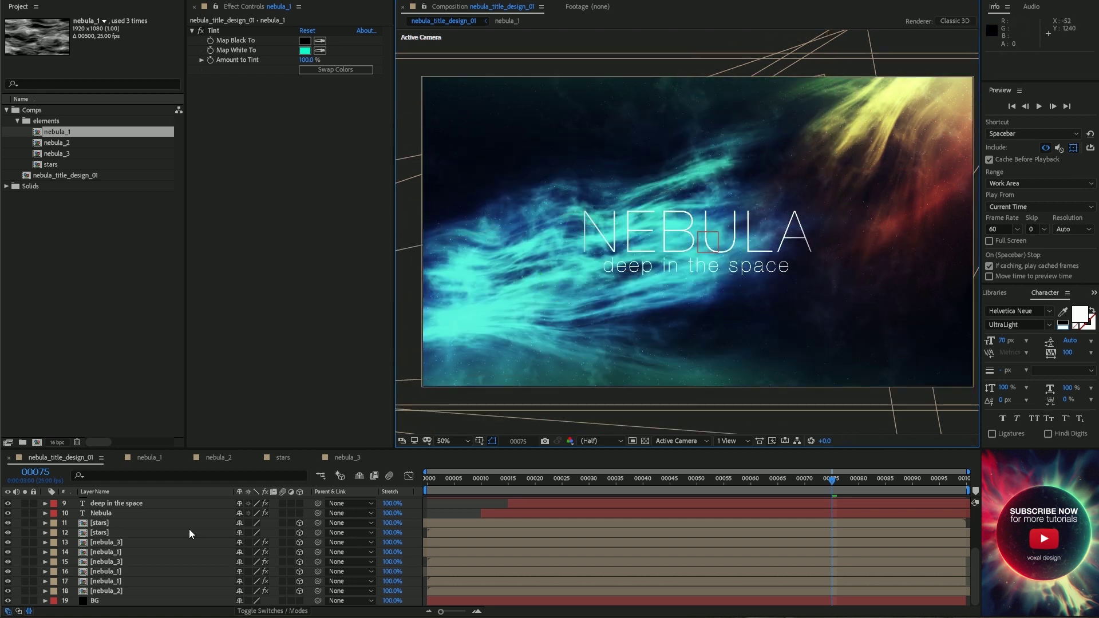
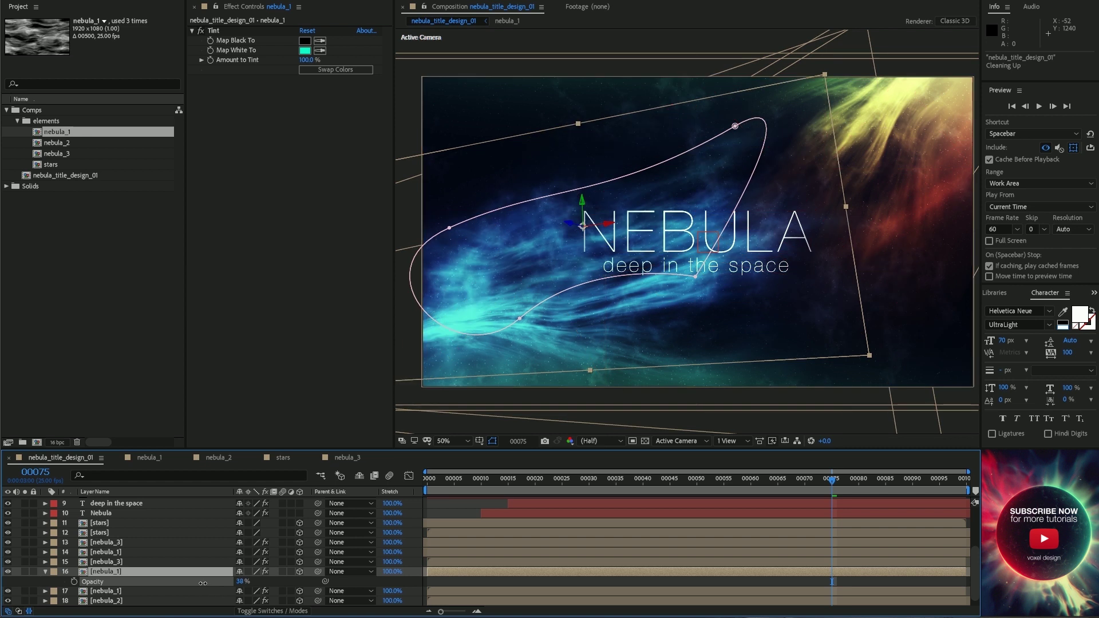
Step: Lower the opacity of layer 15, nebula_3, to about 20%
{"action": "left_click", "coordinate": [117, 591]}
{"action": "left_click", "coordinate": [106, 561]}
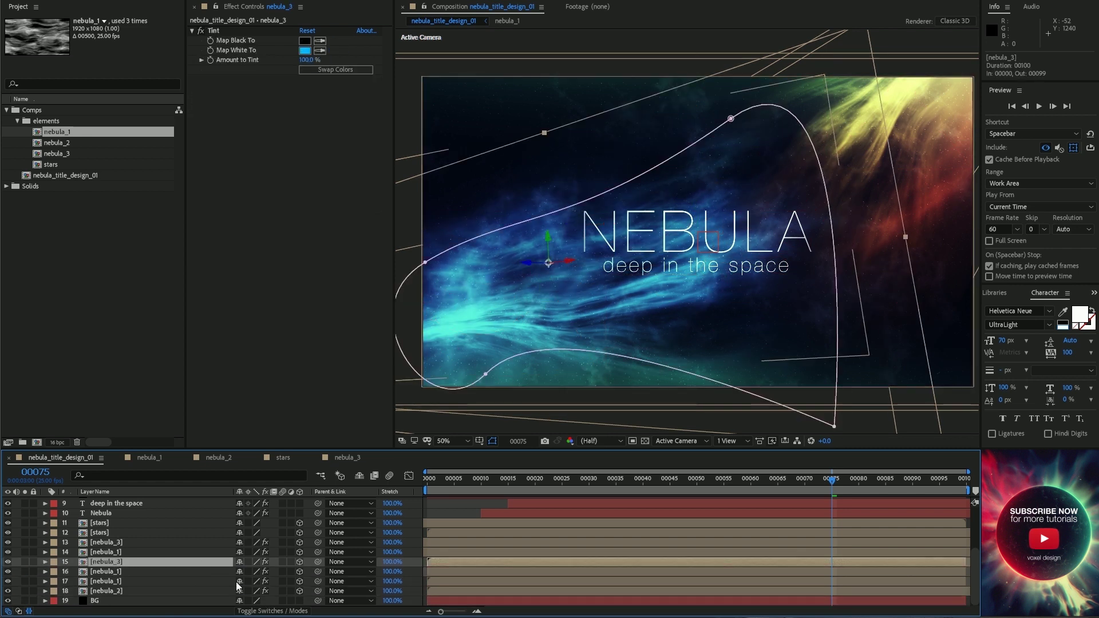
{"action": "key", "text": "t"}
{"action": "left_click_drag", "start_coordinate": [238, 572], "coordinate": [240, 574]}
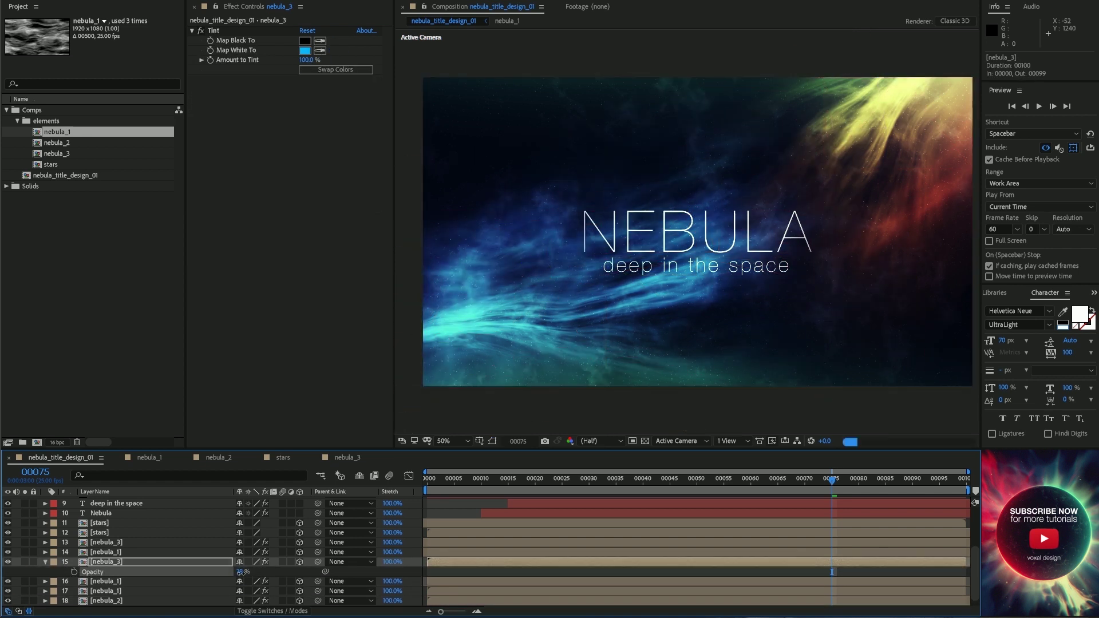
{"action": "scroll", "coordinate": [118, 543], "scroll_direction": "up", "scroll_amount": 5}
Step: Keyframe Camera 1's Position from Z -1500 to Z -1800, then scrub to preview the push-in
{"action": "left_click", "coordinate": [112, 502]}
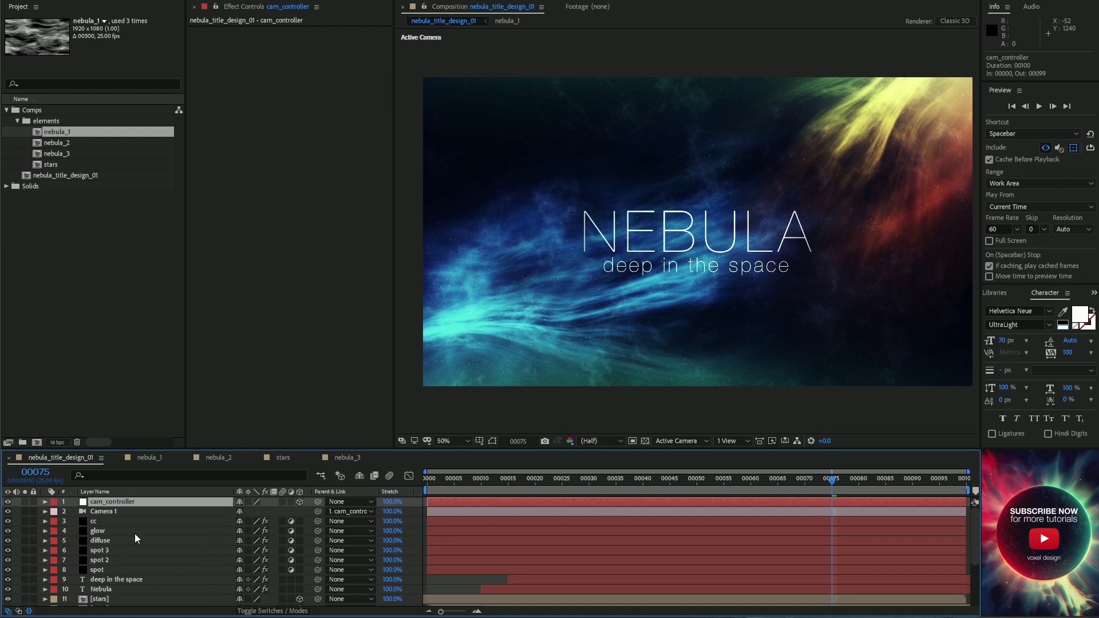
{"action": "left_click", "coordinate": [106, 521]}
{"action": "left_click", "coordinate": [82, 531]}
{"action": "type", "text": "-1300"}
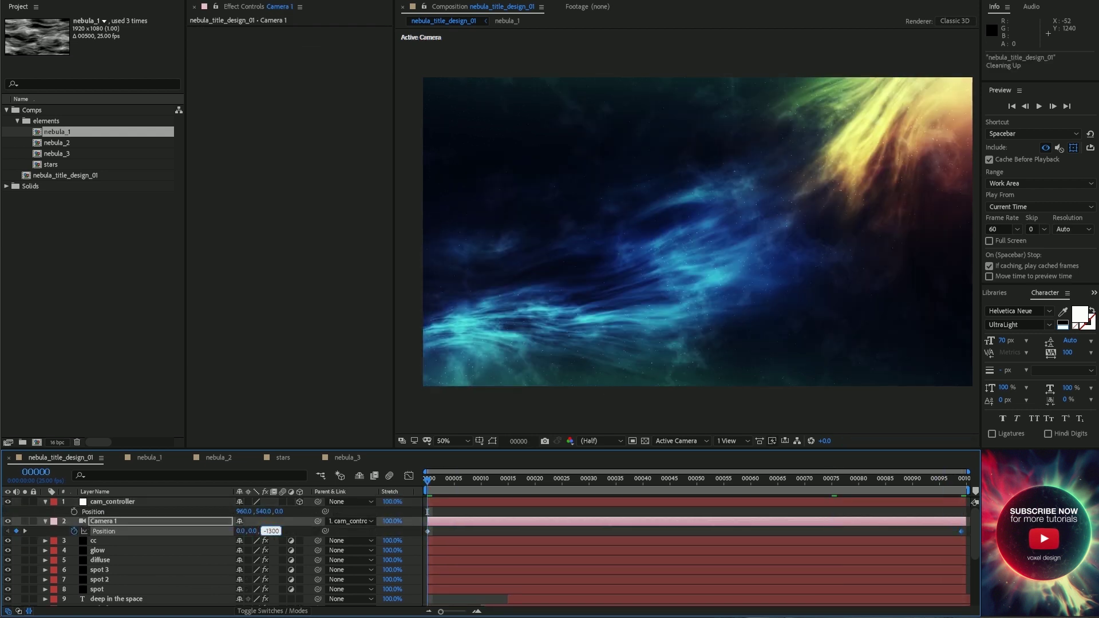
{"action": "key", "text": "Return"}
{"action": "left_click_drag", "start_coordinate": [540, 480], "coordinate": [583, 481]}
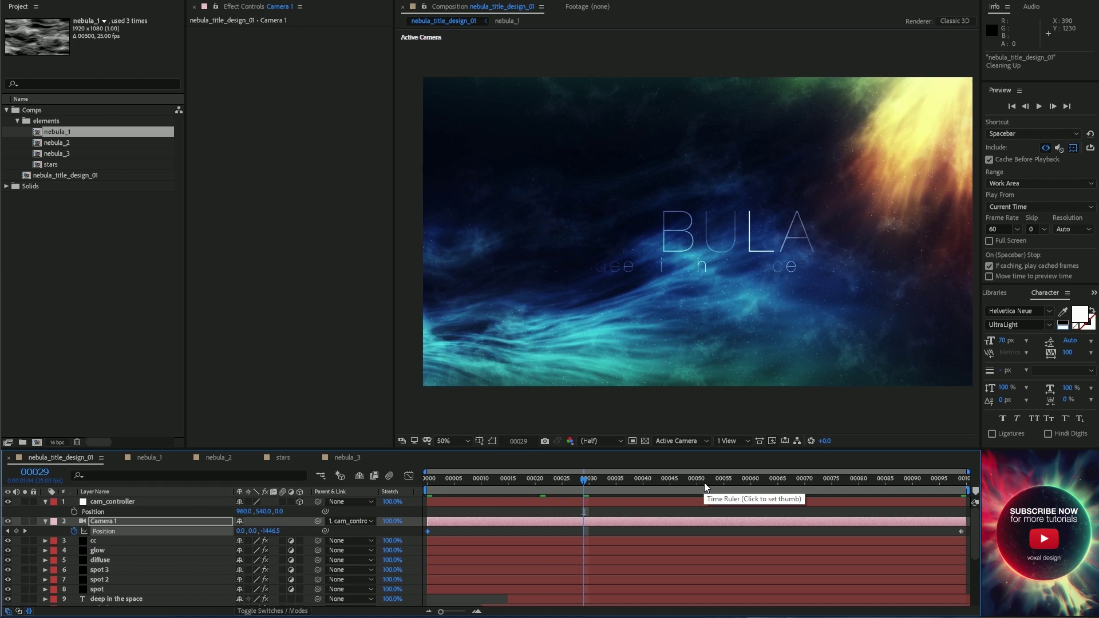
{"action": "left_click_drag", "start_coordinate": [777, 484], "coordinate": [961, 481]}
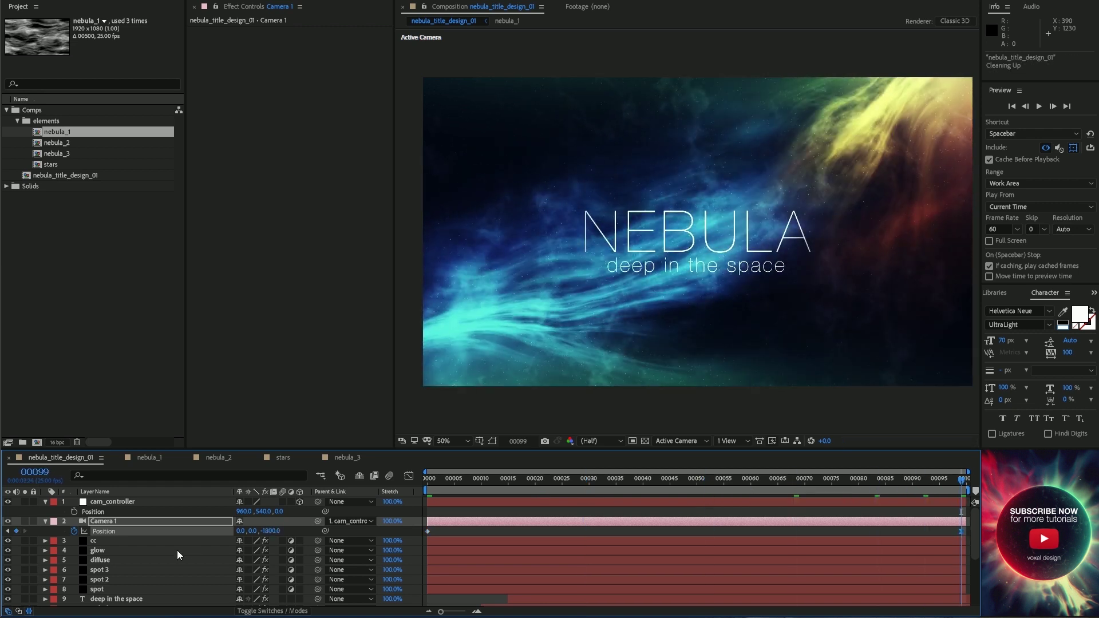
{"action": "scroll", "coordinate": [172, 549], "scroll_direction": "down", "scroll_amount": 2}
Step: Shift spot 2's Fill effect colour from red to orange in the Color dialog
{"action": "left_click", "coordinate": [103, 540]}
{"action": "left_click", "coordinate": [492, 441]}
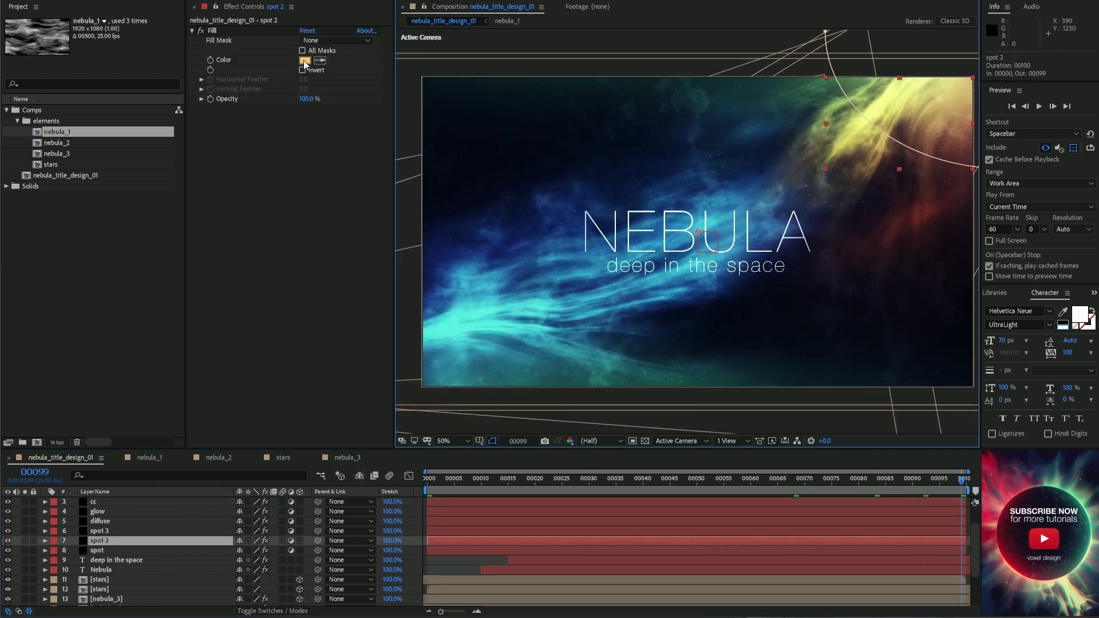
{"action": "left_click", "coordinate": [305, 60]}
{"action": "left_click_drag", "start_coordinate": [747, 548], "coordinate": [749, 539]}
{"action": "key", "text": "Return"}
{"action": "left_click", "coordinate": [106, 530]}
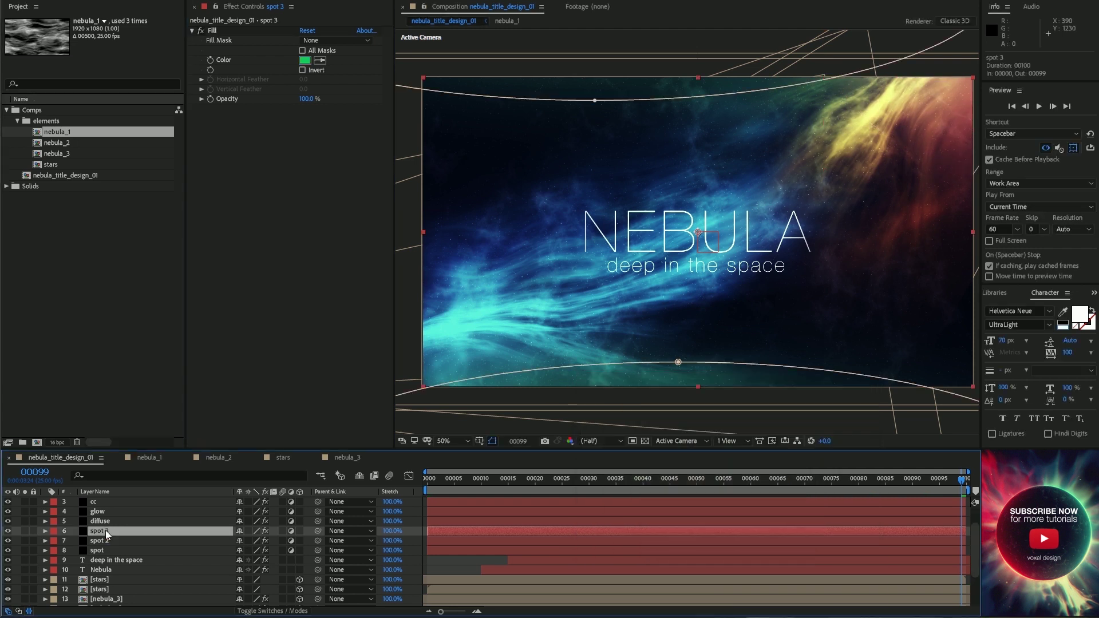
{"action": "left_click", "coordinate": [107, 540]}
{"action": "left_click", "coordinate": [305, 60]}
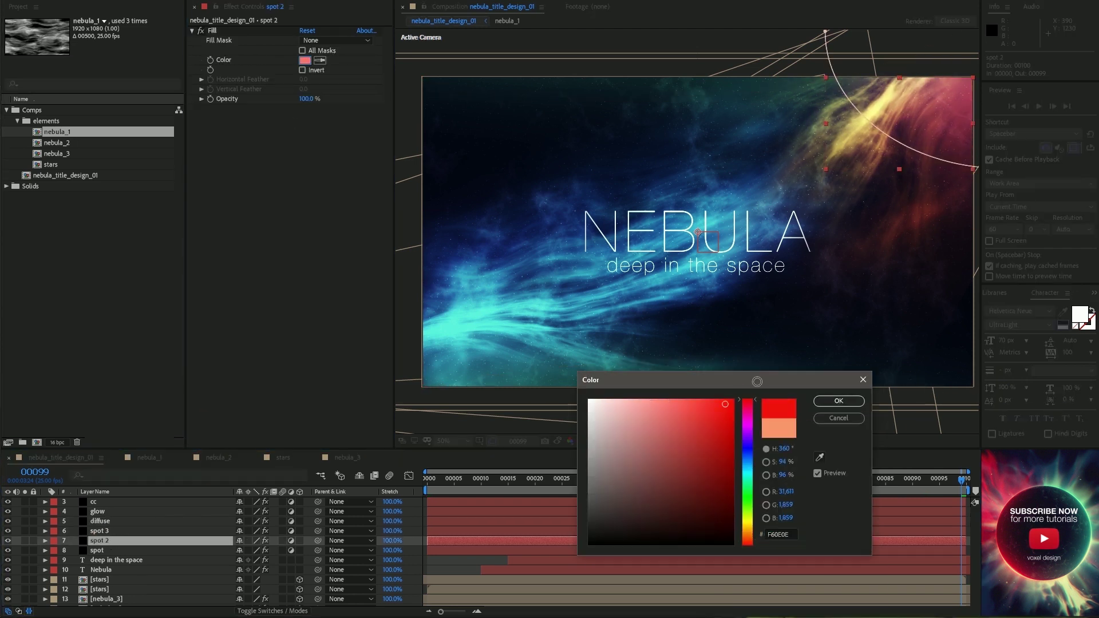
{"action": "left_click_drag", "start_coordinate": [747, 541], "coordinate": [747, 535]}
{"action": "key", "text": "Return"}
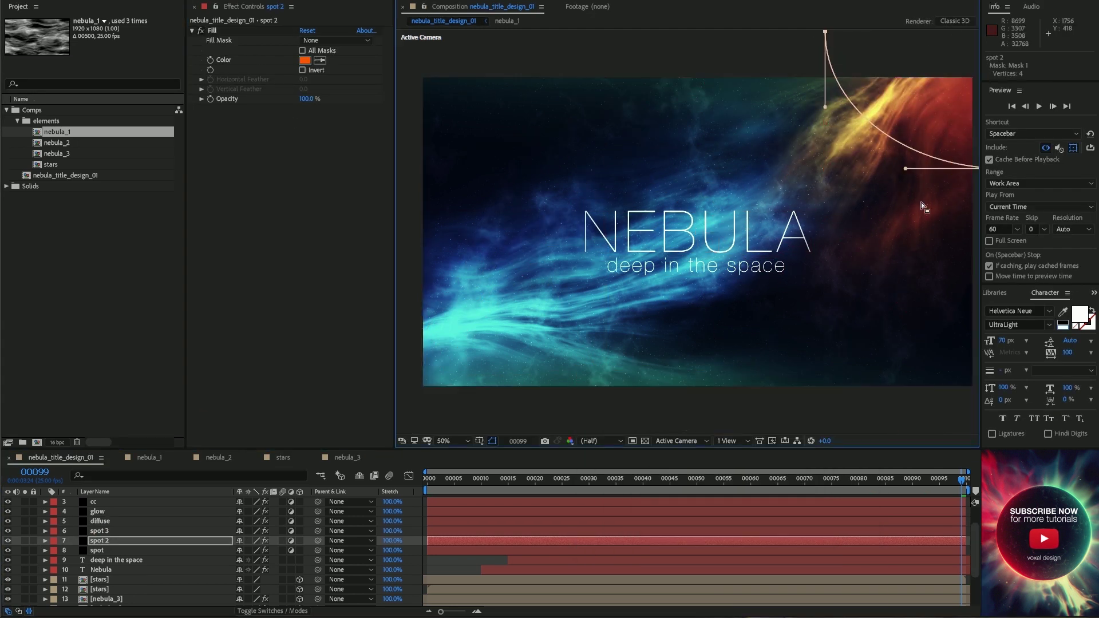
{"action": "scroll", "coordinate": [123, 589], "scroll_direction": "down", "scroll_amount": 3}
{"action": "left_click", "coordinate": [124, 572]}
{"action": "scroll", "coordinate": [132, 554], "scroll_direction": "down", "scroll_amount": 3}
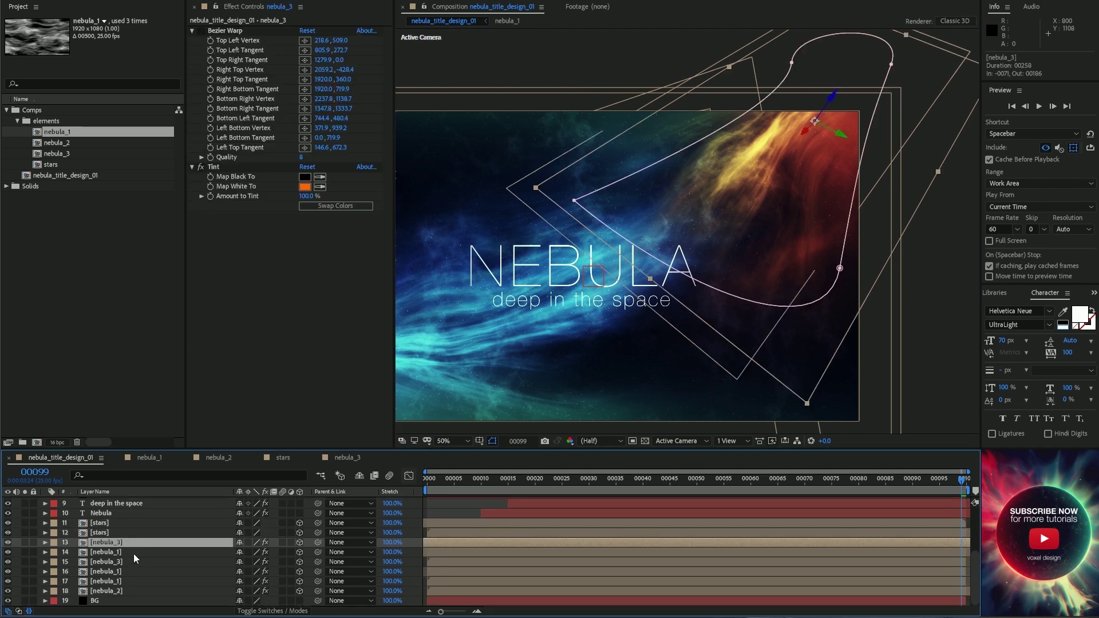
{"action": "key", "text": "s"}
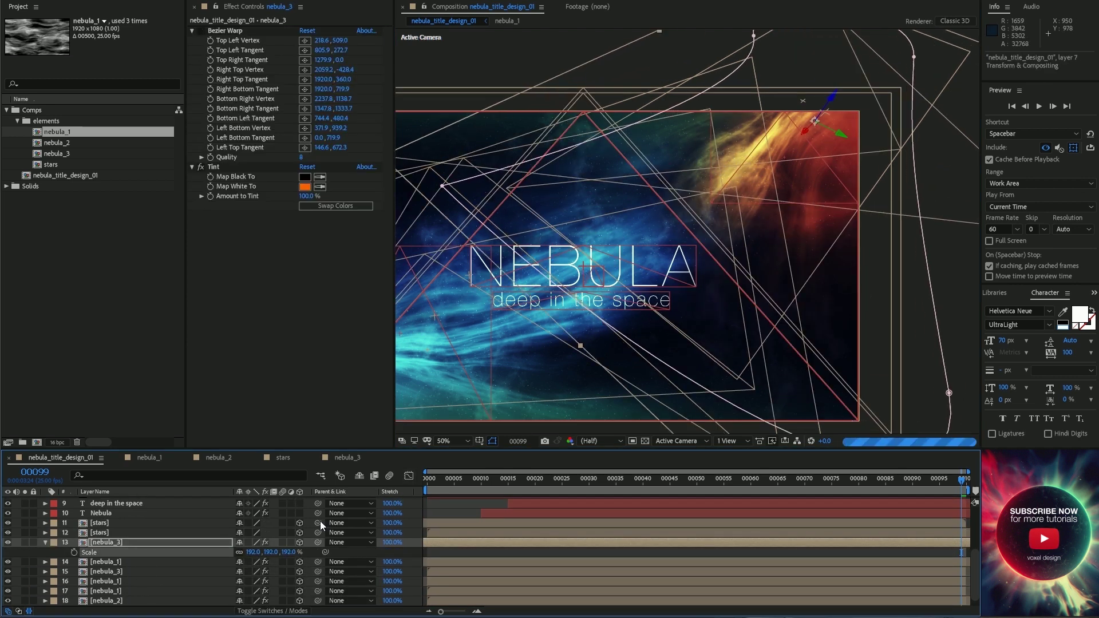
{"action": "key", "text": "t"}
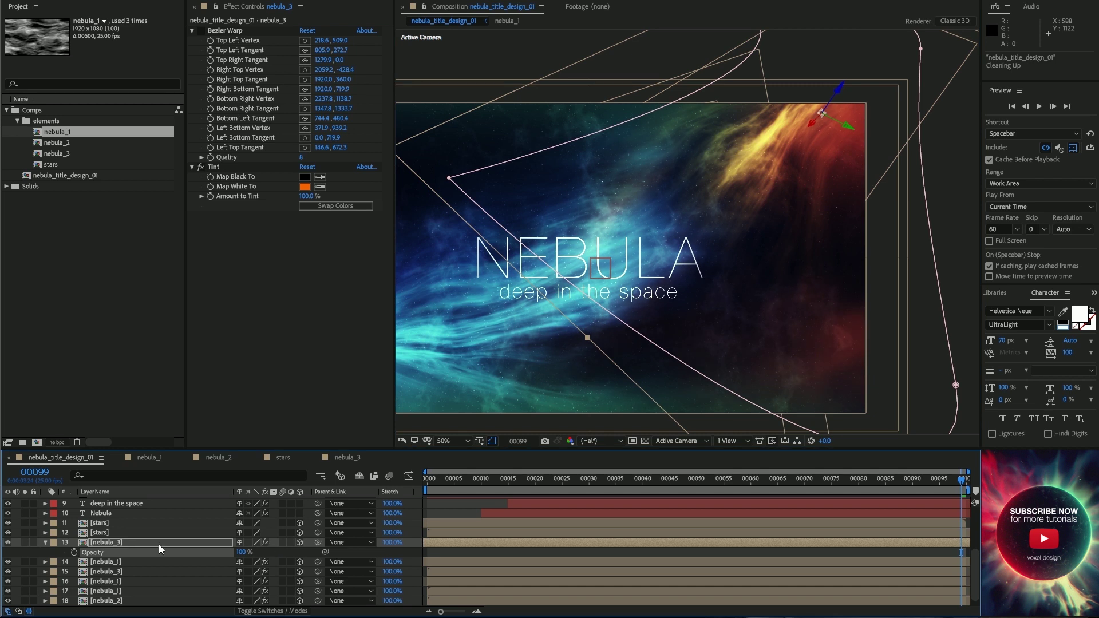
{"action": "key", "text": "t"}
{"action": "left_click", "coordinate": [617, 479]}
{"action": "left_click_drag", "start_coordinate": [553, 209], "coordinate": [663, 213]}
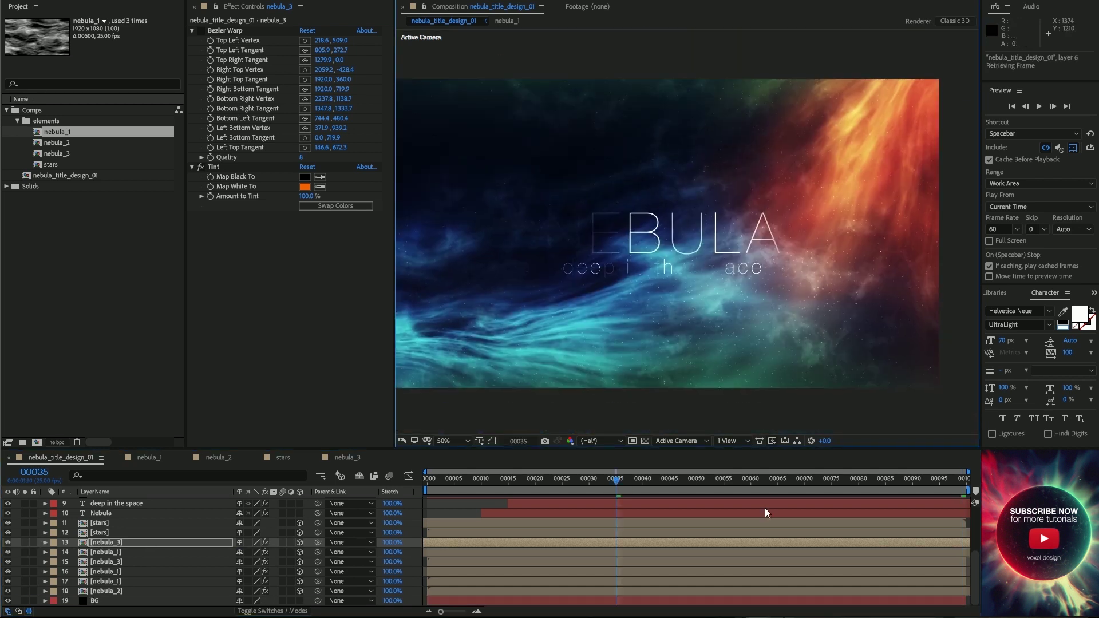
{"action": "left_click", "coordinate": [858, 480]}
{"action": "left_click_drag", "start_coordinate": [908, 483], "coordinate": [975, 502]}
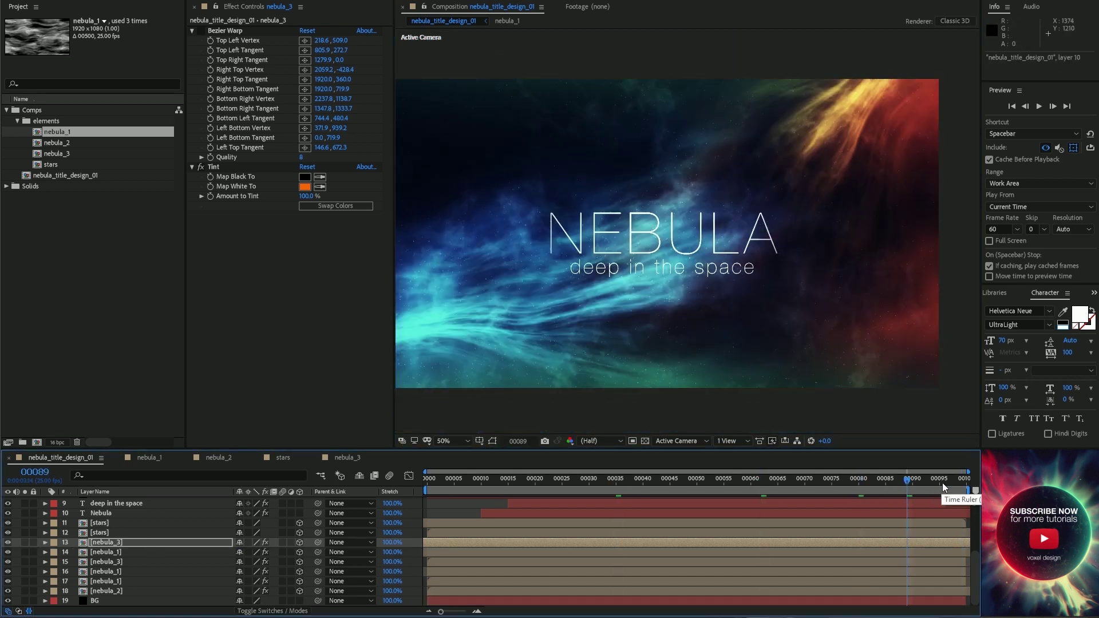
{"action": "left_click_drag", "start_coordinate": [818, 339], "coordinate": [835, 338]}
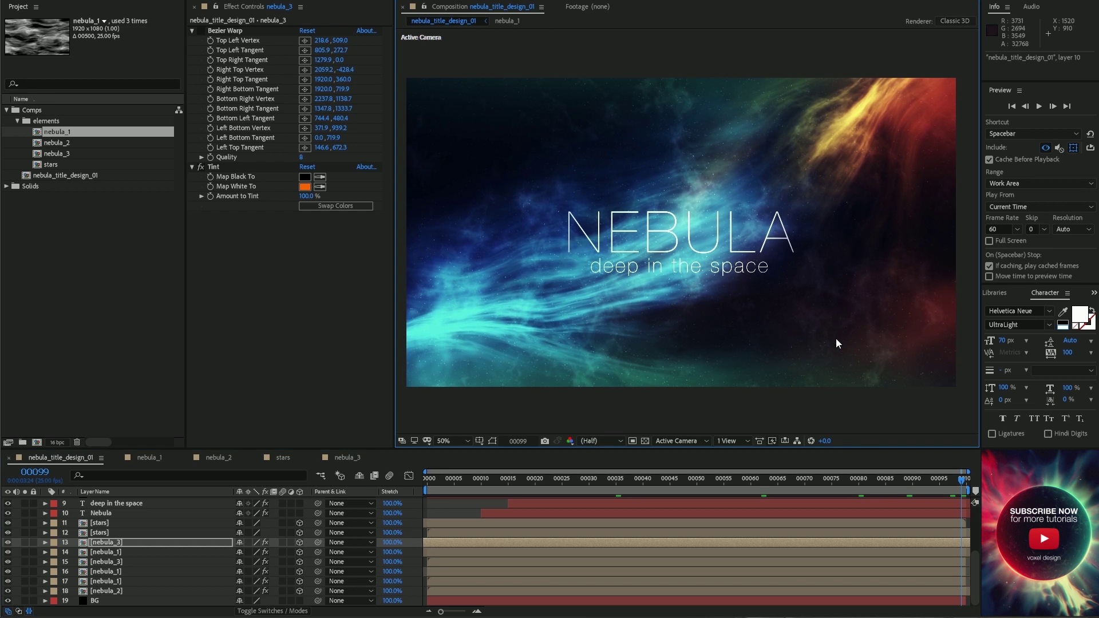
Step: Add Black Solid 1 to the comp as layer 3 and rename it FADE-IN
{"action": "left_click", "coordinate": [17, 120]}
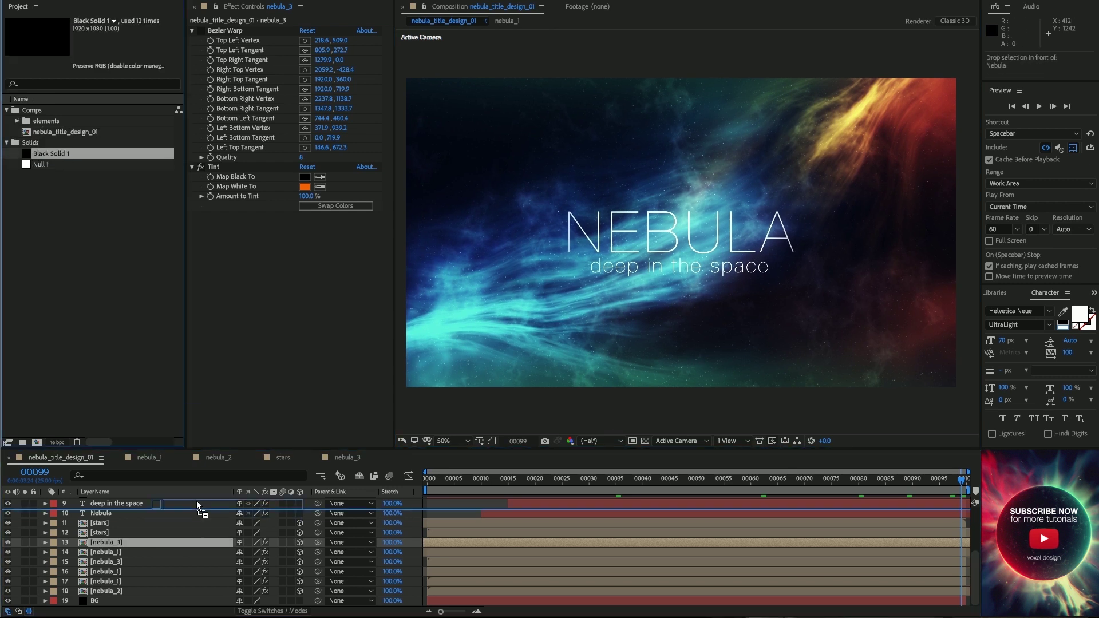
{"action": "left_click_drag", "start_coordinate": [196, 500], "coordinate": [198, 516]}
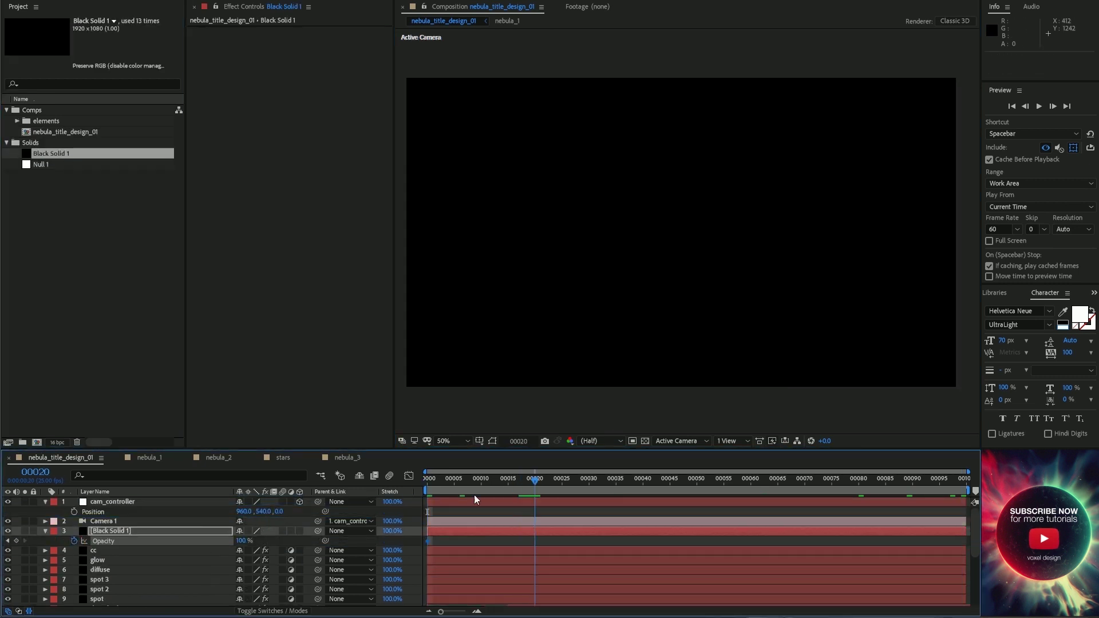
{"action": "left_click_drag", "start_coordinate": [494, 488], "coordinate": [442, 484]}
{"action": "key", "text": "Return"}
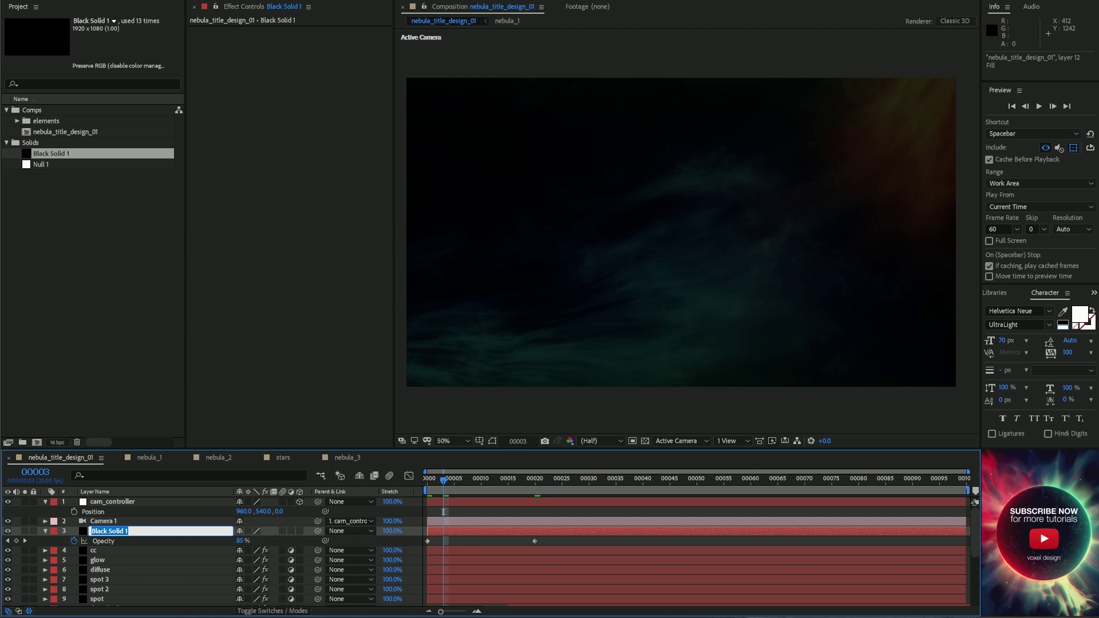
{"action": "type", "text": "FADE-IN"}
{"action": "key", "text": "F4"}
Step: Try Overlay and Classic Color Burn, set FADE-IN to Multiply, then play back in a maximised viewer
{"action": "left_click", "coordinate": [263, 531]}
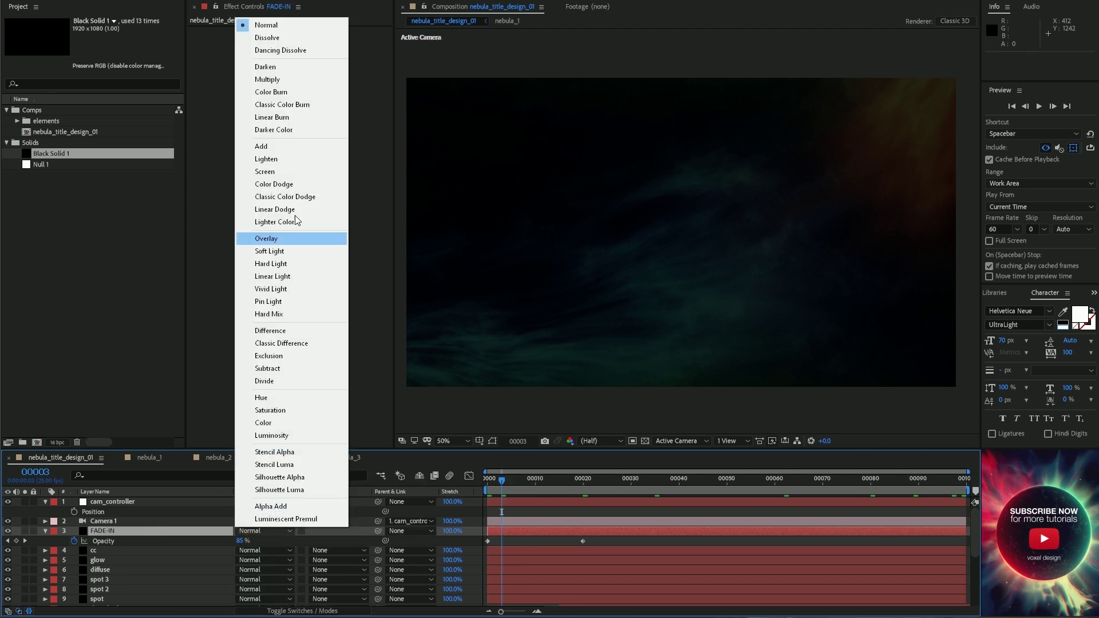
{"action": "left_click", "coordinate": [266, 238]}
{"action": "left_click", "coordinate": [263, 531]}
{"action": "left_click", "coordinate": [297, 106]}
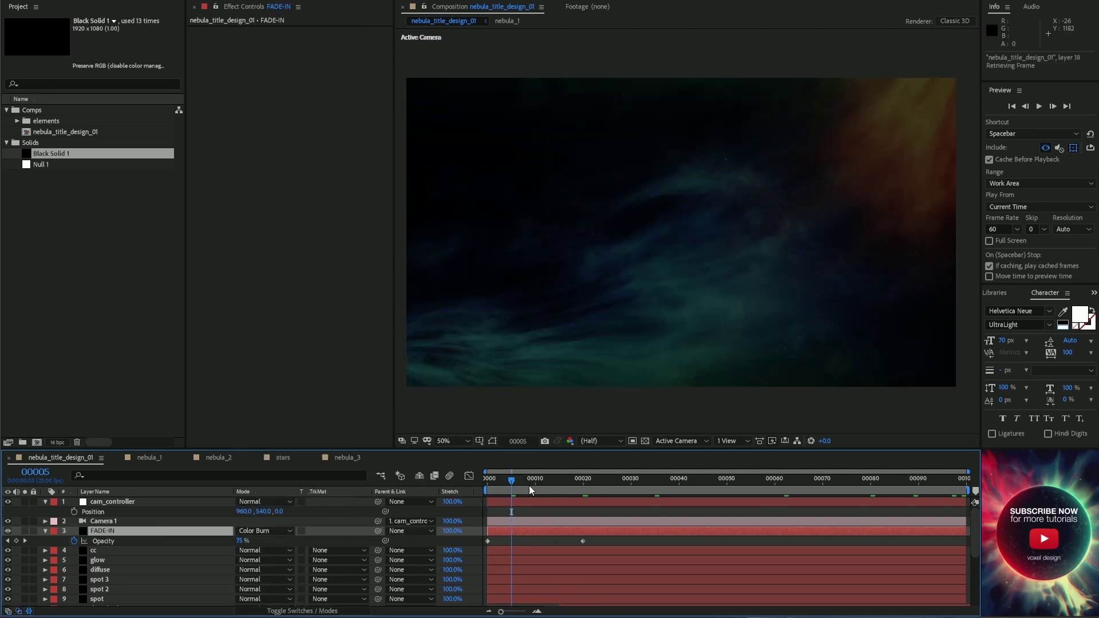
{"action": "left_click", "coordinate": [263, 530]}
{"action": "left_click", "coordinate": [557, 506]}
{"action": "mouse_move", "coordinate": [545, 483]}
{"action": "left_mouse_down"}
{"action": "mouse_move", "coordinate": [559, 479]}
{"action": "mouse_move", "coordinate": [486, 481]}
{"action": "left_mouse_up"}
{"action": "left_click", "coordinate": [268, 530]}
{"action": "left_click", "coordinate": [267, 79]}
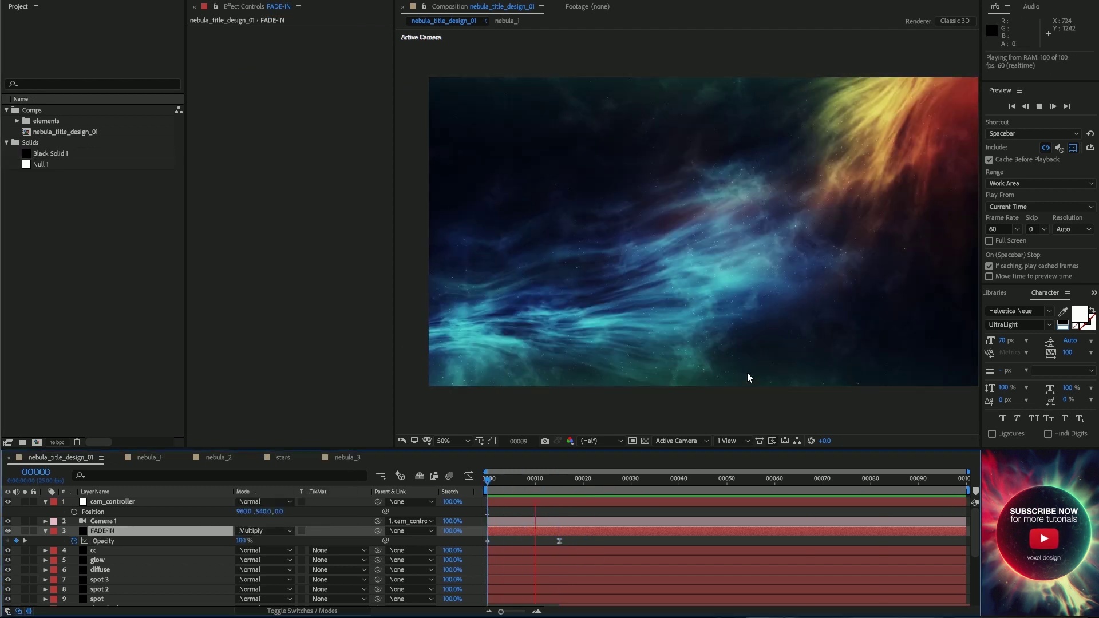
{"action": "key", "text": "grave"}
{"action": "key", "text": "space"}
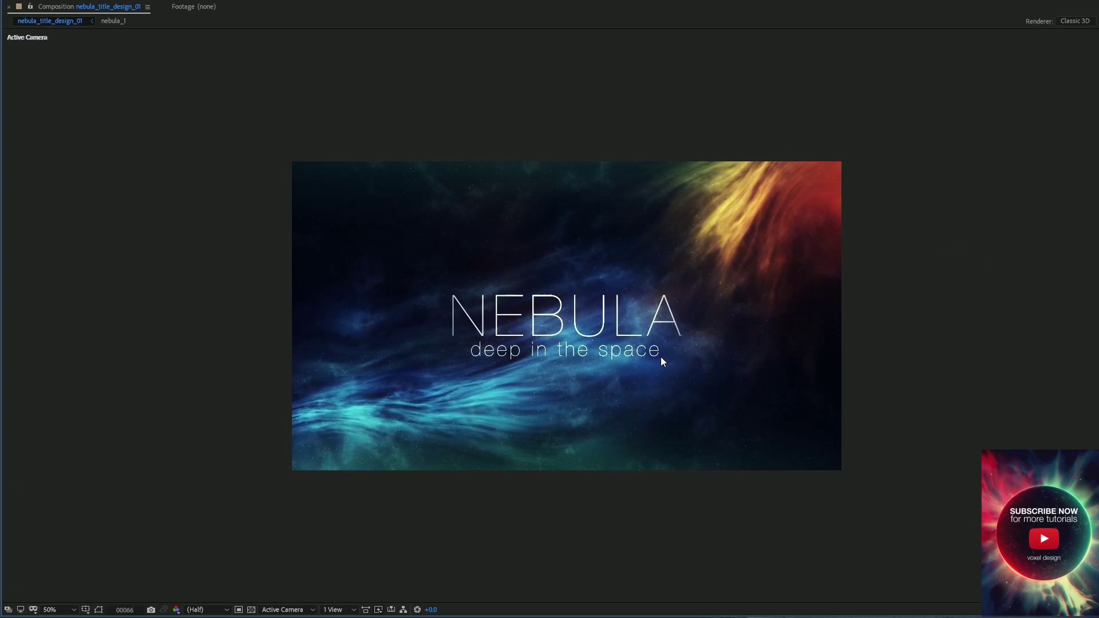